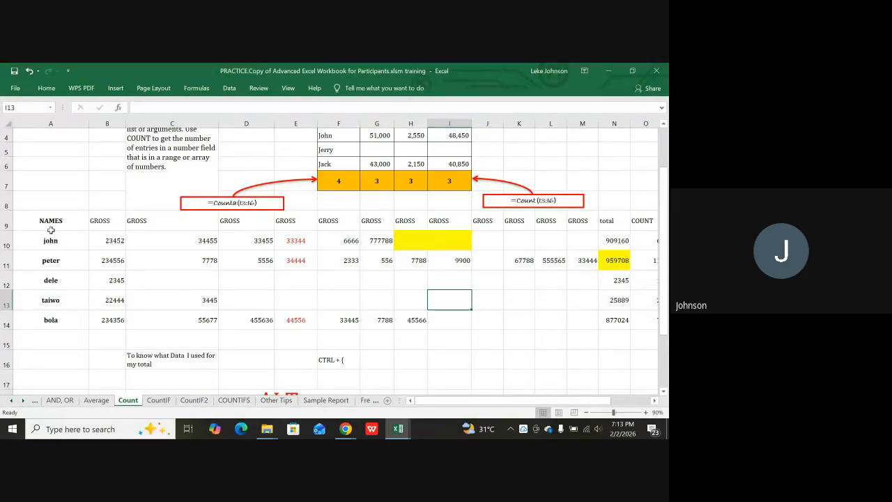
Select john's row and step through row 10's gross values, SUM total and rent relief formula.
{"action": "left_click_drag", "start_coordinate": [46, 241], "coordinate": [50, 308]}
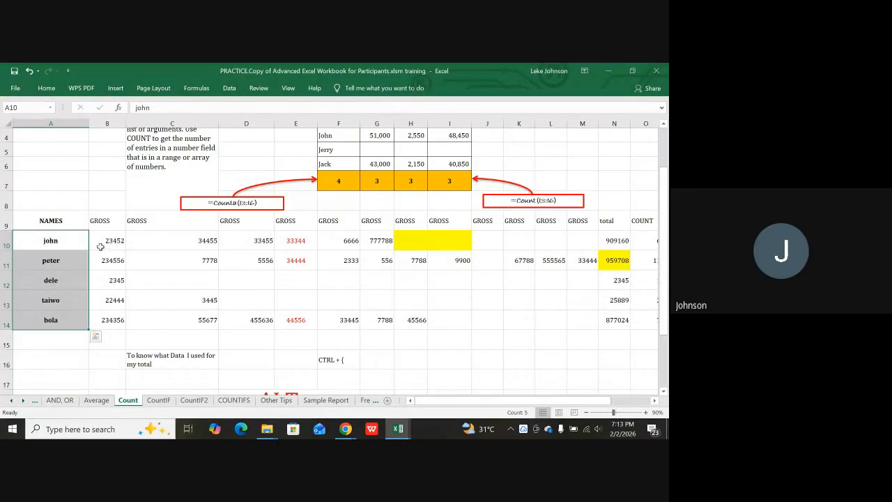
{"action": "left_click", "coordinate": [43, 240]}
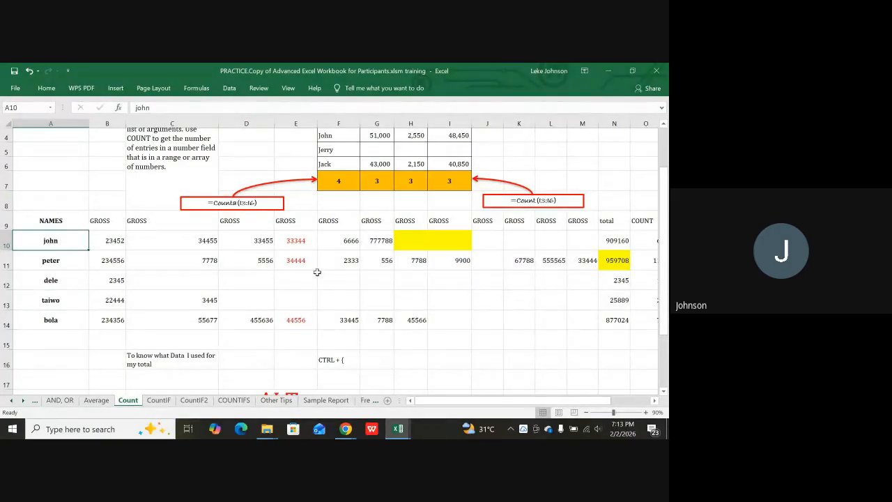
{"action": "left_click", "coordinate": [117, 242]}
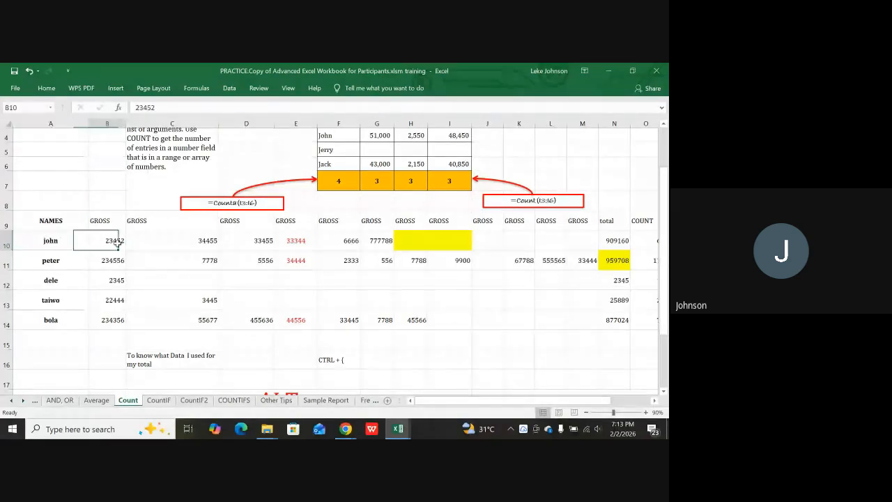
{"action": "key", "text": "Right"}
{"action": "key", "text": "Right"}
{"action": "key", "text": "Right"}
{"action": "key", "text": "Right"}
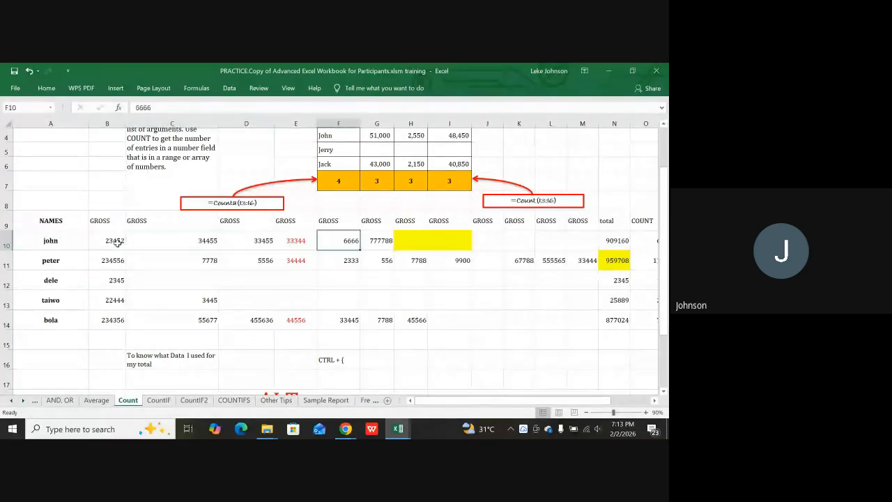
{"action": "key", "text": "Right"}
{"action": "key", "text": "Right"}
{"action": "key", "text": "Right"}
{"action": "key", "text": "Right"}
{"action": "key", "text": "Right"}
{"action": "key", "text": "Right"}
{"action": "key", "text": "Right"}
{"action": "key", "text": "Right"}
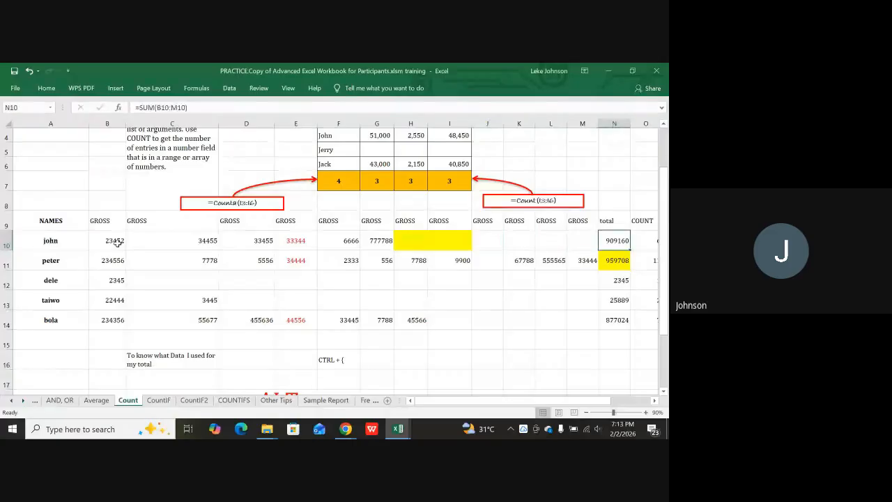
{"action": "key", "text": "Right"}
{"action": "key", "text": "Right"}
{"action": "key", "text": "Right"}
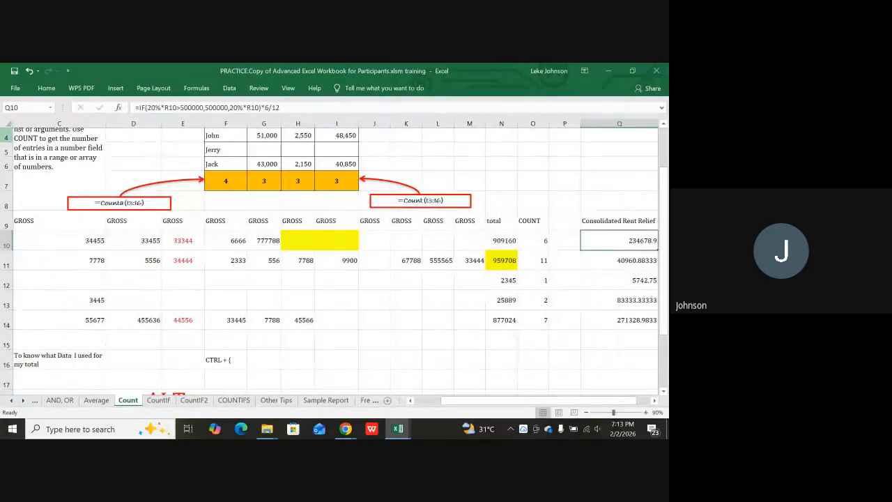
{"action": "key", "text": "Left"}
{"action": "key", "text": "Left"}
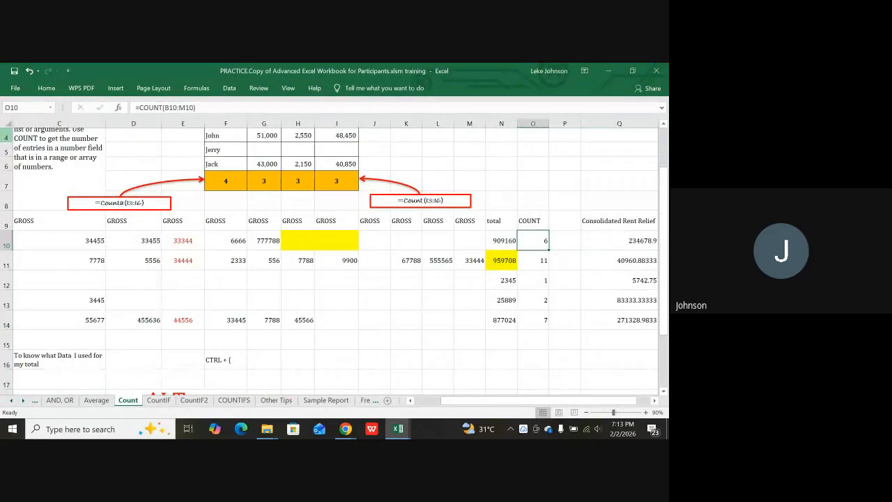
{"action": "key", "text": "Right"}
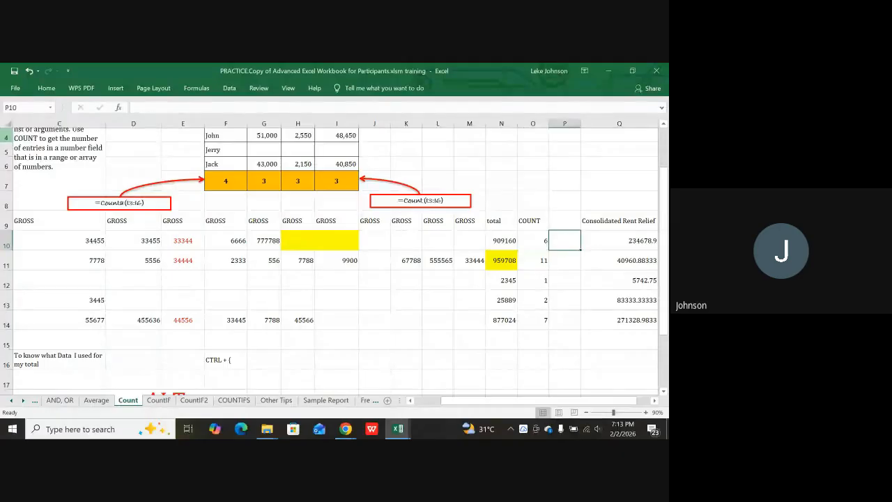
{"action": "key", "text": "Right"}
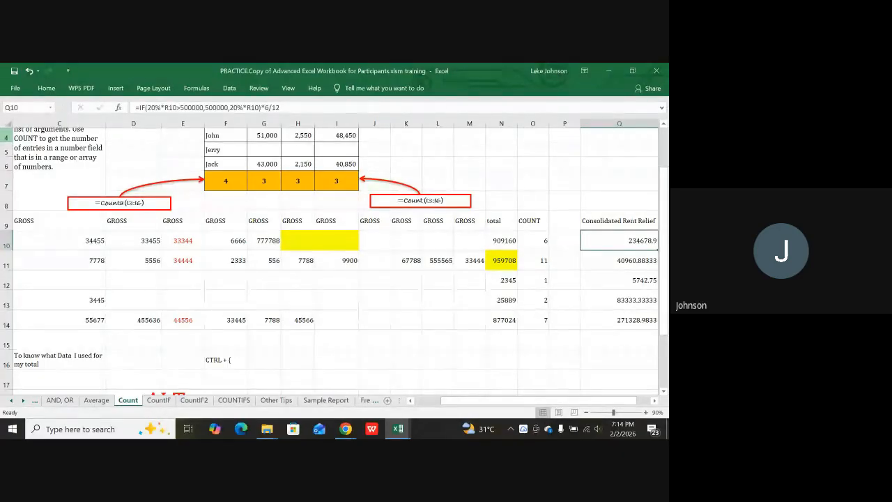
{"action": "key", "text": "Right"}
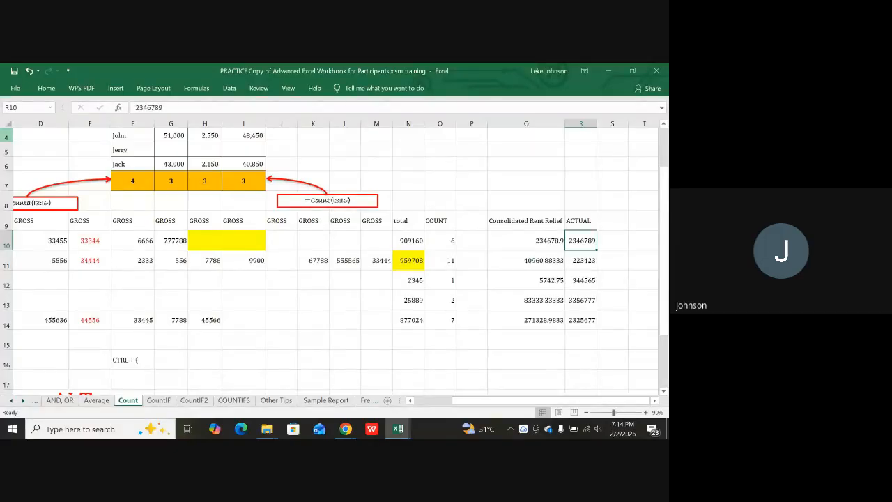
Compare row 10's COUNT formula with its SUM total and rent relief formulas.
{"action": "key", "text": "Left"}
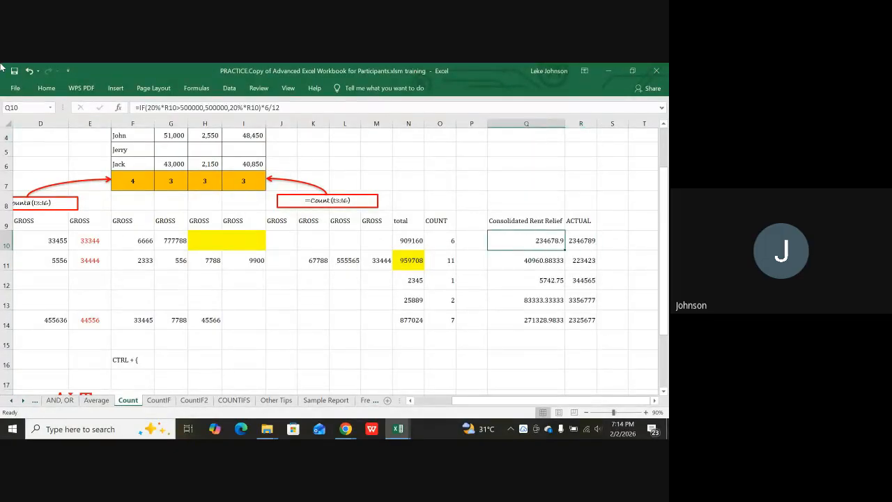
{"action": "key", "text": "Left"}
{"action": "key", "text": "Left"}
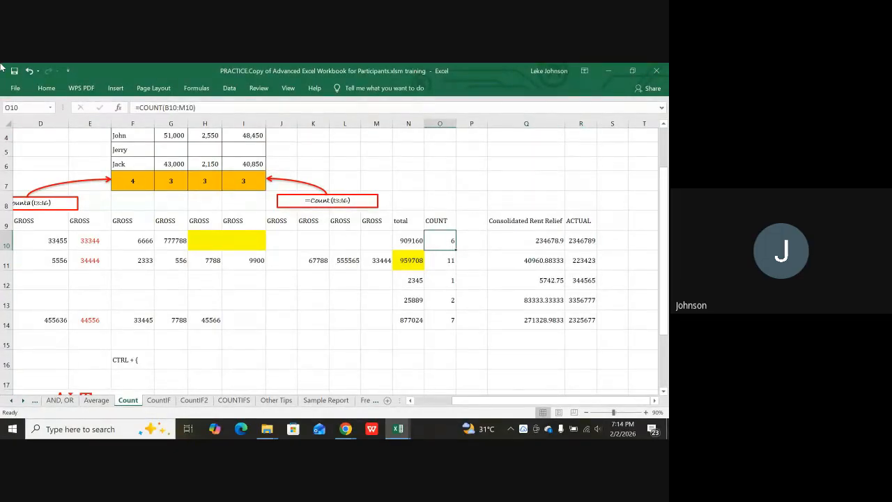
{"action": "key", "text": "Right"}
{"action": "key", "text": "Right"}
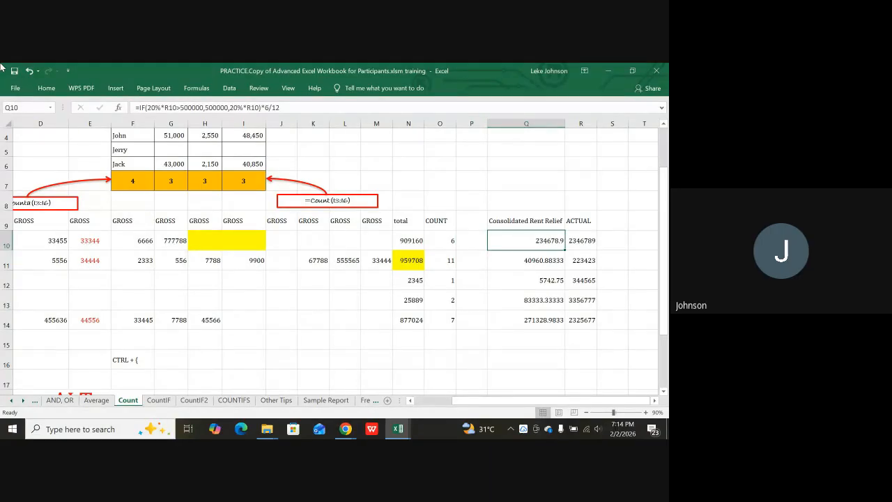
{"action": "key", "text": "Left"}
{"action": "key", "text": "Left"}
{"action": "key", "text": "Left"}
{"action": "key", "text": "Left"}
{"action": "key", "text": "Left"}
{"action": "key", "text": "Left"}
{"action": "key", "text": "Left"}
{"action": "key", "text": "Left"}
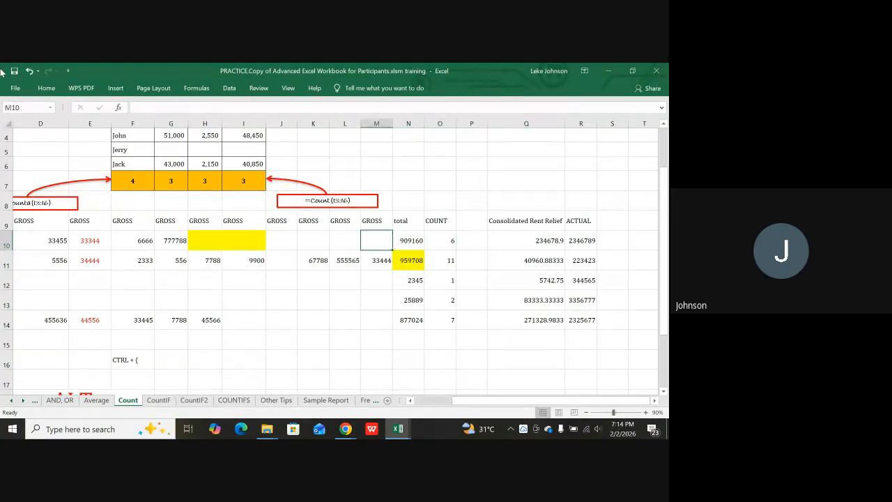
{"action": "key", "text": "Right"}
{"action": "key", "text": "Right"}
{"action": "key", "text": "Right"}
{"action": "key", "text": "Right"}
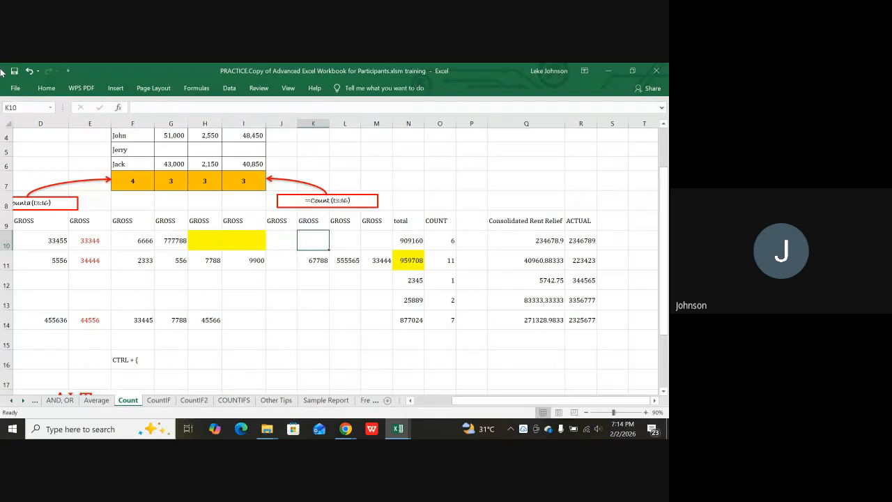
{"action": "key", "text": "Right"}
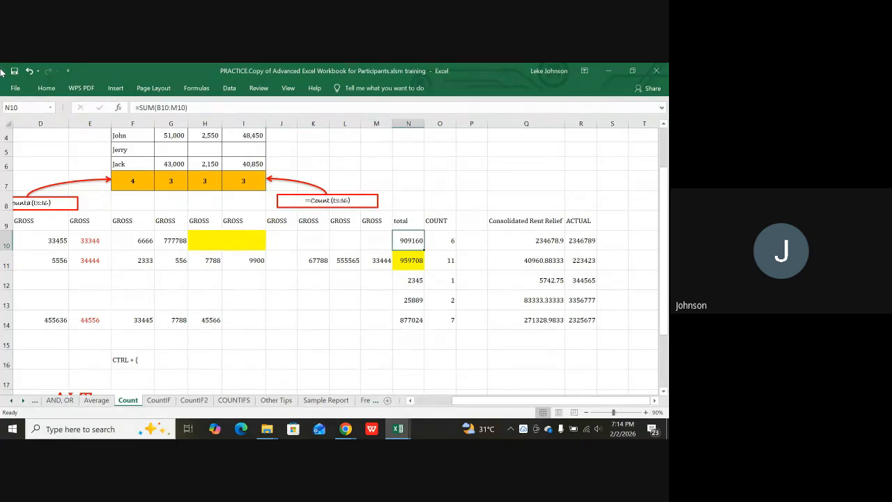
{"action": "key", "text": "Right"}
{"action": "key", "text": "Right"}
{"action": "key", "text": "Right"}
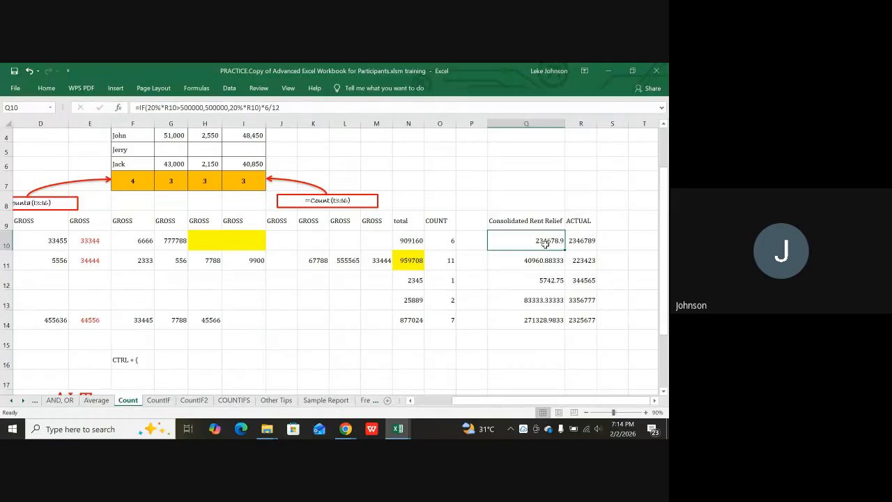
Review rows 11–13's values and rent relief formulas, ending on john's COUNT formula in O10.
{"action": "key", "text": "Down"}
{"action": "key", "text": "Down"}
{"action": "key", "text": "Down"}
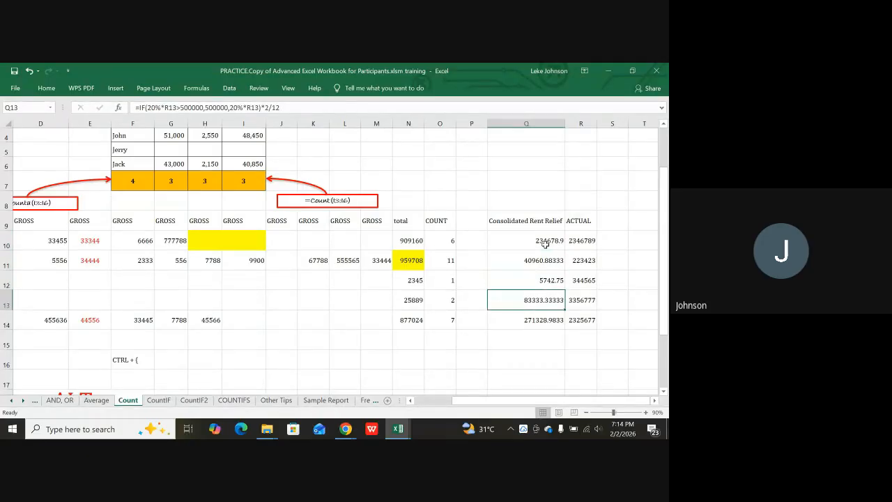
{"action": "key", "text": "Right"}
{"action": "key", "text": "Right"}
{"action": "key", "text": "Right"}
{"action": "key", "text": "Right"}
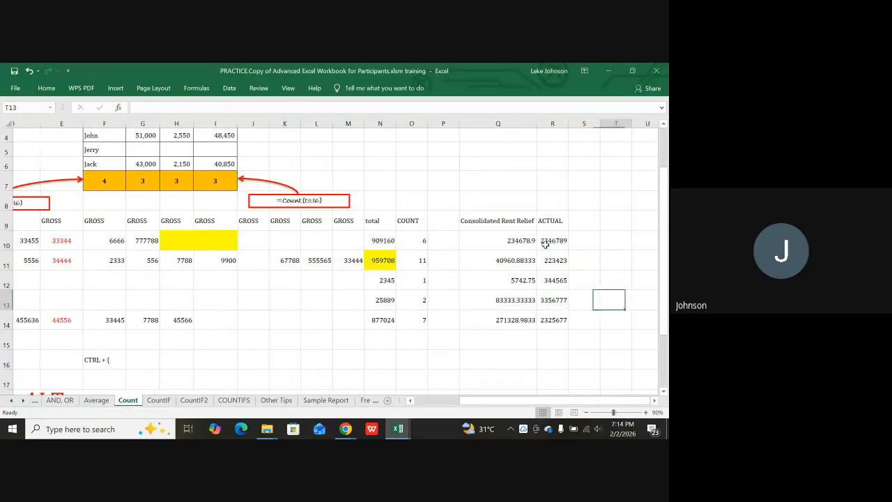
{"action": "key", "text": "Up"}
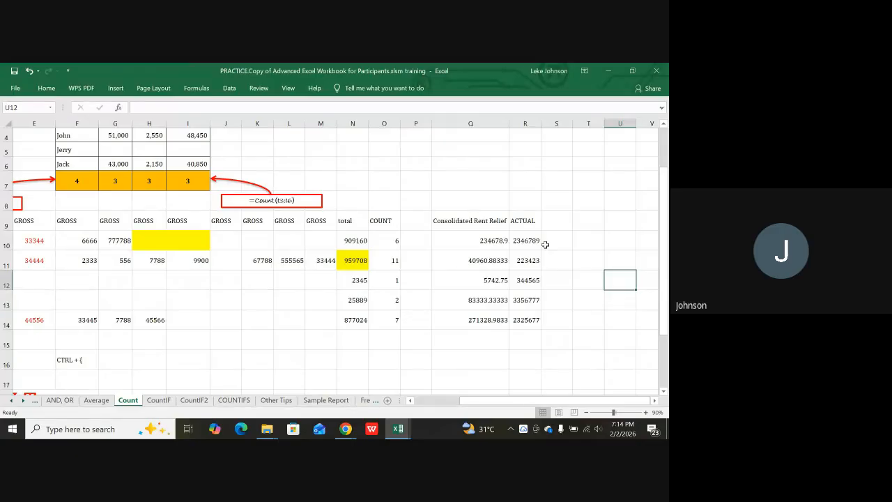
{"action": "key", "text": "Up"}
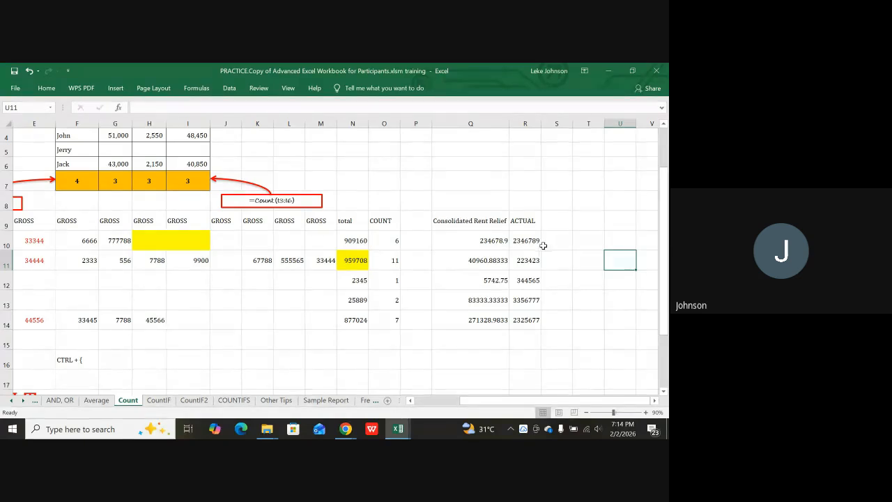
{"action": "key", "text": "Left"}
{"action": "key", "text": "Left"}
{"action": "key", "text": "Left"}
{"action": "key", "text": "Left"}
{"action": "key", "text": "Left"}
{"action": "key", "text": "Left"}
{"action": "key", "text": "Left"}
{"action": "key", "text": "Left"}
{"action": "key", "text": "Left"}
{"action": "key", "text": "Left"}
{"action": "key", "text": "Left"}
{"action": "key", "text": "Left"}
{"action": "key", "text": "Left"}
{"action": "key", "text": "Left"}
{"action": "key", "text": "Left"}
{"action": "key", "text": "Left"}
{"action": "key", "text": "Left"}
{"action": "key", "text": "Left"}
{"action": "key", "text": "Left"}
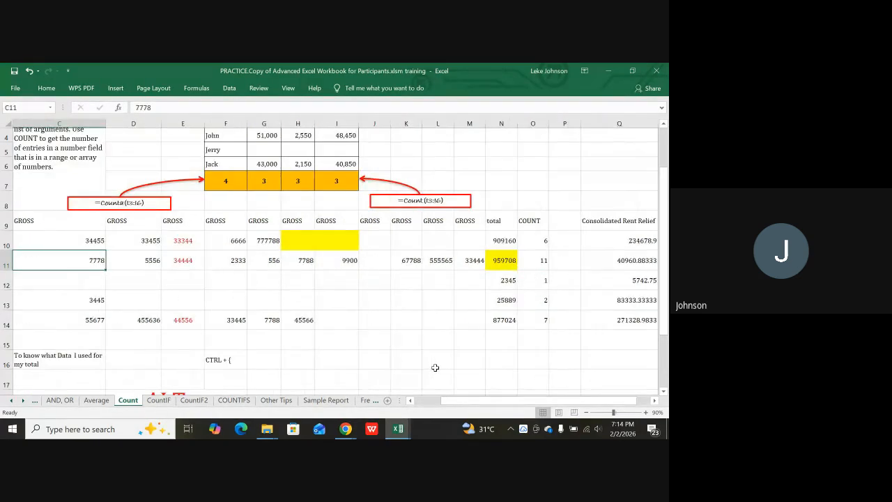
{"action": "key", "text": "Right"}
{"action": "key", "text": "Right"}
{"action": "key", "text": "Right"}
{"action": "key", "text": "Right"}
{"action": "key", "text": "Right"}
{"action": "key", "text": "Right"}
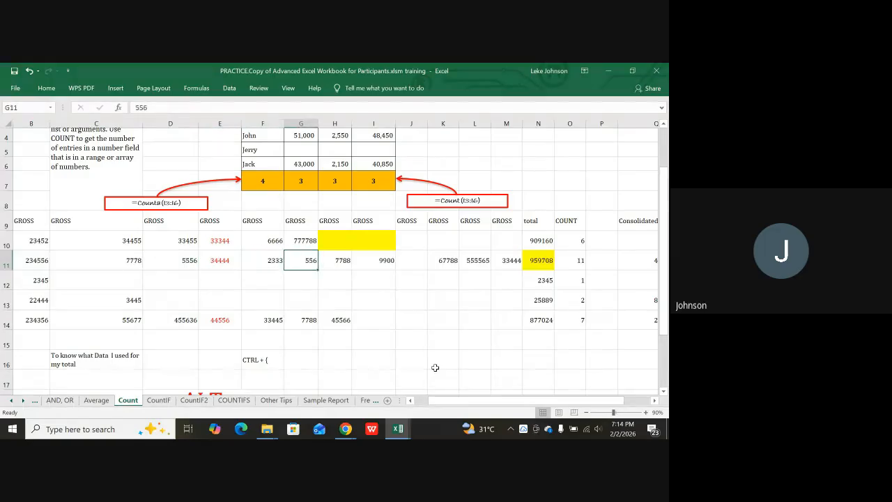
{"action": "key", "text": "Right"}
{"action": "key", "text": "Right"}
{"action": "key", "text": "Right"}
{"action": "key", "text": "Right"}
{"action": "key", "text": "Right"}
{"action": "key", "text": "Right"}
{"action": "key", "text": "Right"}
{"action": "key", "text": "Right"}
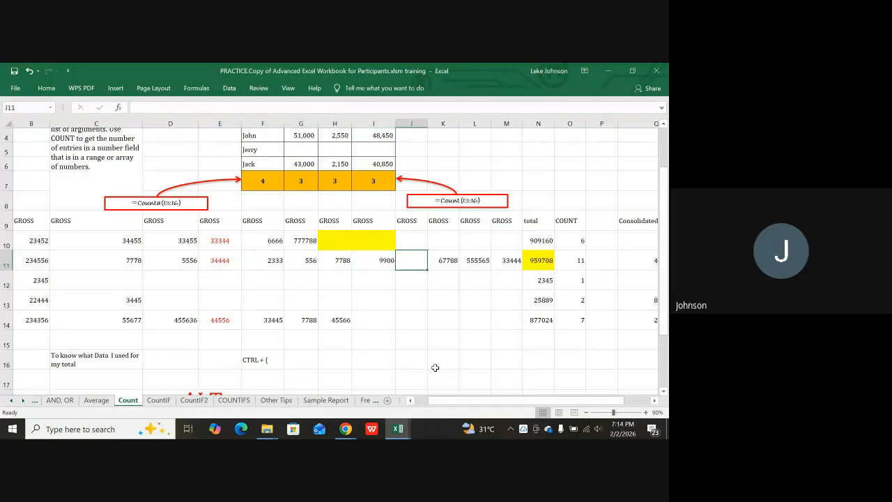
{"action": "key", "text": "Right"}
{"action": "key", "text": "Right"}
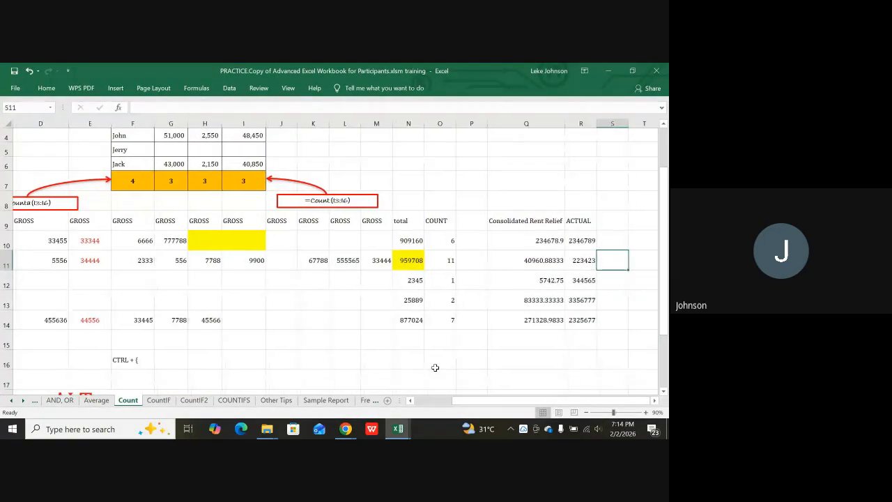
{"action": "key", "text": "Left"}
{"action": "key", "text": "Up"}
{"action": "key", "text": "Up"}
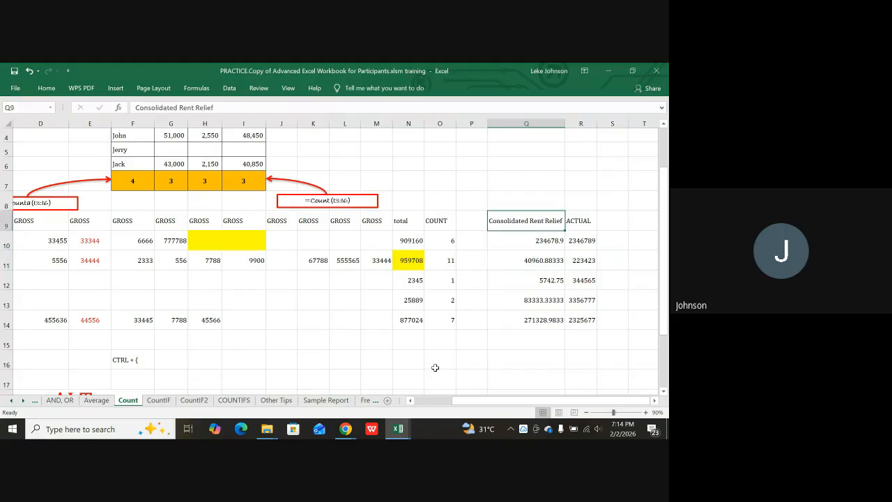
{"action": "key", "text": "Down"}
{"action": "key", "text": "Down"}
{"action": "key", "text": "Down"}
{"action": "key", "text": "Right"}
{"action": "key", "text": "Right"}
{"action": "key", "text": "Right"}
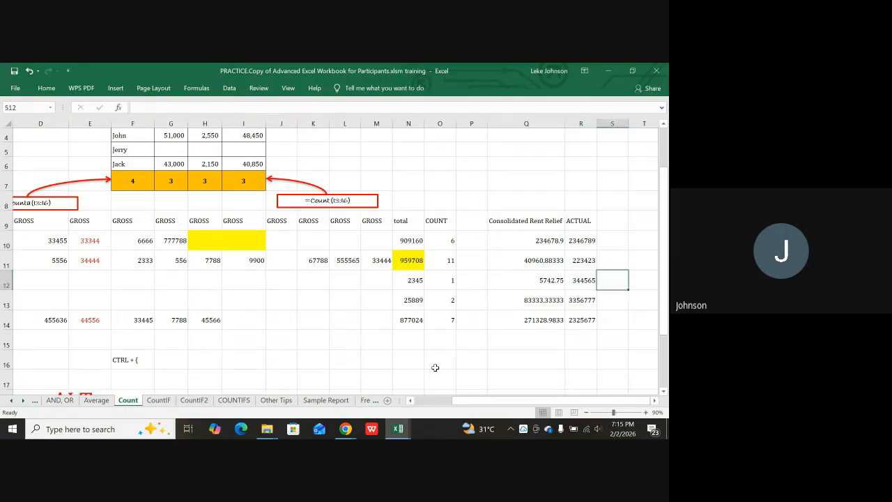
{"action": "key", "text": "Up"}
{"action": "key", "text": "Up"}
{"action": "key", "text": "Up"}
{"action": "key", "text": "Up"}
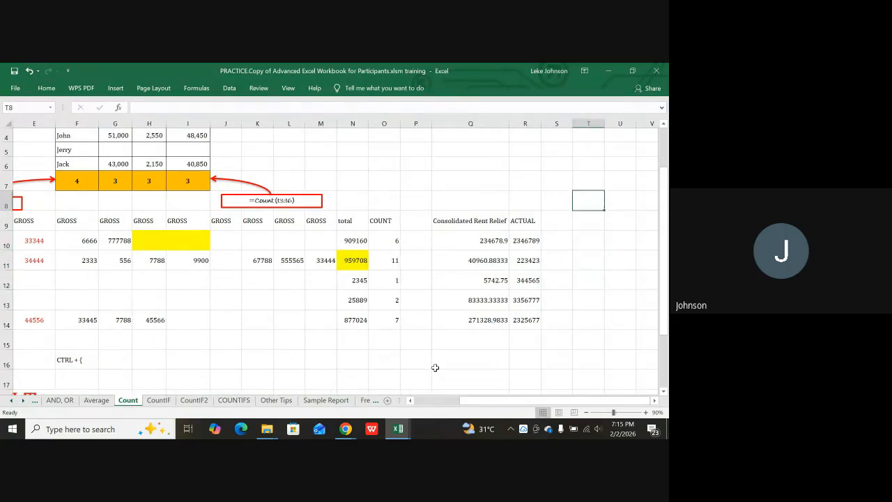
{"action": "key", "text": "Down"}
{"action": "key", "text": "Down"}
{"action": "key", "text": "Down"}
{"action": "key", "text": "Down"}
{"action": "key", "text": "Down"}
{"action": "key", "text": "Down"}
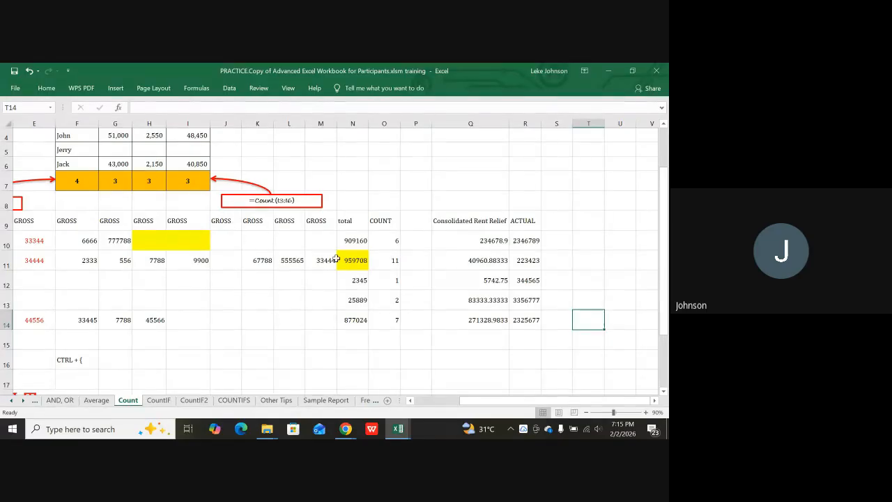
{"action": "left_click", "coordinate": [383, 241]}
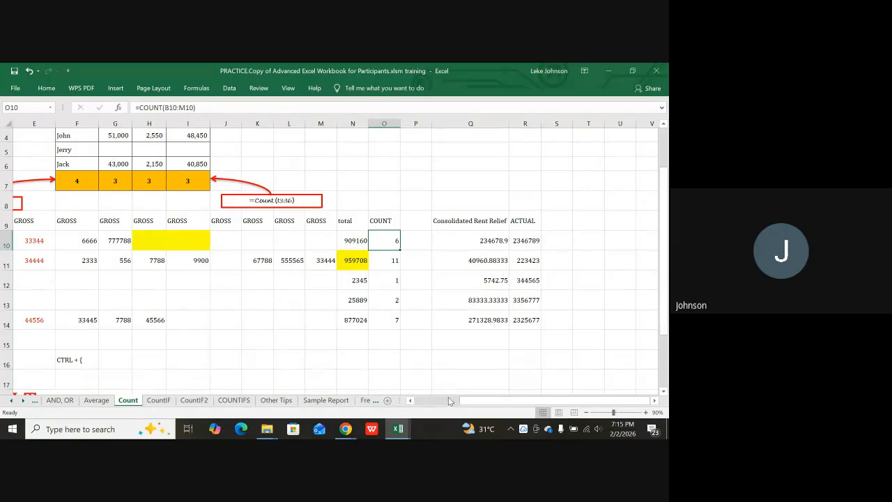
{"action": "left_click_drag", "start_coordinate": [457, 400], "coordinate": [404, 400]}
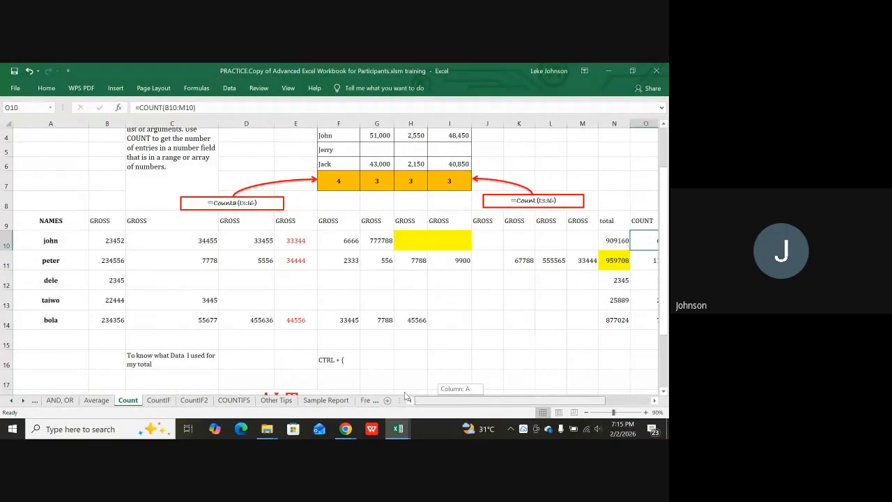
{"action": "left_click", "coordinate": [110, 238]}
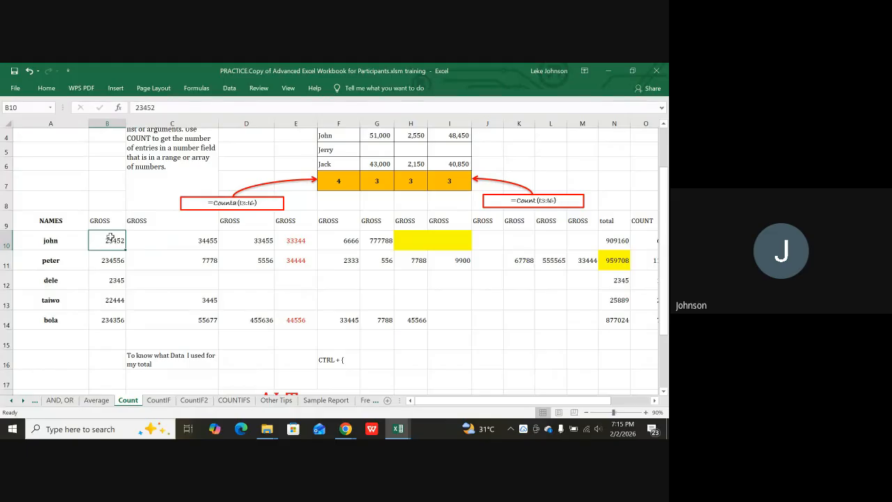
{"action": "key", "text": "shift+Right"}
{"action": "key", "text": "shift+Right"}
{"action": "key", "text": "shift+Right"}
{"action": "key", "text": "shift+Right"}
{"action": "key", "text": "shift+Right"}
{"action": "key", "text": "shift+Right"}
{"action": "key", "text": "shift+Right"}
{"action": "key", "text": "shift+Right"}
{"action": "key", "text": "shift+Right"}
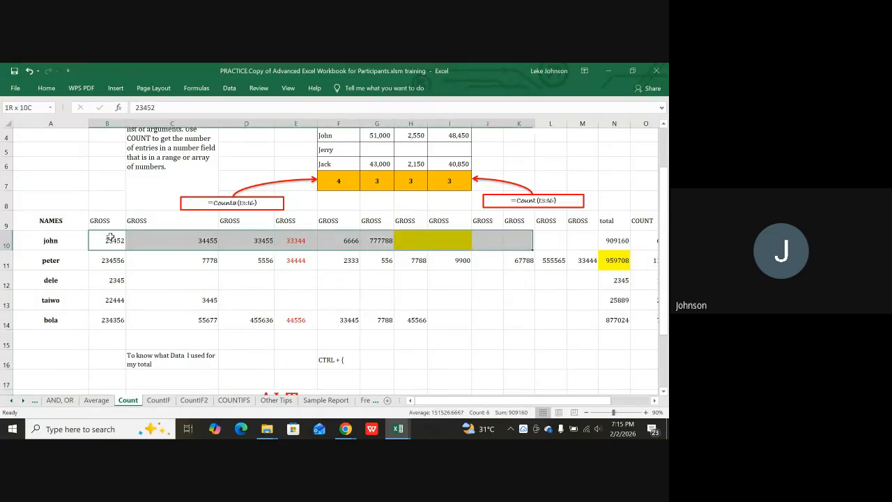
{"action": "key", "text": "shift+Right"}
{"action": "key", "text": "shift+Right"}
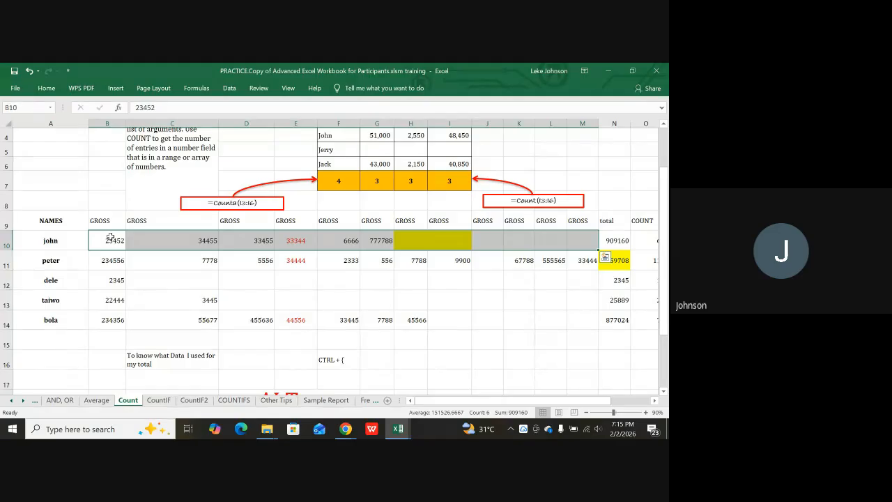
{"action": "key", "text": "Right"}
{"action": "key", "text": "Right"}
{"action": "key", "text": "Right"}
{"action": "key", "text": "Right"}
{"action": "key", "text": "Right"}
{"action": "key", "text": "Right"}
{"action": "key", "text": "Right"}
{"action": "key", "text": "Right"}
{"action": "key", "text": "Right"}
{"action": "key", "text": "Right"}
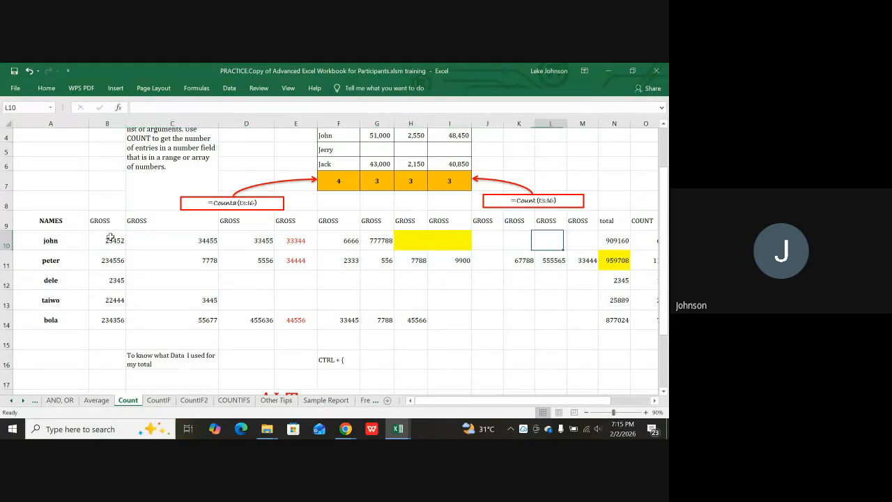
{"action": "key", "text": "Right"}
{"action": "key", "text": "Right"}
{"action": "key", "text": "Right"}
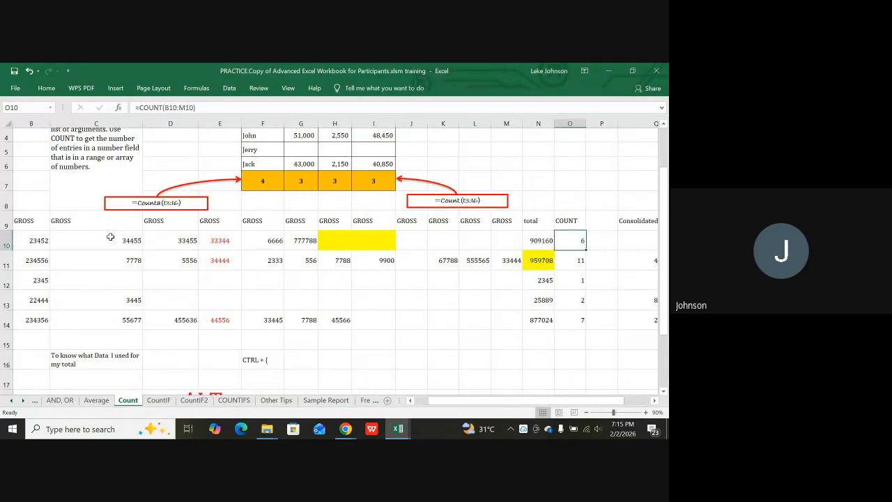
{"action": "key", "text": "Down"}
{"action": "key", "text": "Down"}
{"action": "key", "text": "Down"}
{"action": "key", "text": "Down"}
{"action": "key", "text": "Down"}
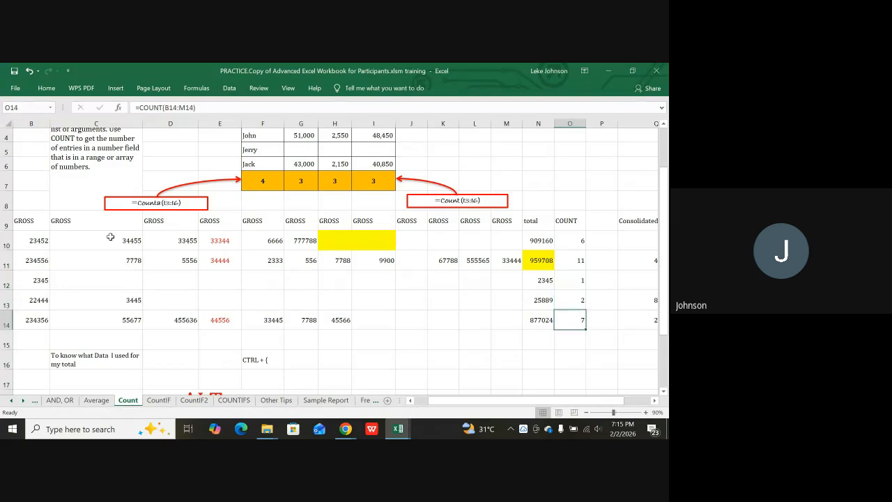
{"action": "key", "text": "Up"}
{"action": "key", "text": "Up"}
{"action": "key", "text": "Up"}
{"action": "key", "text": "Up"}
{"action": "key", "text": "Up"}
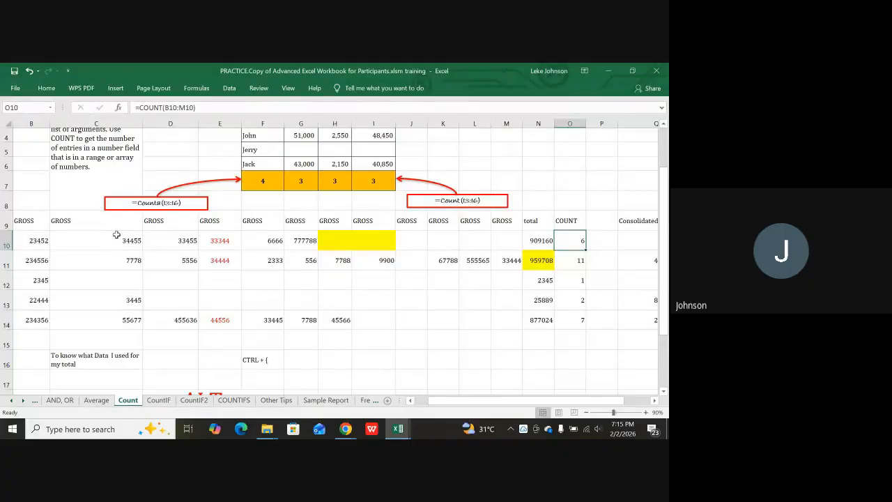
Switch from Chrome's window previews to the Google Meet call and show the in-call chat.
{"action": "left_click", "coordinate": [345, 429]}
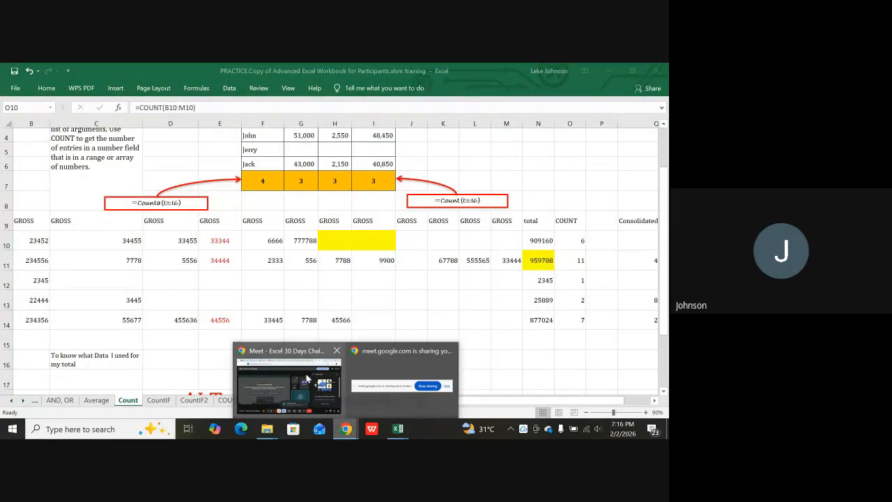
{"action": "left_click", "coordinate": [278, 375]}
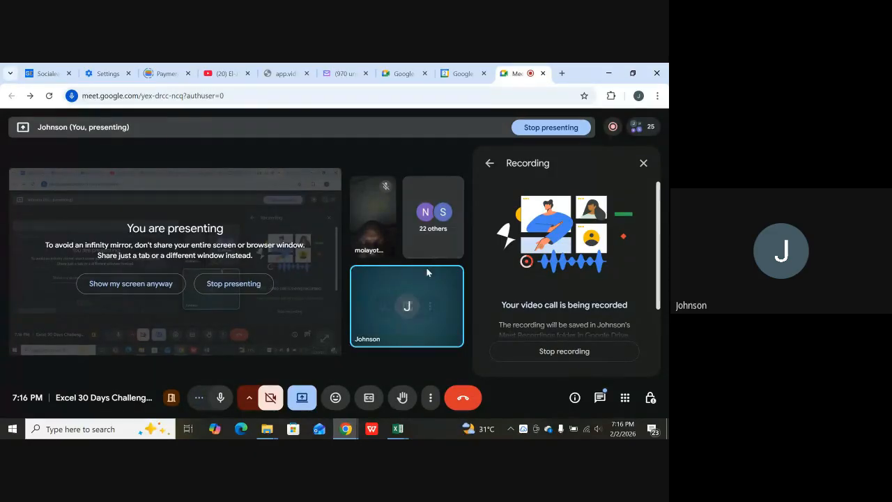
{"action": "scroll", "coordinate": [566, 326], "scroll_direction": "down", "scroll_amount": 3}
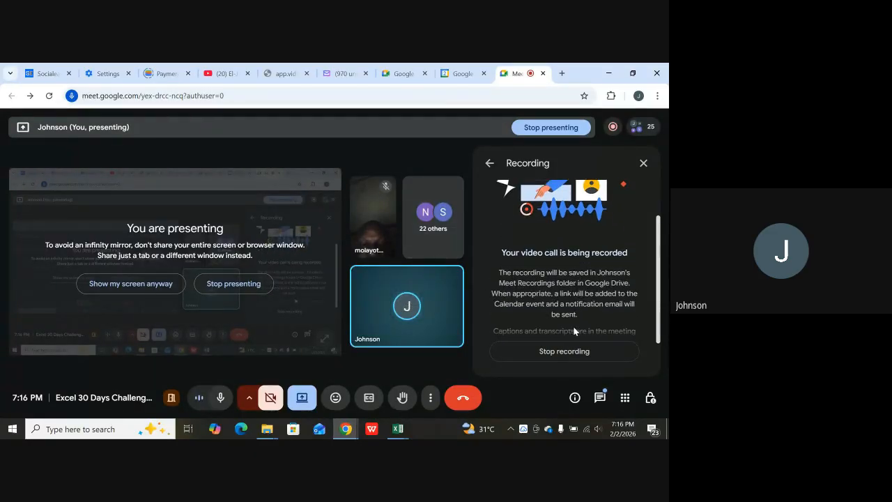
{"action": "left_click", "coordinate": [600, 398]}
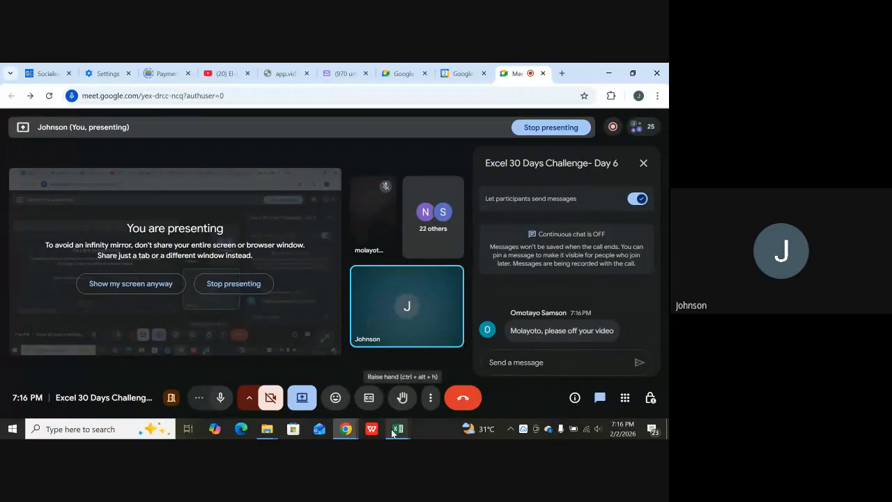
Return to the PRACTICE workbook and delete the COUNT results in O10:O14.
{"action": "mouse_move", "coordinate": [394, 433]}
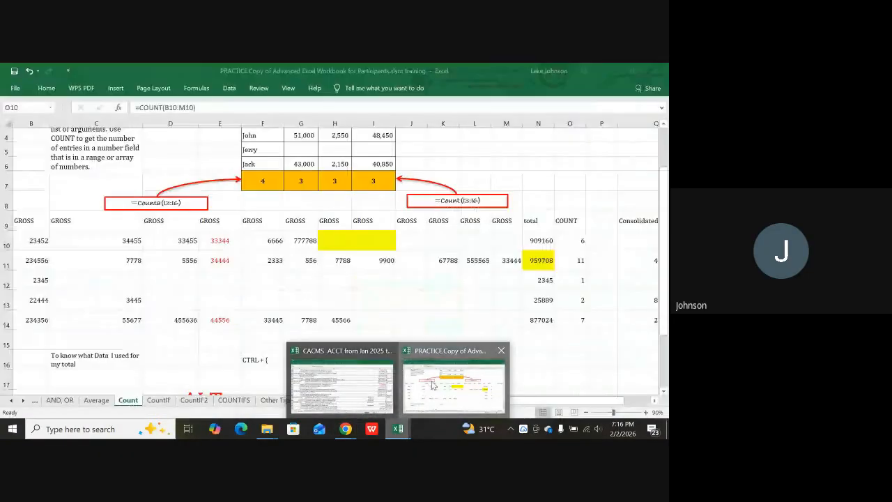
{"action": "left_click", "coordinate": [432, 387]}
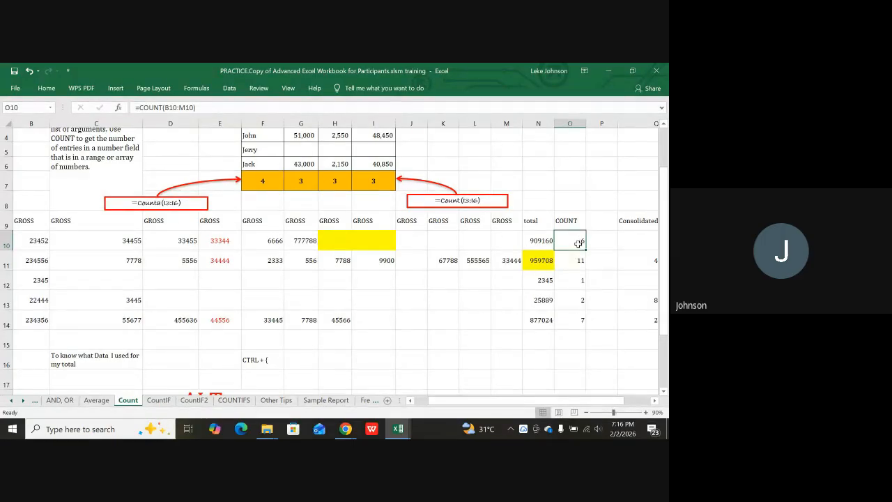
{"action": "key", "text": "shift+Down"}
{"action": "key", "text": "shift+Down"}
{"action": "key", "text": "shift+Down"}
{"action": "key", "text": "shift+Down"}
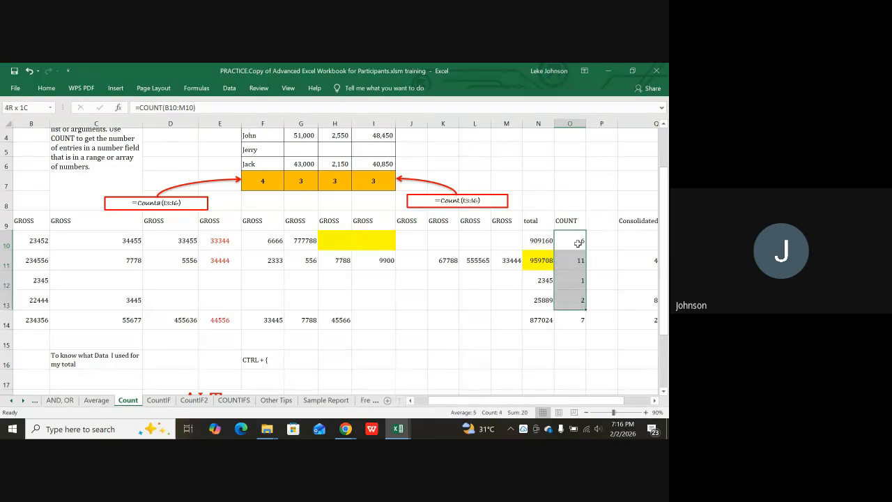
{"action": "key", "text": "Delete"}
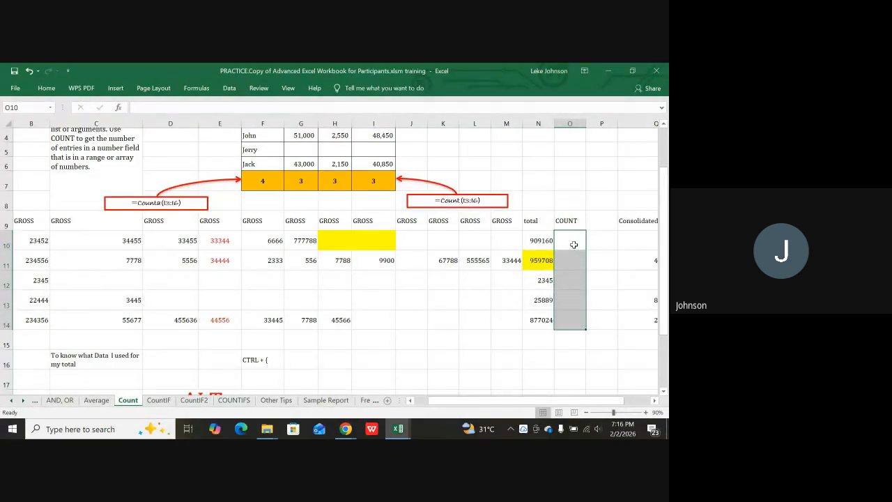
Select the emptied cells O10:O14 beside the totals.
{"action": "left_click", "coordinate": [572, 244]}
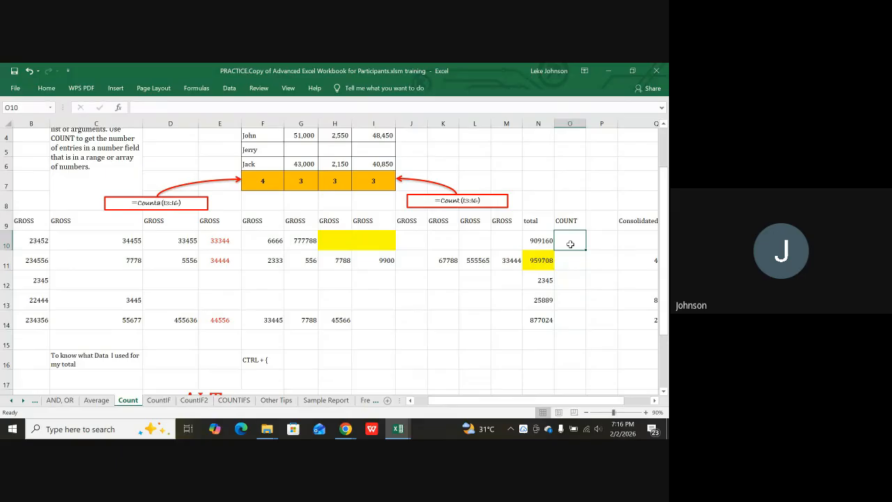
{"action": "left_click", "coordinate": [568, 262]}
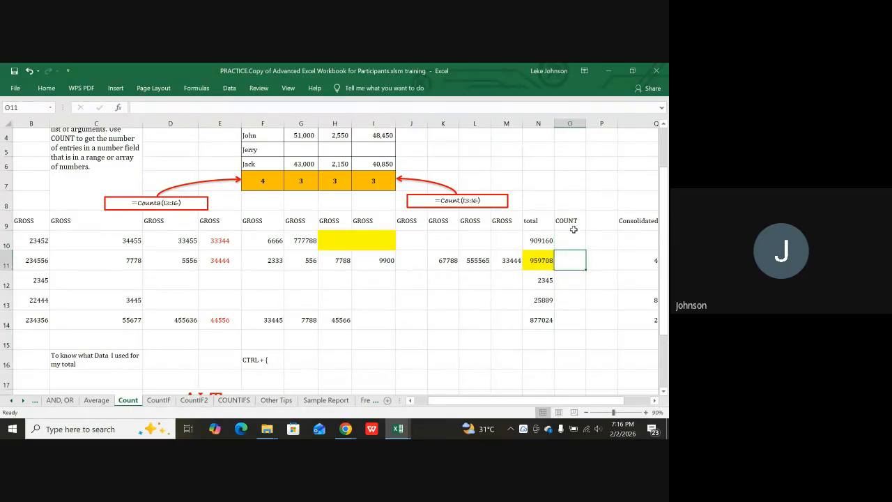
{"action": "left_click", "coordinate": [569, 240]}
{"action": "left_click_drag", "start_coordinate": [563, 247], "coordinate": [559, 313]}
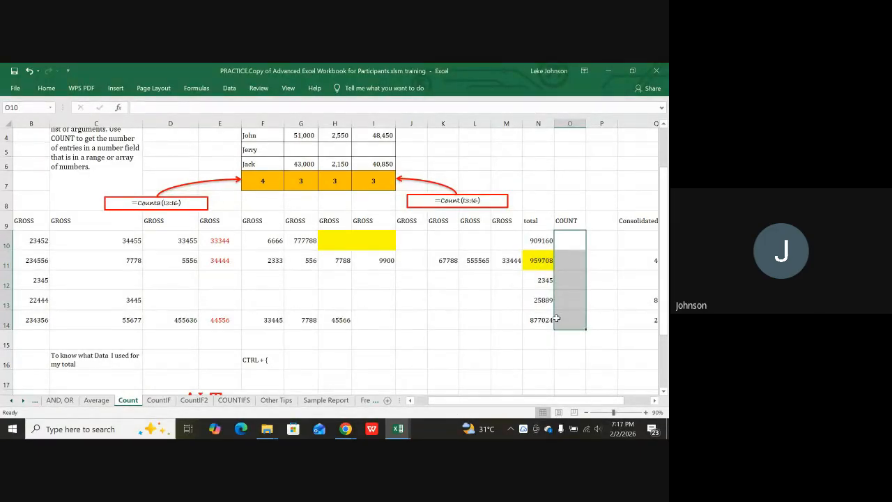
AutoSum O10:O14 so each cell holds =SUM(N10)-style copies of the row totals.
{"action": "key", "text": "alt"}
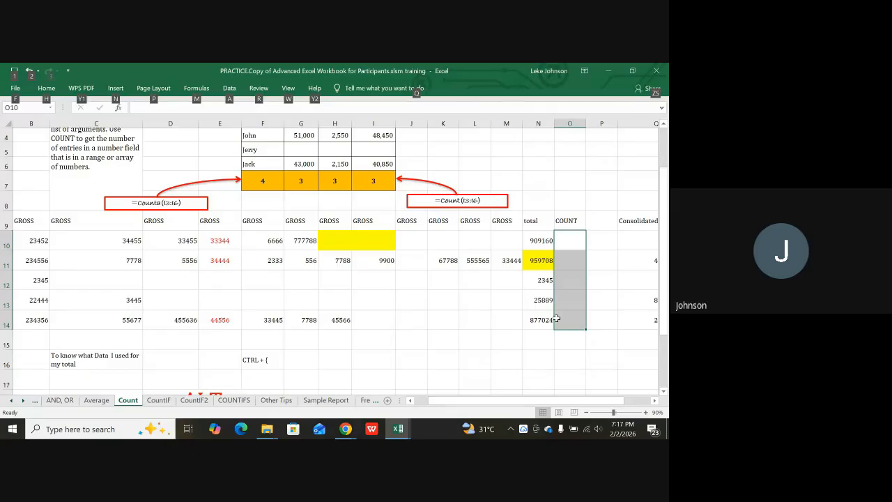
{"action": "key", "text": "alt+="}
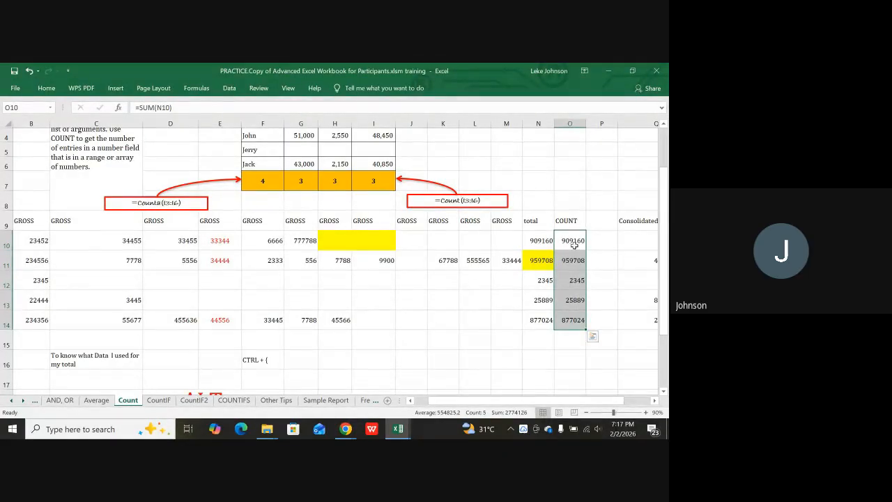
{"action": "left_click", "coordinate": [573, 243]}
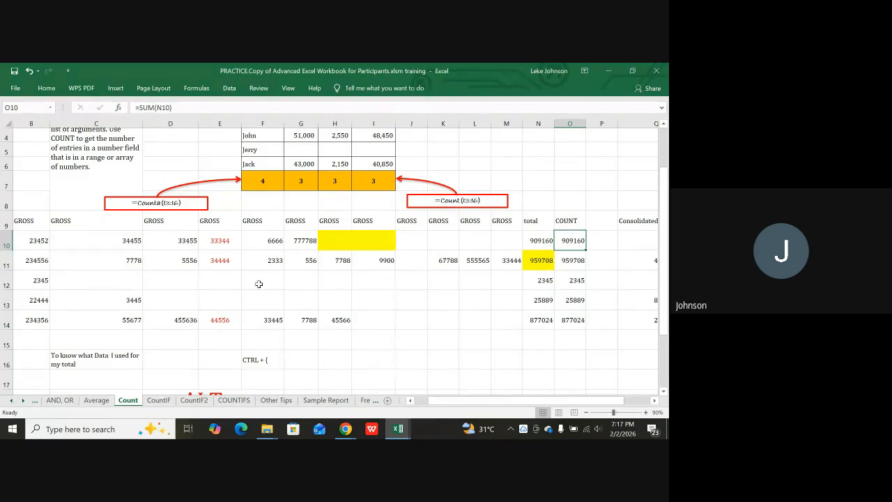
Check row 10's values, the SUM total in N10 and the copied formula in O10.
{"action": "left_click", "coordinate": [502, 240]}
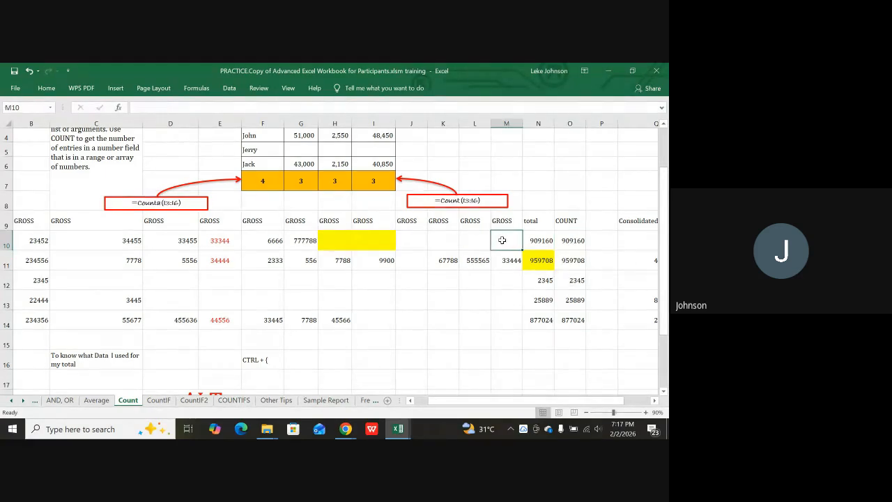
{"action": "key", "text": "Left"}
{"action": "key", "text": "Left"}
{"action": "key", "text": "Left"}
{"action": "key", "text": "Left"}
{"action": "key", "text": "Left"}
{"action": "key", "text": "Left"}
{"action": "key", "text": "Left"}
{"action": "key", "text": "Left"}
{"action": "key", "text": "Left"}
{"action": "key", "text": "Left"}
{"action": "key", "text": "Left"}
{"action": "key", "text": "Left"}
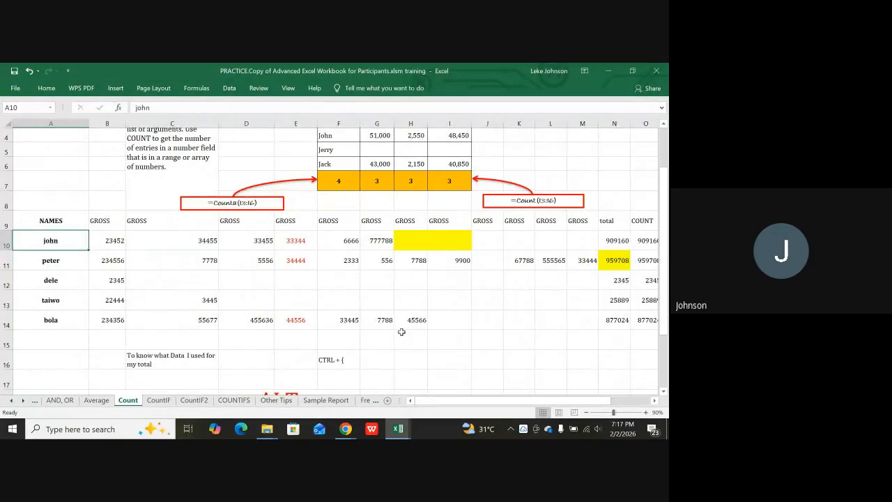
{"action": "key", "text": "Right"}
{"action": "key", "text": "shift+Right"}
{"action": "key", "text": "shift+Right"}
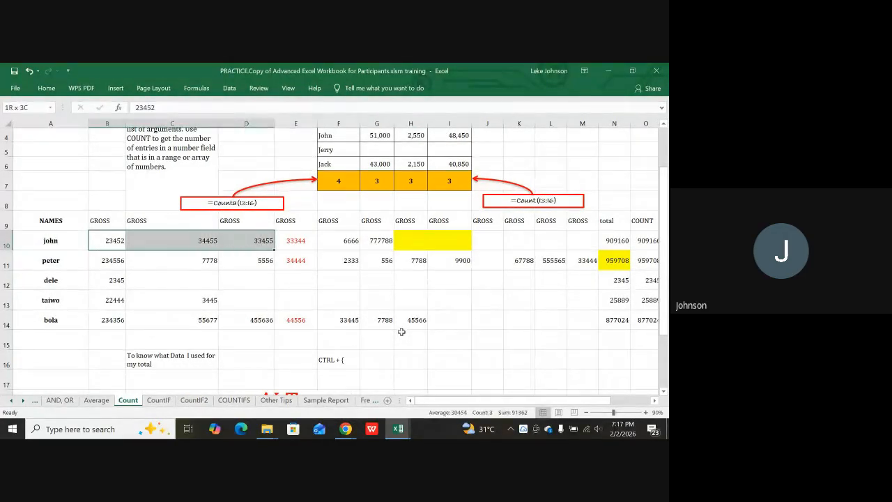
{"action": "key", "text": "shift+Right"}
{"action": "key", "text": "shift+Right"}
{"action": "key", "text": "shift+Right"}
{"action": "key", "text": "shift+Right"}
{"action": "key", "text": "shift+Right"}
{"action": "key", "text": "shift+Right"}
{"action": "key", "text": "shift+Right"}
{"action": "key", "text": "shift+Right"}
{"action": "key", "text": "shift+Right"}
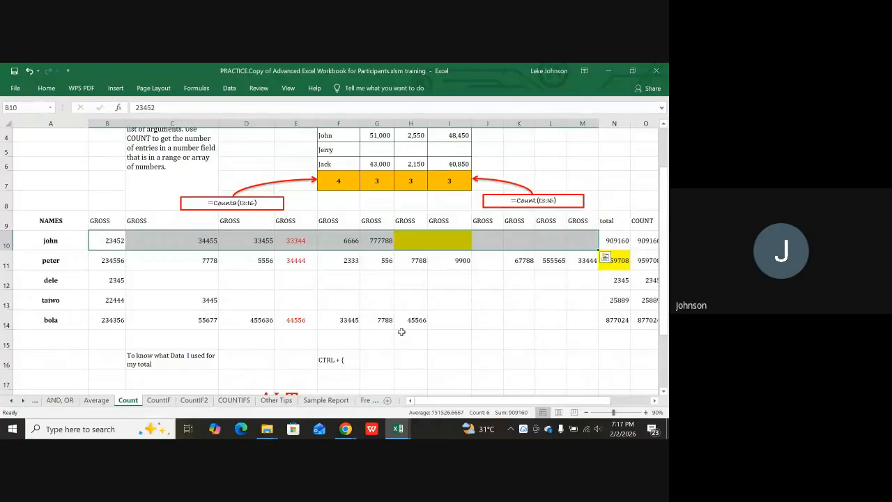
{"action": "key", "text": "Right"}
{"action": "key", "text": "Right"}
{"action": "key", "text": "Right"}
{"action": "key", "text": "Right"}
{"action": "key", "text": "Right"}
{"action": "key", "text": "Right"}
{"action": "key", "text": "Right"}
{"action": "key", "text": "Right"}
{"action": "key", "text": "Right"}
{"action": "key", "text": "Right"}
{"action": "key", "text": "Right"}
{"action": "key", "text": "Right"}
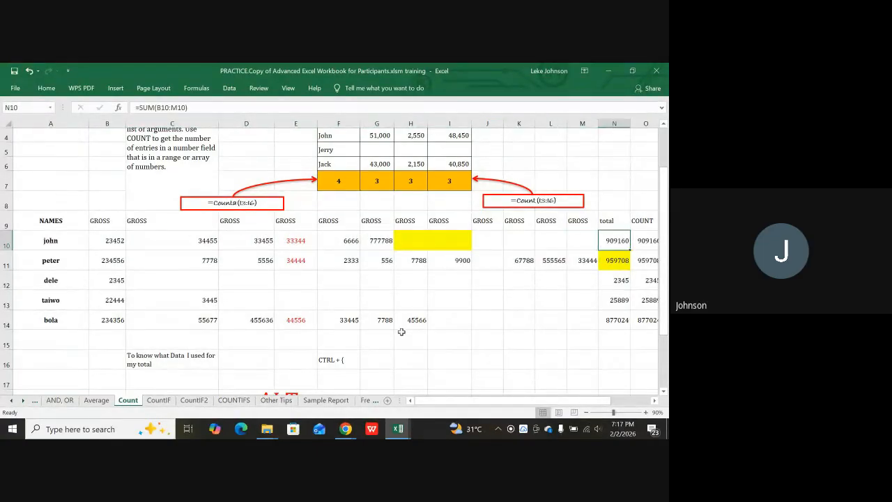
{"action": "key", "text": "Right"}
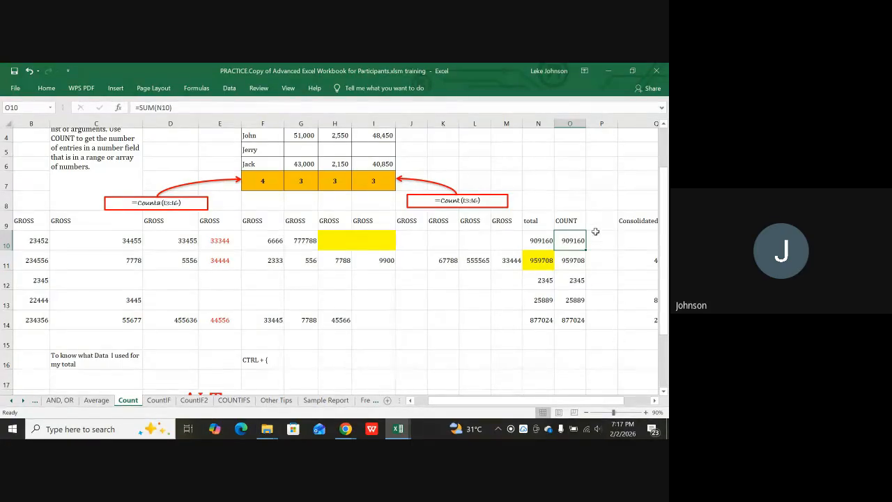
Enter a '{' in cell O8 above the COUNT heading and reselect it.
{"action": "left_click", "coordinate": [569, 201]}
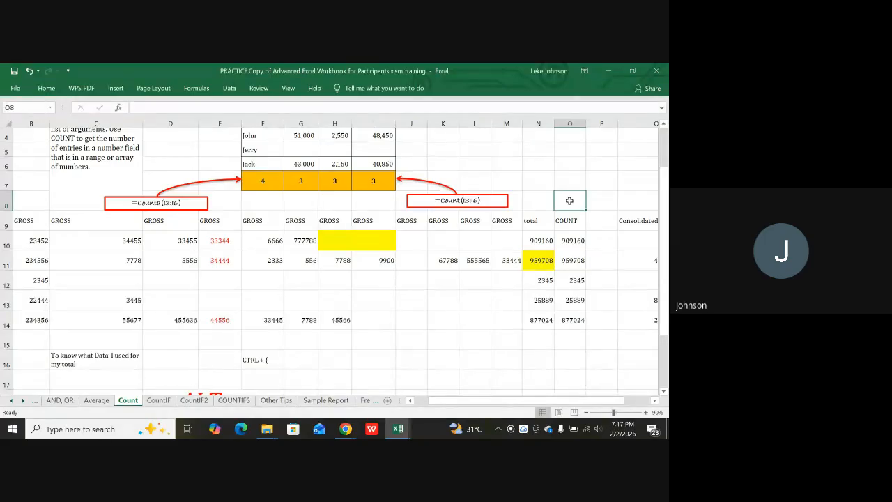
{"action": "type", "text": "{"}
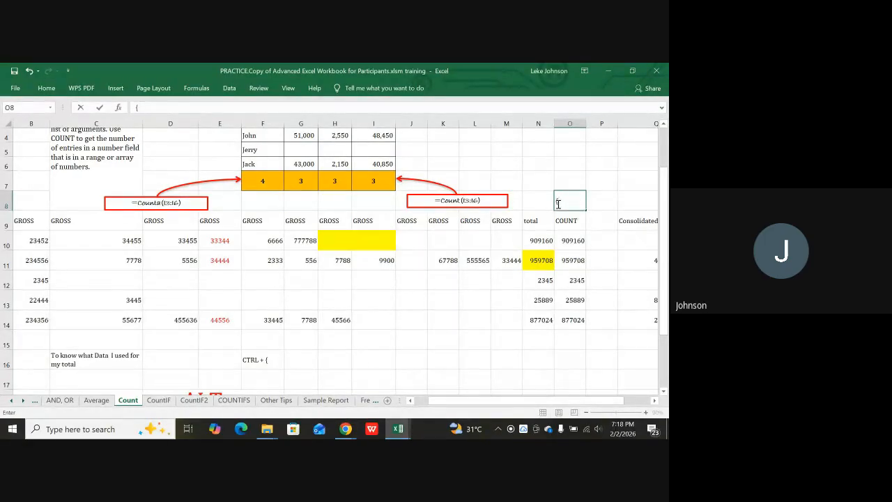
{"action": "left_click", "coordinate": [537, 220]}
{"action": "left_click", "coordinate": [555, 203]}
Zoom in to inspect cell O8, then zoom back out to 85% to see the whole sheet.
{"action": "scroll", "coordinate": [554, 204], "scroll_direction": "up", "scroll_amount": 4}
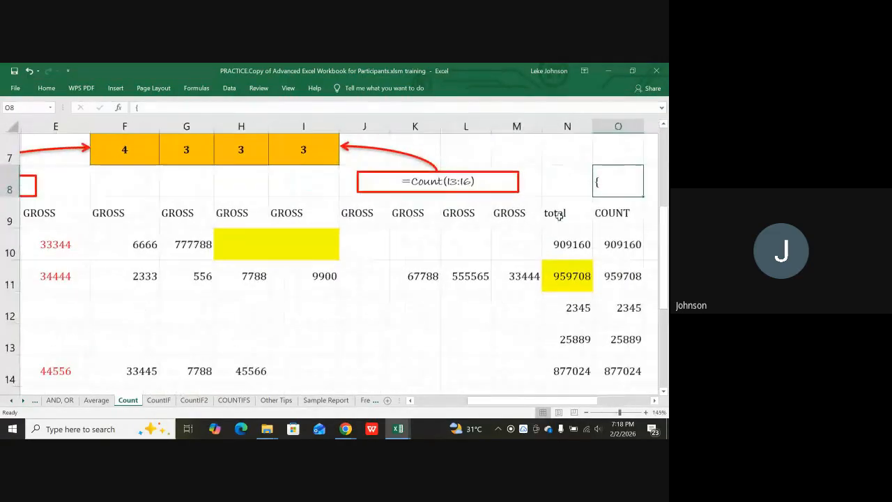
{"action": "scroll", "coordinate": [559, 216], "scroll_direction": "up", "scroll_amount": 2}
{"action": "scroll", "coordinate": [586, 223], "scroll_direction": "up", "scroll_amount": 2}
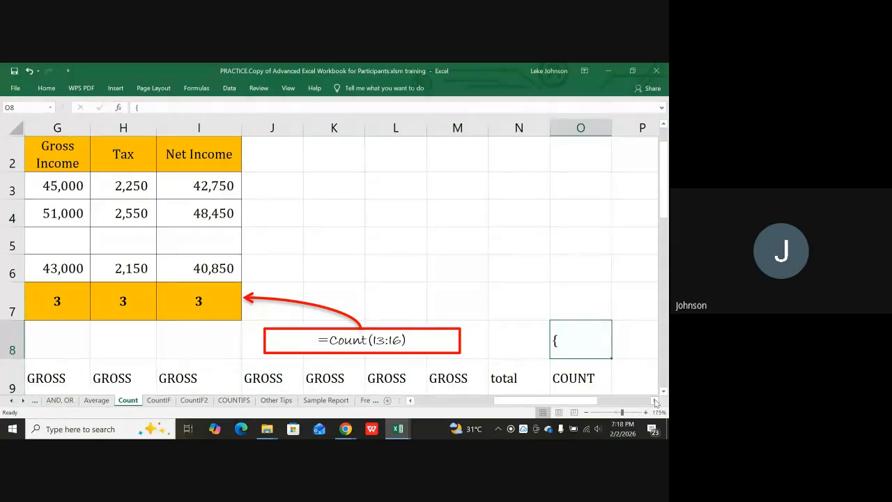
{"action": "left_click", "coordinate": [655, 400]}
{"action": "left_click", "coordinate": [655, 400]}
{"action": "left_click", "coordinate": [520, 279]}
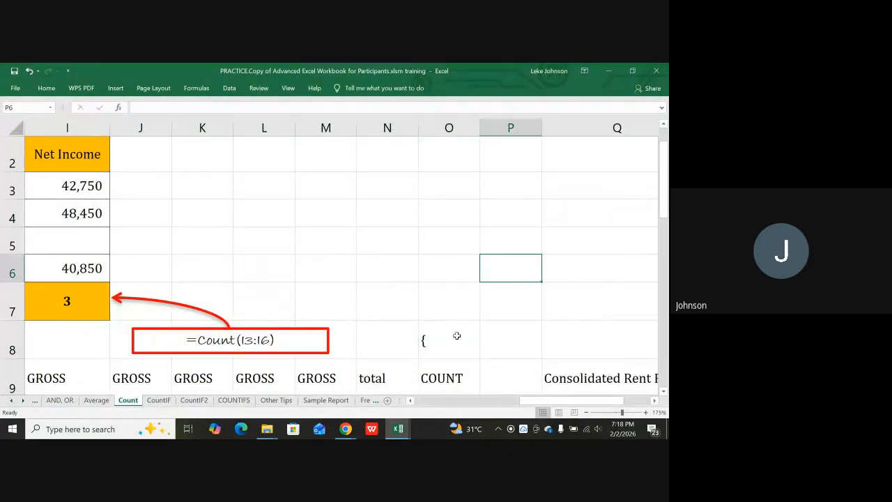
{"action": "left_click", "coordinate": [457, 348]}
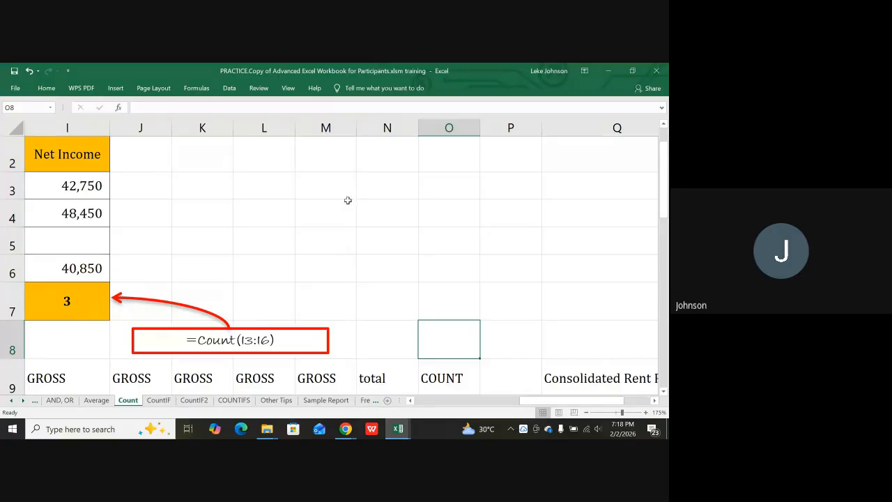
{"action": "scroll", "coordinate": [347, 200], "scroll_direction": "down", "scroll_amount": 6}
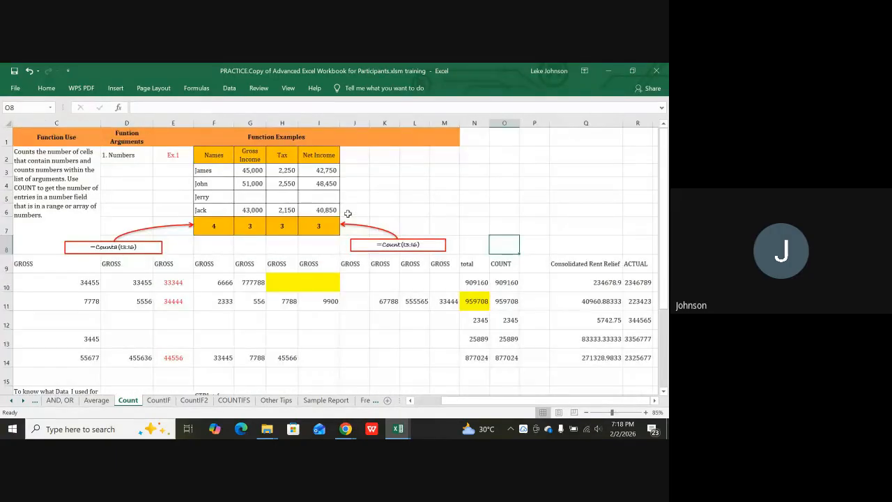
{"action": "scroll", "coordinate": [516, 252], "scroll_direction": "down", "scroll_amount": 1}
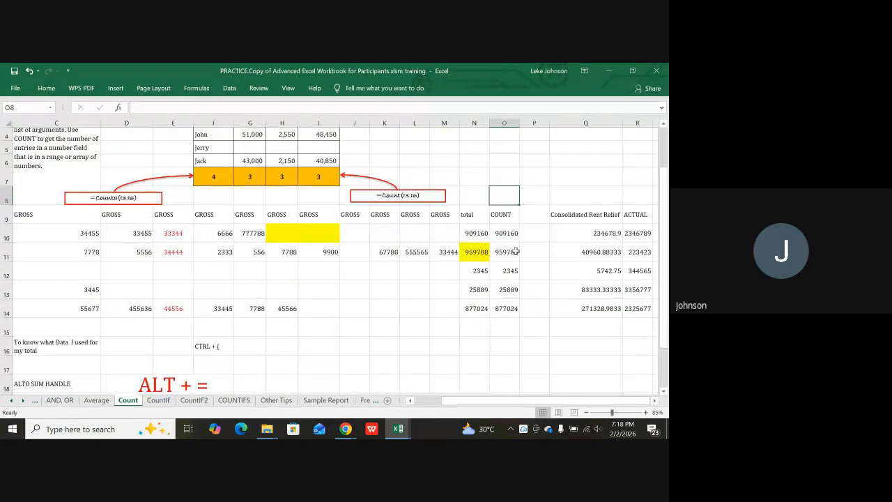
{"action": "left_click", "coordinate": [477, 235]}
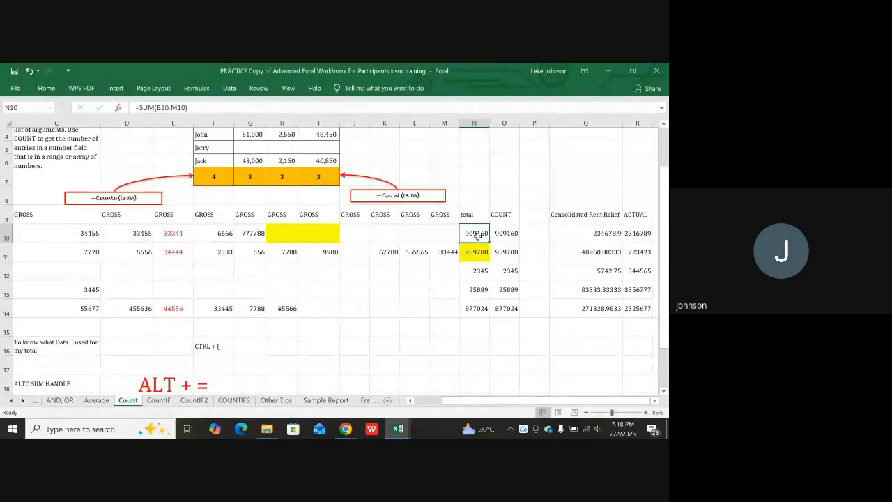
{"action": "key", "text": "ctrl+bracketleft"}
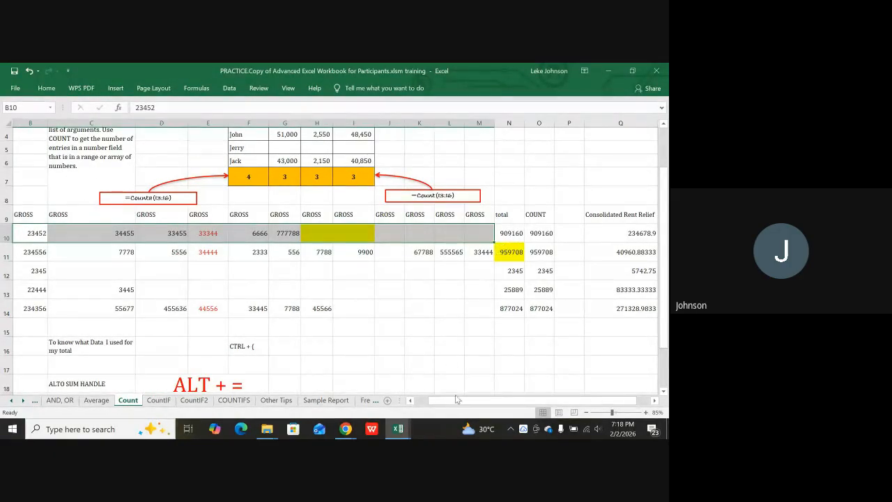
{"action": "left_click_drag", "start_coordinate": [463, 403], "coordinate": [452, 401]}
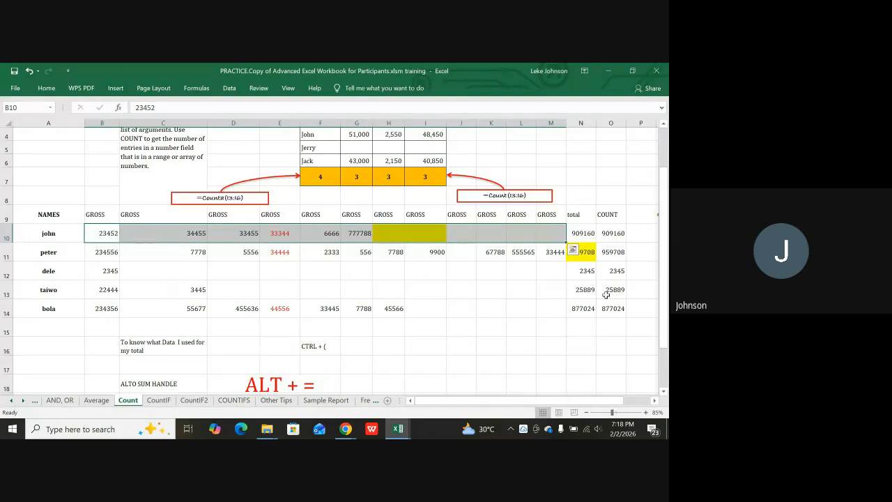
{"action": "left_click", "coordinate": [582, 235]}
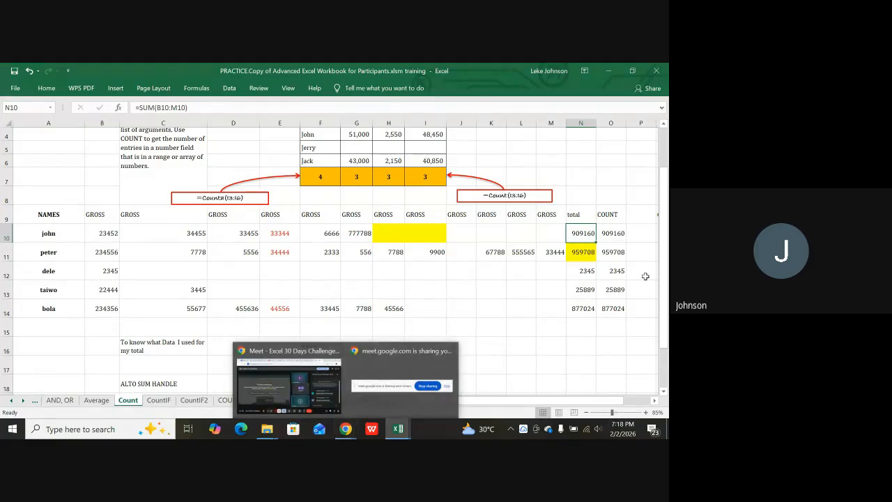
{"action": "left_click", "coordinate": [589, 309]}
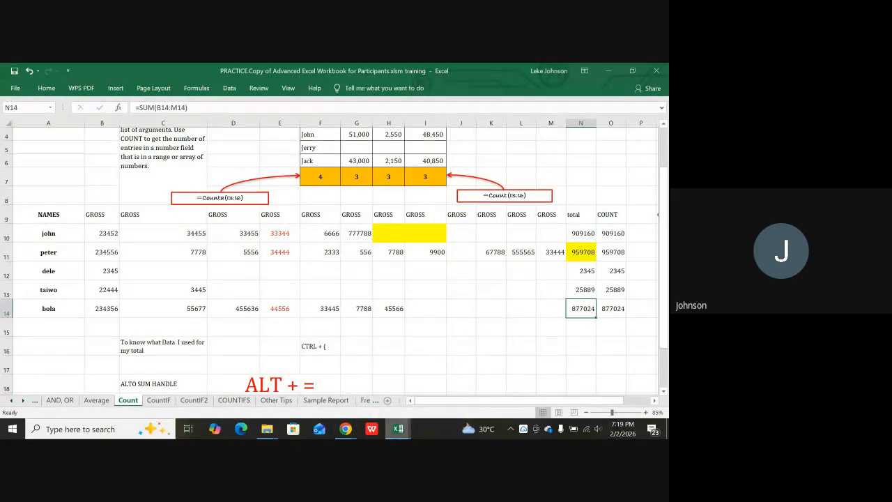
{"action": "mouse_move", "coordinate": [398, 429]}
{"action": "key", "text": "ctrl+bracketleft"}
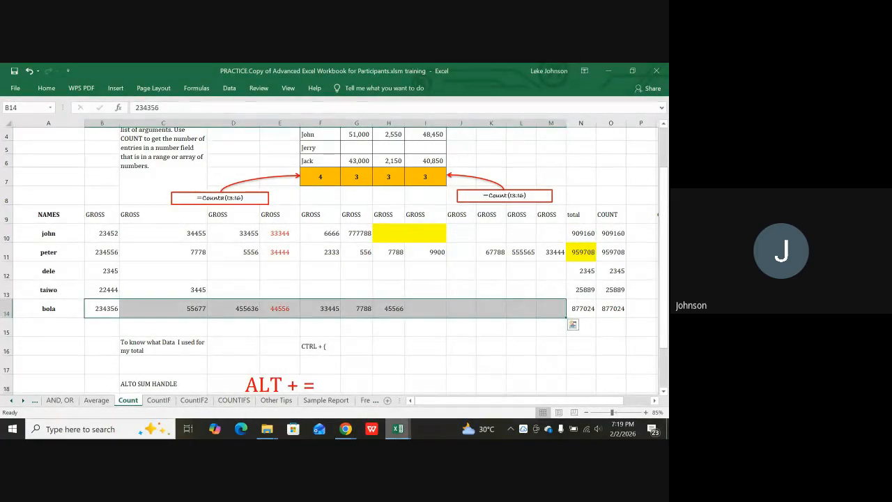
{"action": "left_click", "coordinate": [579, 234]}
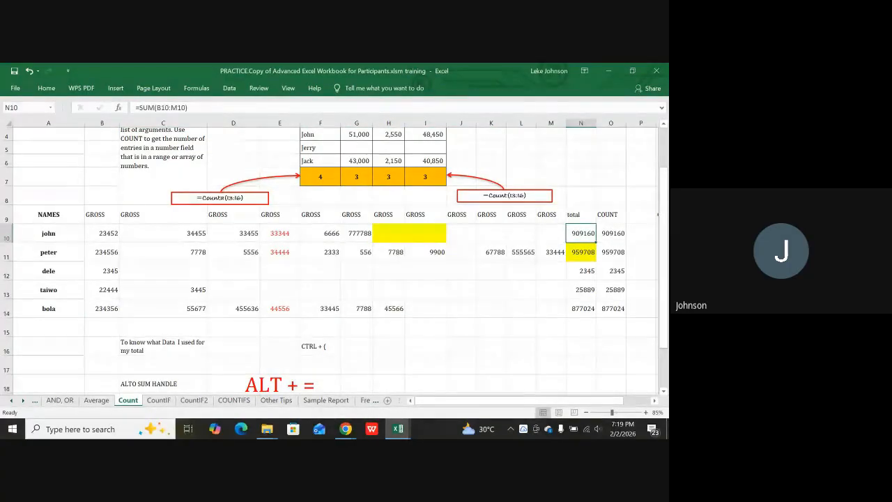
{"action": "mouse_move", "coordinate": [346, 429]}
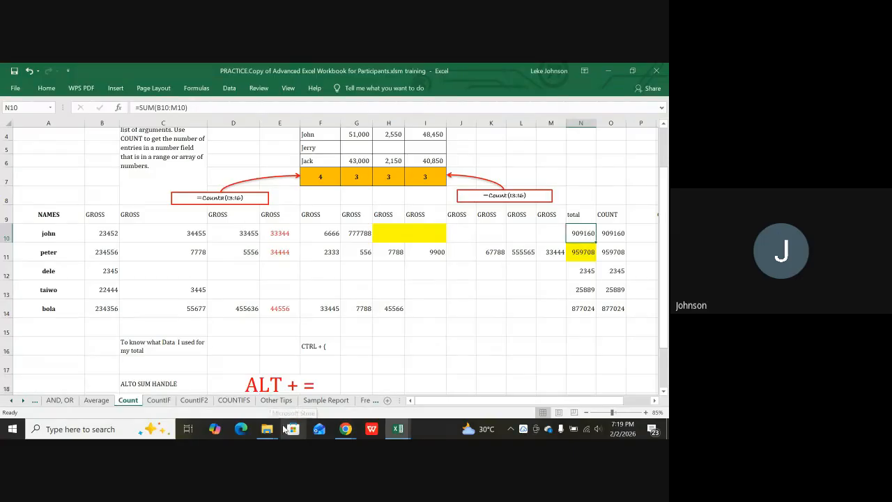
{"action": "left_click", "coordinate": [103, 234]}
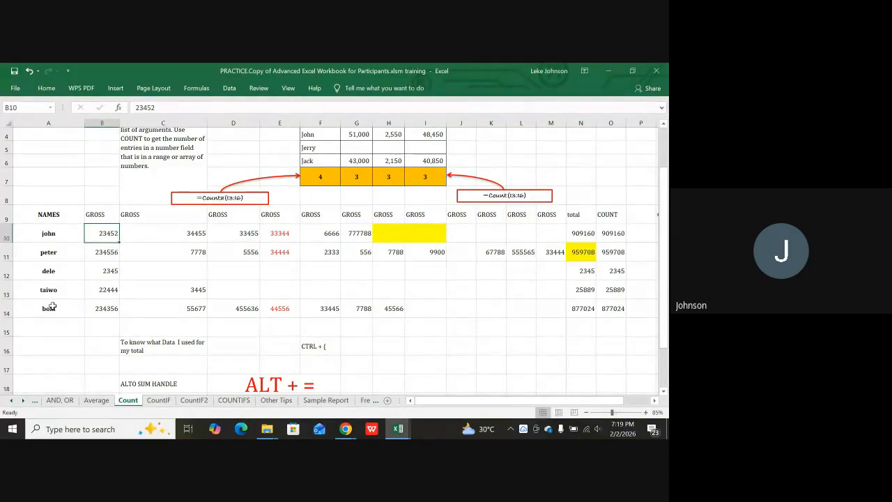
{"action": "key", "text": "ctrl+Right"}
{"action": "key", "text": "ctrl+Right"}
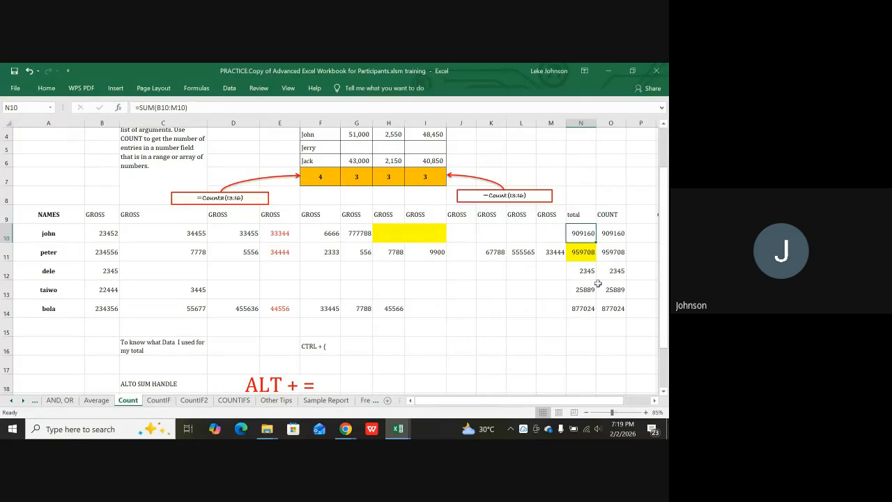
{"action": "scroll", "coordinate": [317, 327], "scroll_direction": "down", "scroll_amount": 2}
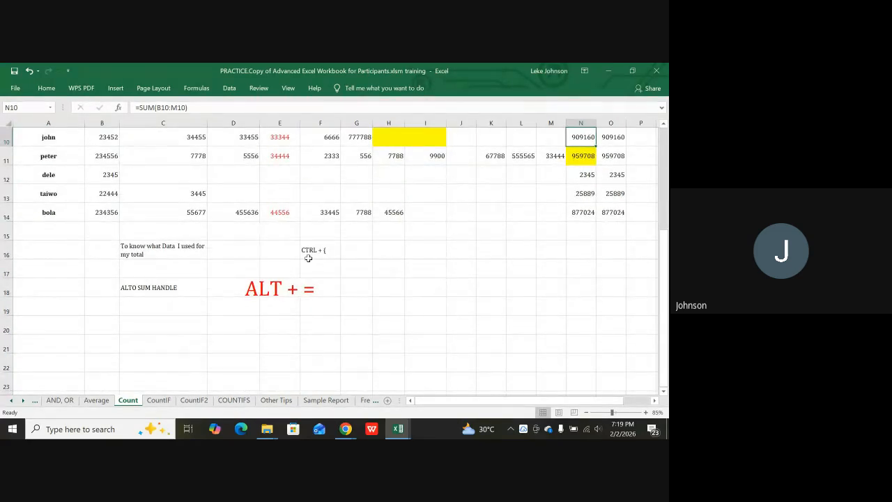
{"action": "left_click", "coordinate": [147, 252]}
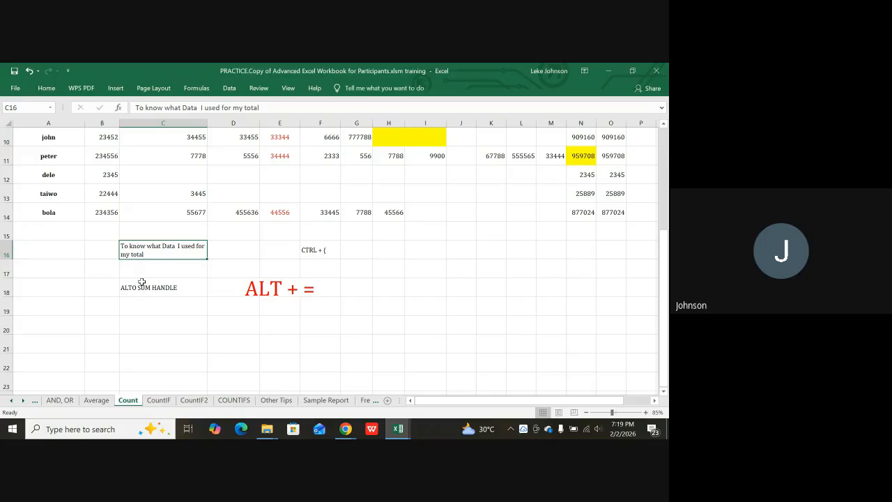
{"action": "left_click", "coordinate": [299, 252]}
{"action": "left_click", "coordinate": [309, 250]}
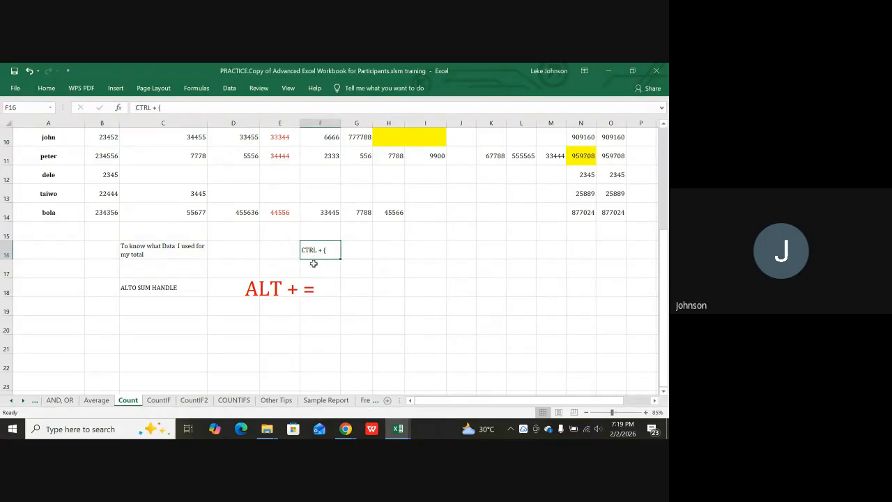
{"action": "scroll", "coordinate": [314, 263], "scroll_direction": "up", "scroll_amount": 3, "text": "ctrl"}
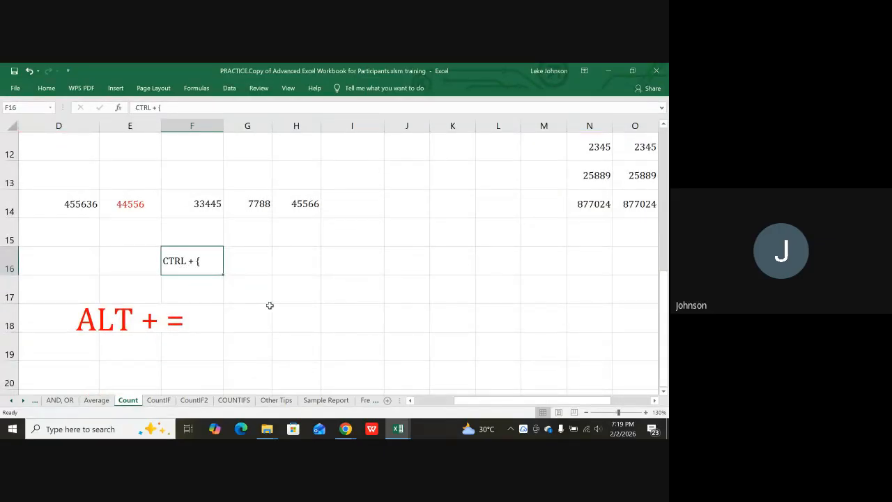
{"action": "left_click_drag", "start_coordinate": [458, 402], "coordinate": [434, 402]}
{"action": "scroll", "coordinate": [409, 298], "scroll_direction": "down", "scroll_amount": 3}
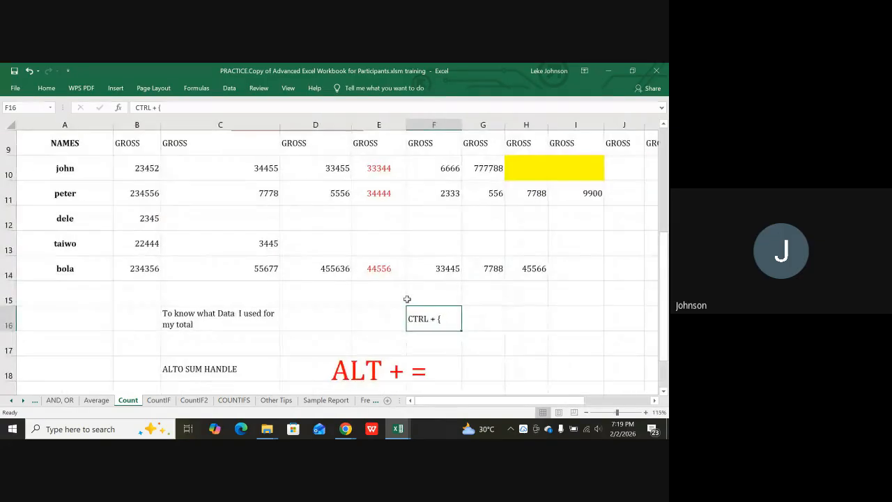
{"action": "scroll", "coordinate": [432, 320], "scroll_direction": "down", "scroll_amount": 1}
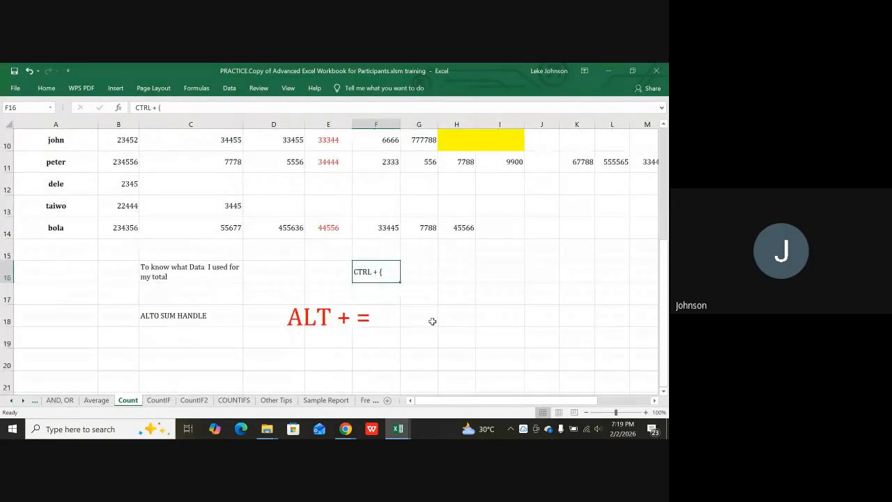
{"action": "scroll", "coordinate": [432, 319], "scroll_direction": "up", "scroll_amount": 1}
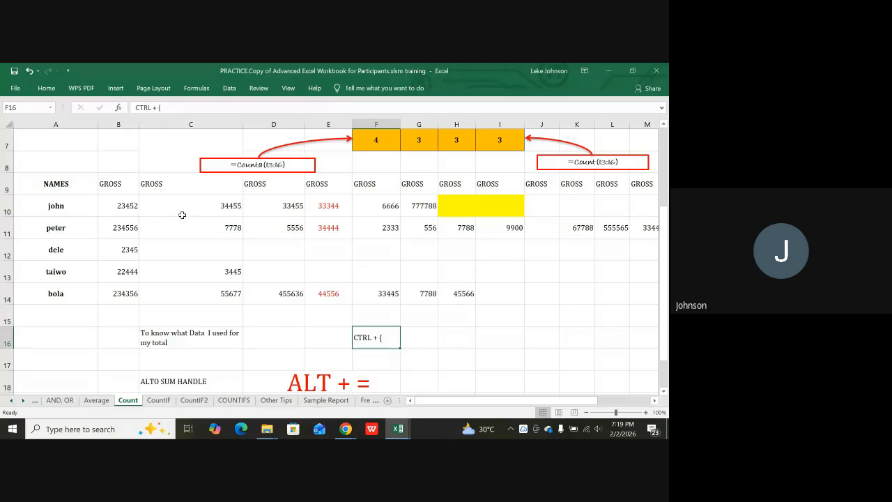
{"action": "left_click", "coordinate": [124, 206]}
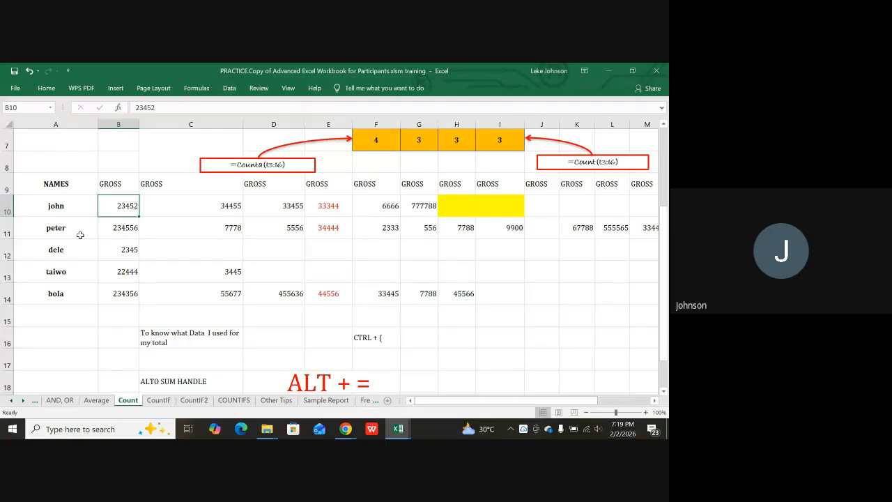
{"action": "key", "text": "ctrl+Right"}
{"action": "key", "text": "ctrl+Right"}
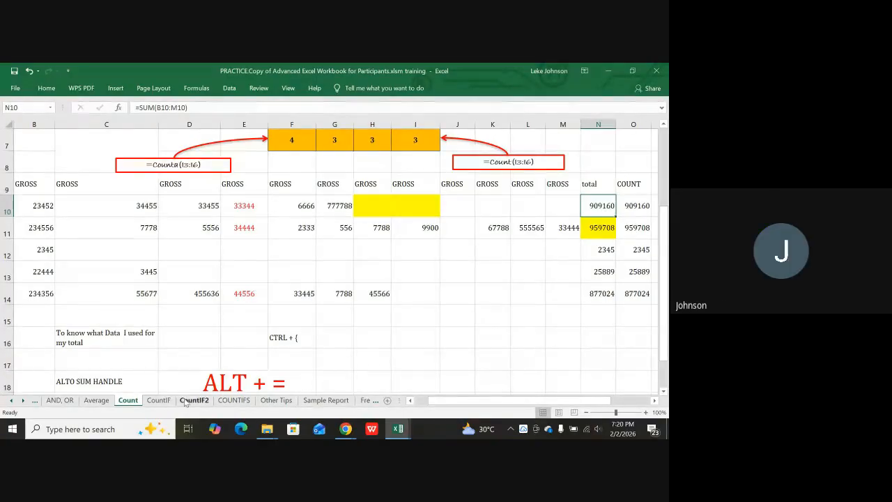
{"action": "left_click", "coordinate": [369, 319]}
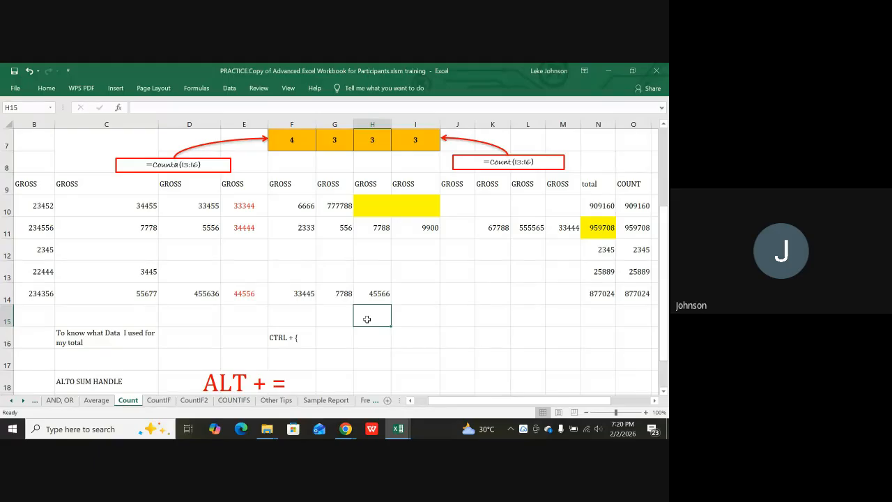
{"action": "scroll", "coordinate": [367, 318], "scroll_direction": "down", "scroll_amount": 1}
{"action": "scroll", "coordinate": [345, 293], "scroll_direction": "up", "scroll_amount": 1}
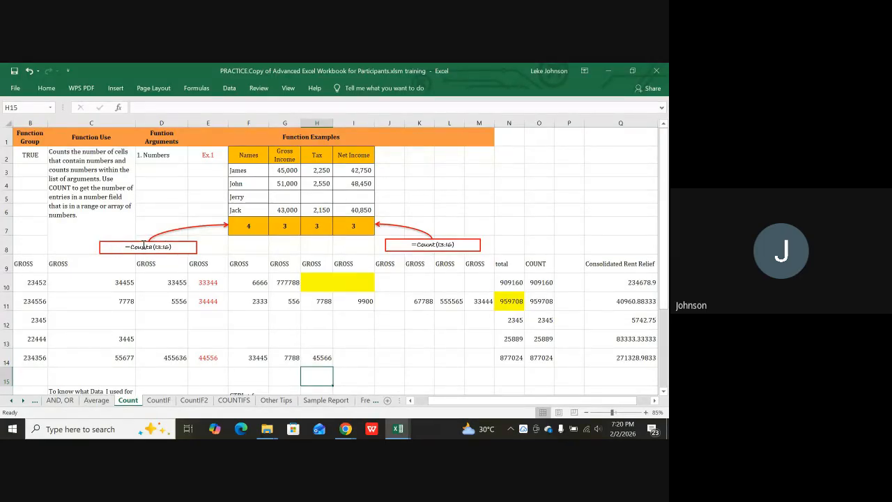
Inspect the COUNTA formula in F7 and the COUNT formula in G7.
{"action": "left_click", "coordinate": [248, 226]}
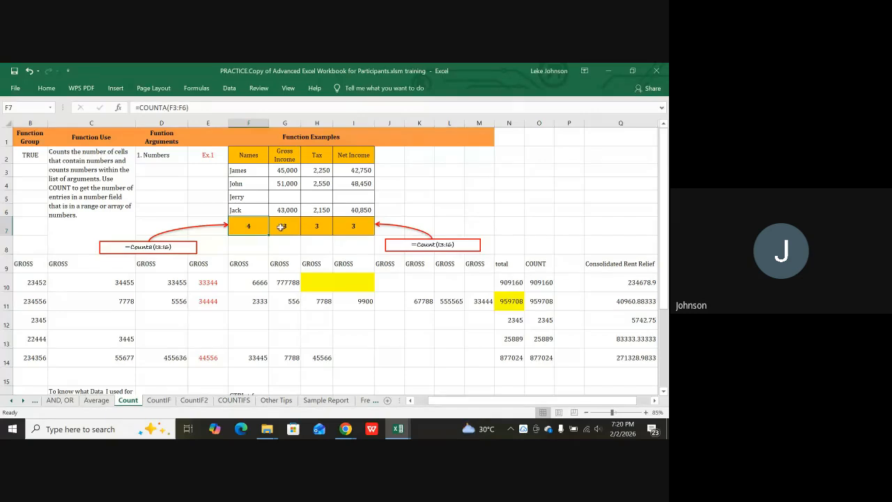
{"action": "left_click", "coordinate": [281, 227]}
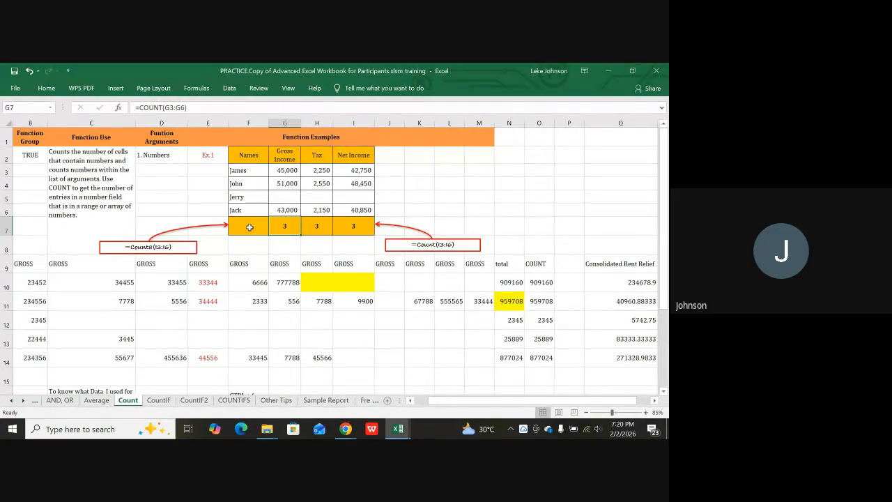
{"action": "left_click", "coordinate": [259, 232]}
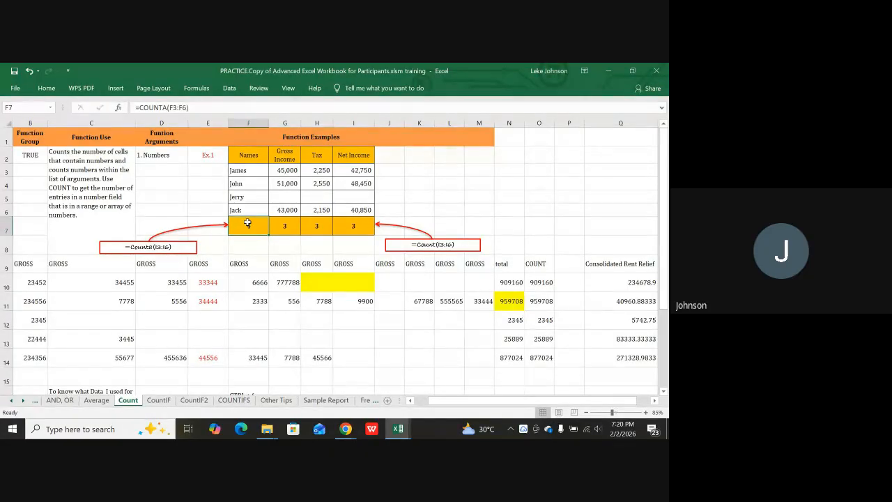
Scroll down and switch to the CountIF sheet with the gender-counting example.
{"action": "scroll", "coordinate": [301, 287], "scroll_direction": "down", "scroll_amount": 1}
{"action": "scroll", "coordinate": [300, 287], "scroll_direction": "down", "scroll_amount": 1}
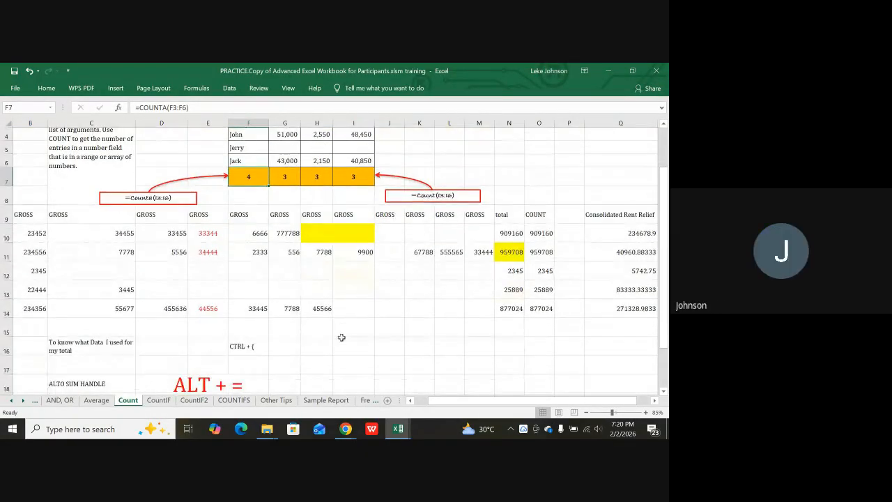
{"action": "left_click", "coordinate": [159, 400]}
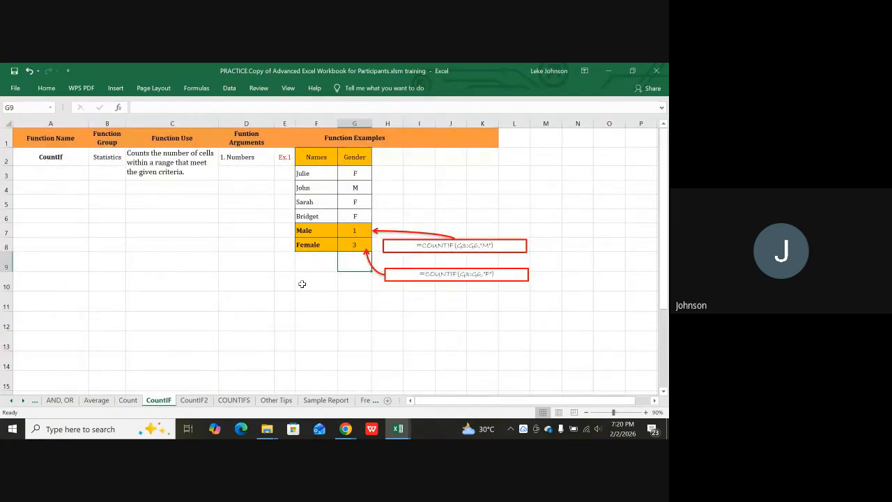
{"action": "mouse_move", "coordinate": [155, 429]}
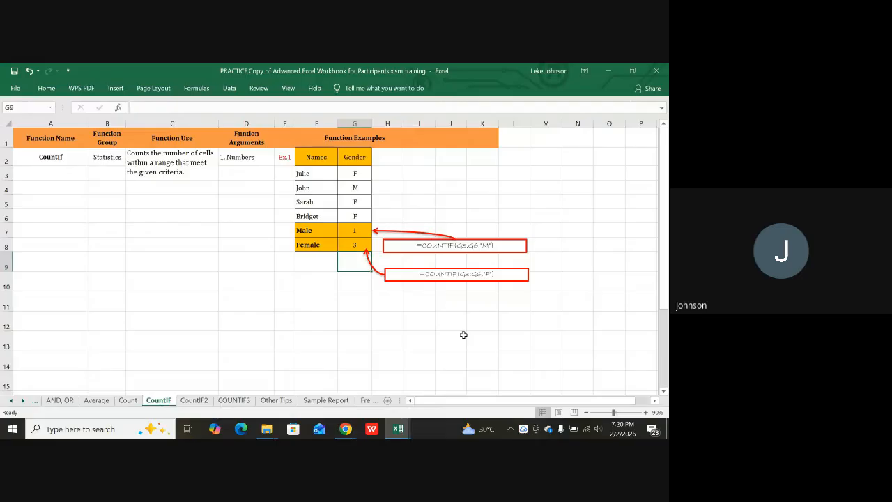
{"action": "left_click", "coordinate": [446, 341]}
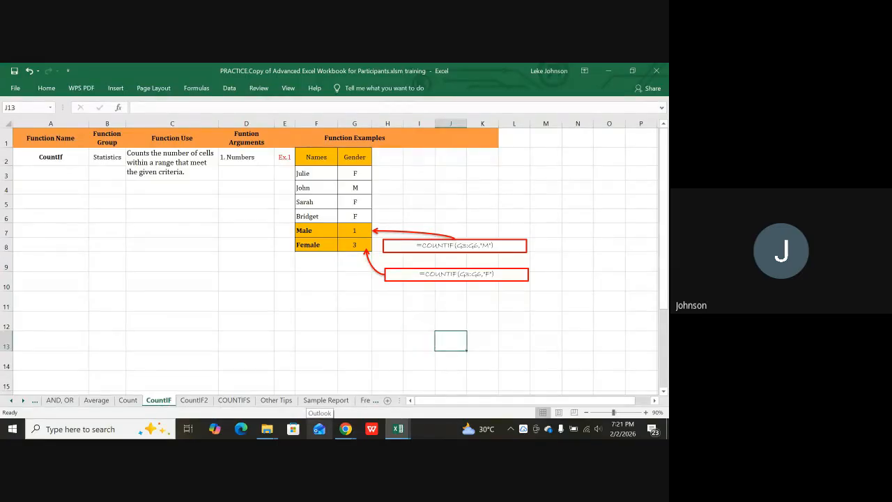
{"action": "left_click", "coordinate": [279, 244]}
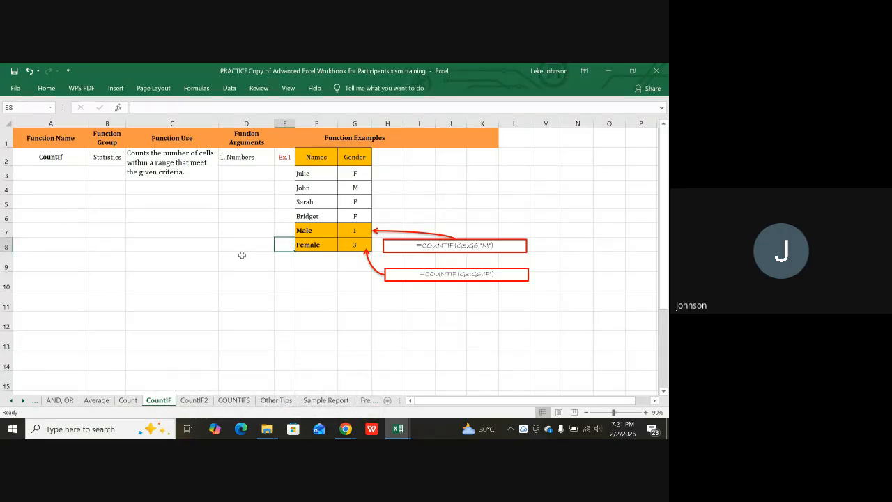
{"action": "left_click", "coordinate": [348, 430]}
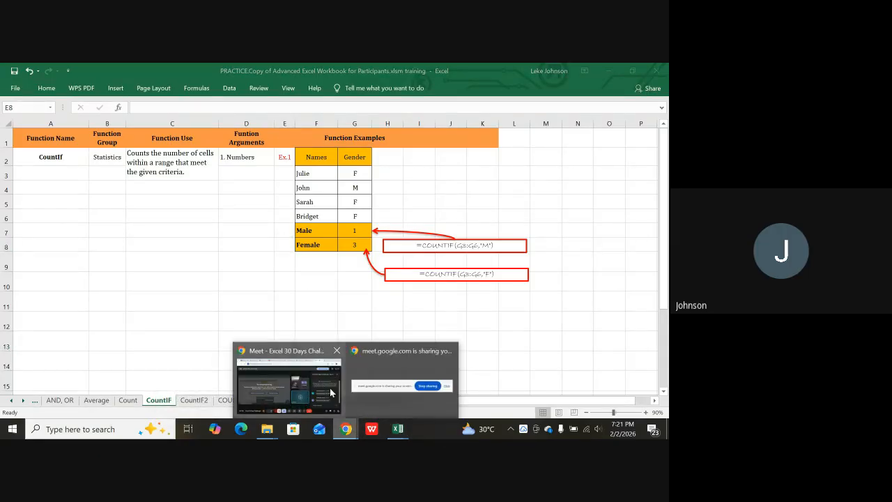
Mute a participant's tile for everyone in Meet, then bring the PRACTICE workbook back.
{"action": "left_click", "coordinate": [282, 378]}
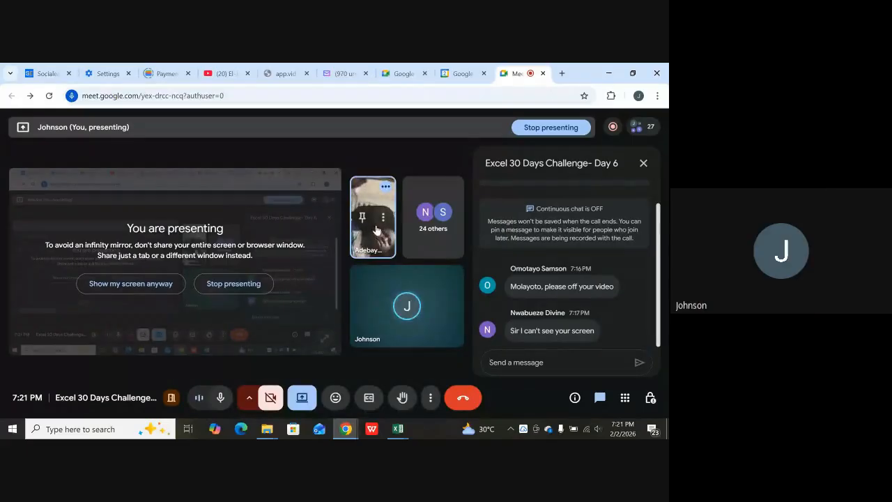
{"action": "left_click", "coordinate": [382, 218]}
{"action": "left_click", "coordinate": [382, 243]}
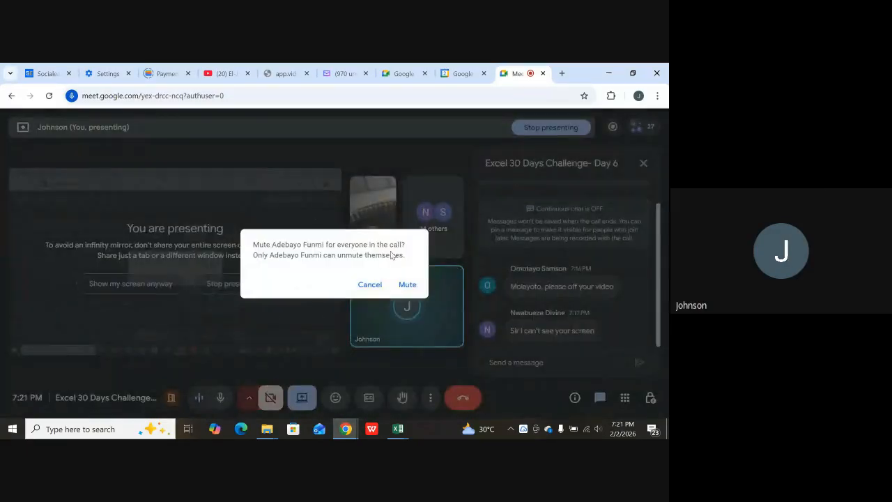
{"action": "left_click", "coordinate": [403, 285]}
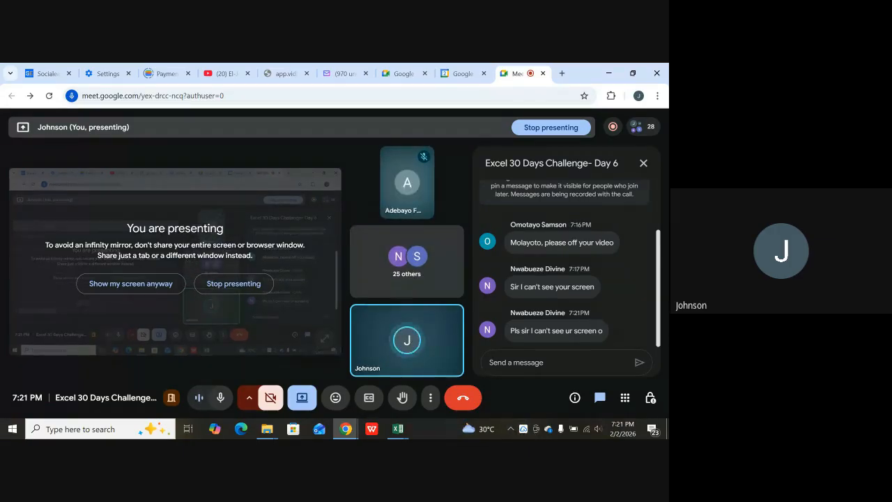
{"action": "left_click", "coordinate": [401, 428]}
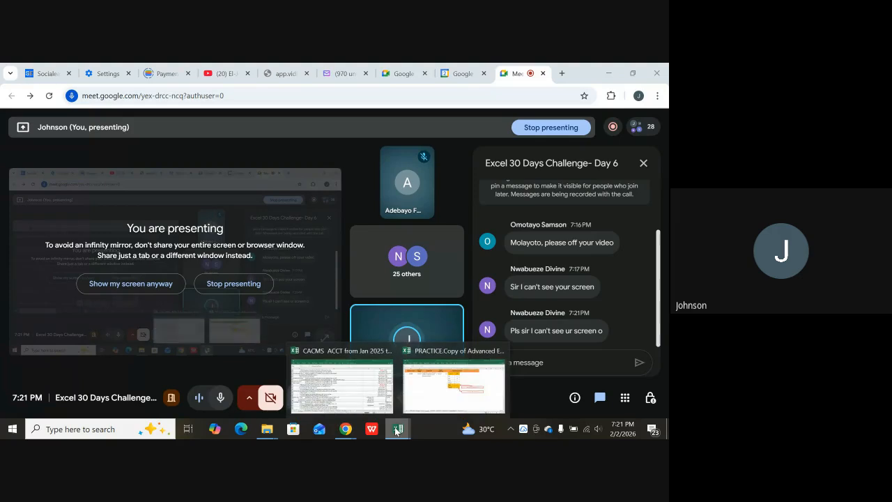
{"action": "left_click", "coordinate": [445, 392]}
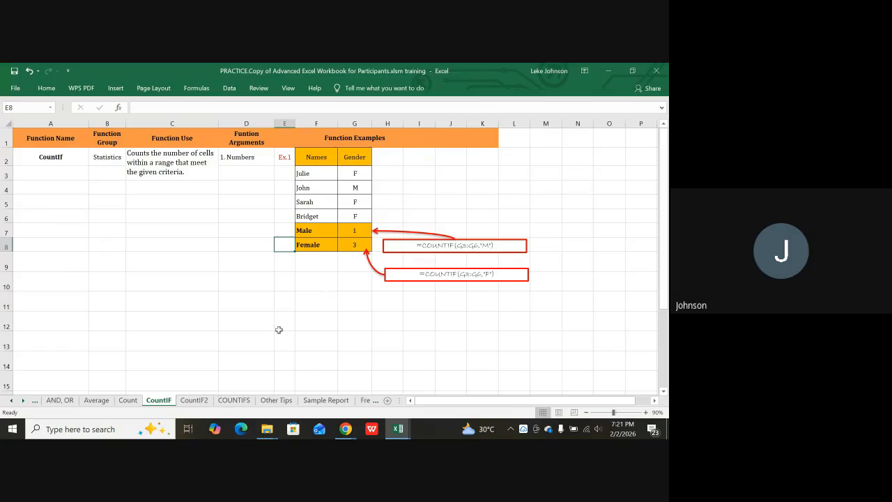
{"action": "left_click", "coordinate": [128, 184]}
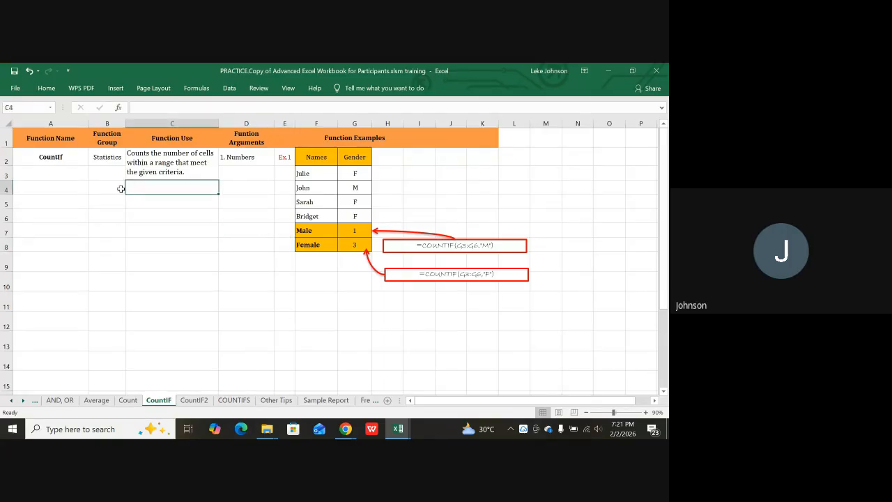
{"action": "key", "text": "Left"}
{"action": "key", "text": "Left"}
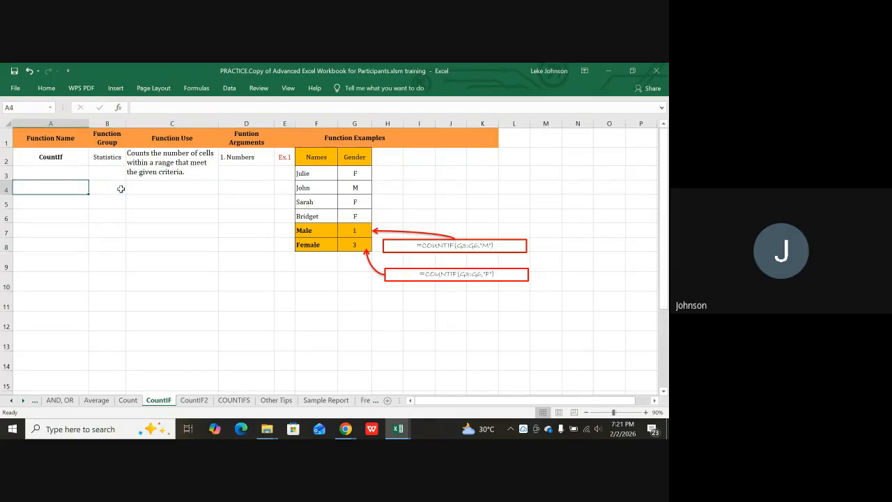
{"action": "key", "text": "Up"}
{"action": "key", "text": "Up"}
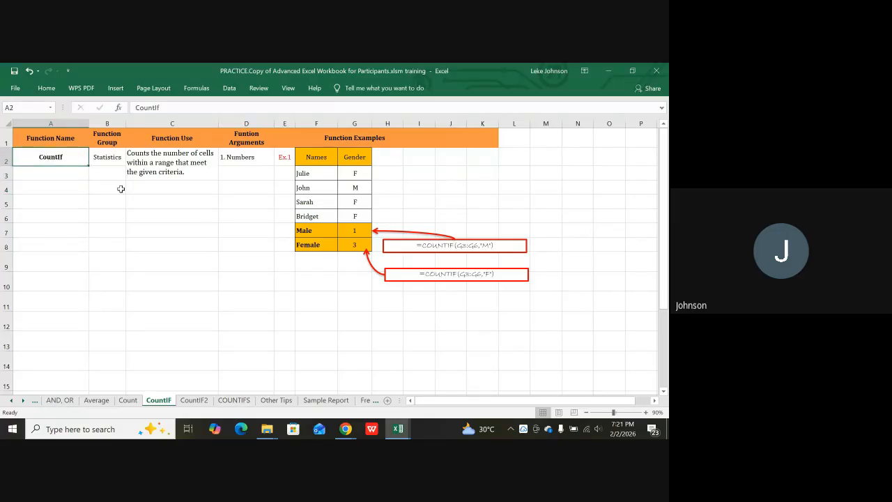
{"action": "key", "text": "Right"}
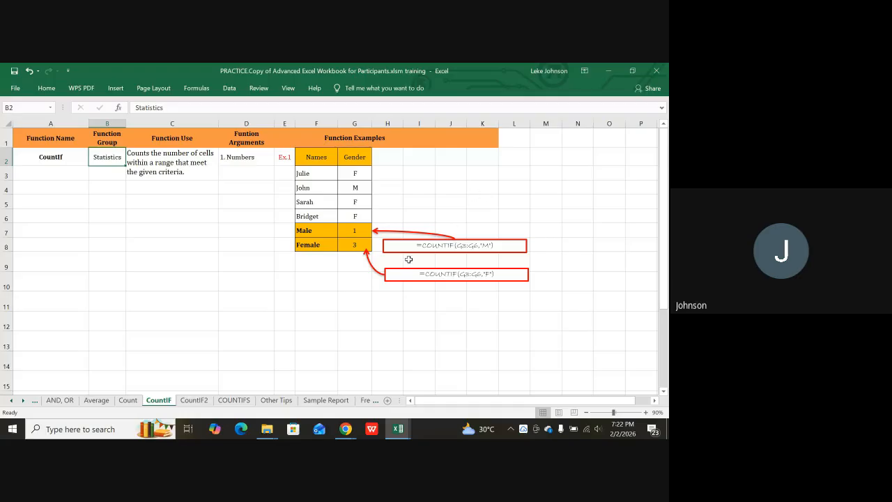
{"action": "left_click", "coordinate": [357, 175]}
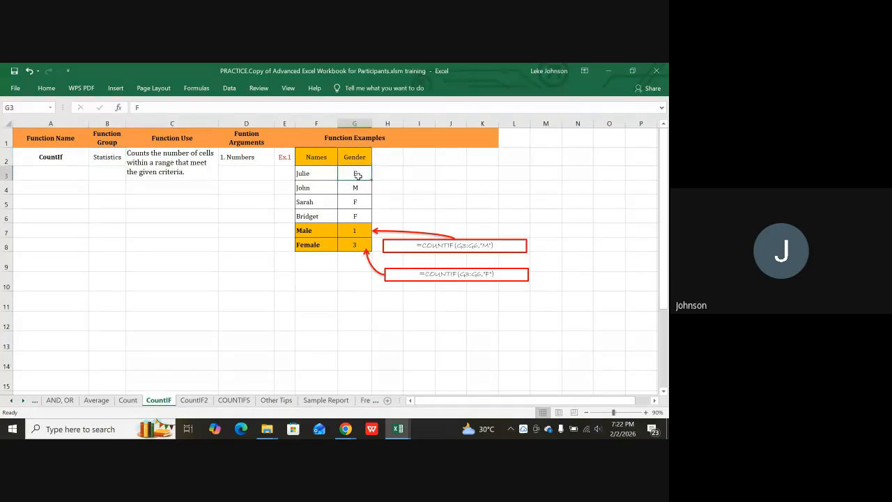
{"action": "left_click", "coordinate": [356, 218]}
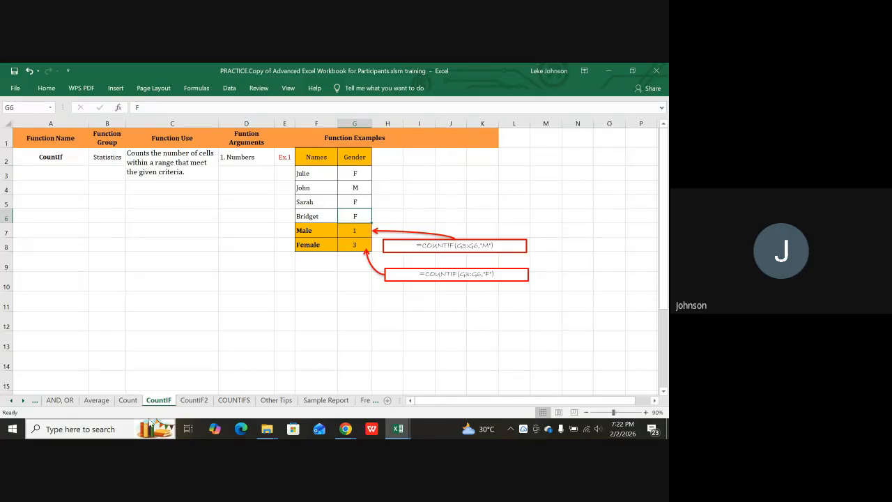
{"action": "mouse_move", "coordinate": [343, 433]}
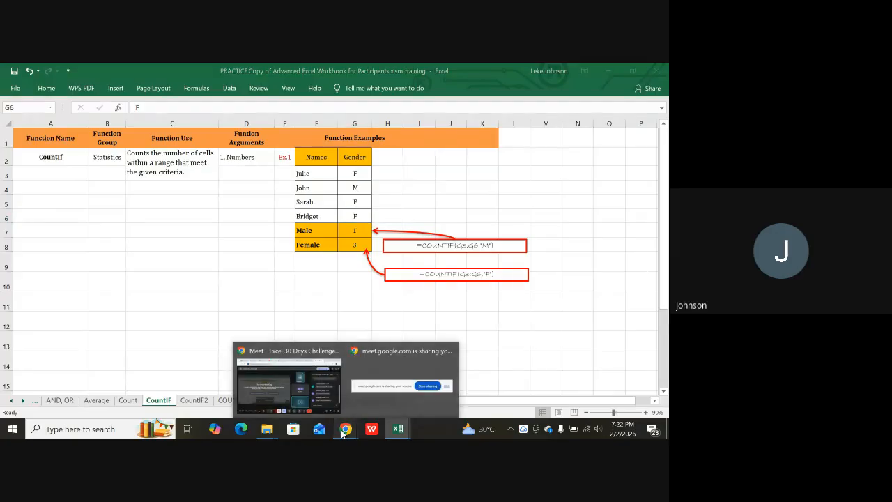
{"action": "left_click", "coordinate": [267, 380]}
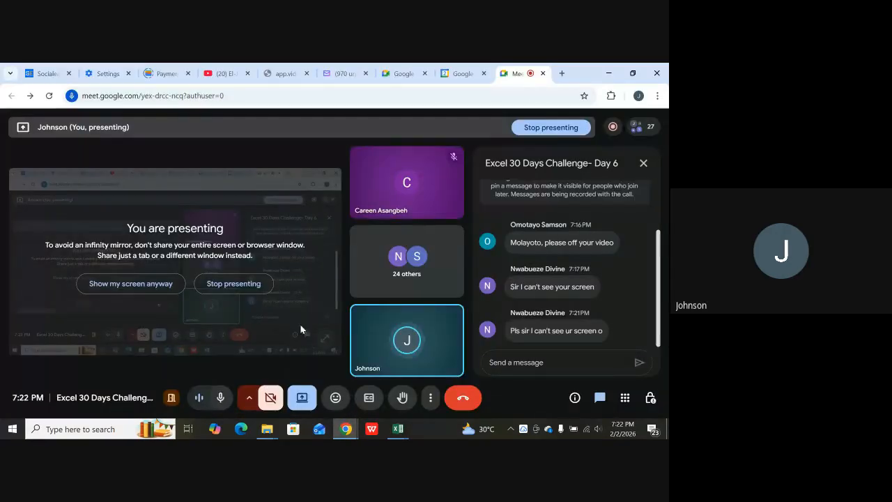
{"action": "left_click", "coordinate": [416, 262]}
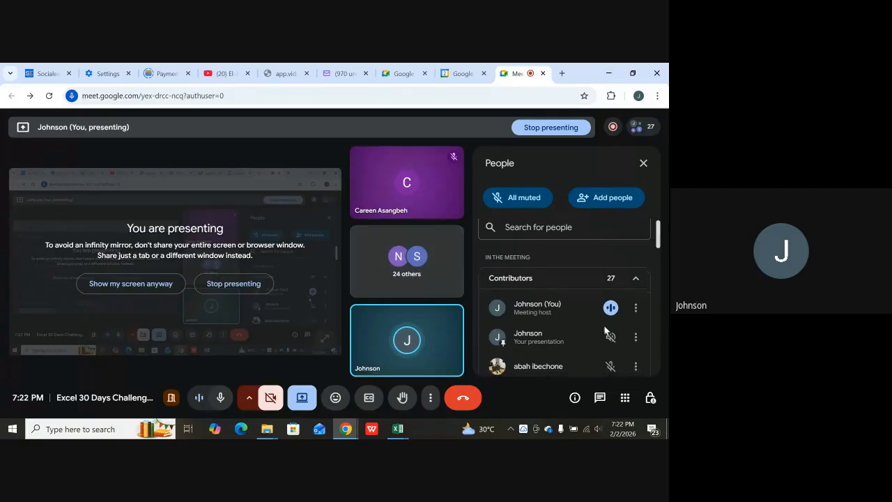
{"action": "scroll", "coordinate": [601, 326], "scroll_direction": "down", "scroll_amount": 10}
{"action": "scroll", "coordinate": [588, 334], "scroll_direction": "down", "scroll_amount": 8}
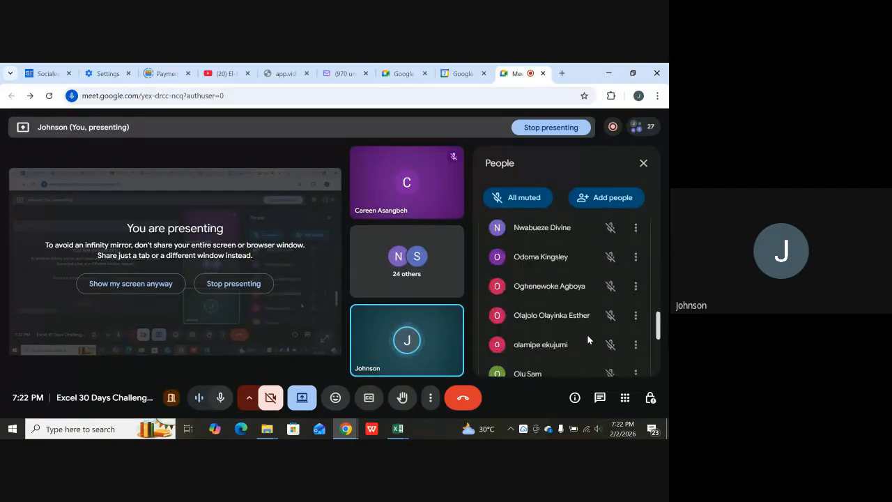
{"action": "scroll", "coordinate": [580, 339], "scroll_direction": "up", "scroll_amount": 15}
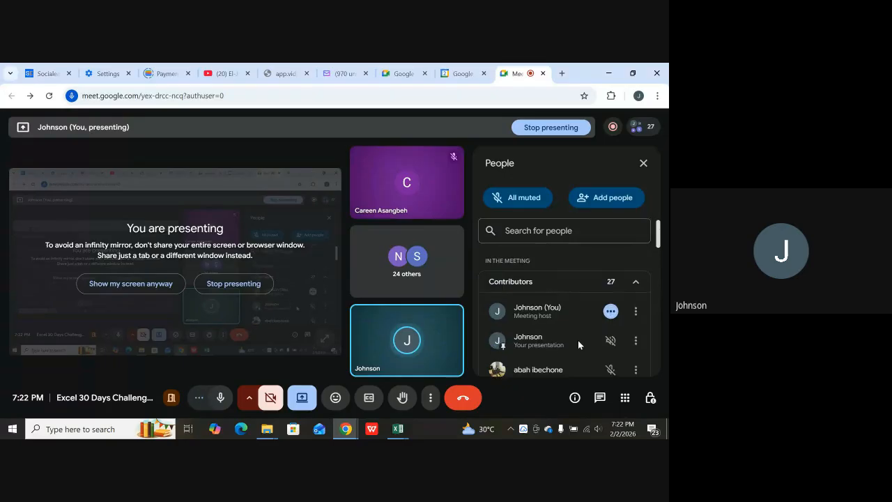
{"action": "mouse_move", "coordinate": [398, 430]}
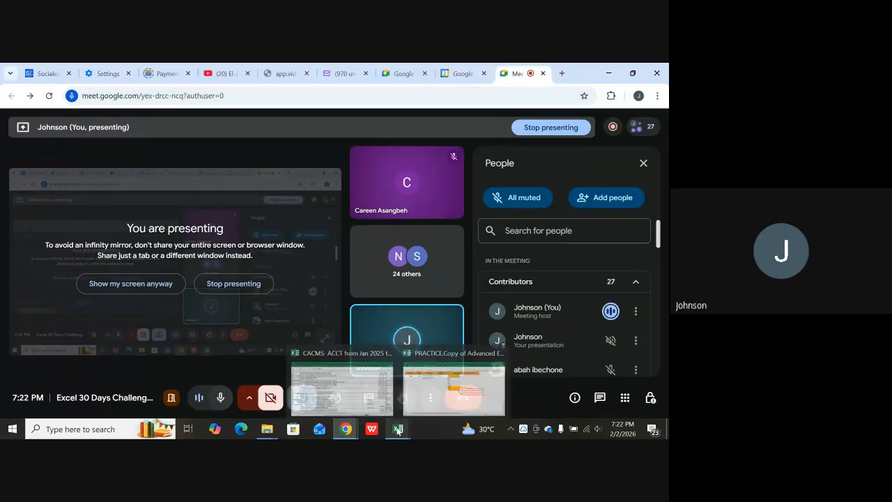
{"action": "left_click", "coordinate": [430, 392]}
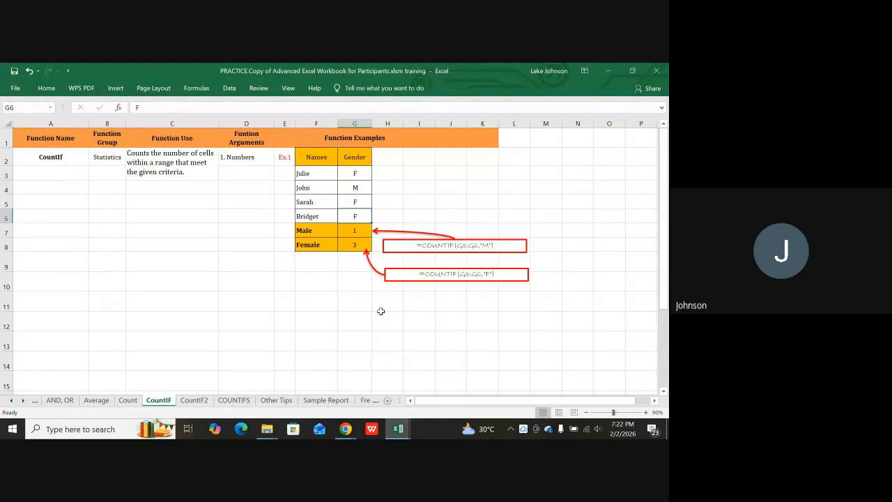
Scroll the sheet tabs back to the earliest sheets and open Vehicle Particulars Tracker.
{"action": "left_click", "coordinate": [12, 402]}
{"action": "left_click", "coordinate": [12, 402]}
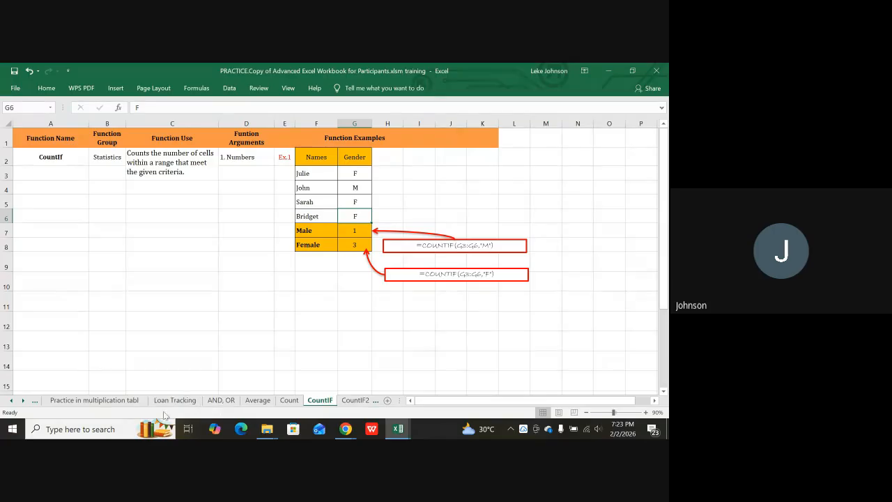
{"action": "left_click", "coordinate": [13, 402]}
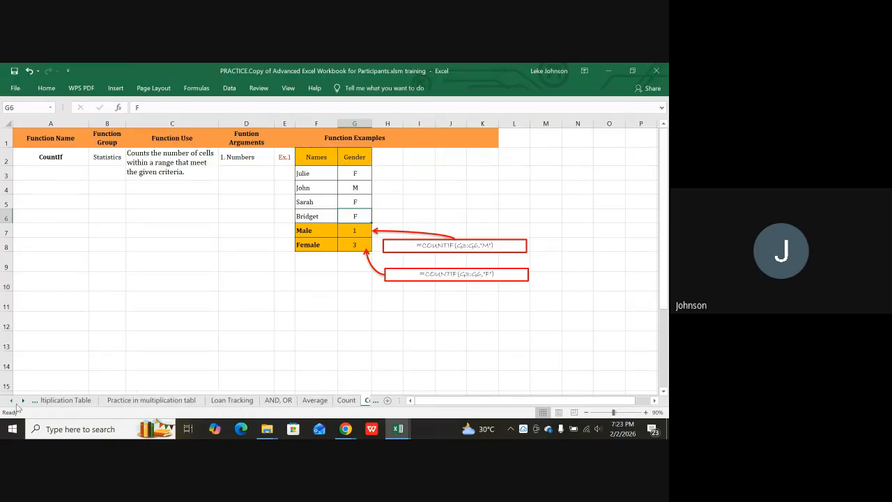
{"action": "left_click", "coordinate": [12, 402]}
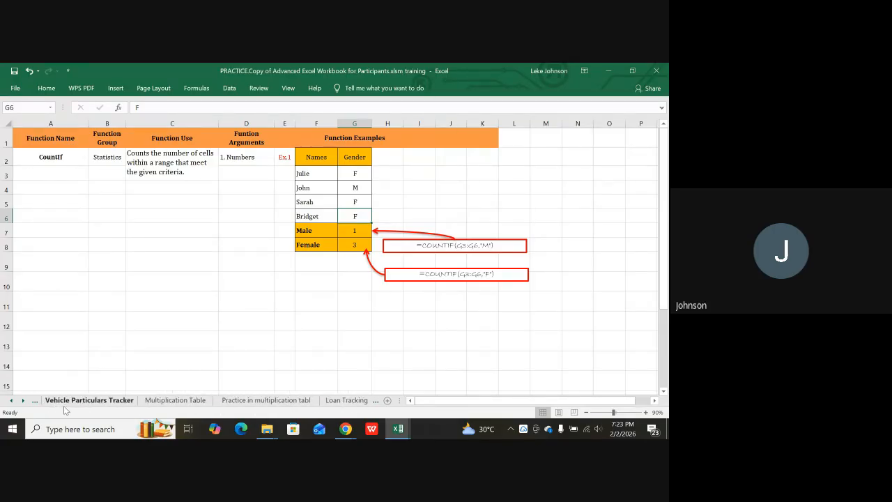
{"action": "left_click", "coordinate": [87, 402]}
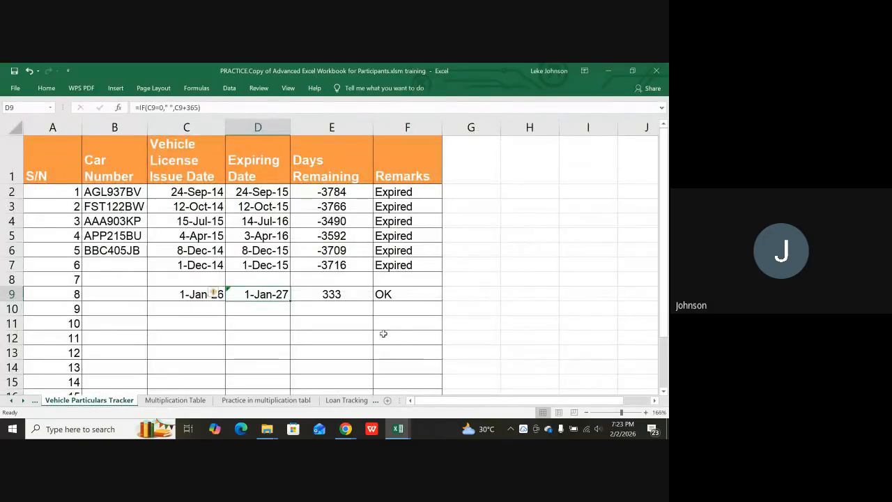
{"action": "left_click", "coordinate": [385, 296]}
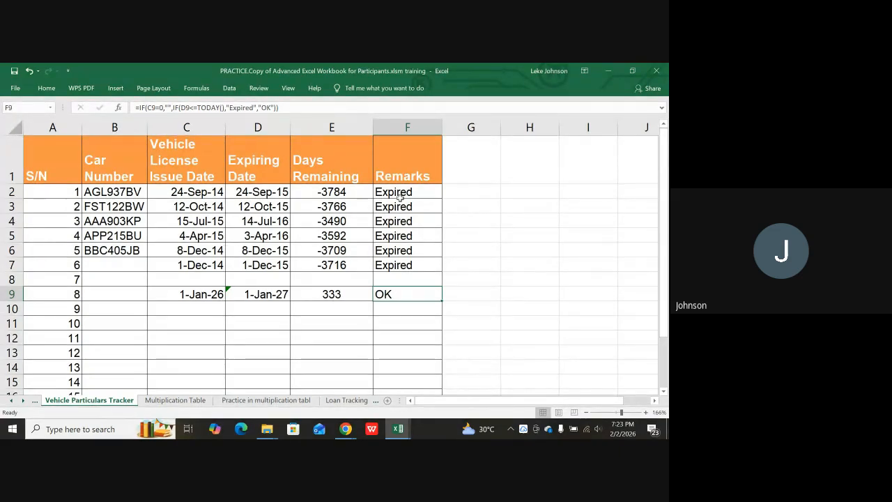
{"action": "left_click_drag", "start_coordinate": [398, 197], "coordinate": [398, 348]}
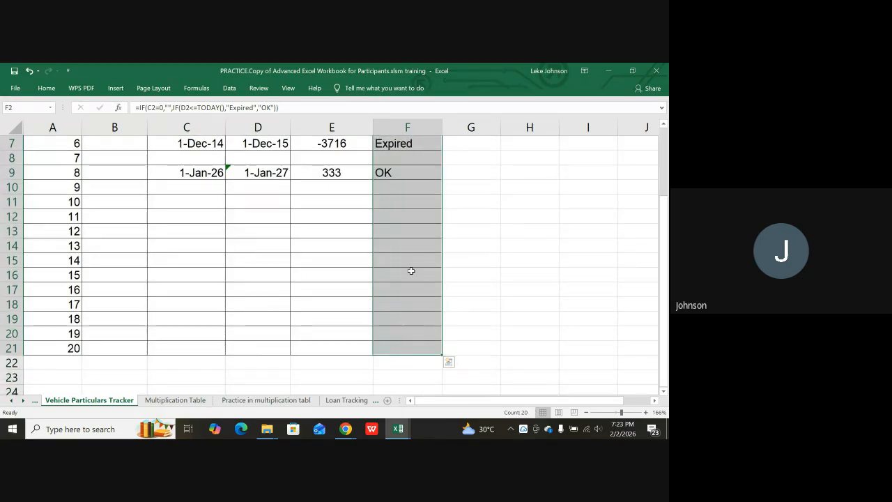
{"action": "scroll", "coordinate": [412, 271], "scroll_direction": "down", "scroll_amount": 2}
{"action": "left_click", "coordinate": [398, 292]}
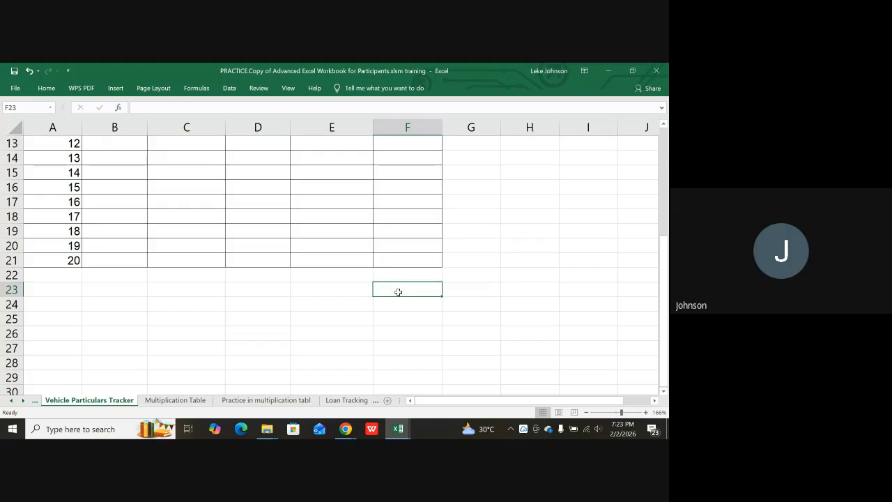
Enter =COUNTIF(F2:F21,"ok") in F23 to count the OK remarks, returning 1.
{"action": "type", "text": "=co"}
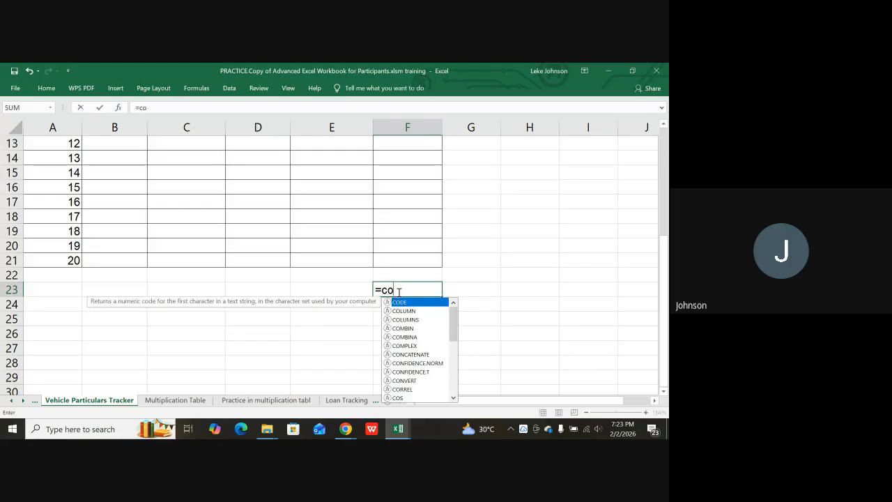
{"action": "type", "text": "unti"}
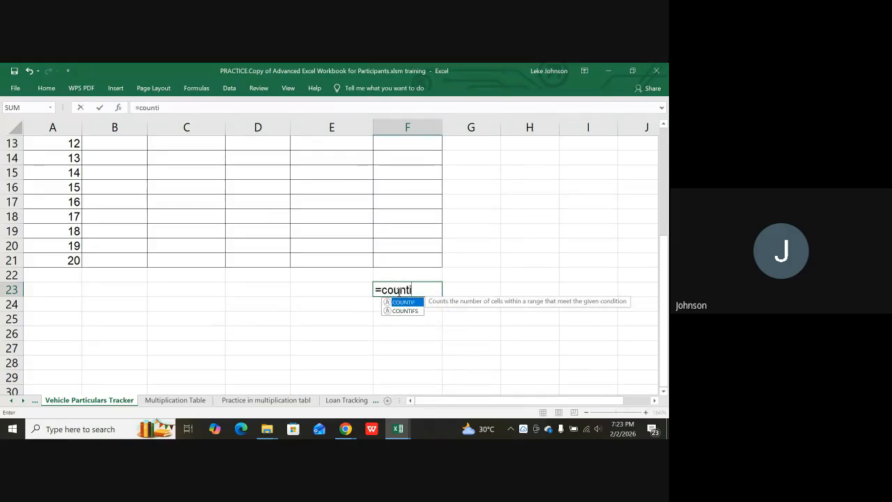
{"action": "type", "text": "f("}
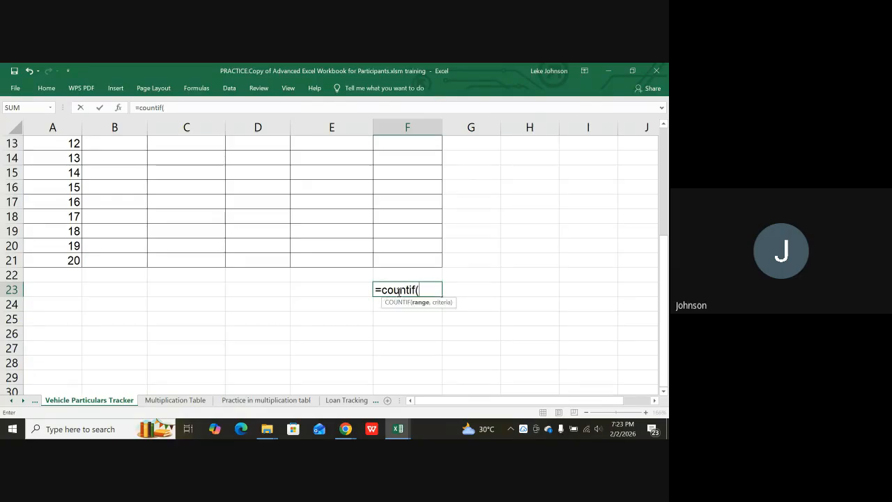
{"action": "scroll", "coordinate": [169, 339], "scroll_direction": "up", "scroll_amount": 4}
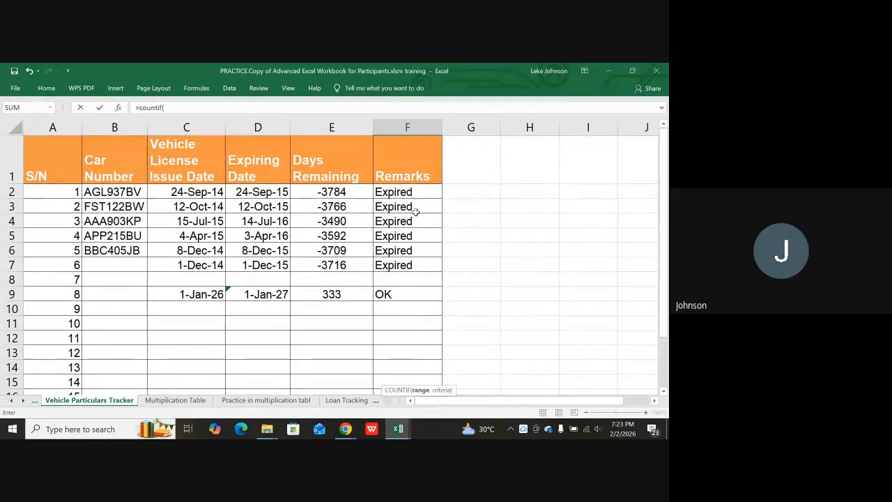
{"action": "left_click_drag", "start_coordinate": [409, 195], "coordinate": [399, 352]}
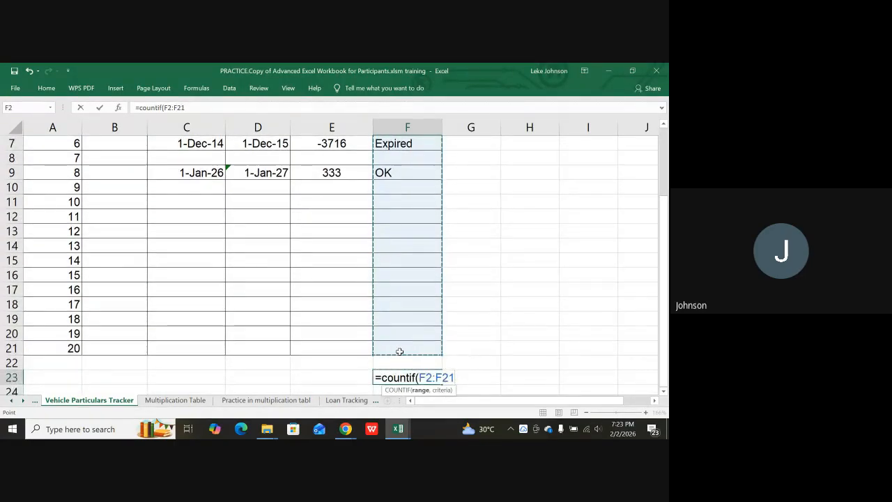
{"action": "mouse_move", "coordinate": [155, 429]}
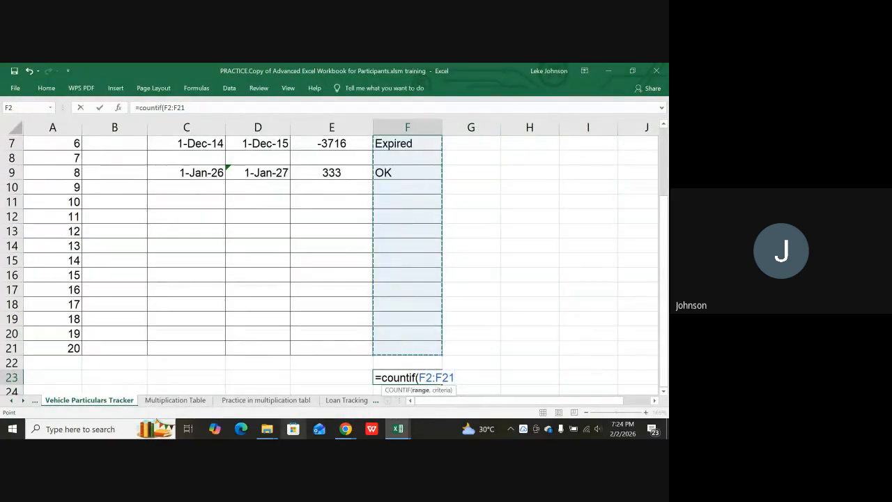
{"action": "type", "text": ",\"o"}
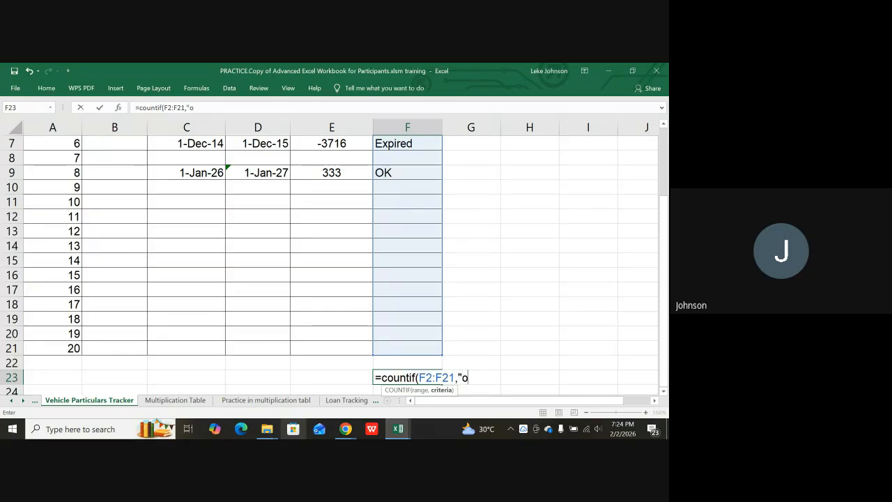
{"action": "type", "text": "k"}
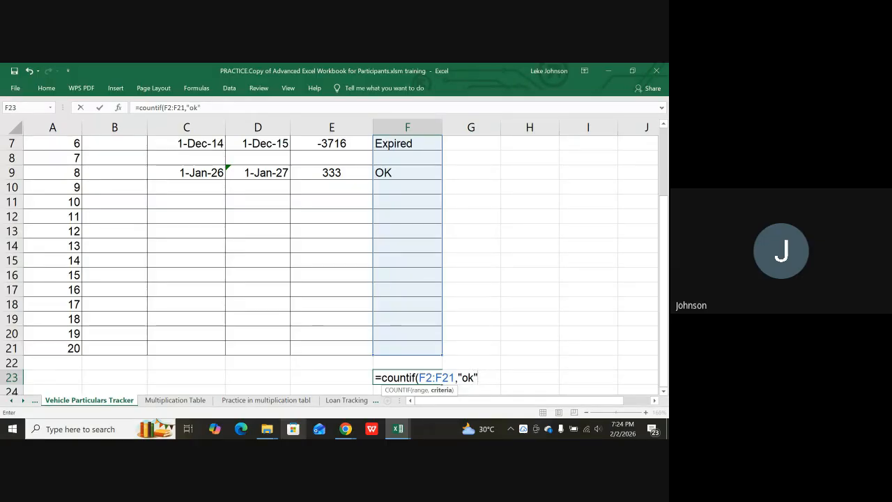
{"action": "type", "text": ")"}
{"action": "key", "text": "Return"}
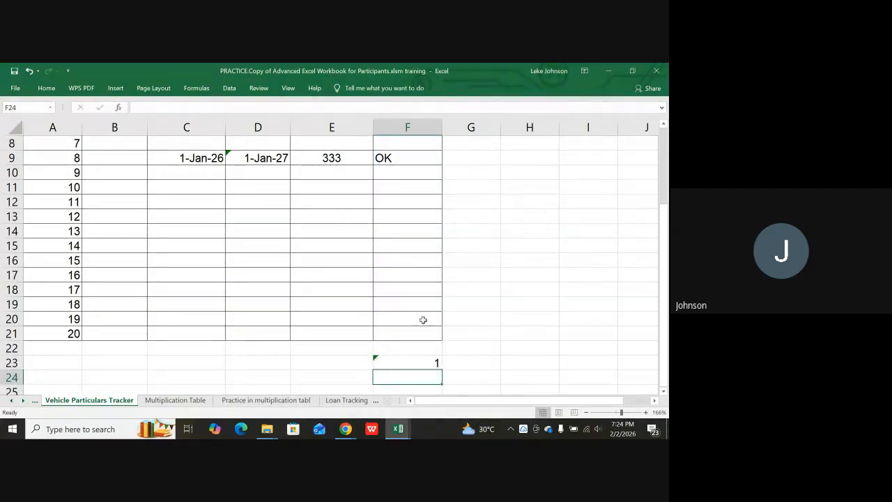
{"action": "scroll", "coordinate": [420, 331], "scroll_direction": "down", "scroll_amount": 1}
{"action": "scroll", "coordinate": [416, 319], "scroll_direction": "up", "scroll_amount": 3}
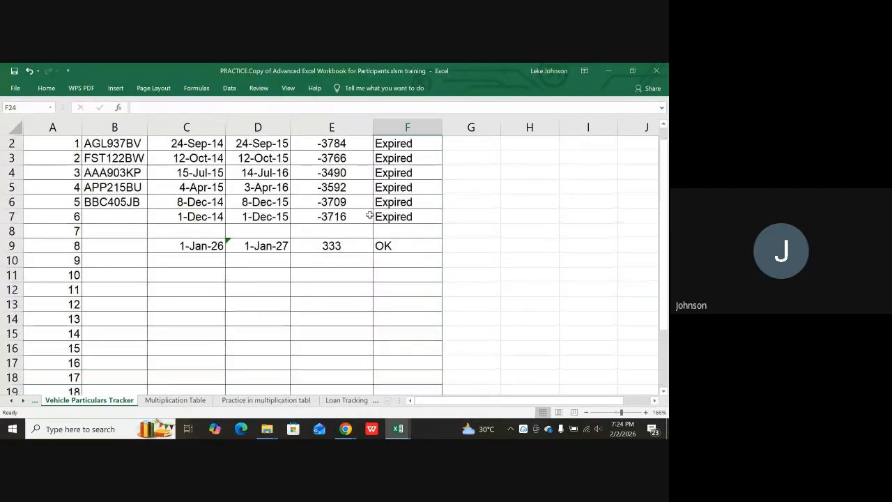
{"action": "scroll", "coordinate": [391, 257], "scroll_direction": "up", "scroll_amount": 1}
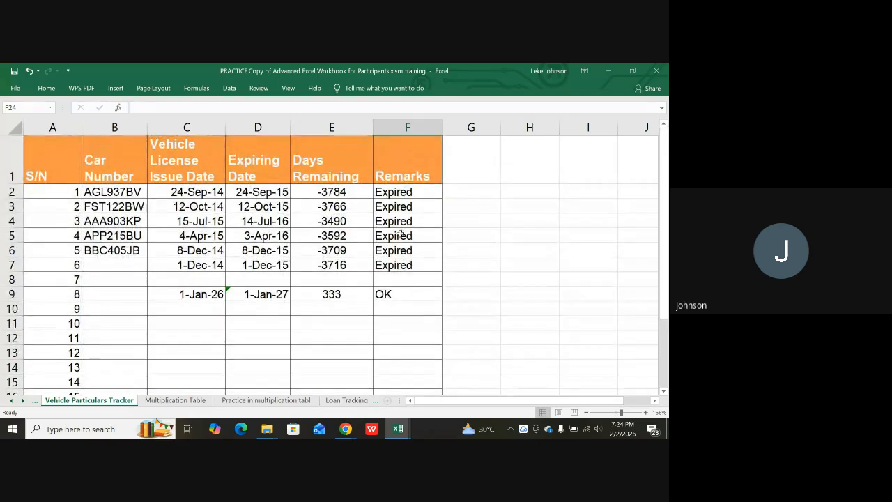
{"action": "scroll", "coordinate": [395, 258], "scroll_direction": "down", "scroll_amount": 1}
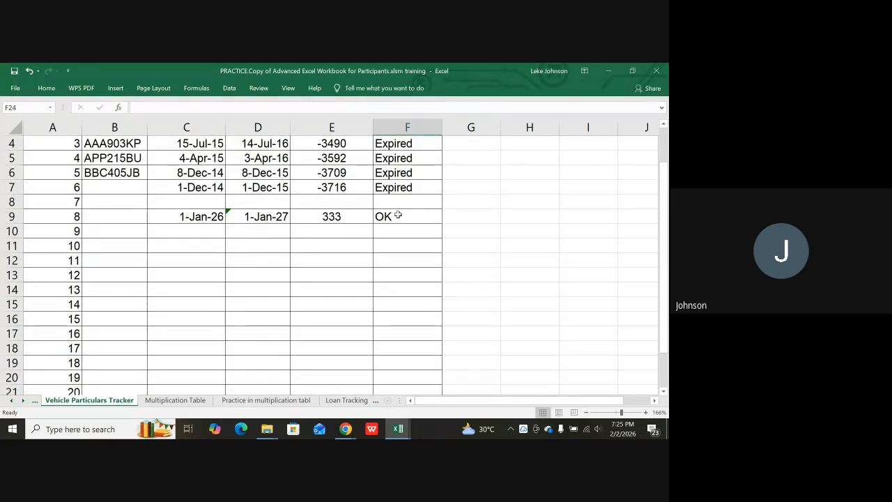
{"action": "scroll", "coordinate": [333, 227], "scroll_direction": "up", "scroll_amount": 1}
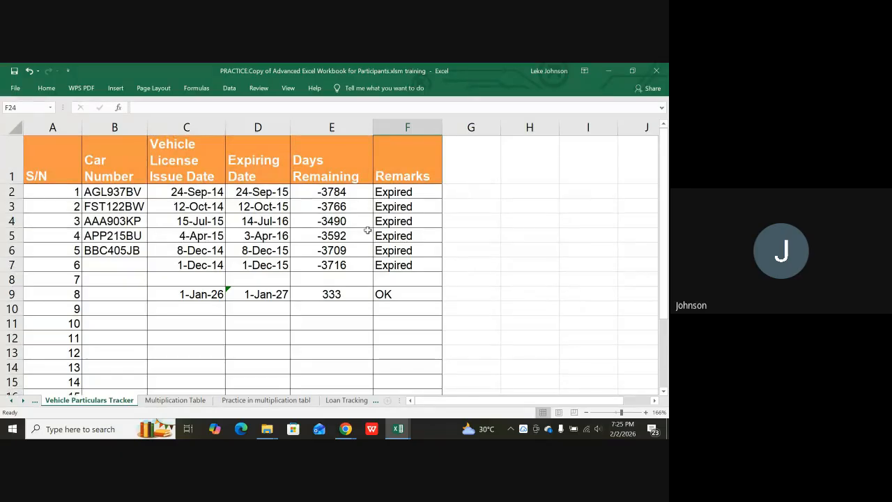
{"action": "scroll", "coordinate": [442, 227], "scroll_direction": "down", "scroll_amount": 1}
{"action": "scroll", "coordinate": [411, 196], "scroll_direction": "up", "scroll_amount": 1}
{"action": "scroll", "coordinate": [404, 253], "scroll_direction": "down", "scroll_amount": 4}
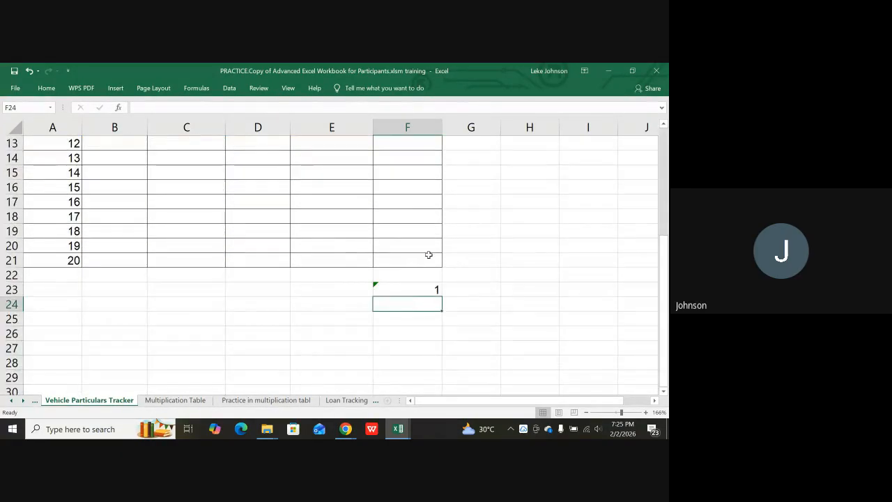
{"action": "left_click", "coordinate": [408, 293]}
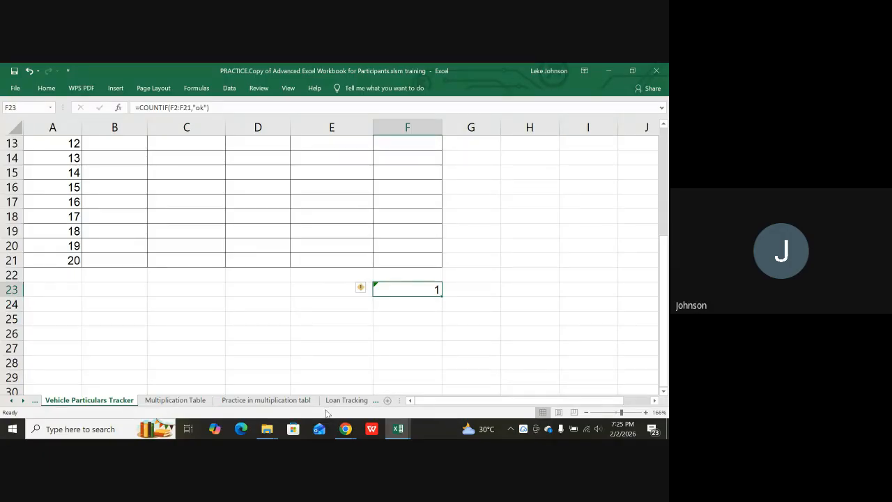
{"action": "scroll", "coordinate": [343, 352], "scroll_direction": "up", "scroll_amount": 2}
{"action": "scroll", "coordinate": [383, 275], "scroll_direction": "up", "scroll_amount": 2}
{"action": "scroll", "coordinate": [418, 304], "scroll_direction": "down", "scroll_amount": 4}
Copy the OK count formula from F23 into F25.
{"action": "left_click", "coordinate": [399, 318]}
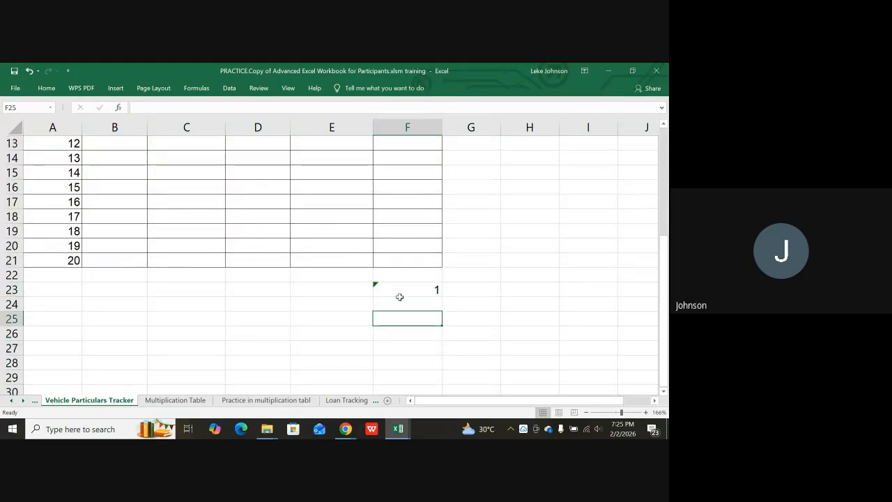
{"action": "left_click", "coordinate": [400, 293]}
{"action": "key", "text": "ctrl+c"}
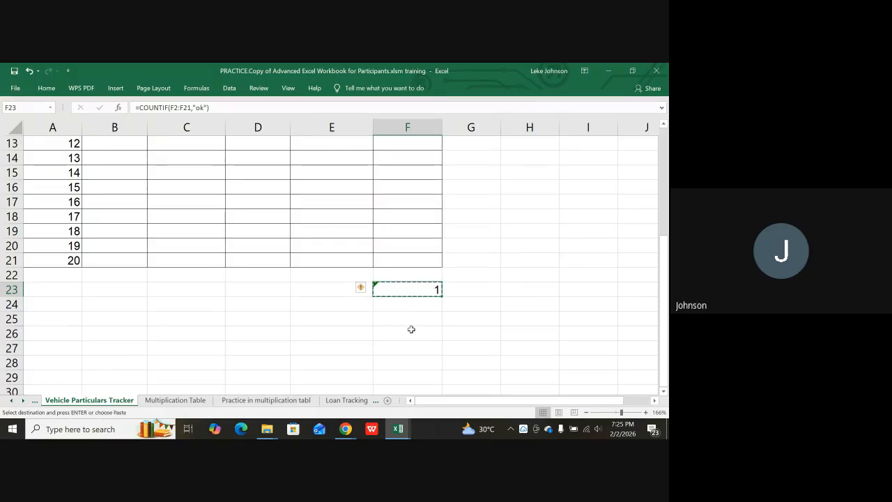
{"action": "left_click", "coordinate": [415, 313]}
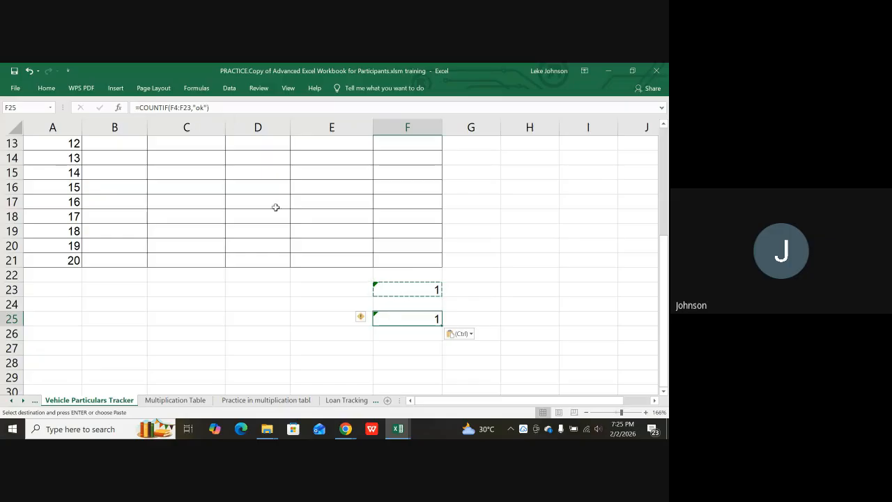
Change F25's criterion to "expired" so it counts 4 Expired remarks.
{"action": "left_click", "coordinate": [211, 108]}
{"action": "key", "text": "BackSpace"}
{"action": "key", "text": "BackSpace"}
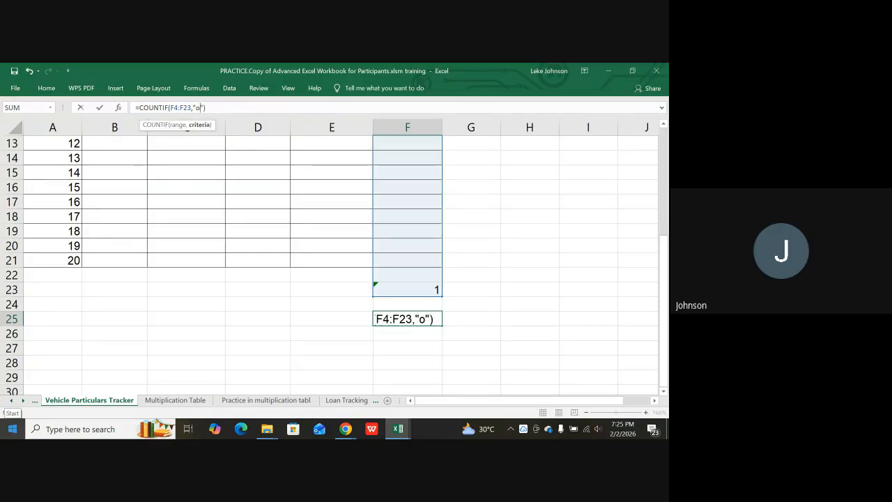
{"action": "type", "text": "expired"}
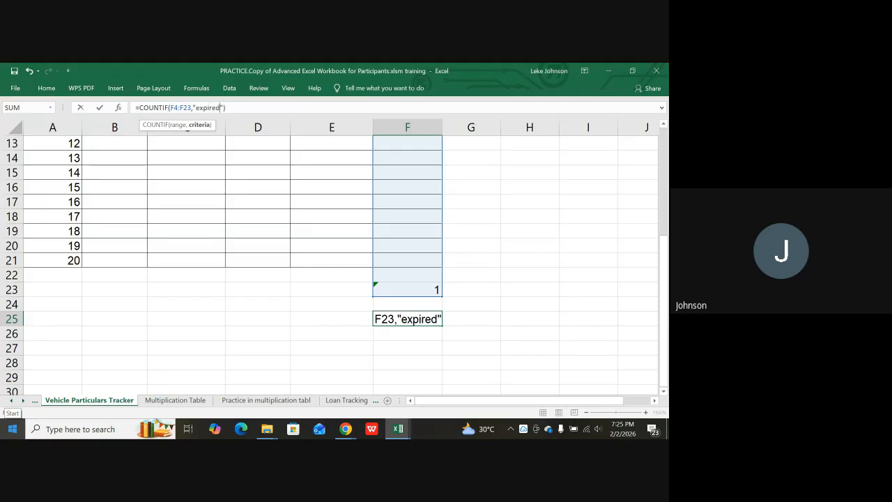
{"action": "key", "text": "Return"}
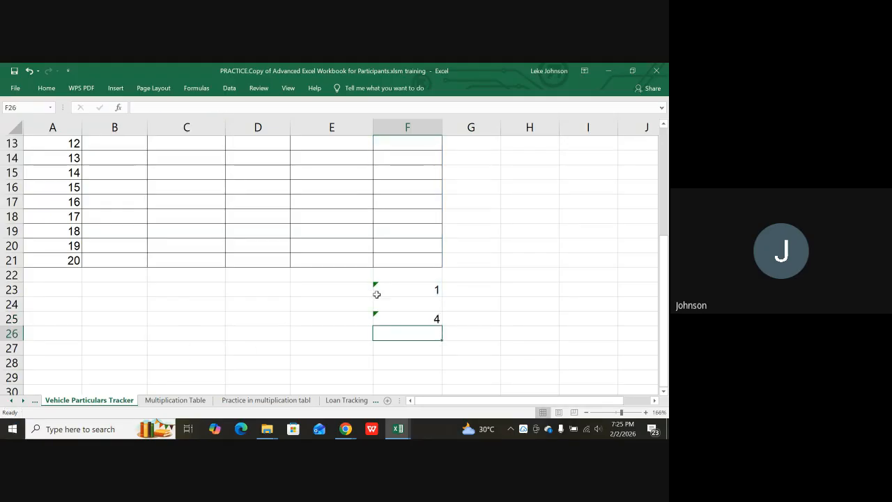
{"action": "left_click", "coordinate": [470, 289]}
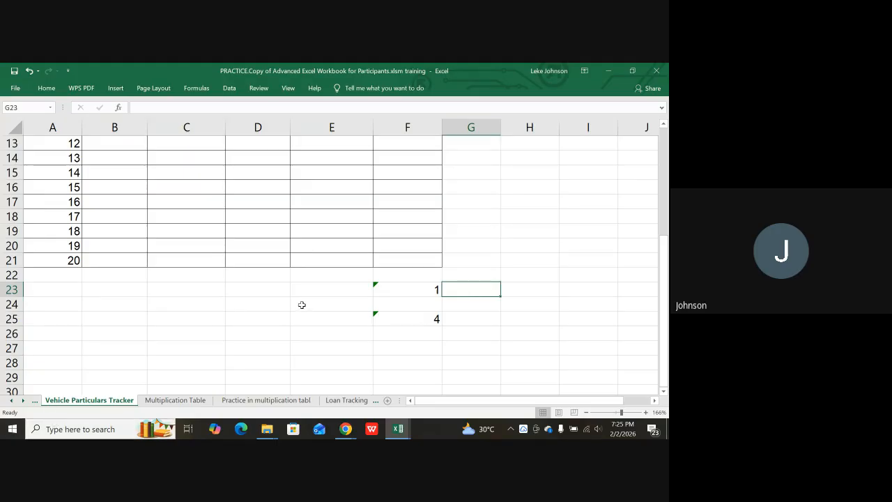
Label cell D23 'Number of vehicle ok' beside its count.
{"action": "left_click", "coordinate": [252, 292]}
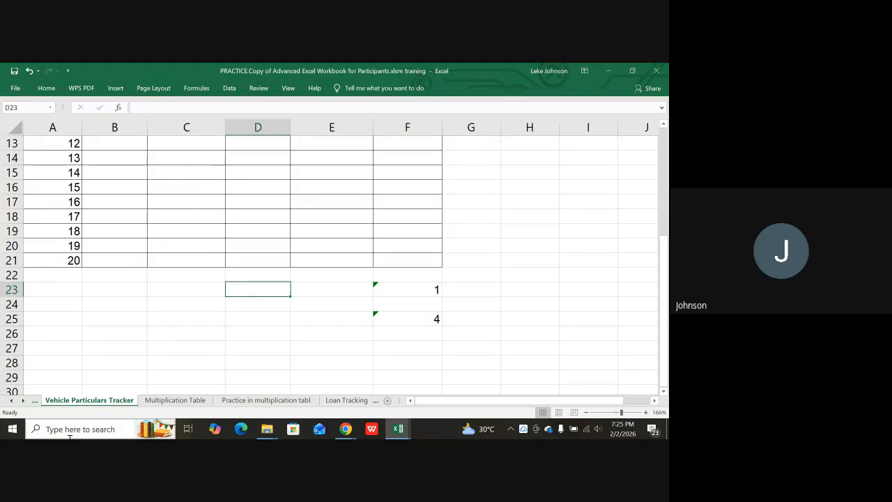
{"action": "type", "text": "Numb"}
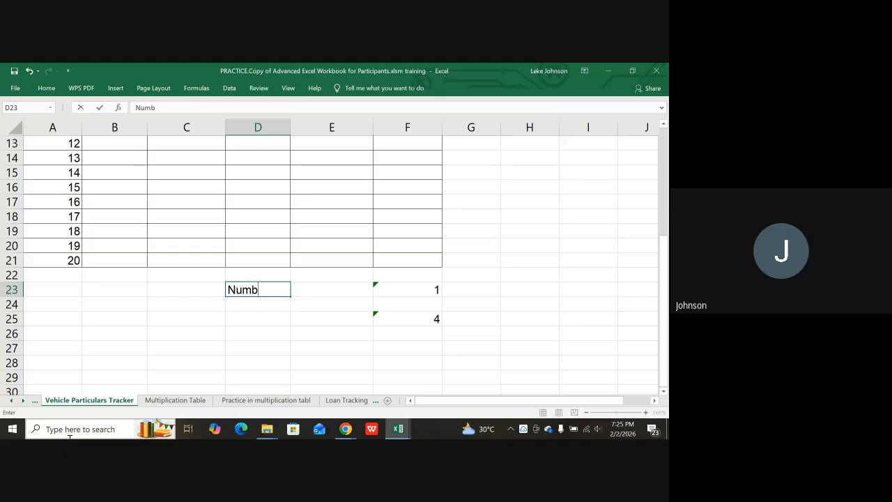
{"action": "type", "text": "er of veh"}
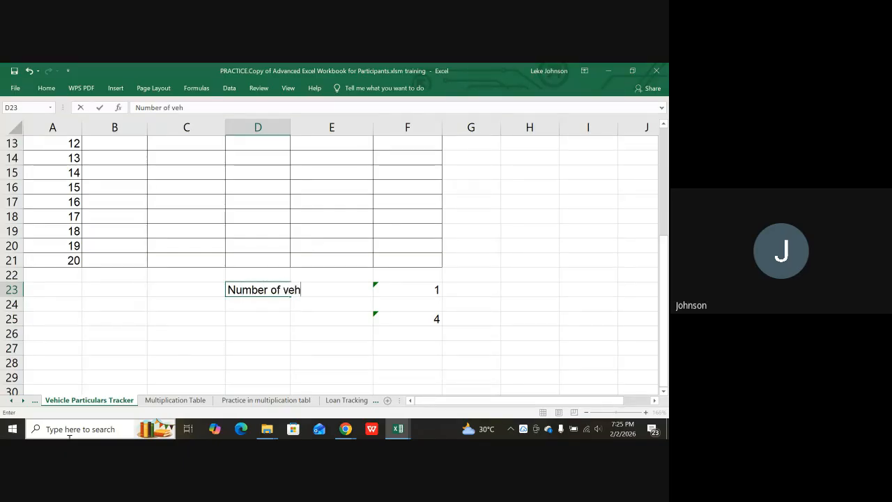
{"action": "type", "text": "icle "}
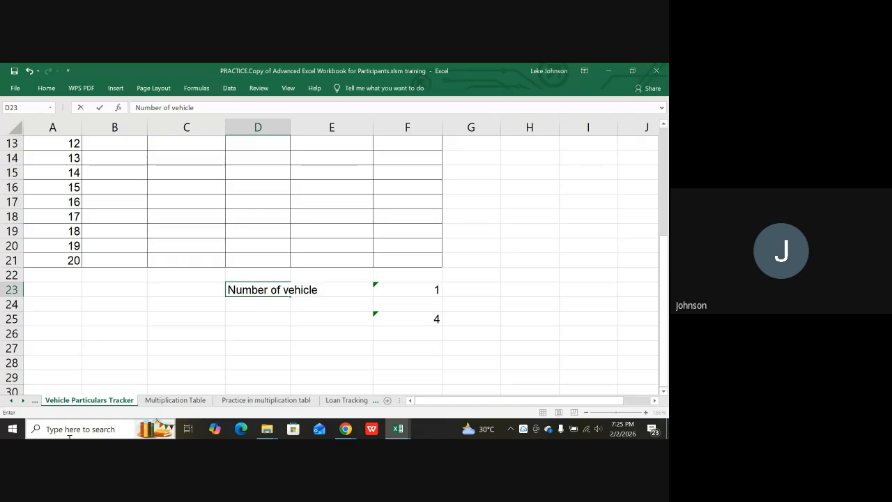
{"action": "type", "text": "ok"}
{"action": "key", "text": "Tab"}
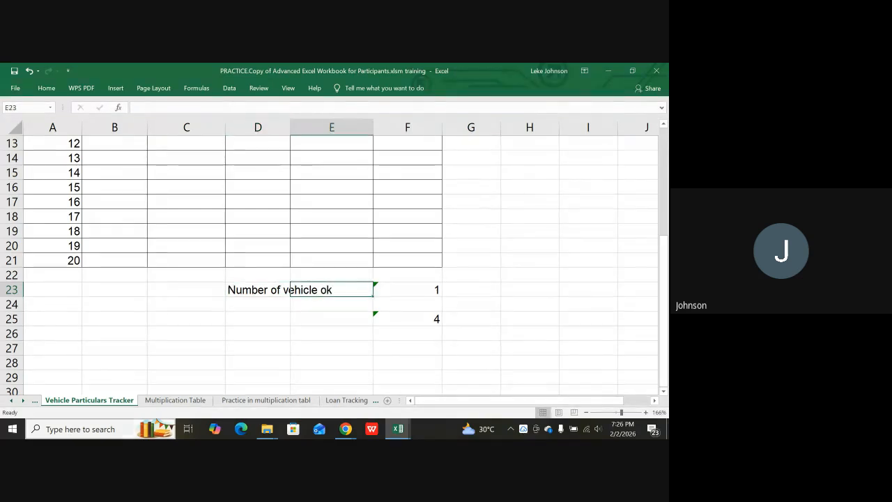
{"action": "left_click", "coordinate": [470, 310]}
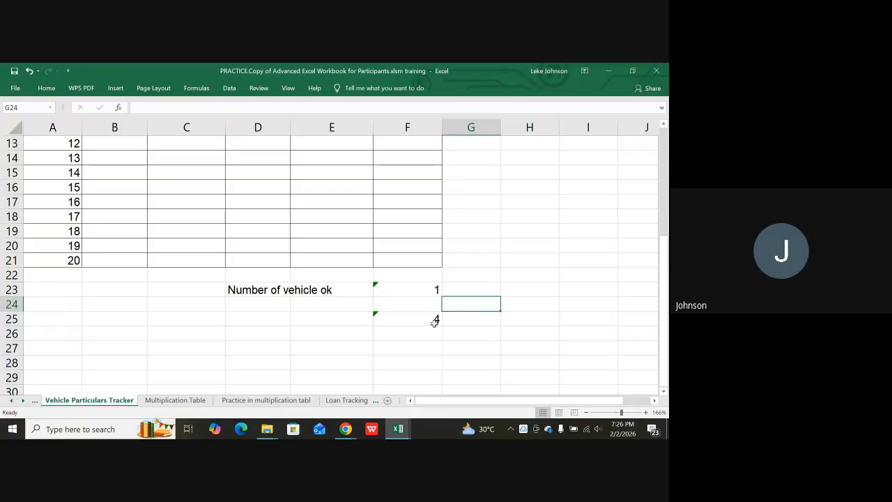
Label D25 'Numbers of vehicle that has expired' beside the Expired count.
{"action": "left_click", "coordinate": [248, 320]}
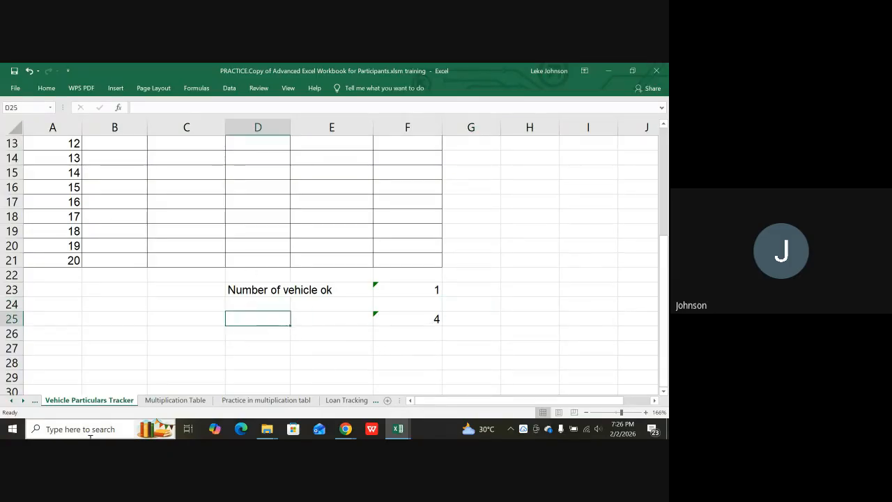
{"action": "type", "text": "Numbers "}
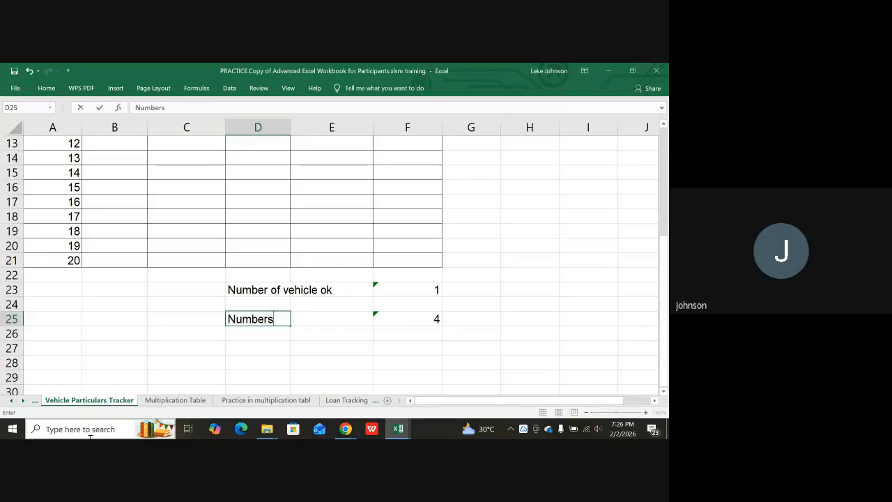
{"action": "type", "text": "of ve"}
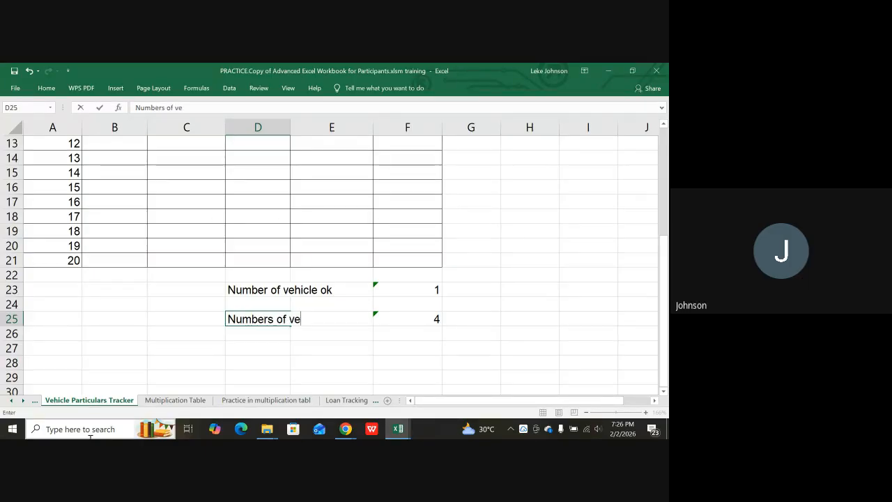
{"action": "type", "text": "hicle th"}
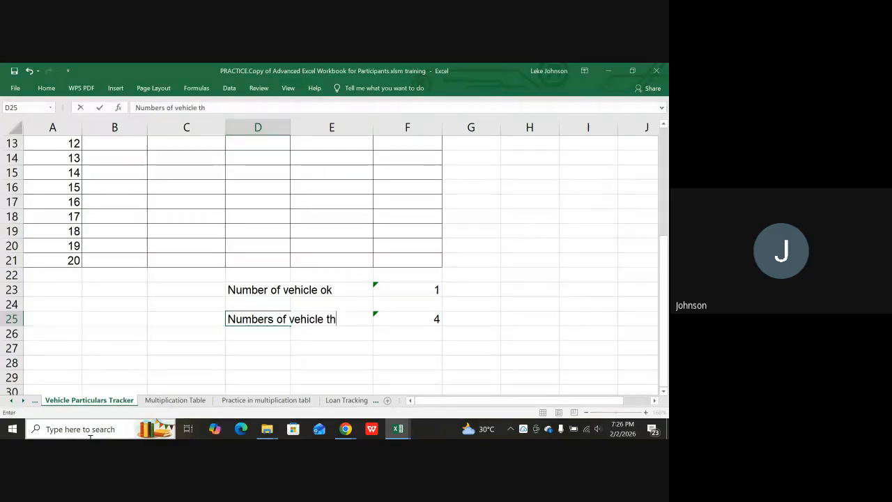
{"action": "type", "text": "at has"}
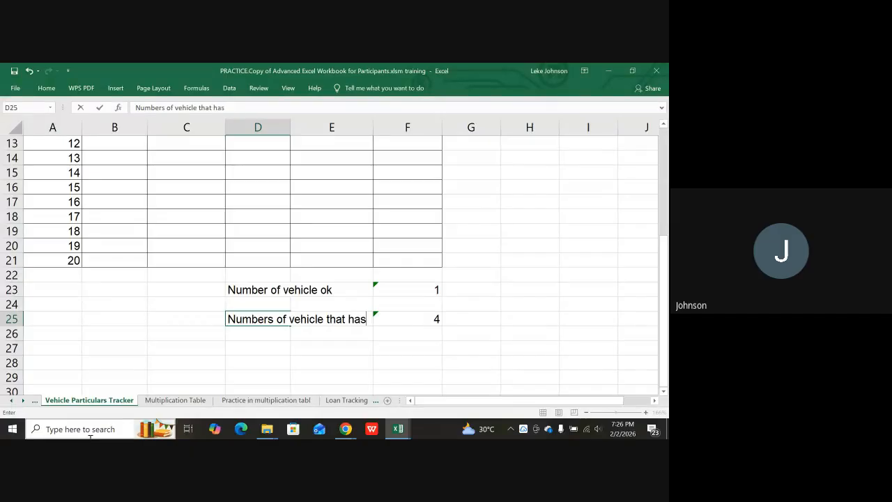
{"action": "type", "text": " expir"}
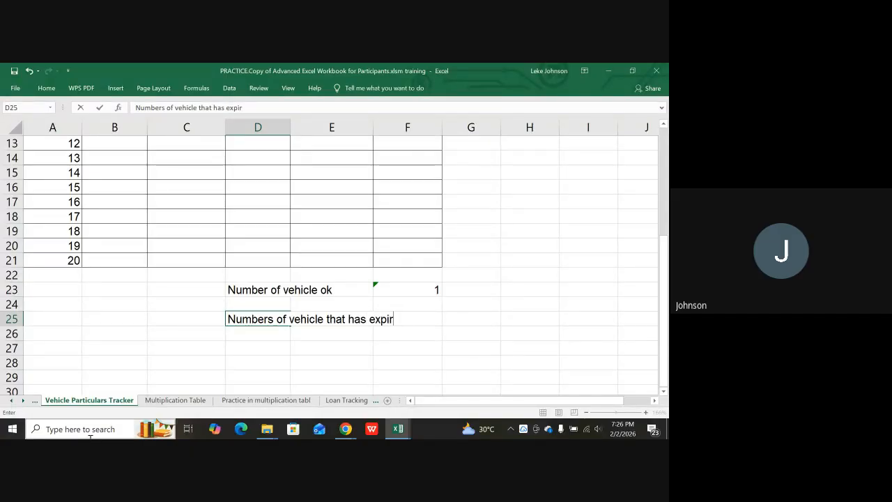
{"action": "type", "text": "ed"}
{"action": "key", "text": "Return"}
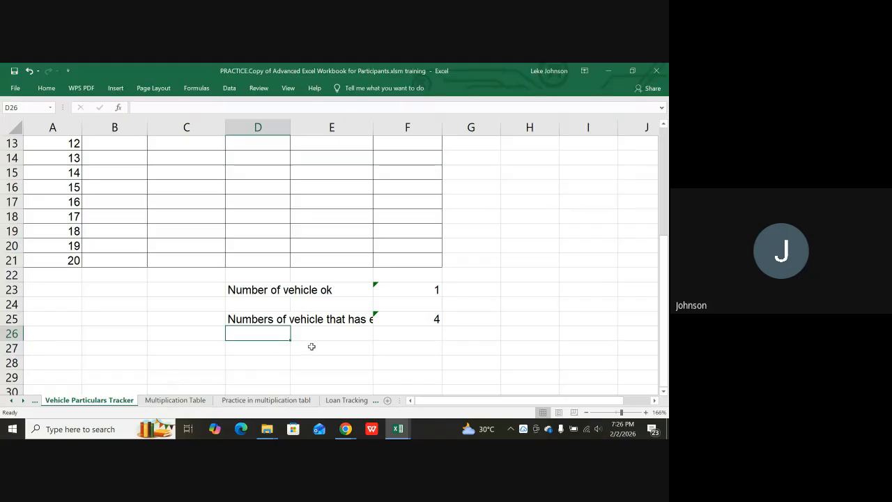
{"action": "scroll", "coordinate": [310, 335], "scroll_direction": "up", "scroll_amount": 3}
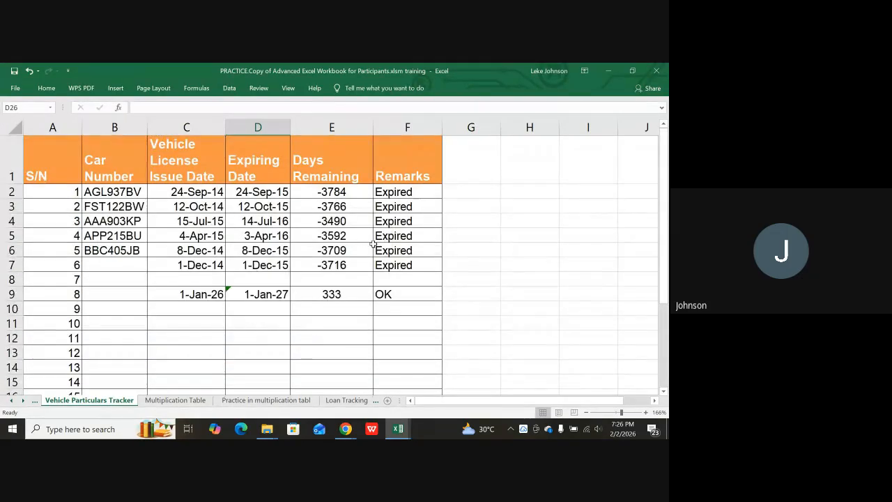
{"action": "scroll", "coordinate": [376, 244], "scroll_direction": "down", "scroll_amount": 6}
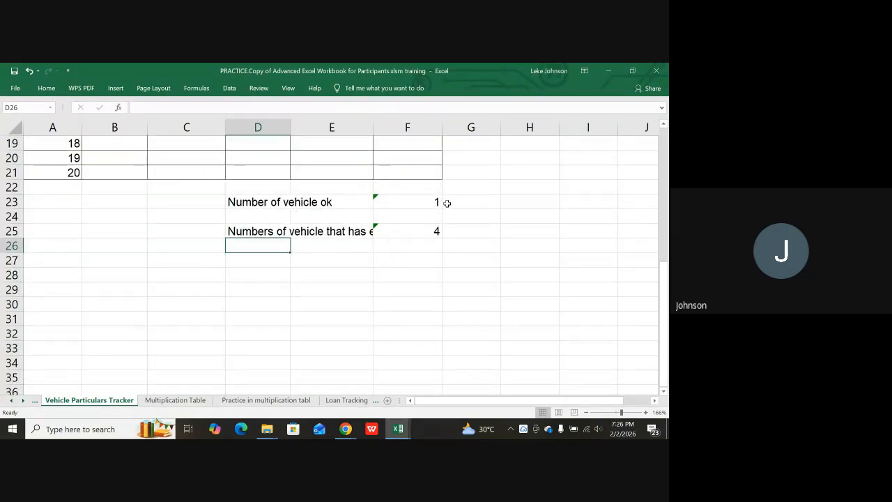
{"action": "left_click", "coordinate": [427, 203]}
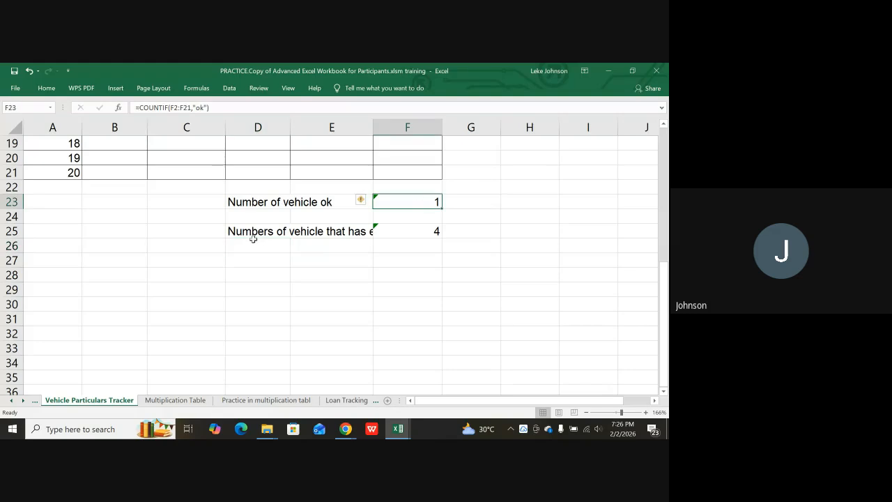
{"action": "left_click", "coordinate": [425, 230]}
{"action": "scroll", "coordinate": [320, 231], "scroll_direction": "up", "scroll_amount": 6}
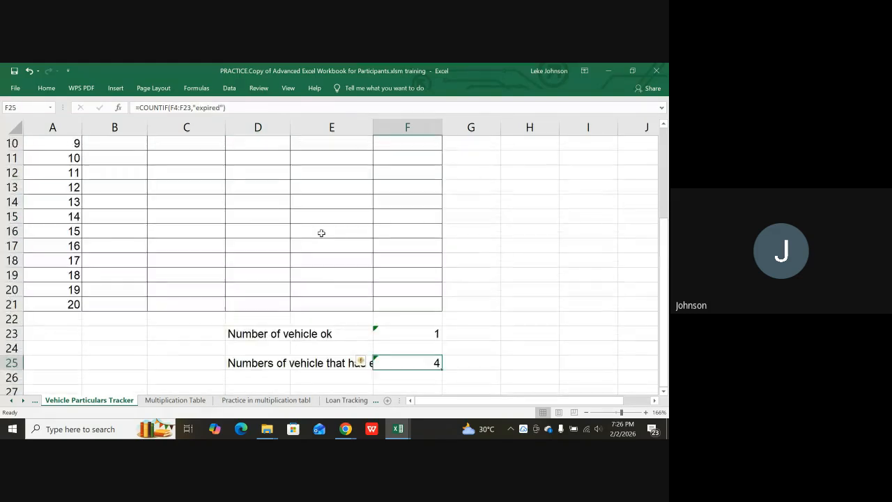
{"action": "scroll", "coordinate": [309, 209], "scroll_direction": "up", "scroll_amount": 1}
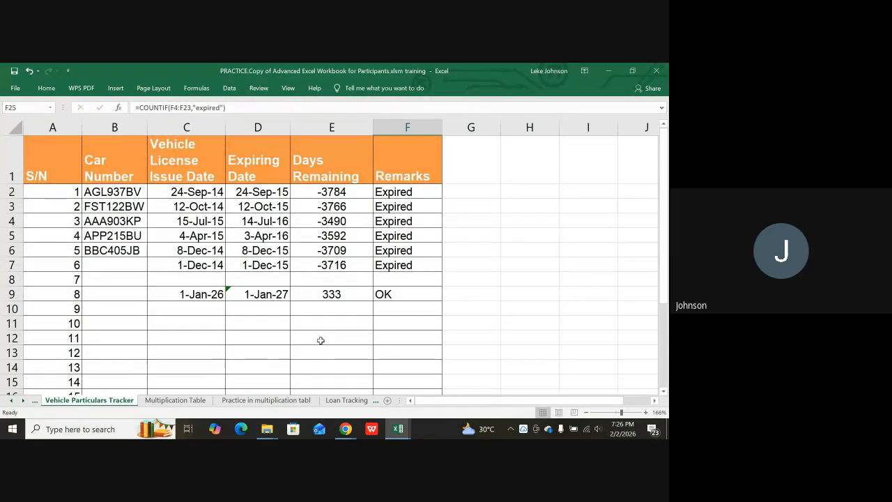
{"action": "scroll", "coordinate": [351, 330], "scroll_direction": "down", "scroll_amount": 2}
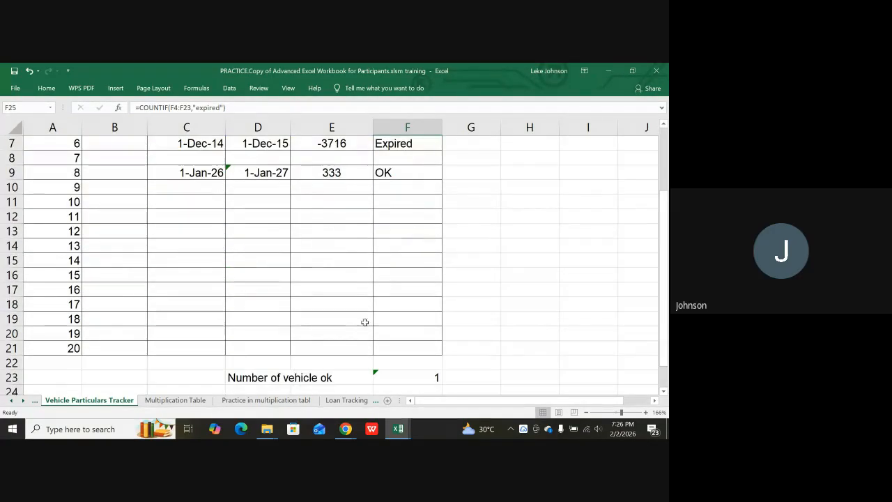
{"action": "scroll", "coordinate": [354, 328], "scroll_direction": "up", "scroll_amount": 2}
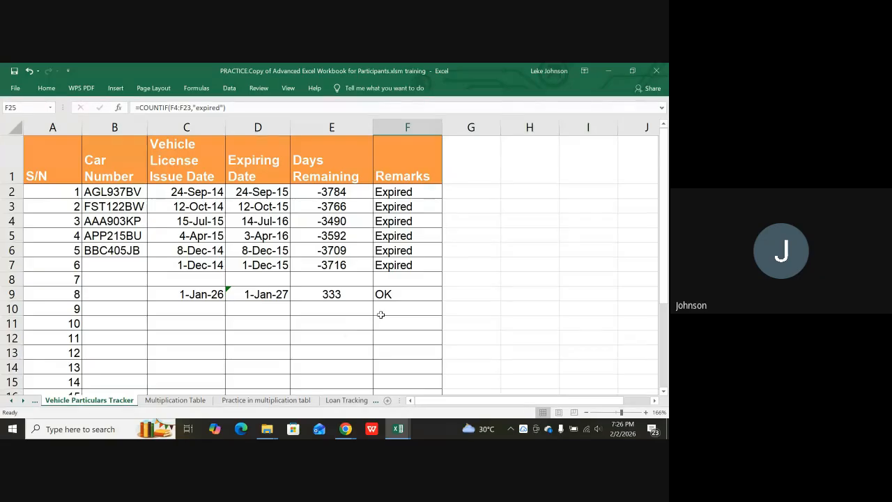
{"action": "scroll", "coordinate": [381, 315], "scroll_direction": "down", "scroll_amount": 1}
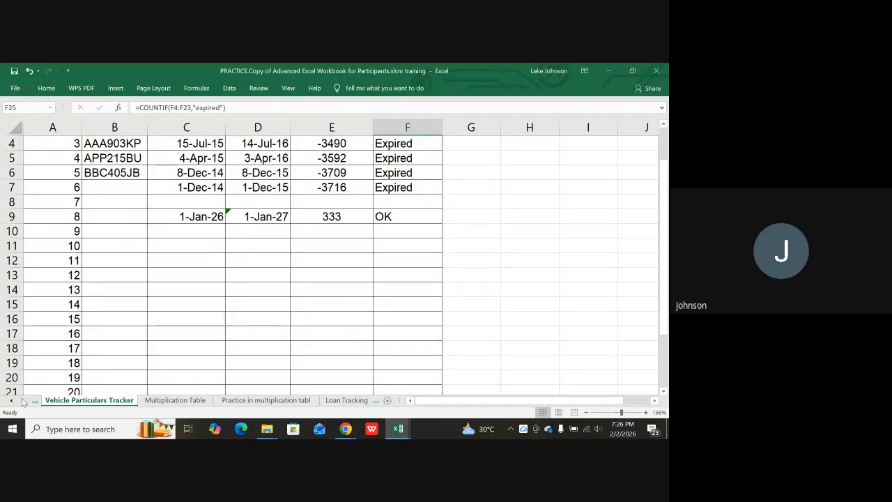
{"action": "left_click", "coordinate": [23, 402]}
{"action": "left_click", "coordinate": [23, 402]}
{"action": "left_click", "coordinate": [23, 402]}
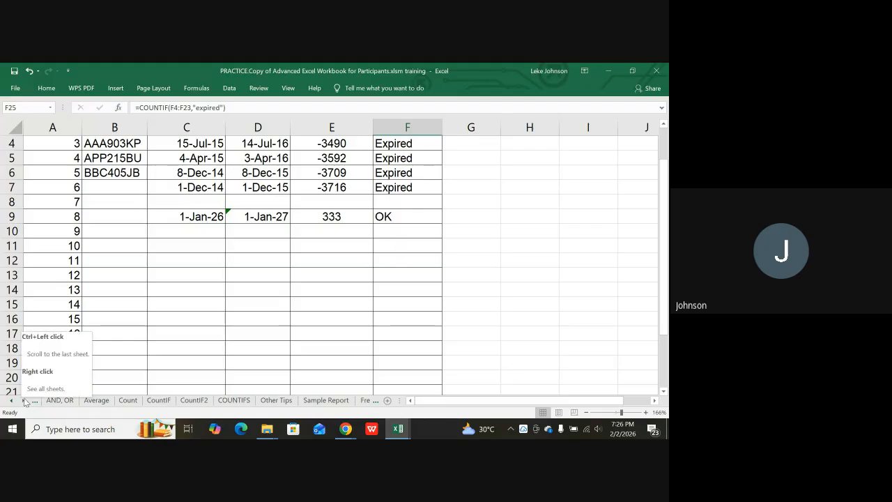
Switch to the CountIF sheet and highlight the Male and Female example labels.
{"action": "left_click", "coordinate": [157, 404]}
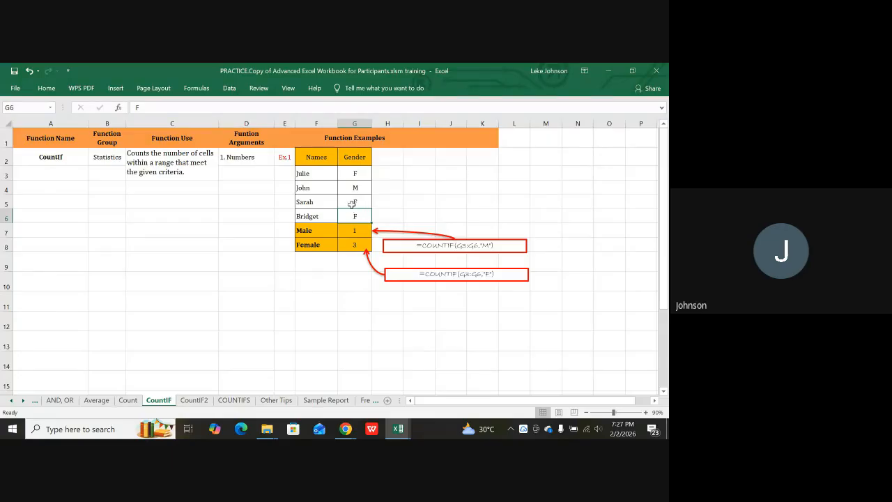
{"action": "left_click", "coordinate": [311, 232]}
{"action": "left_click", "coordinate": [319, 249]}
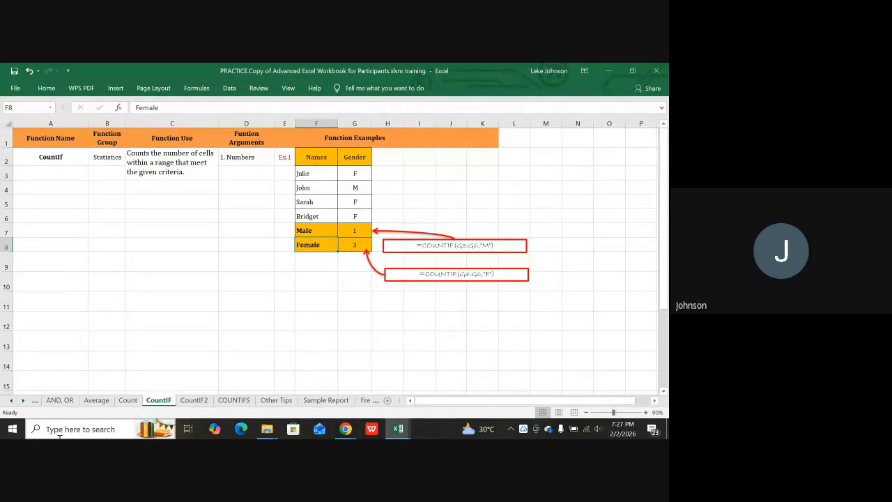
Walk through G7's =COUNTIF(G3:G6,"m") formula and its G3:G6 gender range.
{"action": "left_click", "coordinate": [353, 232]}
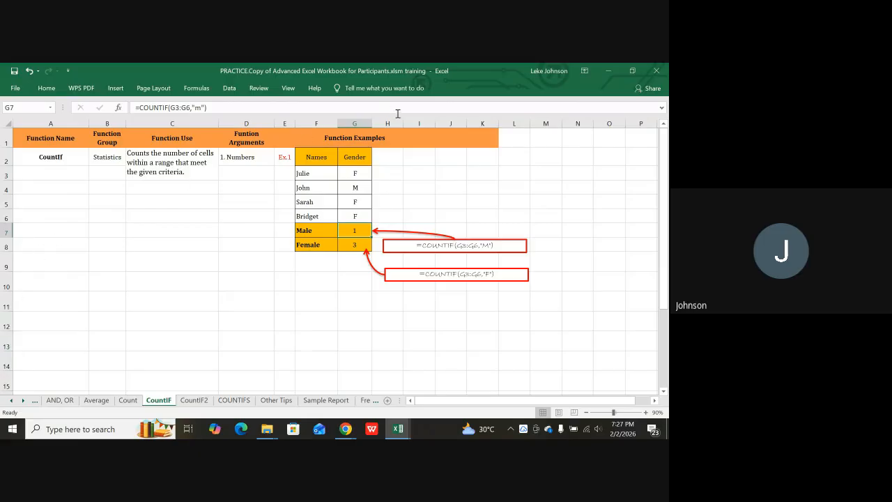
{"action": "left_click", "coordinate": [354, 172]}
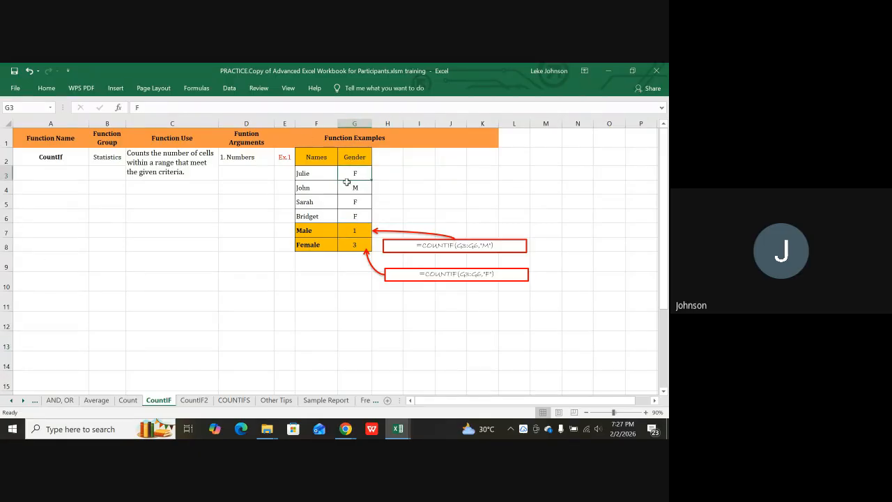
{"action": "left_click", "coordinate": [353, 216]}
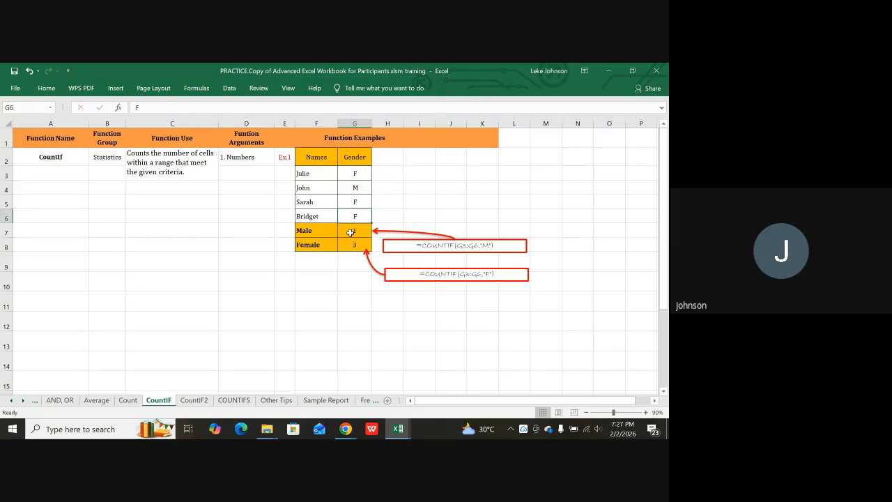
{"action": "left_click", "coordinate": [351, 232]}
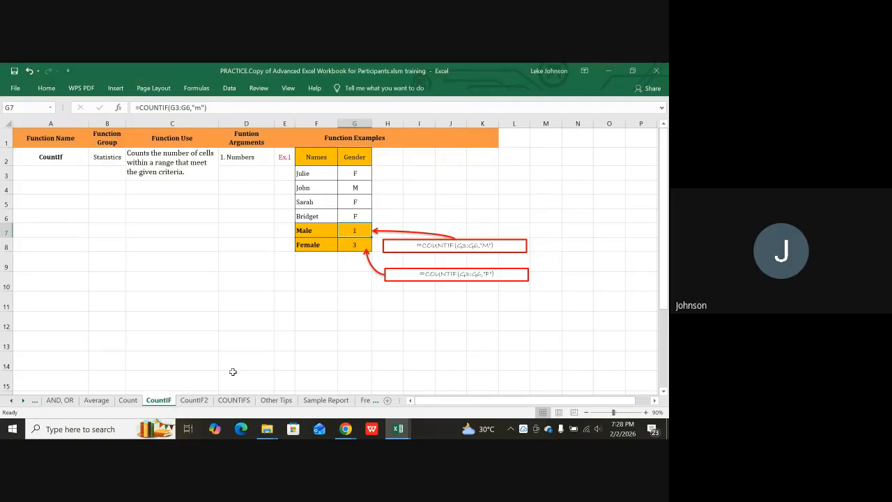
Switch to CountIF2 and review the column G job titles and the Operator category label.
{"action": "left_click", "coordinate": [199, 403]}
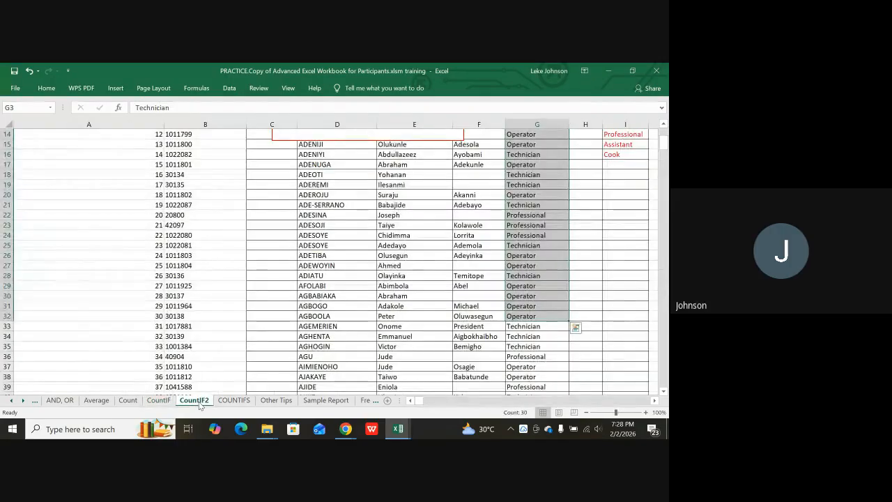
{"action": "scroll", "coordinate": [404, 311], "scroll_direction": "up", "scroll_amount": 4}
{"action": "scroll", "coordinate": [405, 311], "scroll_direction": "up", "scroll_amount": 1}
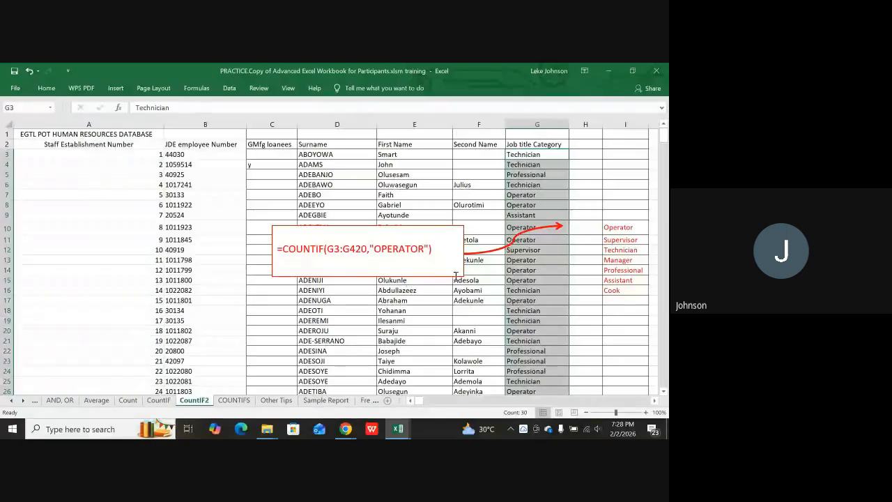
{"action": "left_click", "coordinate": [533, 216]}
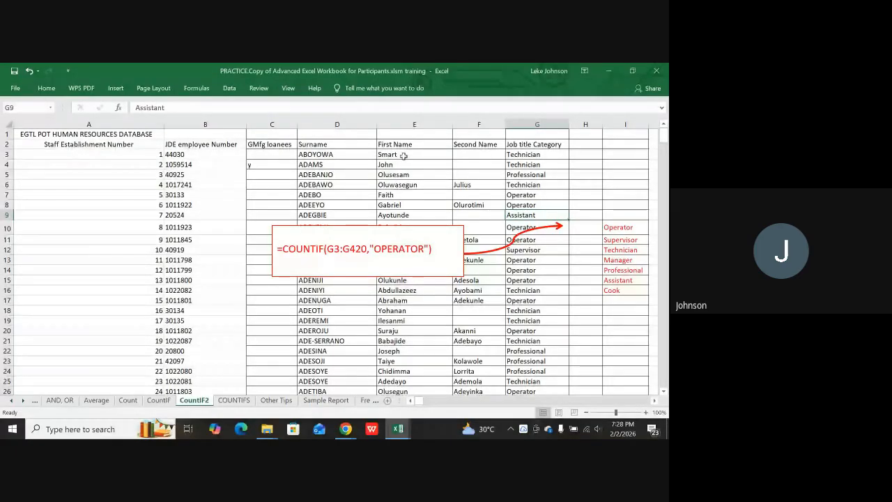
{"action": "left_click", "coordinate": [531, 153]}
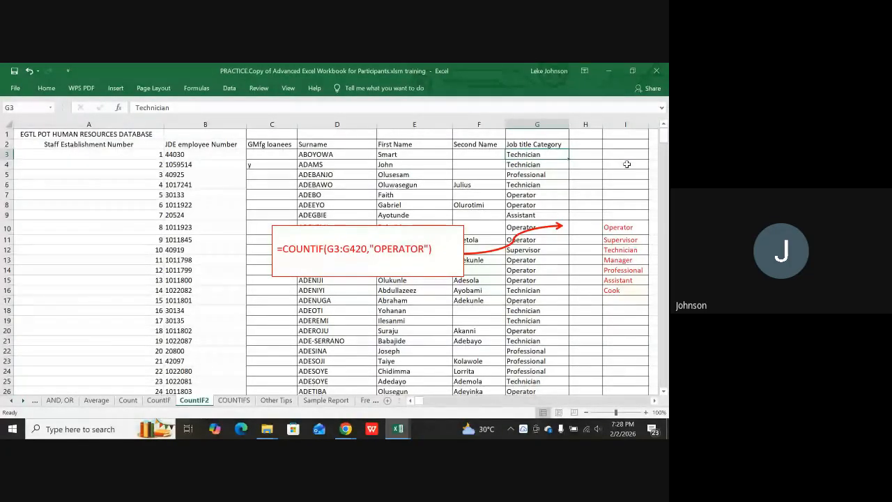
{"action": "left_click", "coordinate": [532, 174]}
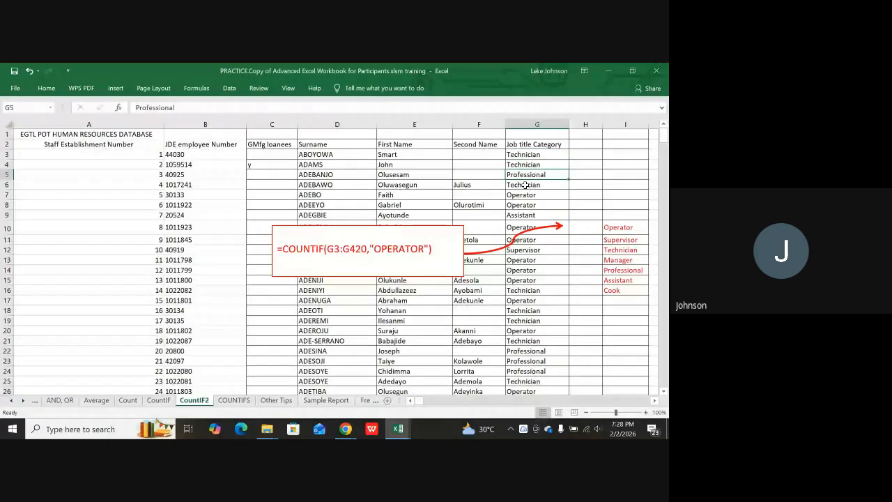
{"action": "left_click", "coordinate": [525, 185]}
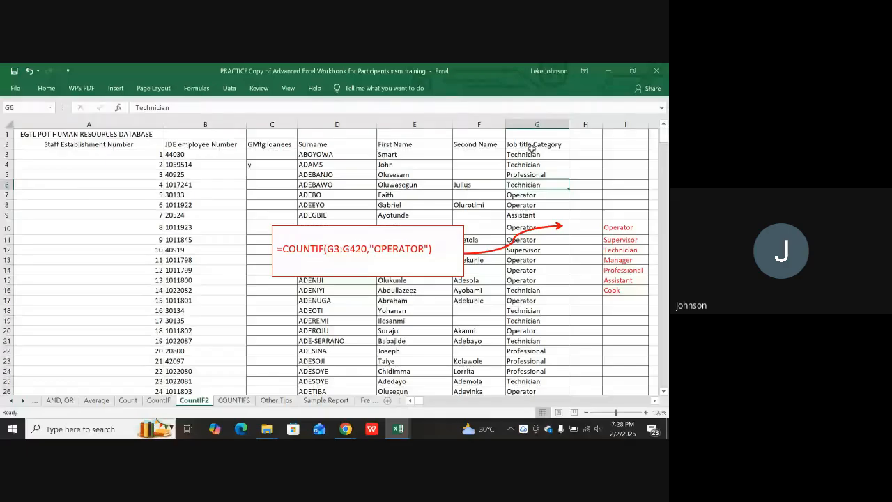
{"action": "left_click", "coordinate": [623, 231]}
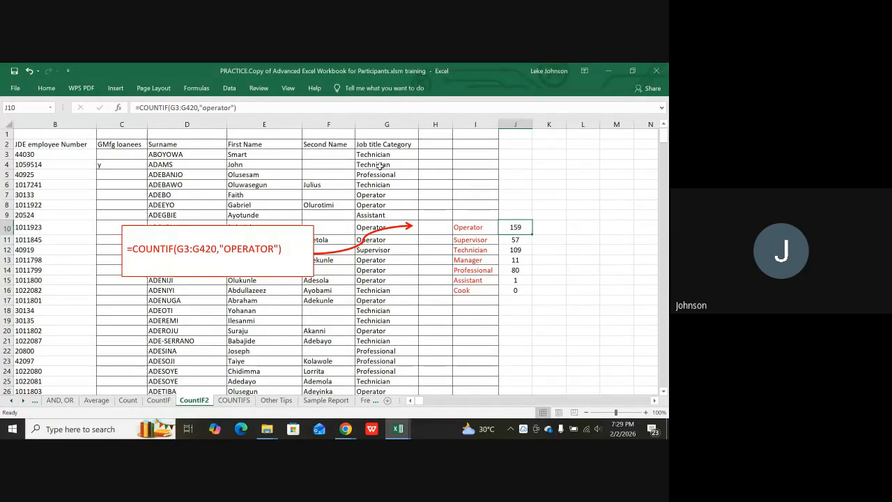
{"action": "scroll", "coordinate": [380, 168], "scroll_direction": "down", "scroll_amount": 5}
{"action": "scroll", "coordinate": [379, 202], "scroll_direction": "up", "scroll_amount": 5}
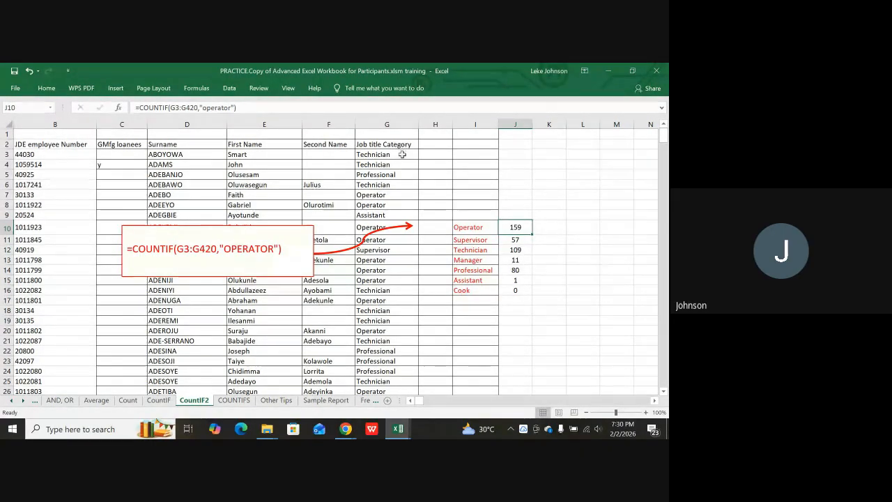
{"action": "left_click", "coordinate": [482, 231]}
{"action": "left_click", "coordinate": [472, 241]}
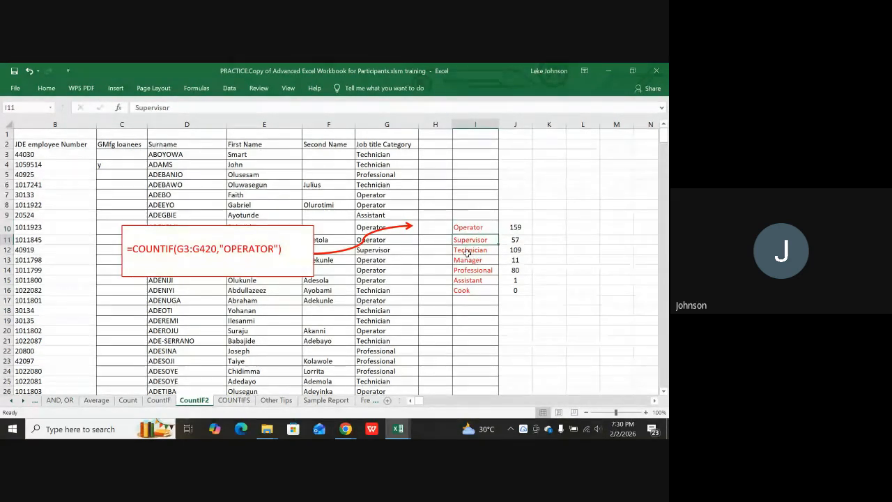
{"action": "left_click", "coordinate": [467, 251]}
{"action": "left_click", "coordinate": [465, 261]}
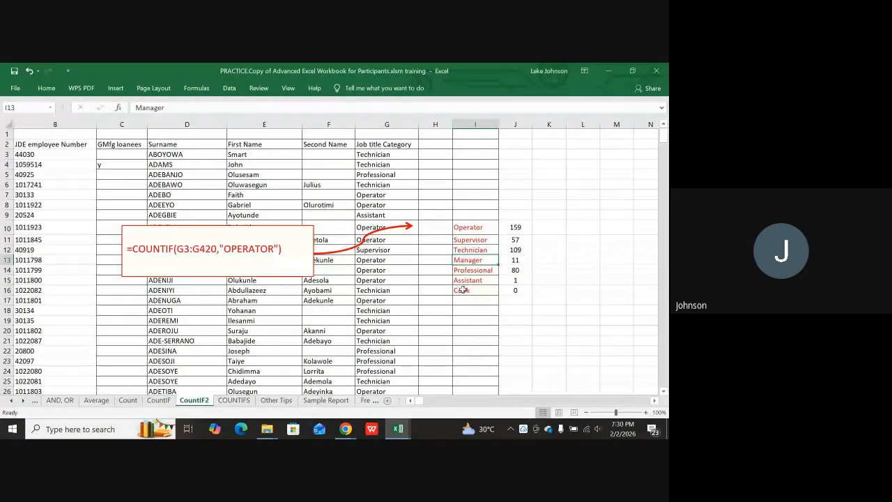
{"action": "left_click", "coordinate": [463, 290]}
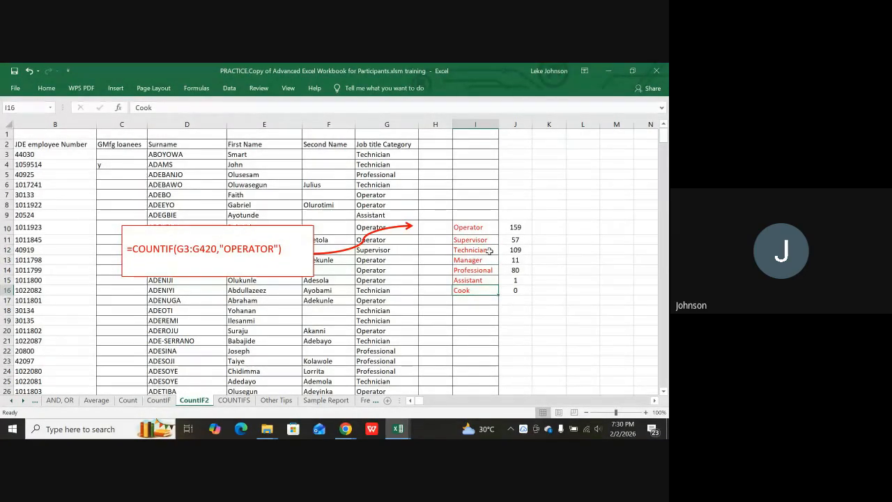
{"action": "left_click", "coordinate": [511, 227]}
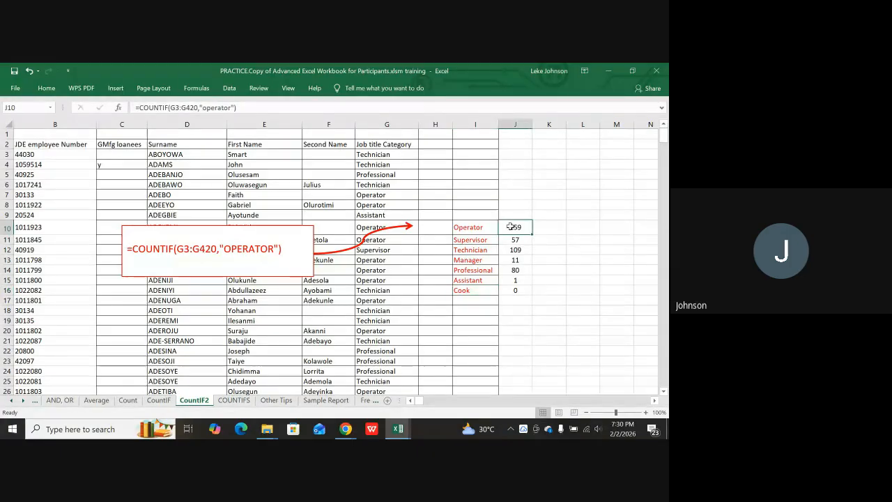
Enter =COUNTIF(G3:G433,"operator") in J10, selecting the Job title column range by dragging.
{"action": "type", "text": "="}
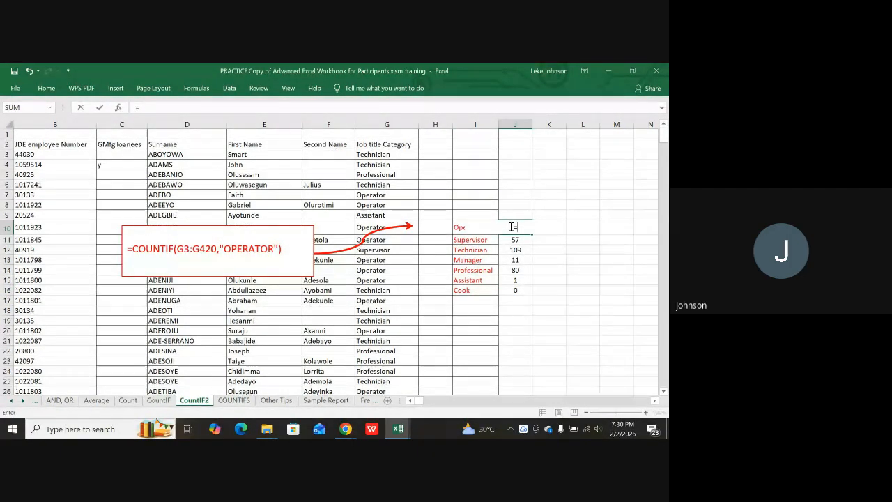
{"action": "type", "text": "count"}
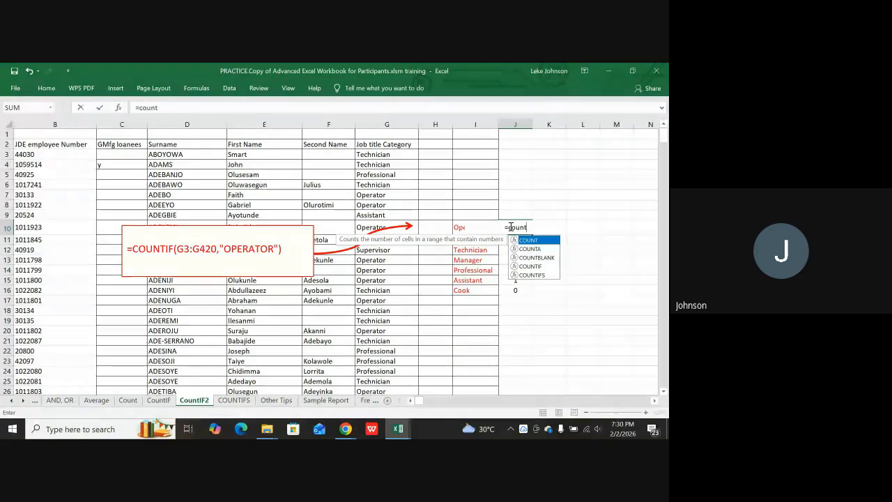
{"action": "type", "text": "if"}
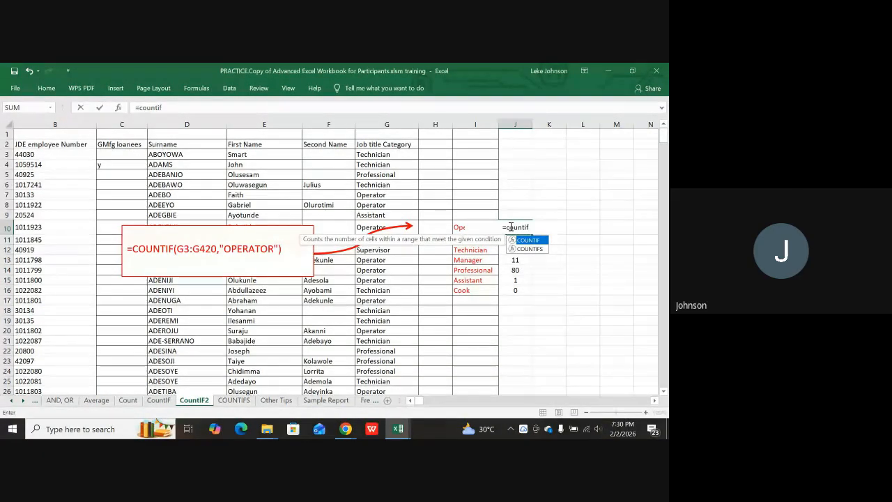
{"action": "type", "text": "("}
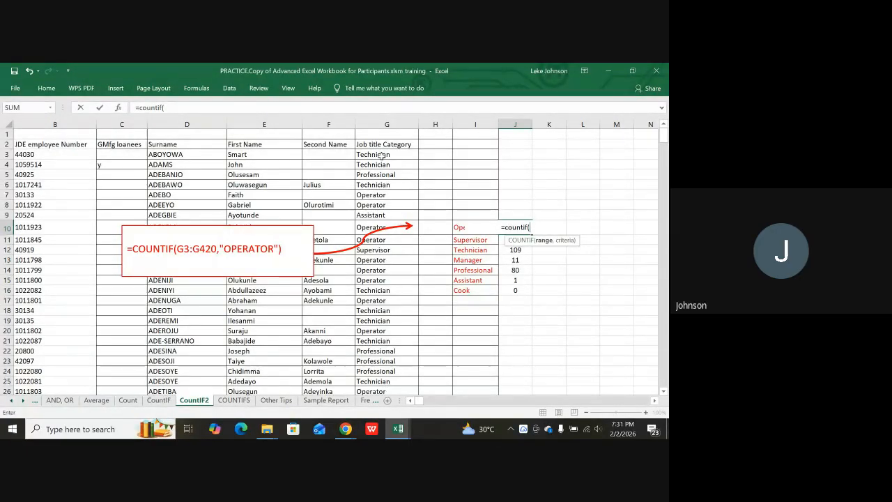
{"action": "left_click_drag", "start_coordinate": [382, 155], "coordinate": [391, 190]}
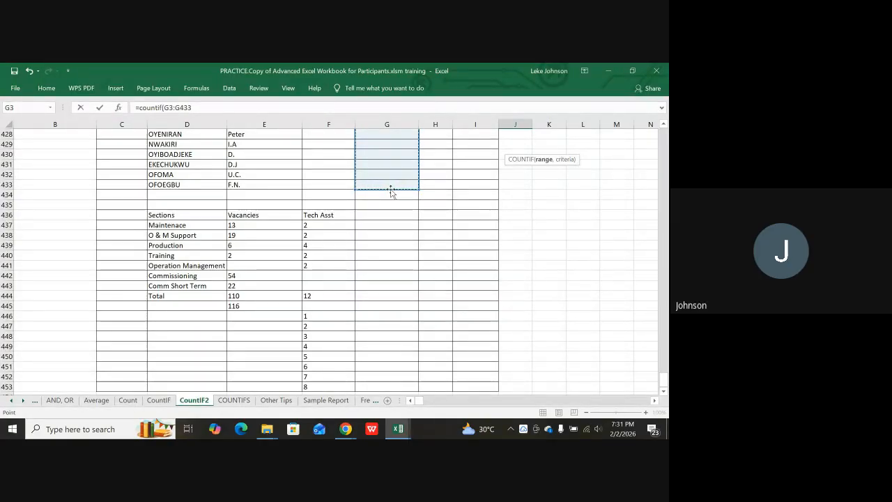
{"action": "type", "text": ","}
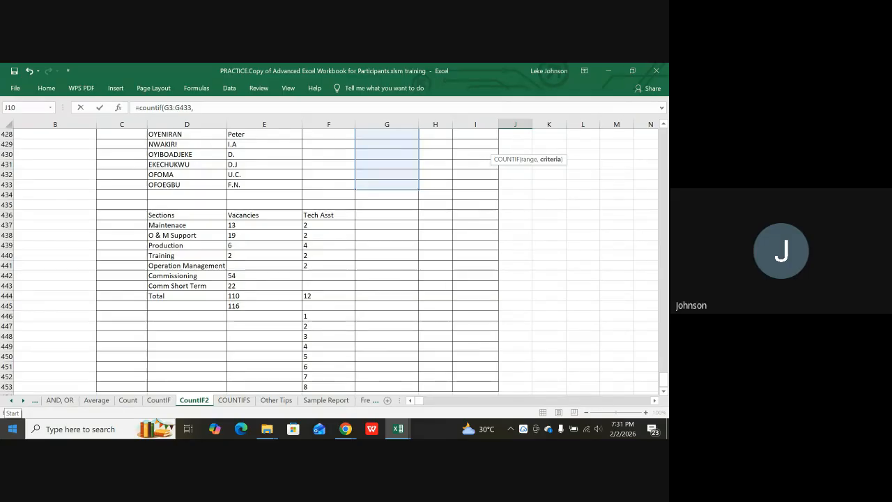
{"action": "type", "text": "\""}
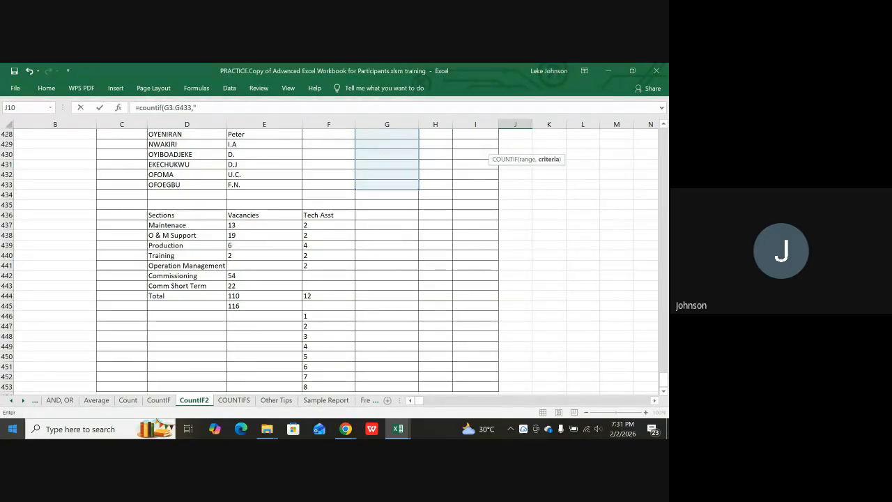
{"action": "type", "text": "o"}
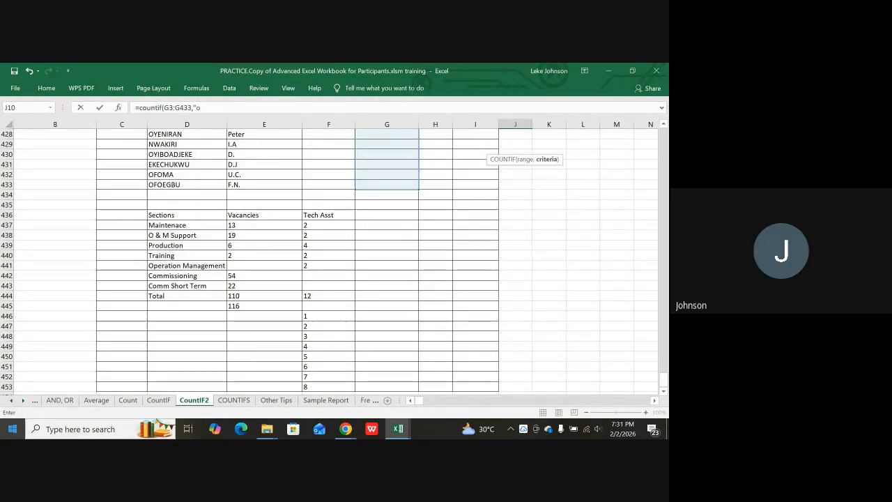
{"action": "type", "text": "perator"}
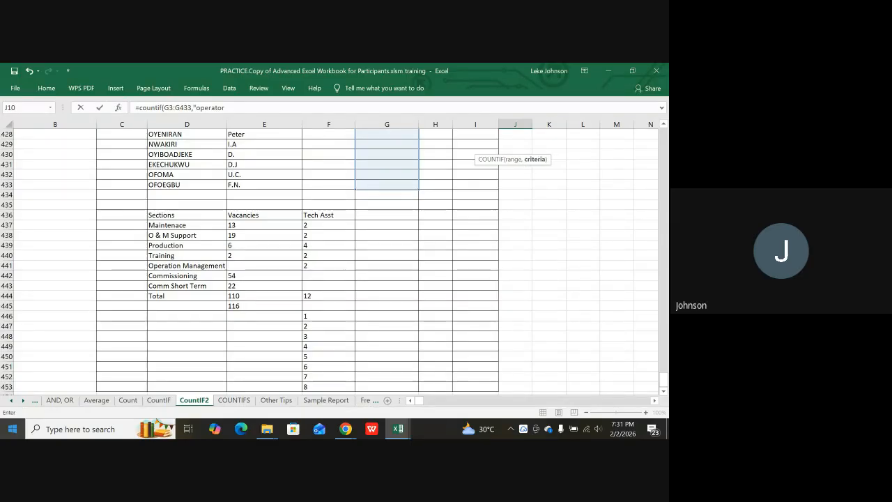
{"action": "type", "text": "\""}
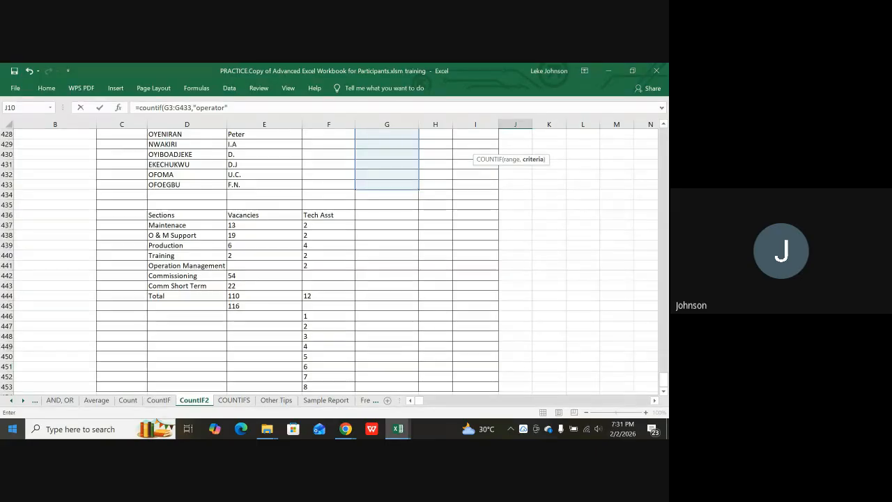
{"action": "type", "text": ")"}
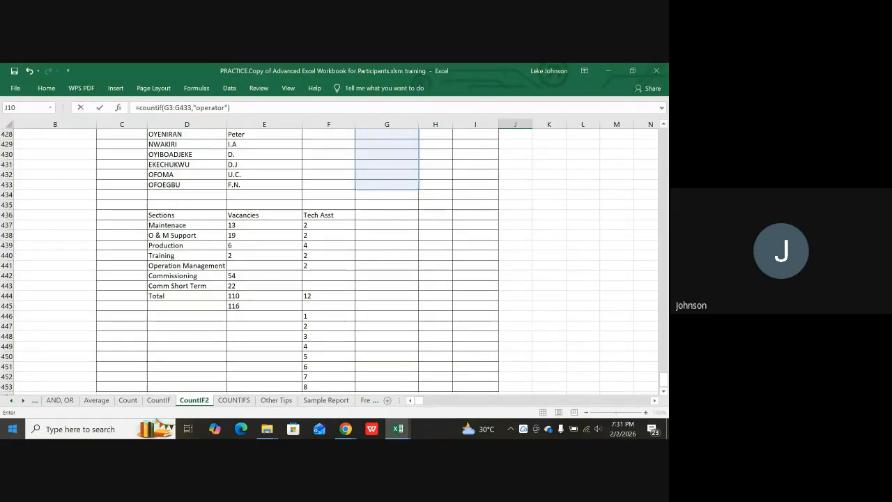
{"action": "key", "text": "Return"}
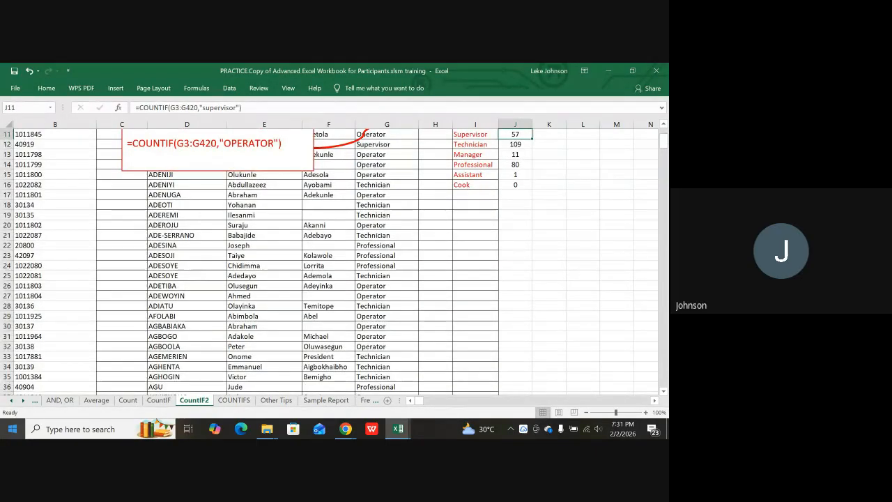
{"action": "scroll", "coordinate": [442, 302], "scroll_direction": "up", "scroll_amount": 3}
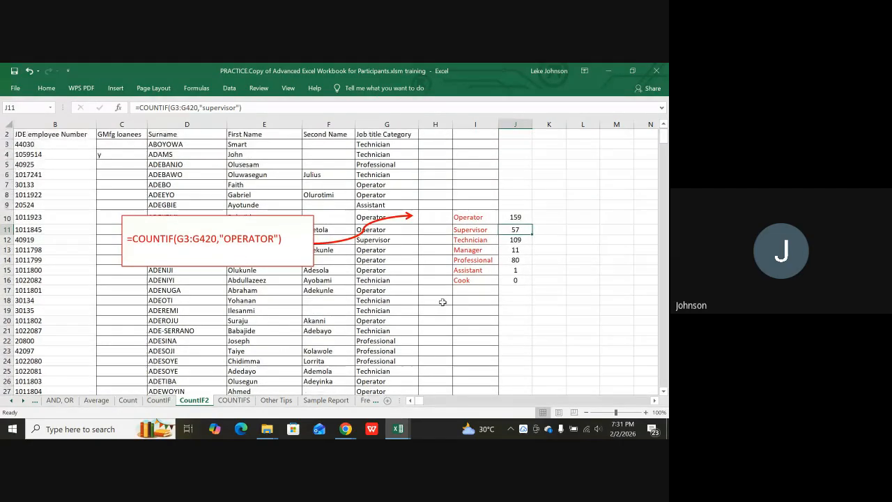
{"action": "left_click", "coordinate": [462, 215]}
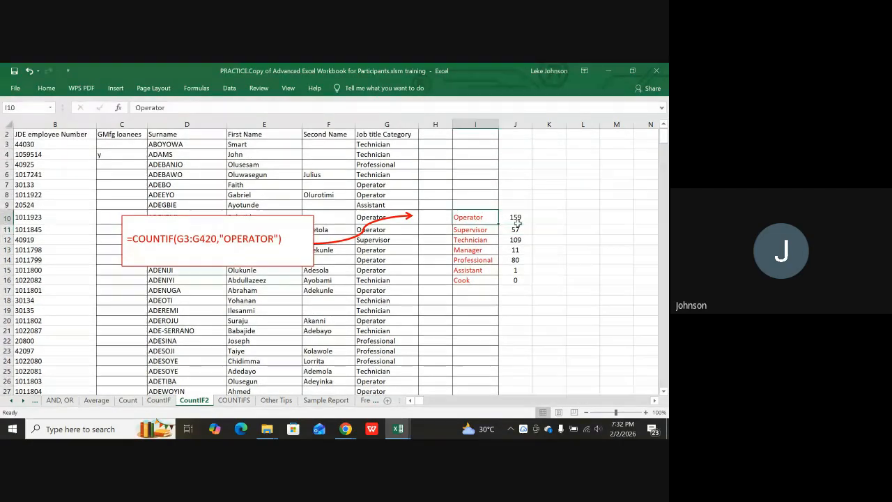
{"action": "left_click", "coordinate": [518, 219]}
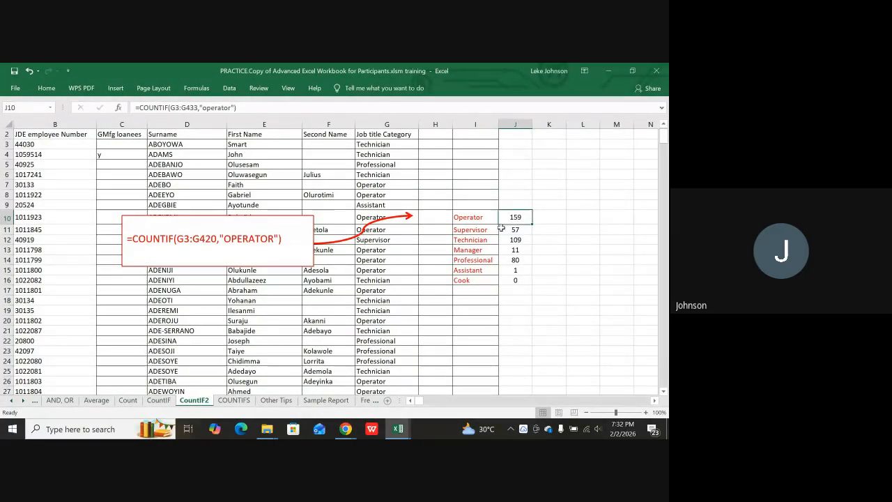
{"action": "scroll", "coordinate": [381, 218], "scroll_direction": "down", "scroll_amount": 4}
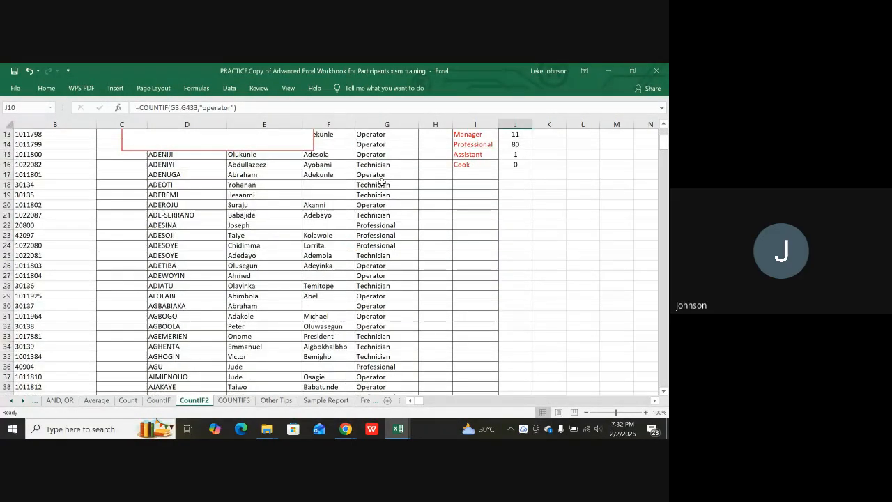
{"action": "scroll", "coordinate": [381, 230], "scroll_direction": "down", "scroll_amount": 17}
{"action": "scroll", "coordinate": [383, 234], "scroll_direction": "up", "scroll_amount": 14}
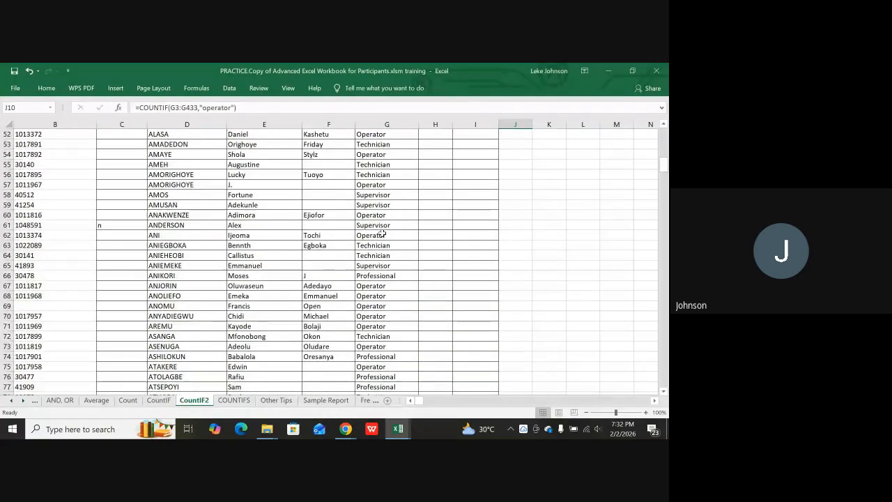
{"action": "scroll", "coordinate": [383, 234], "scroll_direction": "up", "scroll_amount": 7}
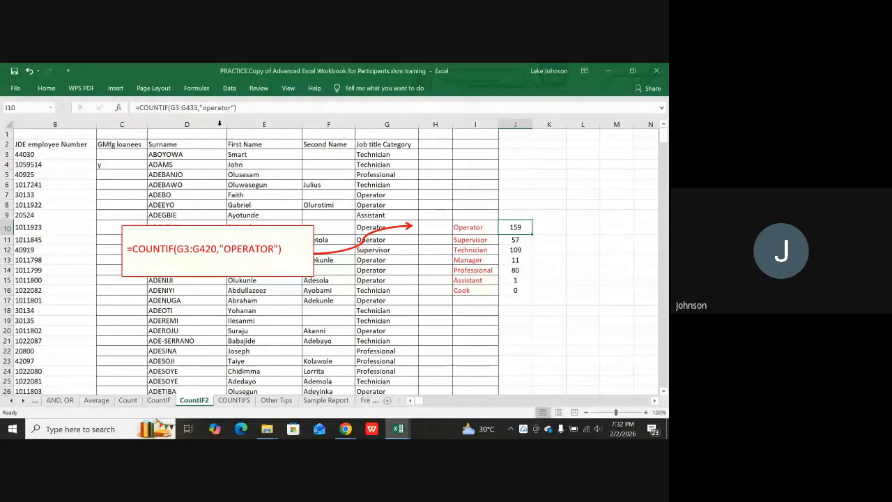
{"action": "left_click", "coordinate": [170, 108]}
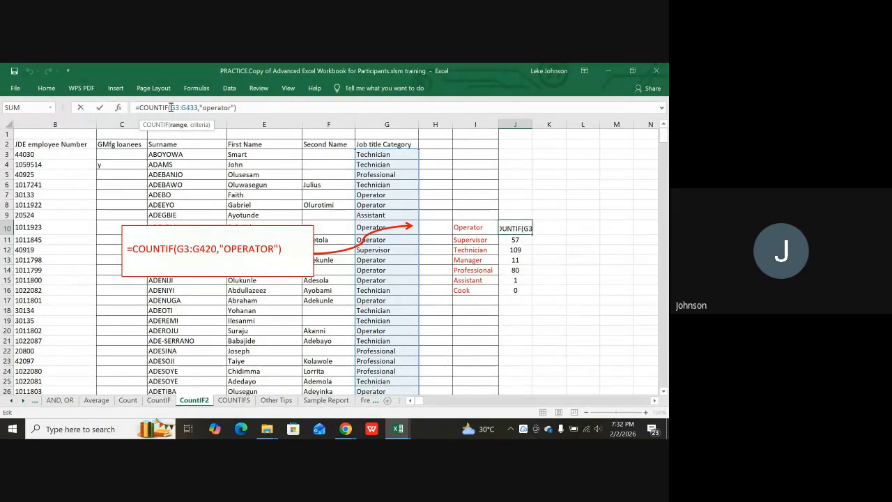
Add $ signs so J10 reads =COUNTIF($G$3:$G$433,"operator"), still giving 159.
{"action": "type", "text": "$"}
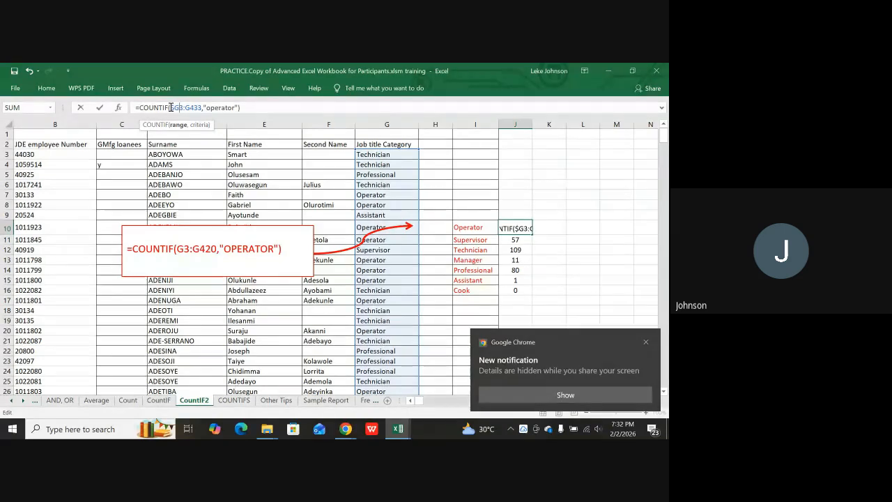
{"action": "type", "text": "$"}
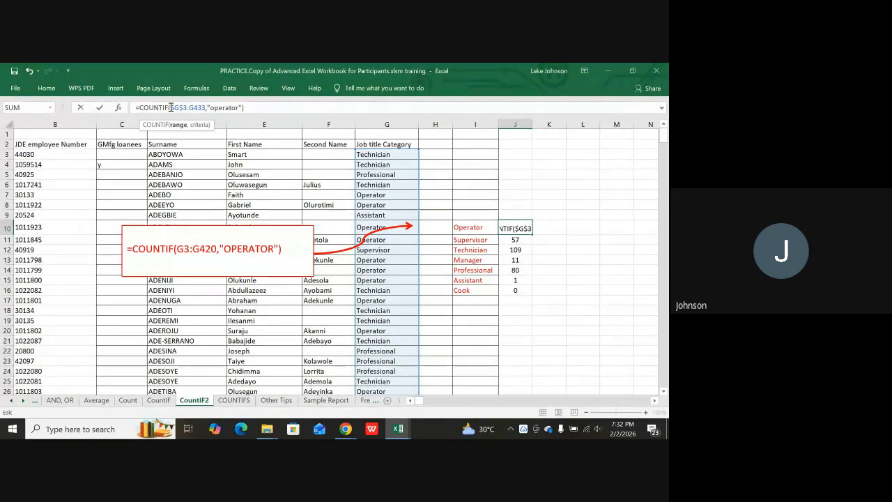
{"action": "key", "text": "Right"}
{"action": "key", "text": "Right"}
{"action": "key", "text": "Right"}
{"action": "type", "text": "$"}
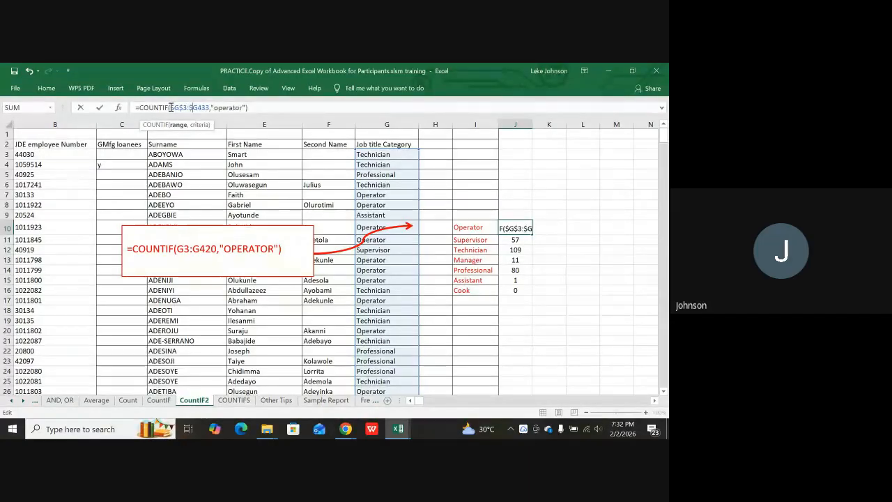
{"action": "key", "text": "Right"}
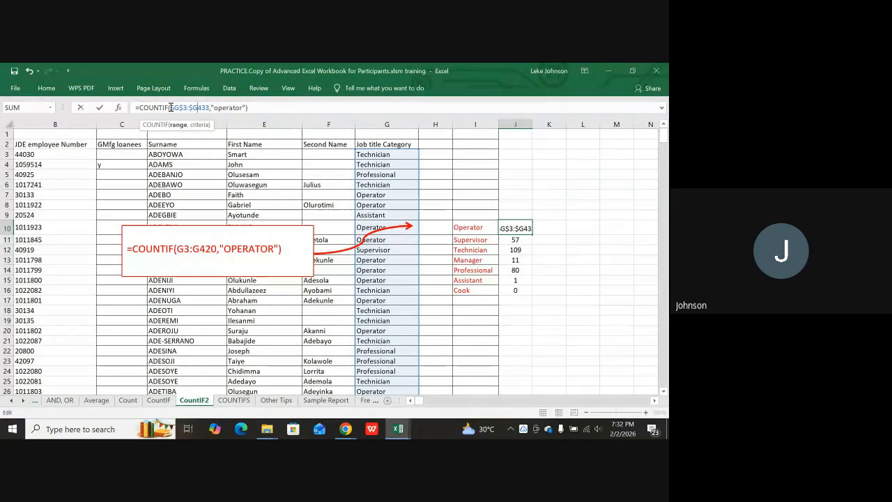
{"action": "type", "text": "$"}
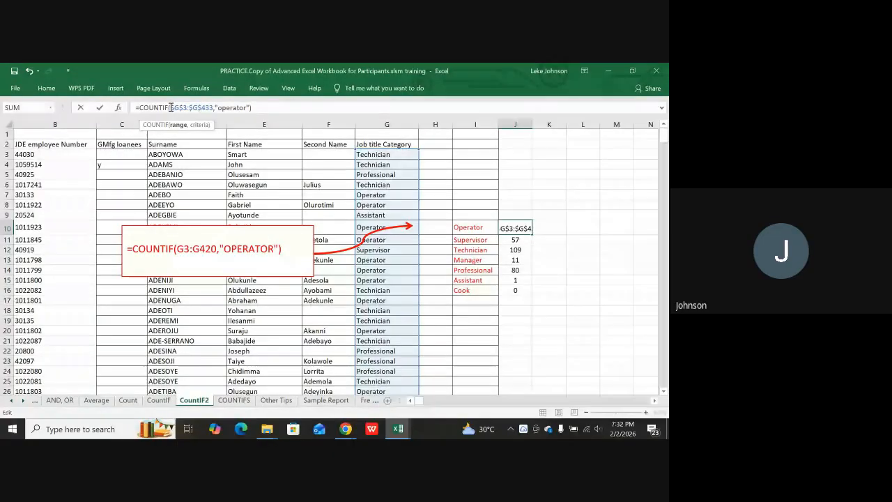
{"action": "key", "text": "Return"}
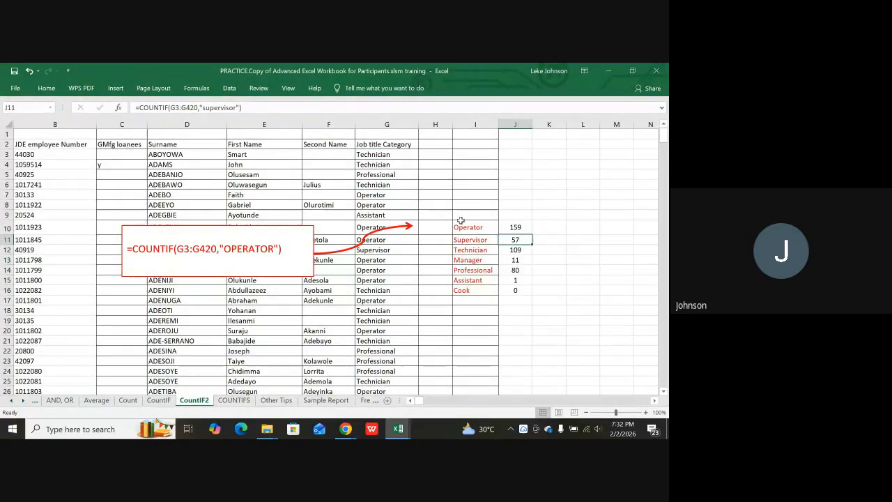
{"action": "left_click", "coordinate": [514, 227]}
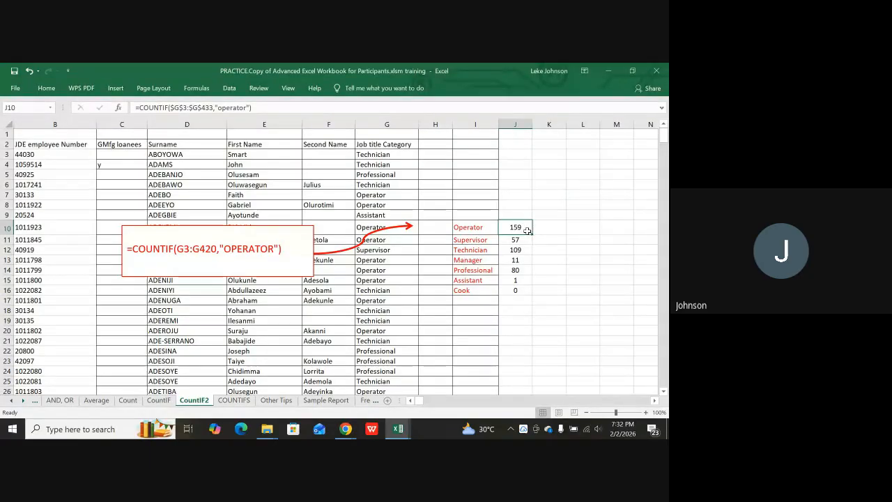
Copy J10's absolute-range Operator formula down into J11 through J16.
{"action": "key", "text": "ctrl+c"}
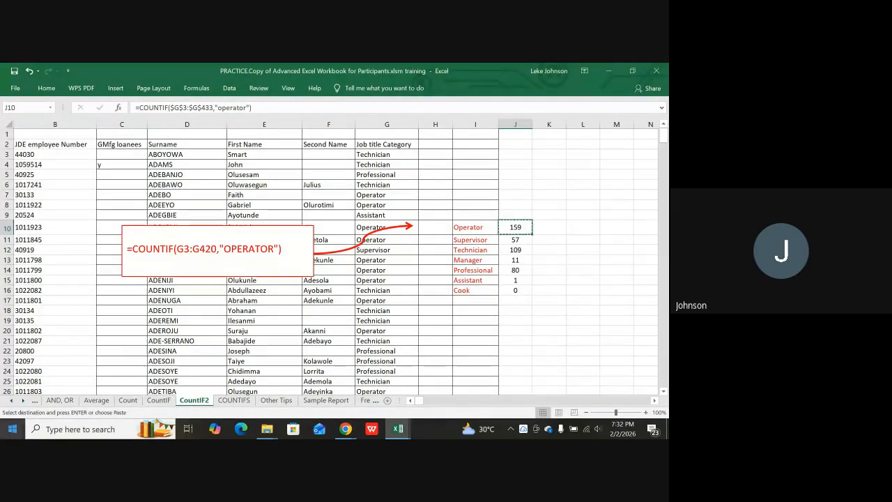
{"action": "key", "text": "Down"}
{"action": "key", "text": "shift+Down"}
{"action": "key", "text": "shift+Down"}
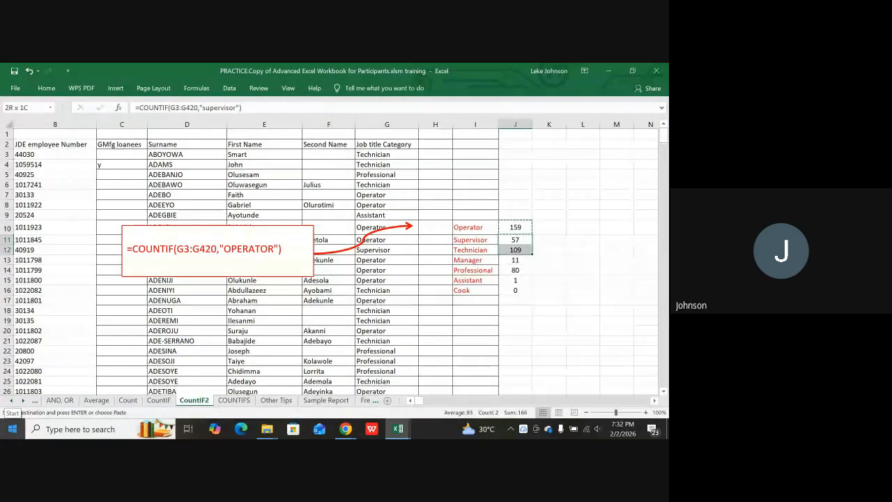
{"action": "key", "text": "shift+Down"}
{"action": "key", "text": "shift+Down"}
{"action": "key", "text": "shift+Down"}
{"action": "key", "text": "ctrl+v"}
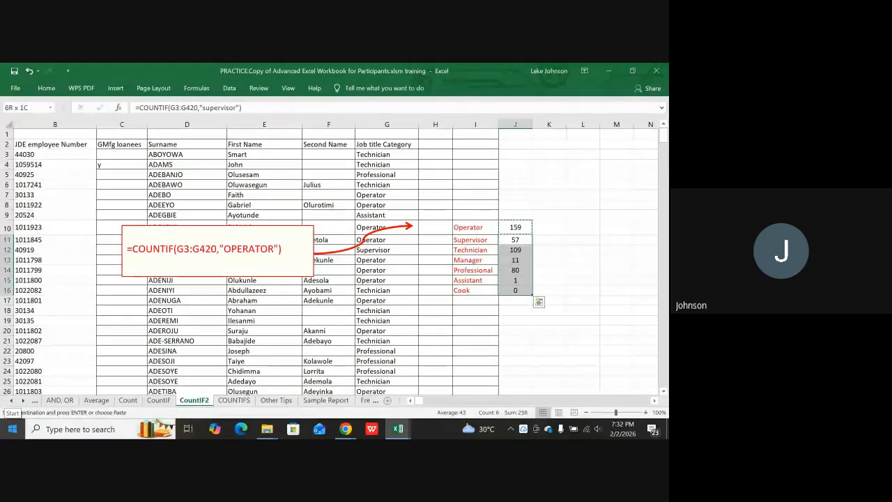
{"action": "key", "text": "ctrl+v"}
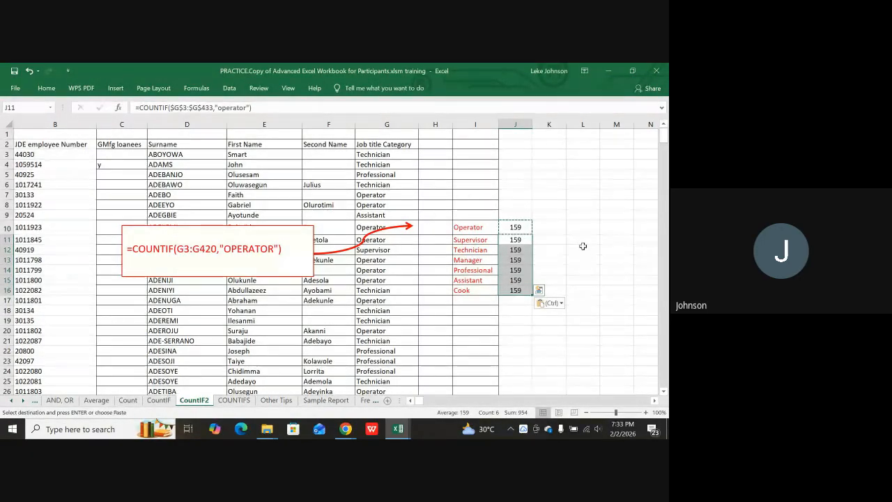
{"action": "left_click", "coordinate": [518, 240]}
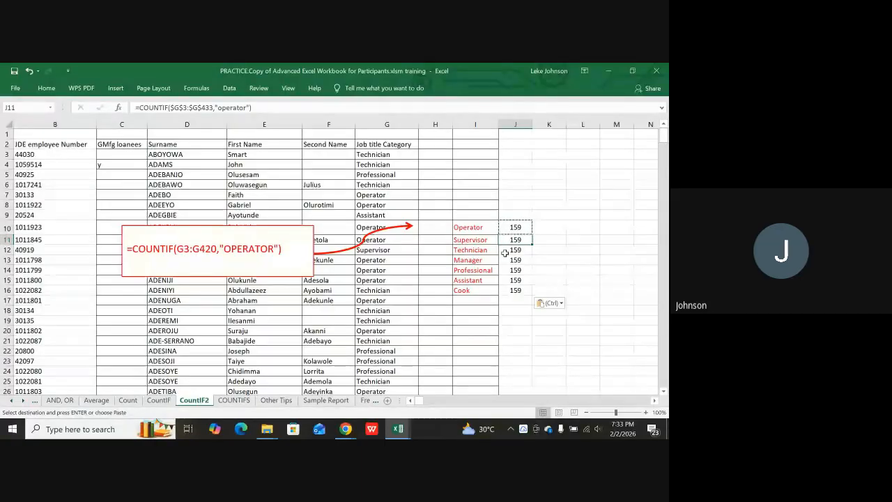
Change J11's criterion from "operator" to "supervisor", giving 57.
{"action": "key", "text": "F2"}
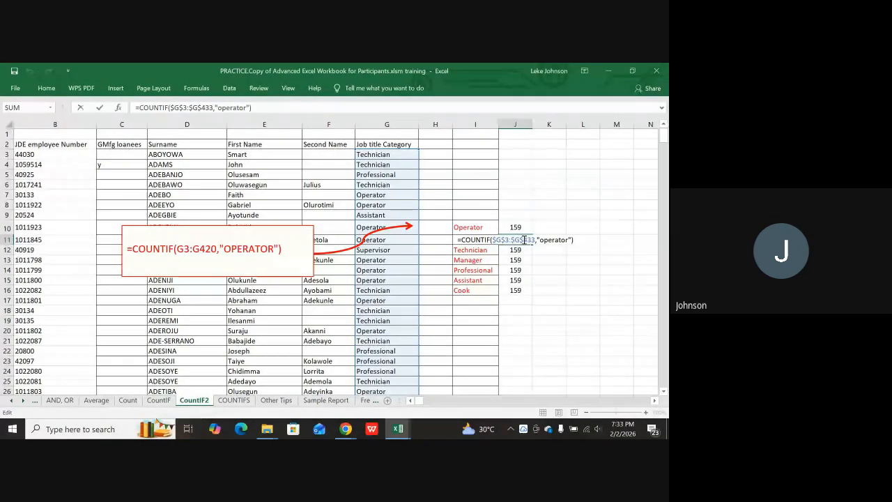
{"action": "key", "text": "F2"}
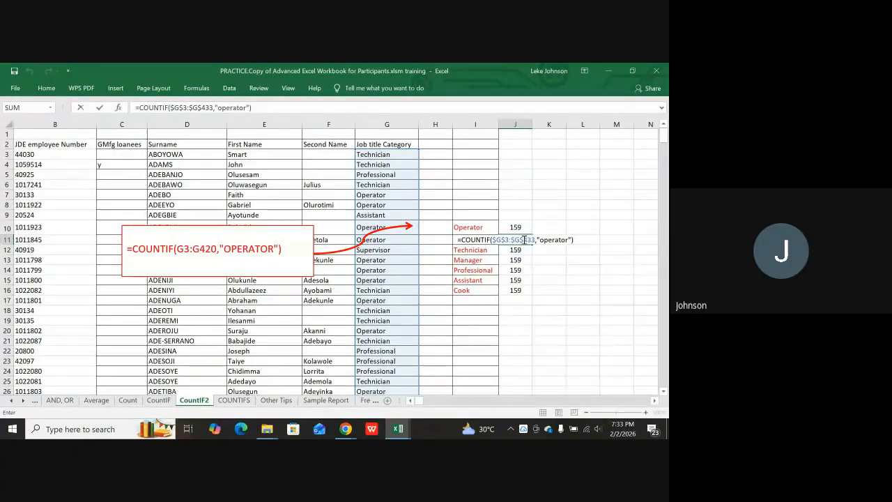
{"action": "key", "text": "Return"}
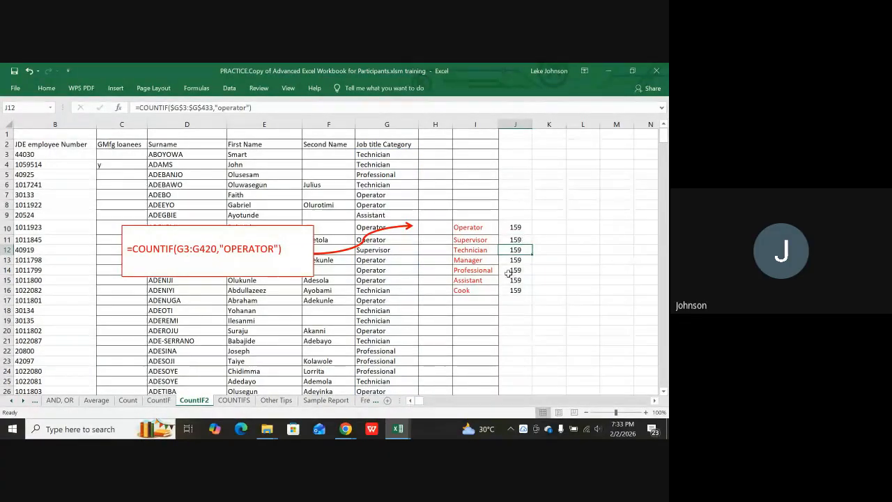
{"action": "left_click", "coordinate": [520, 239]}
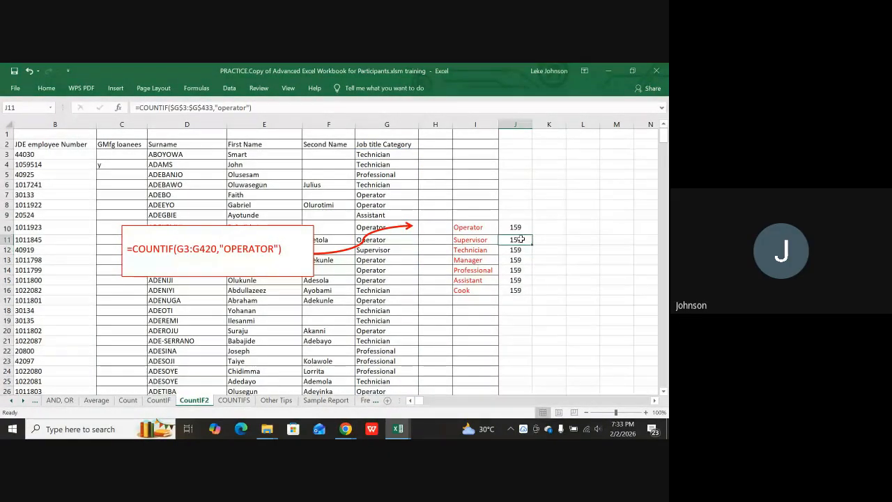
{"action": "double_click", "coordinate": [521, 239]}
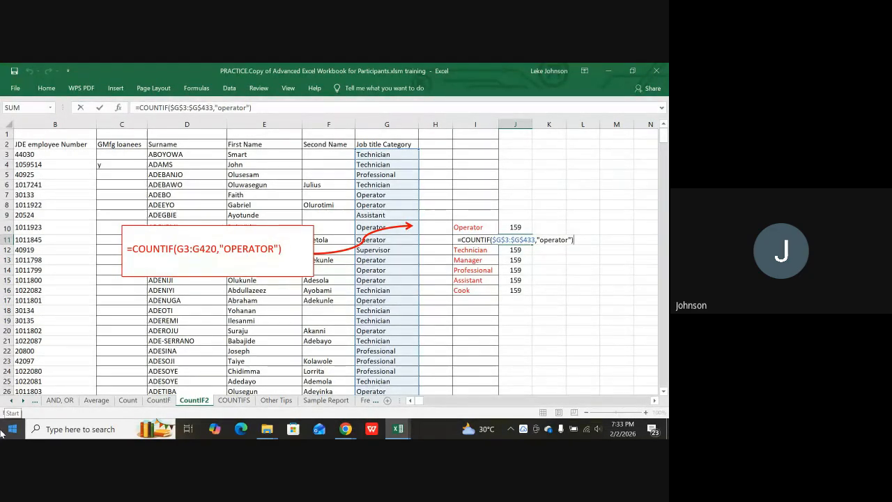
{"action": "key", "text": "Left"}
{"action": "key", "text": "Left"}
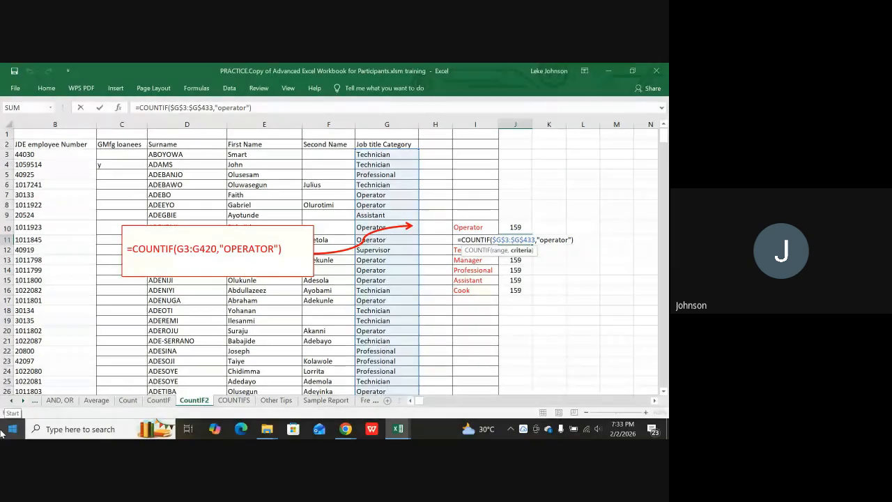
{"action": "key", "text": "BackSpace"}
{"action": "key", "text": "BackSpace"}
{"action": "key", "text": "BackSpace"}
{"action": "key", "text": "BackSpace"}
{"action": "key", "text": "BackSpace"}
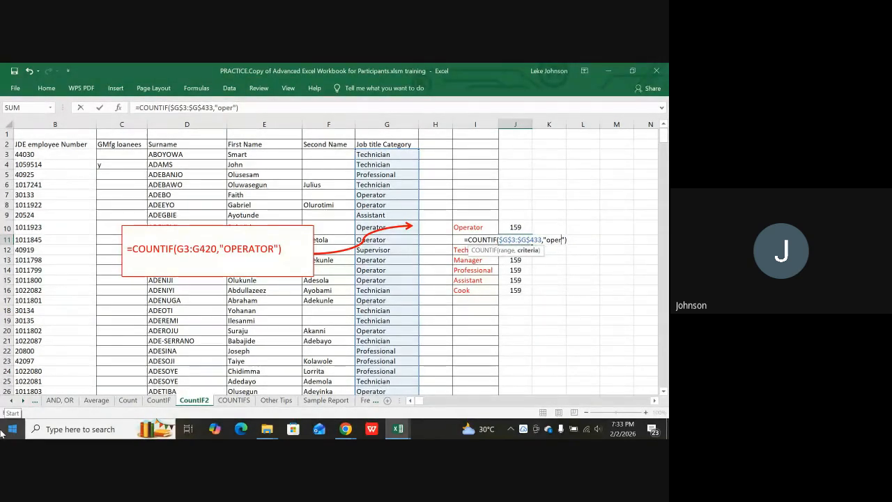
{"action": "key", "text": "BackSpace"}
{"action": "key", "text": "BackSpace"}
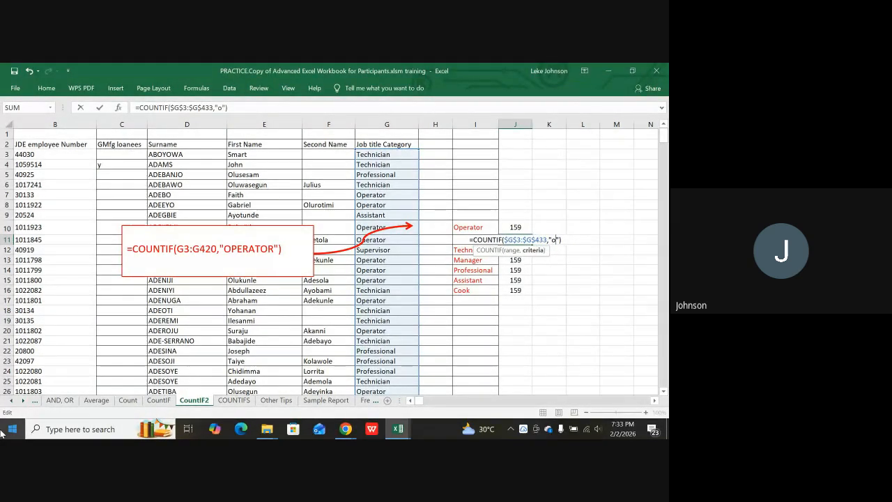
{"action": "key", "text": "BackSpace"}
{"action": "type", "text": "superv"}
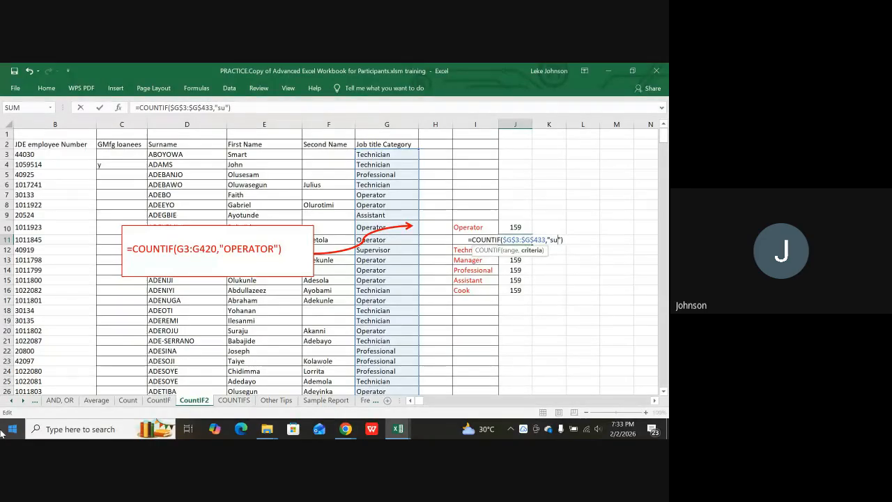
{"action": "type", "text": "isor"}
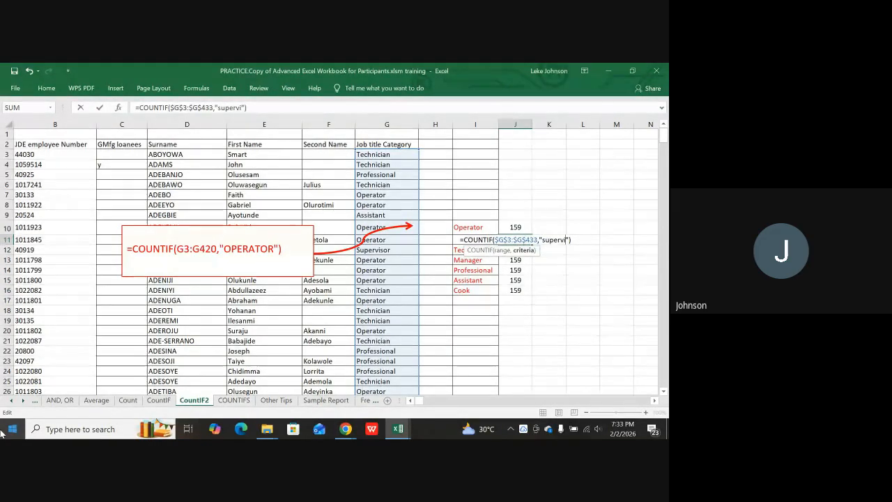
{"action": "key", "text": "Return"}
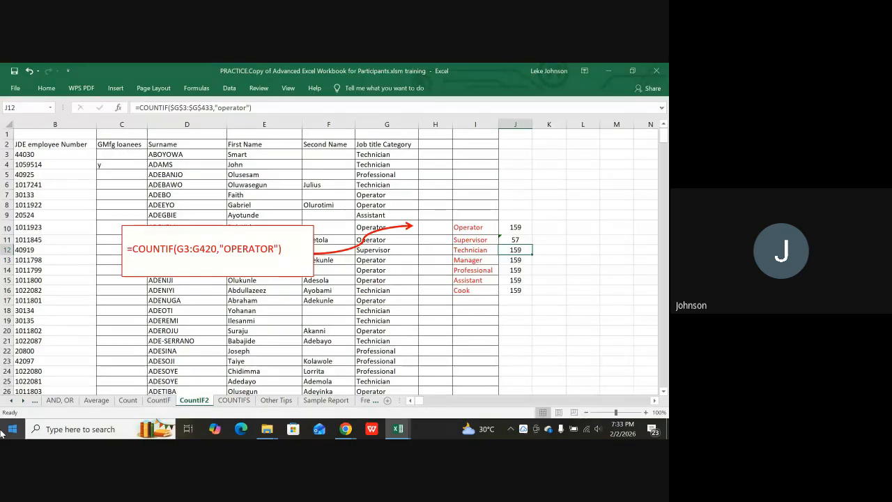
Change J12's criterion to "technician", giving 109.
{"action": "key", "text": "F2"}
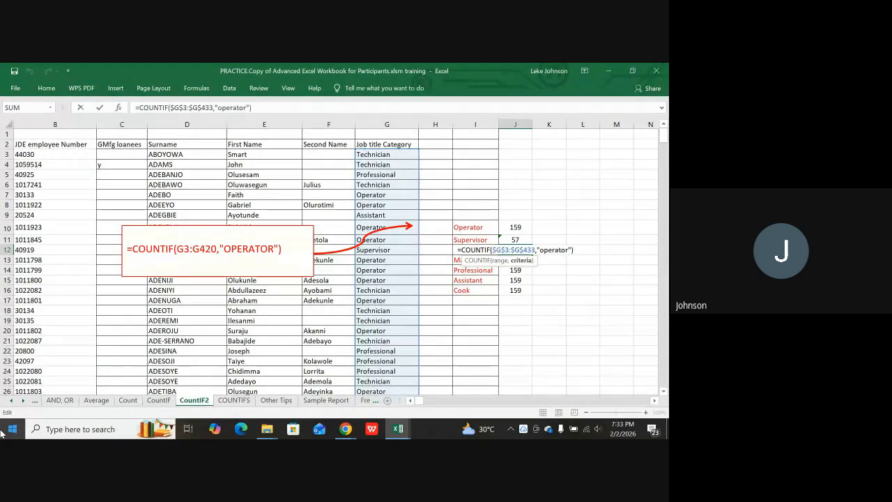
{"action": "key", "text": "BackSpace"}
{"action": "key", "text": "BackSpace"}
{"action": "key", "text": "BackSpace"}
{"action": "key", "text": "BackSpace"}
{"action": "key", "text": "BackSpace"}
{"action": "key", "text": "BackSpace"}
{"action": "key", "text": "BackSpace"}
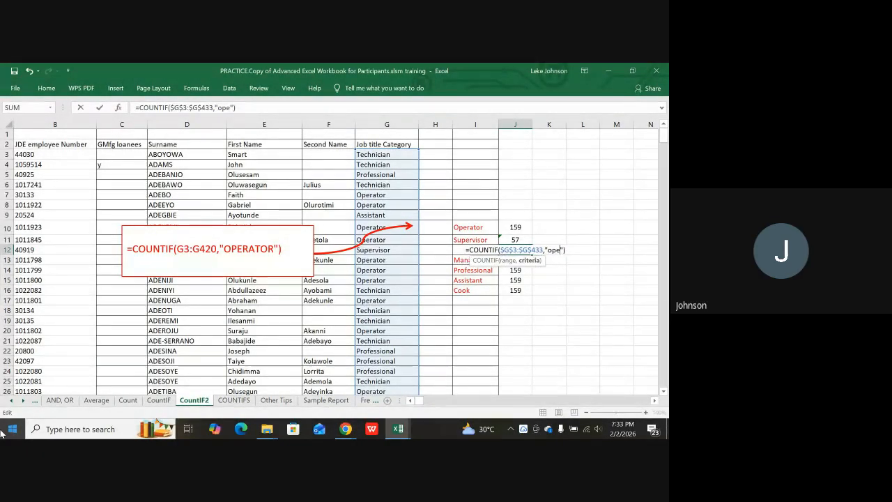
{"action": "key", "text": "BackSpace"}
{"action": "type", "text": "tec"}
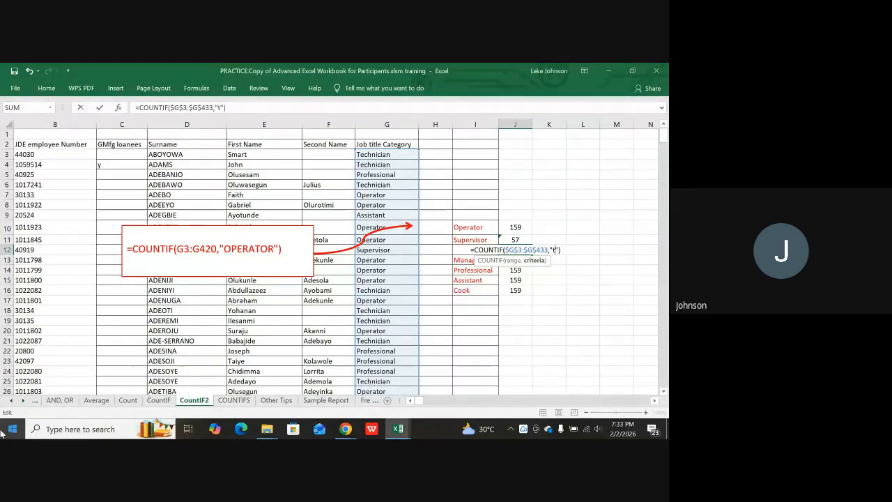
{"action": "type", "text": "hnici"}
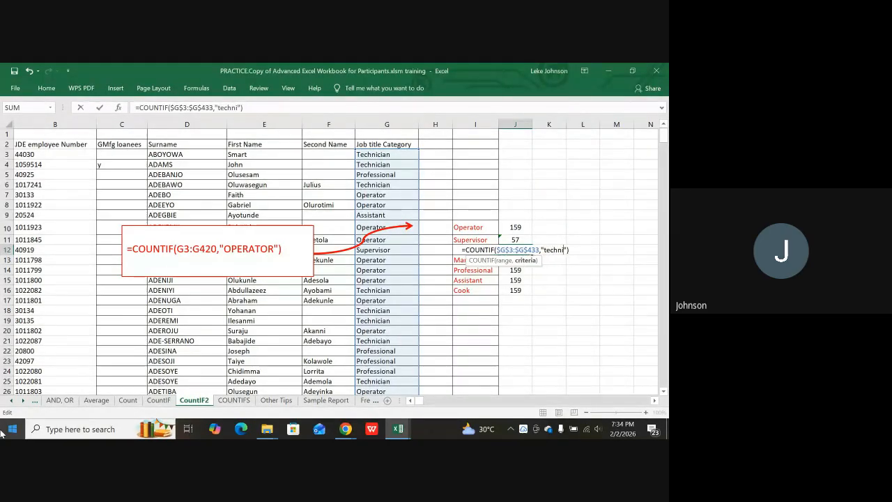
{"action": "type", "text": "an"}
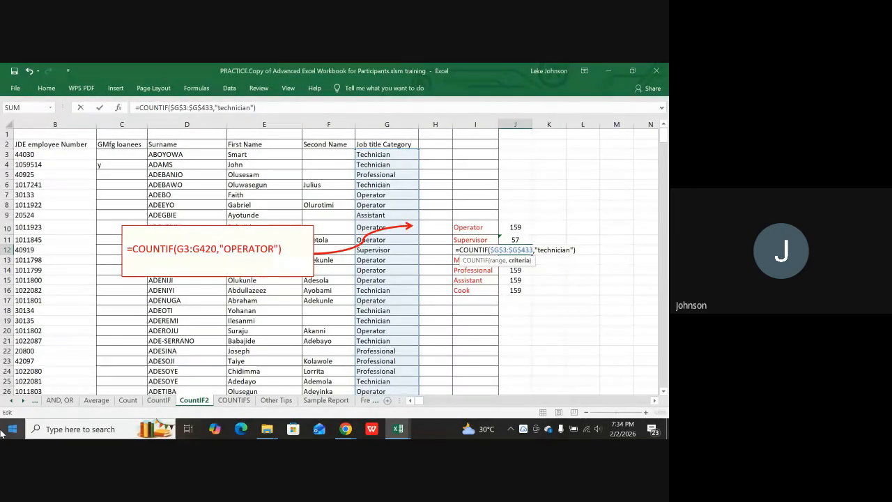
{"action": "key", "text": "Return"}
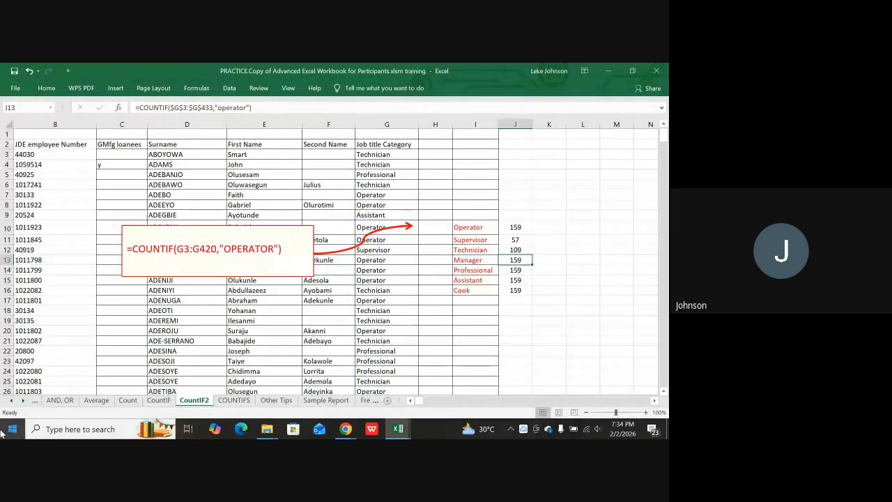
Change J13's criterion to "manager", giving 11.
{"action": "key", "text": "F2"}
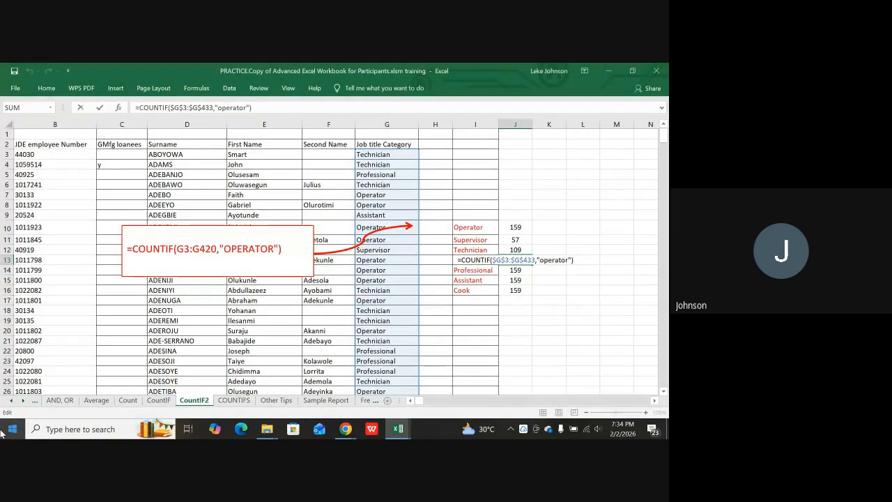
{"action": "key", "text": "Left"}
{"action": "key", "text": "Left"}
{"action": "key", "text": "BackSpace"}
{"action": "key", "text": "BackSpace"}
{"action": "key", "text": "BackSpace"}
{"action": "key", "text": "BackSpace"}
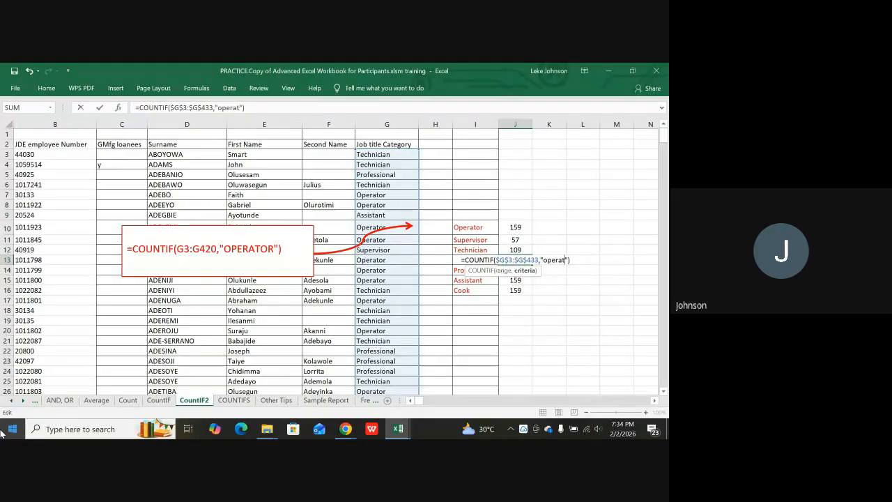
{"action": "key", "text": "BackSpace"}
{"action": "key", "text": "BackSpace"}
{"action": "key", "text": "BackSpace"}
{"action": "key", "text": "BackSpace"}
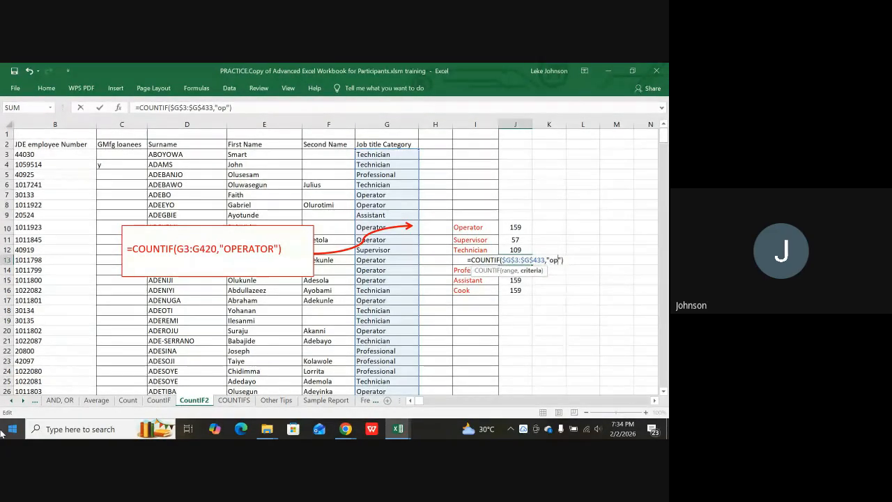
{"action": "type", "text": "manager"}
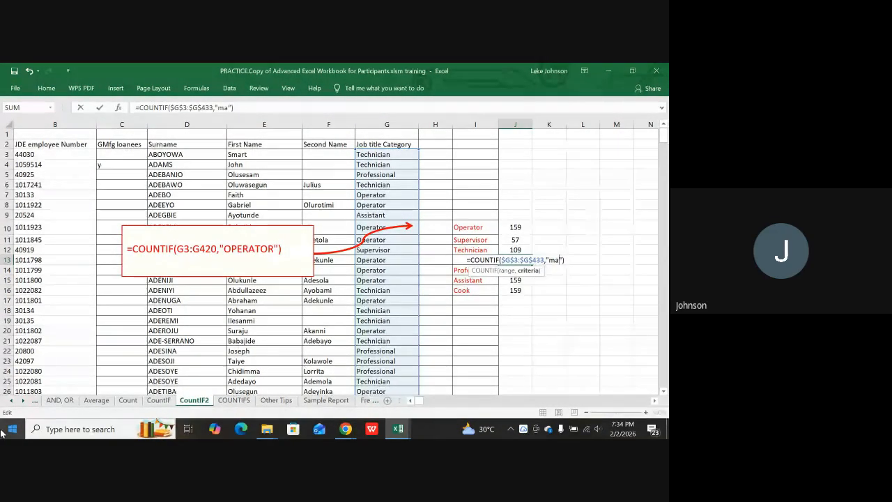
{"action": "key", "text": "ctrl+Return"}
{"action": "key", "text": "Return"}
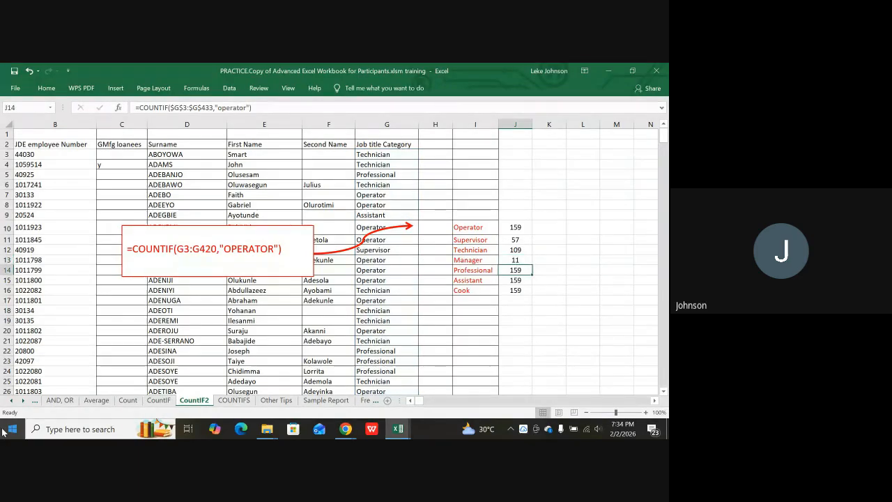
Replace J14's criterion with "professional" so it counts 80 Professionals.
{"action": "key", "text": "F2"}
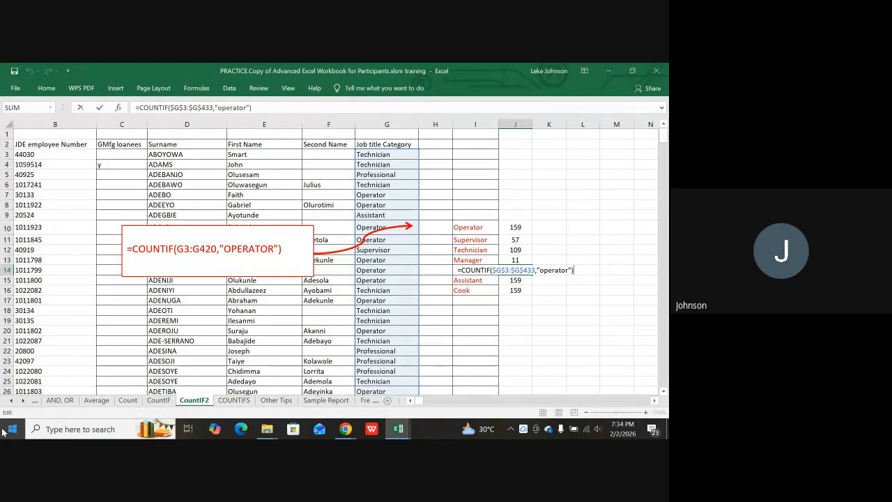
{"action": "key", "text": "Left"}
{"action": "key", "text": "BackSpace"}
{"action": "key", "text": "BackSpace"}
{"action": "key", "text": "BackSpace"}
{"action": "key", "text": "BackSpace"}
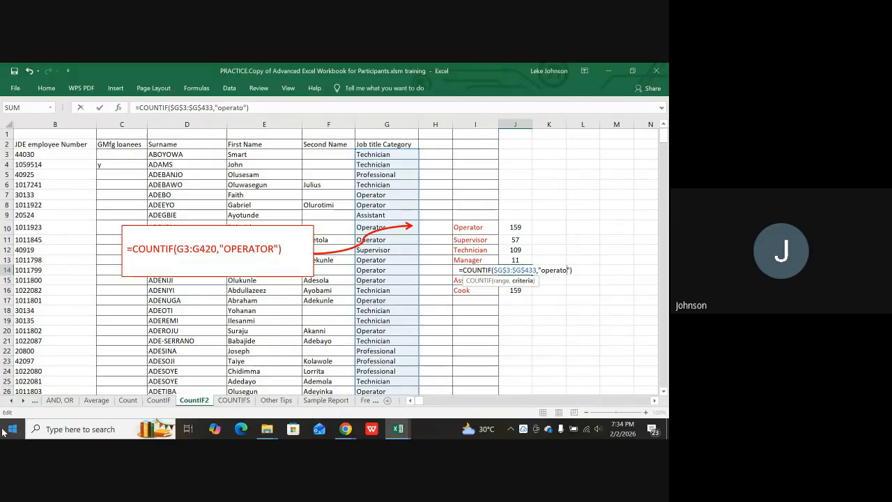
{"action": "key", "text": "BackSpace"}
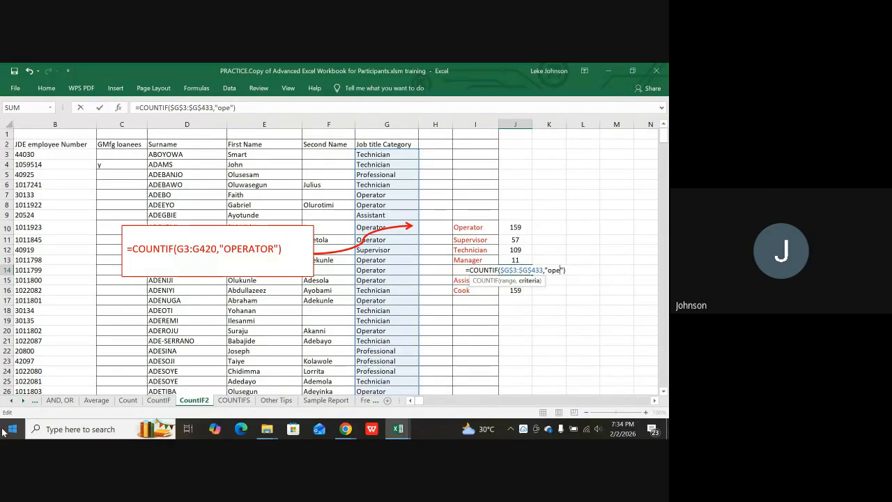
{"action": "key", "text": "BackSpace"}
{"action": "key", "text": "BackSpace"}
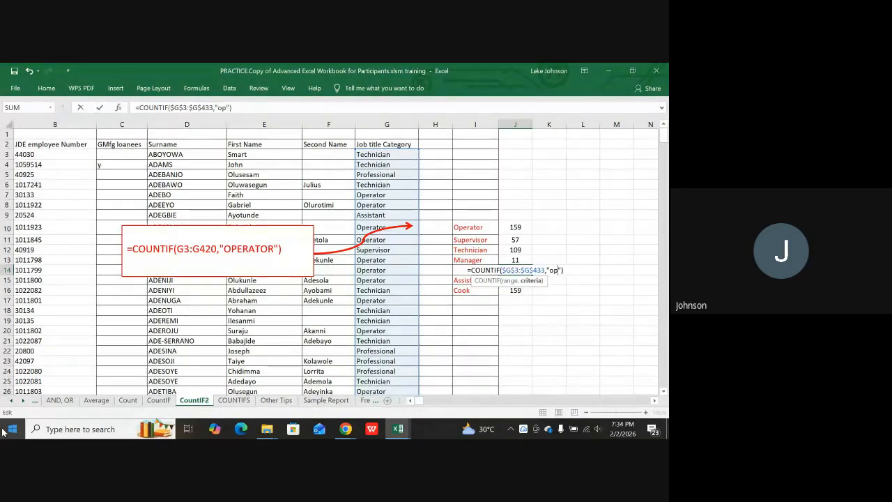
{"action": "key", "text": "BackSpace"}
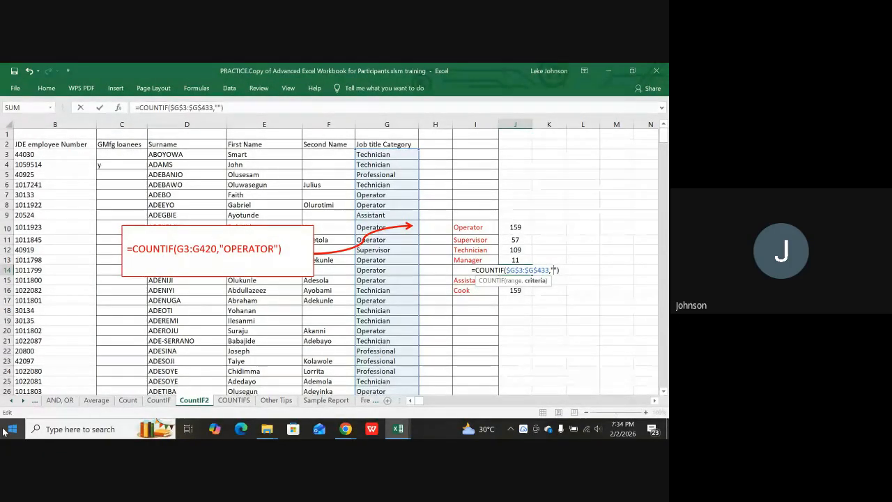
{"action": "type", "text": "pro"}
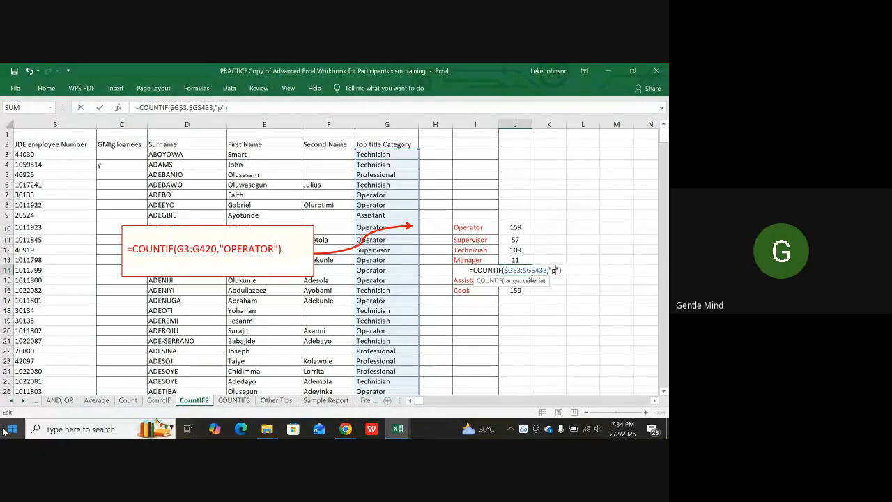
{"action": "type", "text": "fe"}
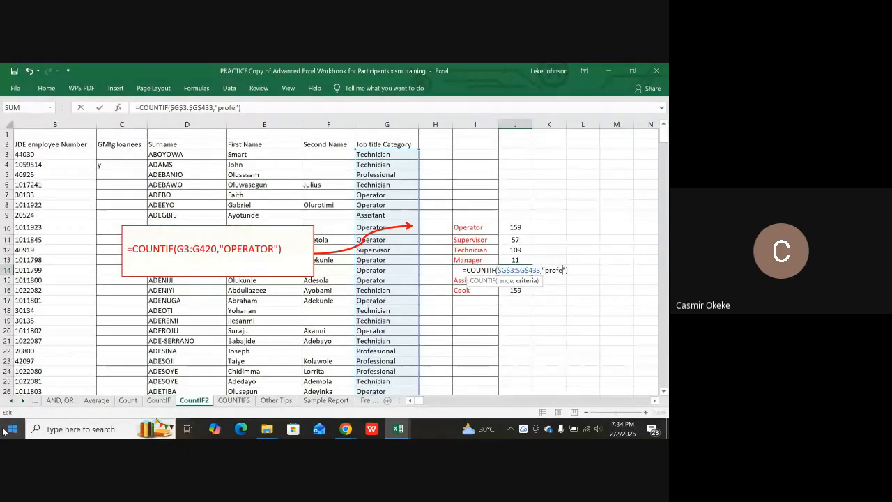
{"action": "type", "text": "ssion"}
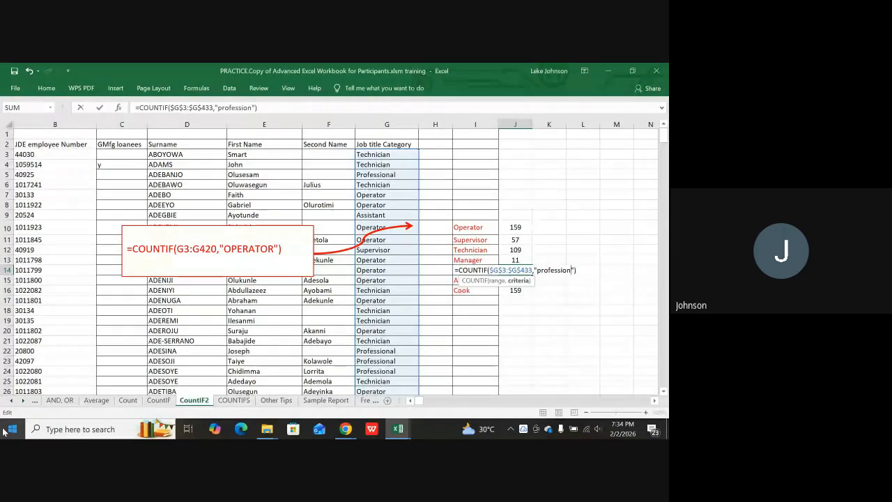
{"action": "type", "text": "al"}
{"action": "key", "text": "Return"}
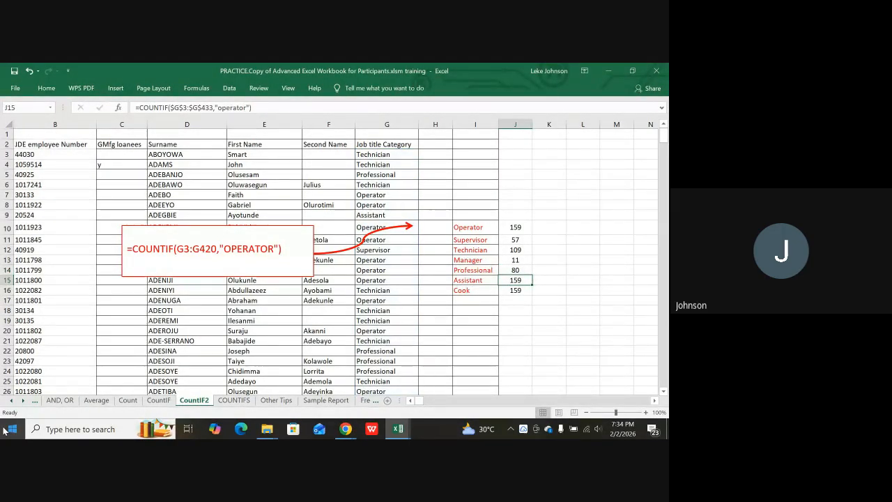
{"action": "key", "text": "F2"}
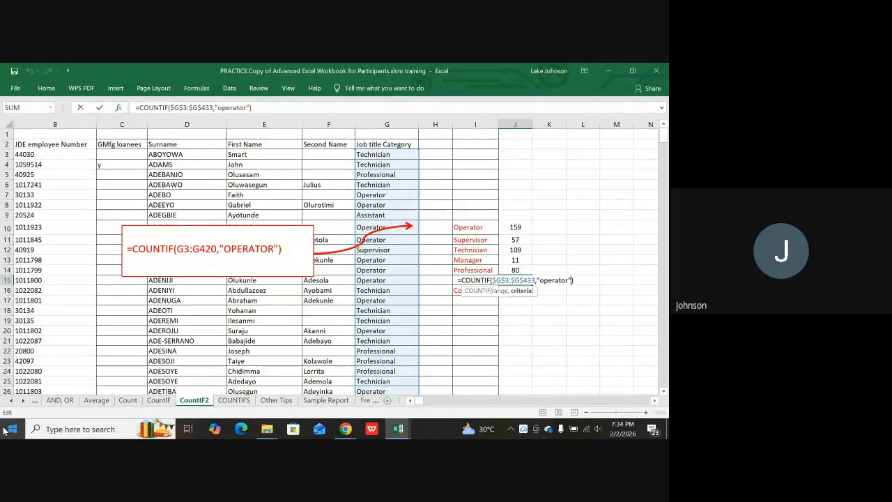
Replace J15's criterion with the misspelled "assitant", which returns 0.
{"action": "key", "text": "BackSpace"}
{"action": "key", "text": "BackSpace"}
{"action": "key", "text": "BackSpace"}
{"action": "key", "text": "BackSpace"}
{"action": "key", "text": "BackSpace"}
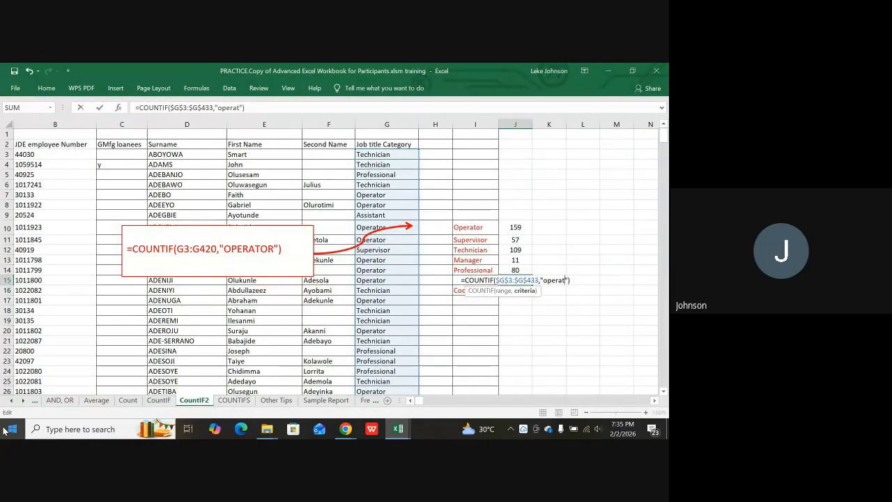
{"action": "key", "text": "BackSpace"}
{"action": "key", "text": "BackSpace"}
{"action": "key", "text": "BackSpace"}
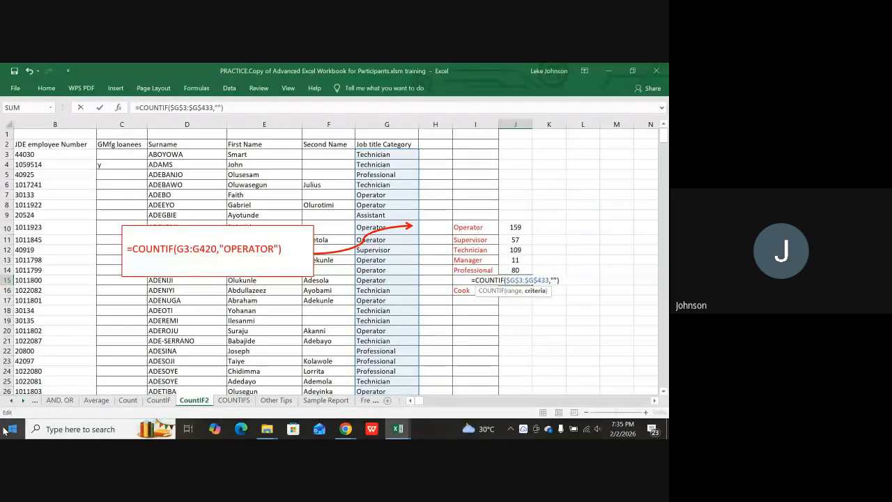
{"action": "type", "text": "assitan"}
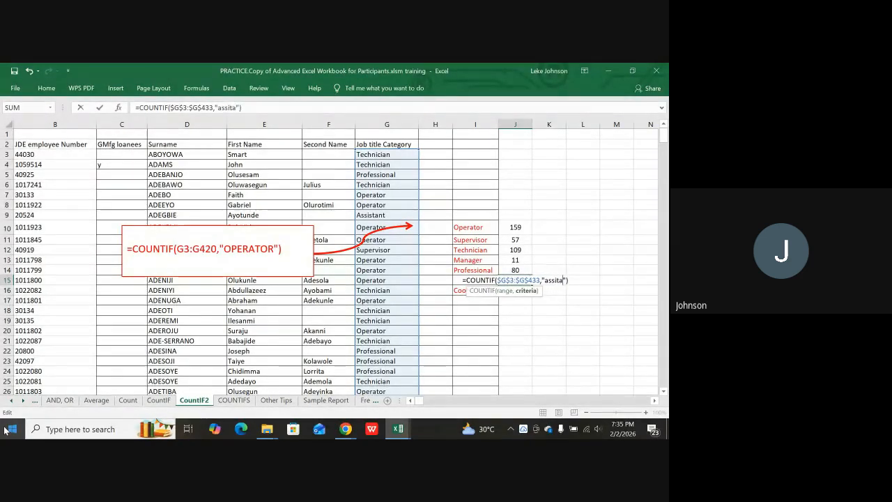
{"action": "type", "text": "t"}
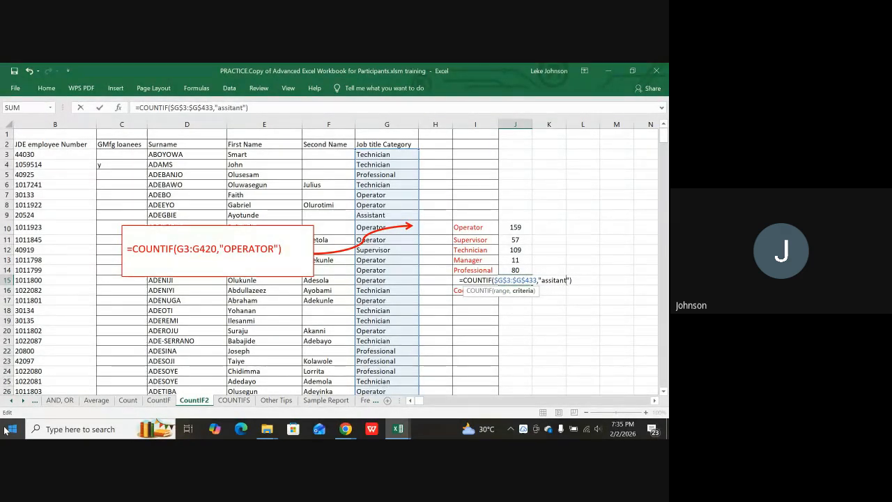
{"action": "key", "text": "Return"}
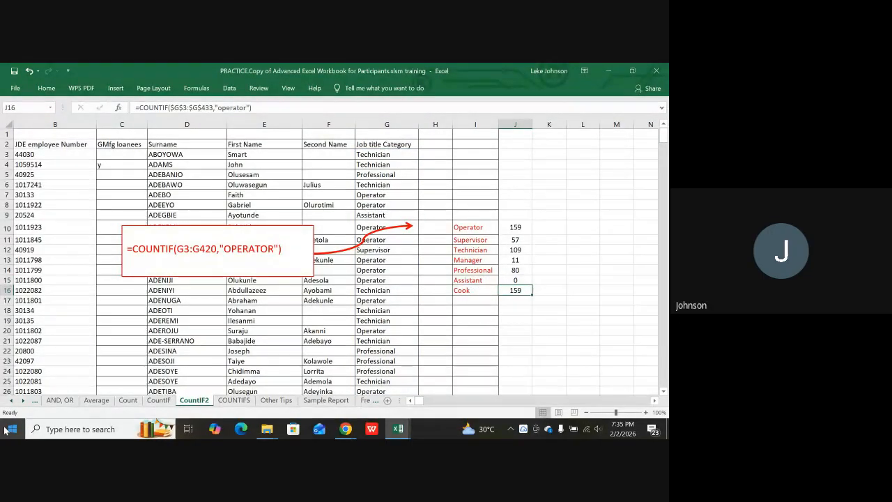
{"action": "key", "text": "F2"}
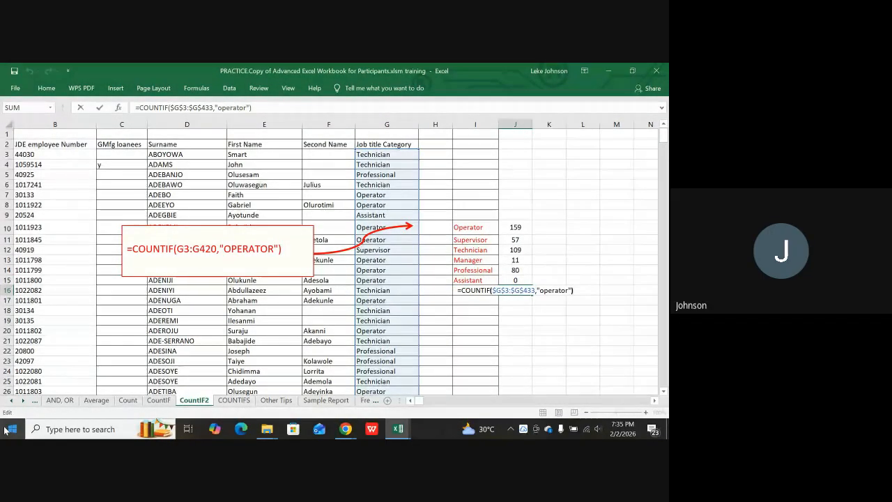
Replace J16's "operator" criterion with "cook" so the Cook count shows 0, then check the I15 label.
{"action": "key", "text": "Left"}
{"action": "key", "text": "Left"}
{"action": "key", "text": "BackSpace"}
{"action": "key", "text": "BackSpace"}
{"action": "key", "text": "BackSpace"}
{"action": "key", "text": "BackSpace"}
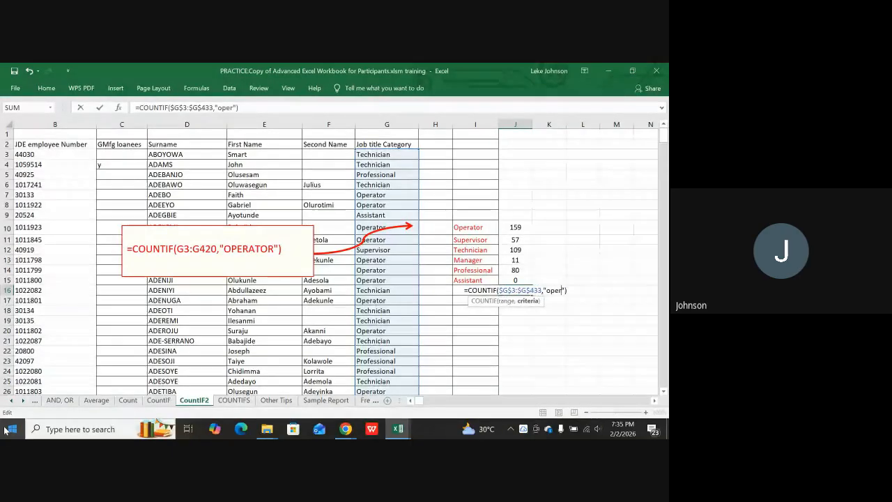
{"action": "key", "text": "BackSpace"}
{"action": "key", "text": "BackSpace"}
{"action": "key", "text": "BackSpace"}
{"action": "key", "text": "BackSpace"}
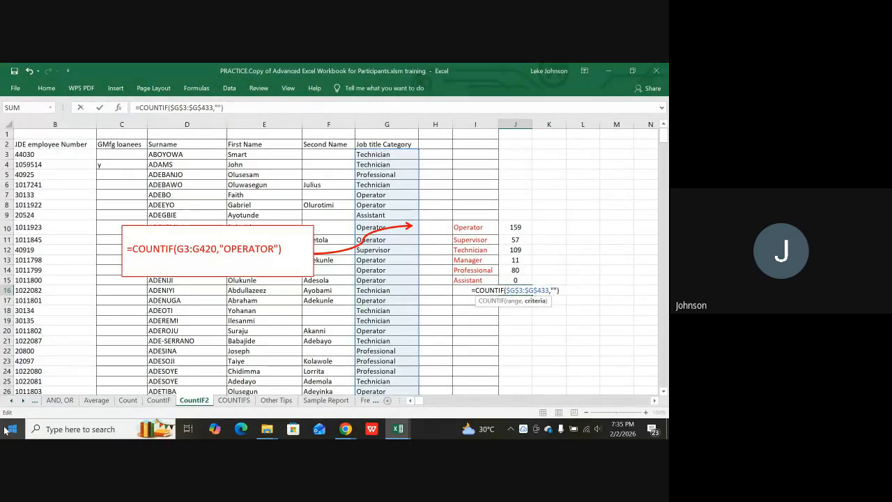
{"action": "type", "text": "cook"}
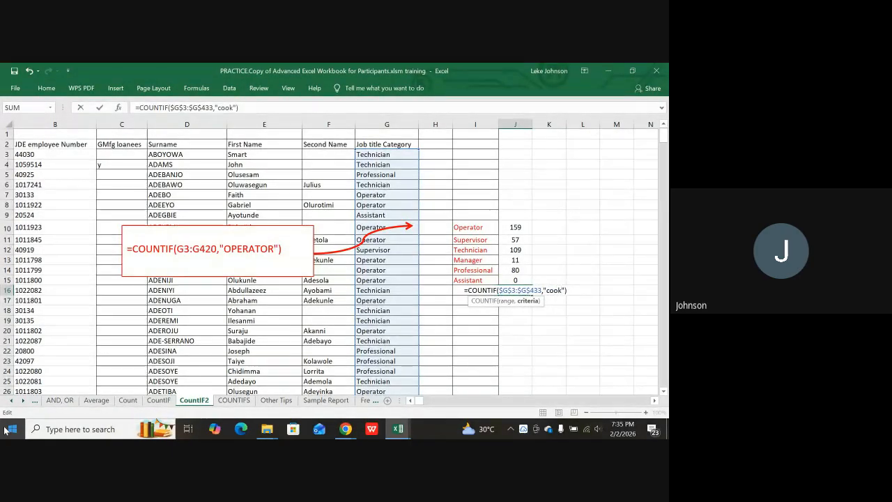
{"action": "key", "text": "Return"}
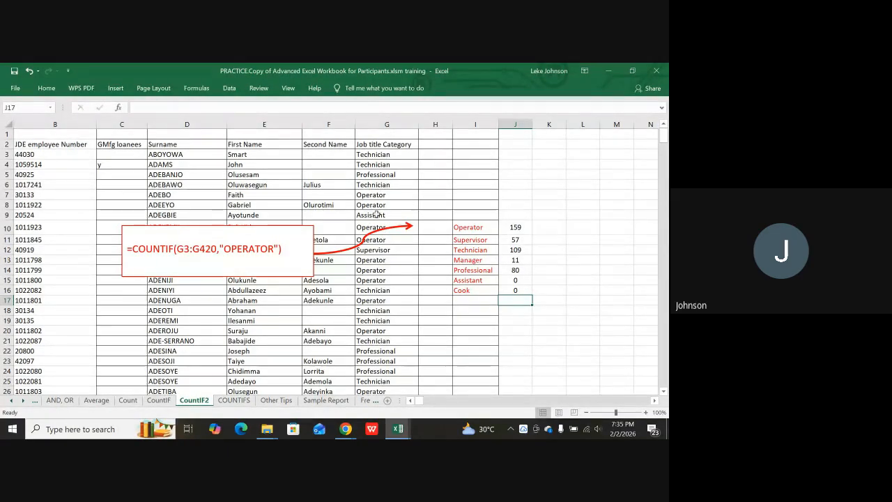
{"action": "left_click", "coordinate": [466, 281]}
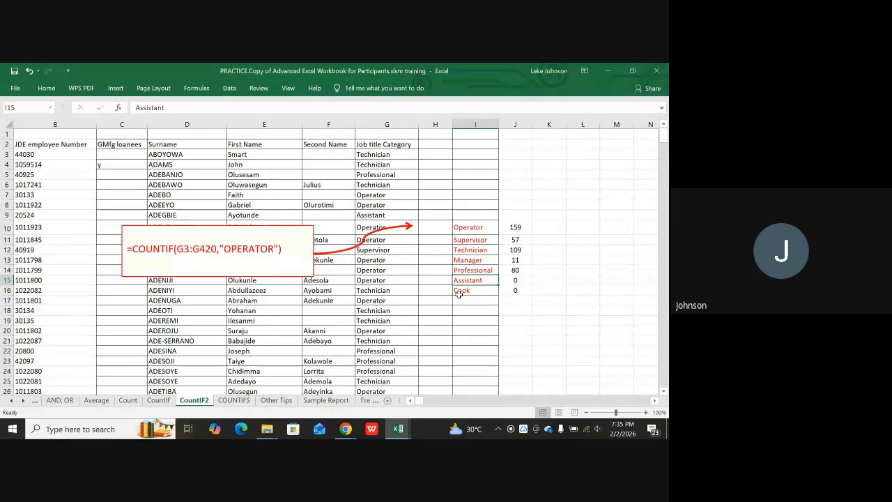
Fix J15's criterion from "assitant" to "assistant" so the Assistant count returns 1.
{"action": "left_click", "coordinate": [513, 279]}
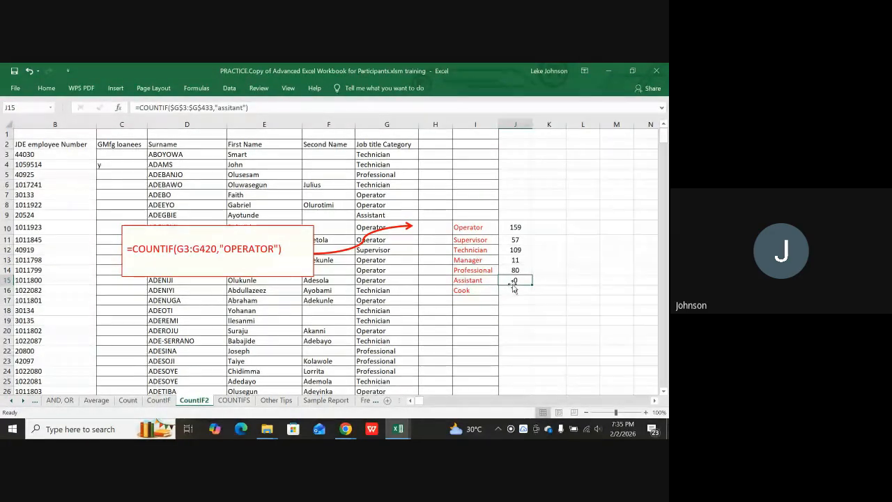
{"action": "left_click", "coordinate": [230, 106]}
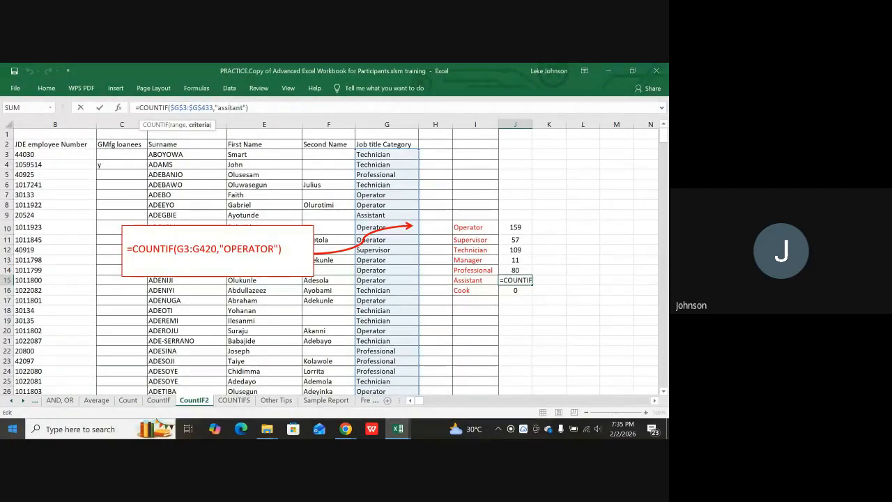
{"action": "type", "text": "s"}
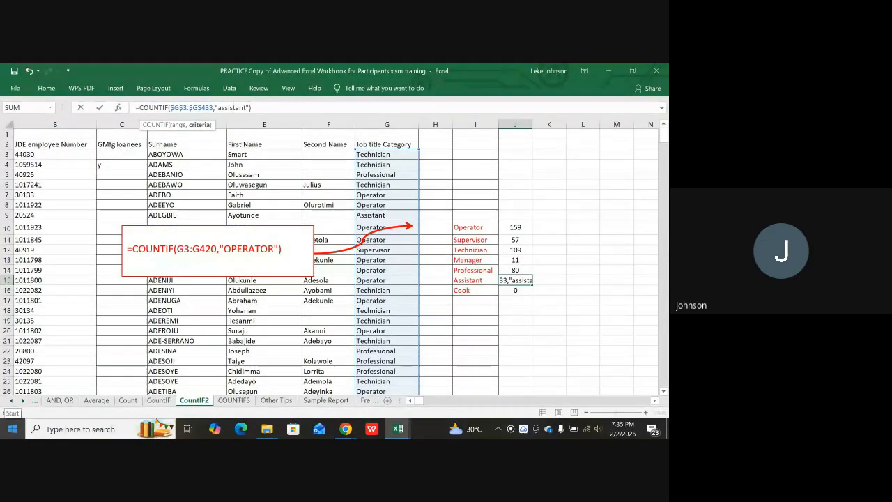
{"action": "key", "text": "Return"}
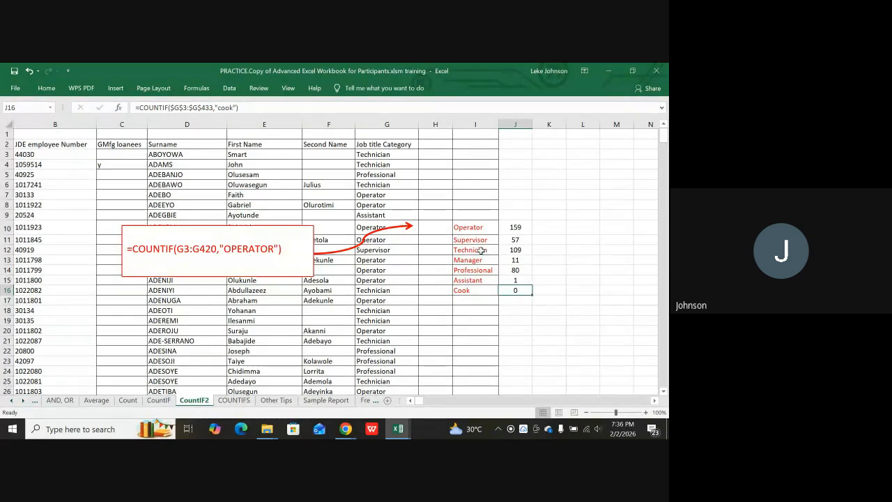
{"action": "left_click", "coordinate": [506, 281]}
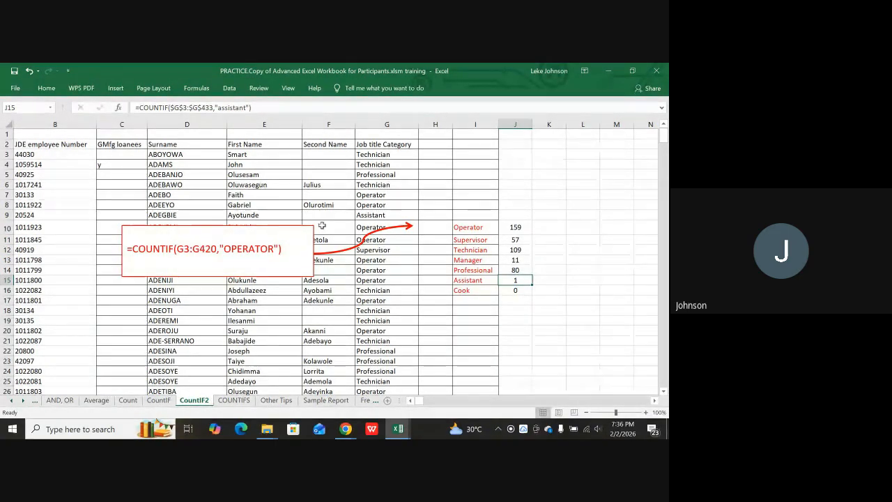
Scroll down the employee list and inspect the AWANI record in row 79.
{"action": "scroll", "coordinate": [460, 232], "scroll_direction": "down", "scroll_amount": 1}
{"action": "scroll", "coordinate": [460, 232], "scroll_direction": "down", "scroll_amount": 14}
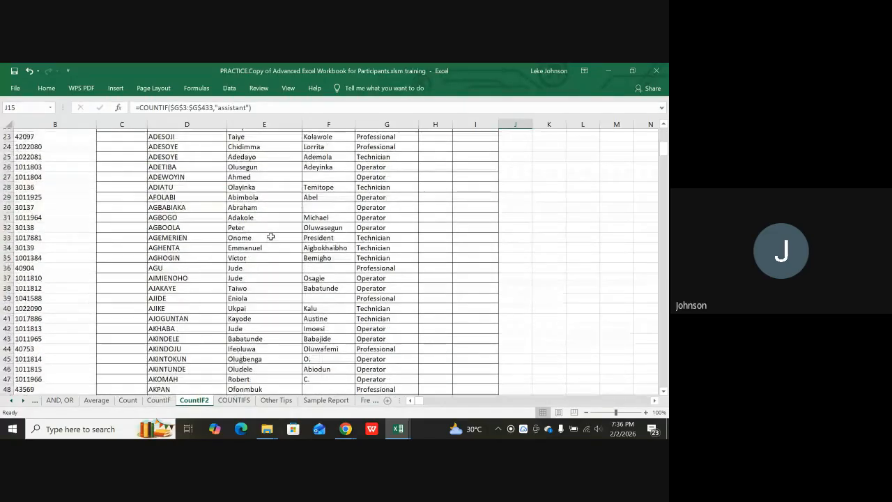
{"action": "scroll", "coordinate": [260, 246], "scroll_direction": "down", "scroll_amount": 7}
{"action": "left_click", "coordinate": [174, 256]}
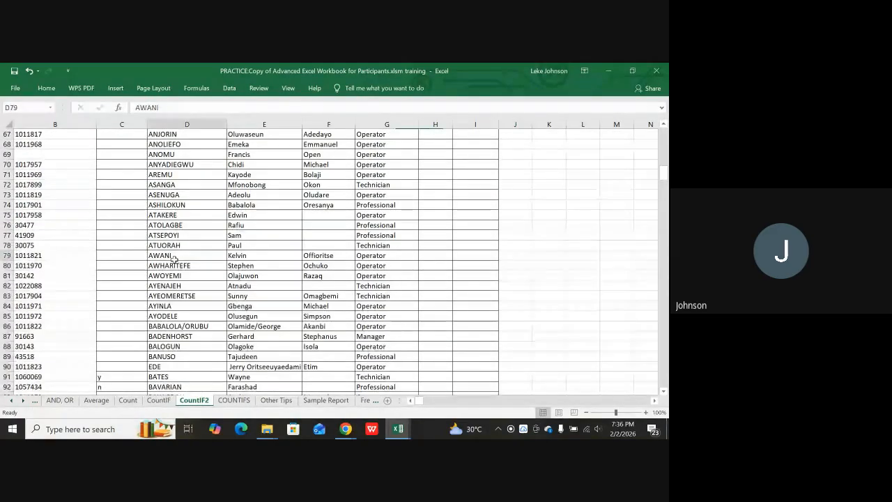
{"action": "key", "text": "Right"}
{"action": "key", "text": "Right"}
{"action": "key", "text": "Right"}
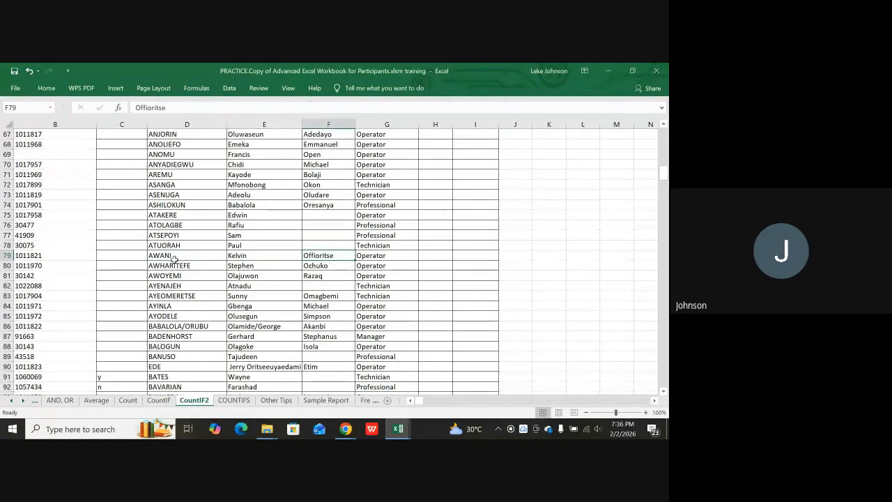
{"action": "key", "text": "Left"}
{"action": "key", "text": "Left"}
{"action": "key", "text": "Left"}
{"action": "key", "text": "Left"}
{"action": "key", "text": "Left"}
{"action": "key", "text": "Left"}
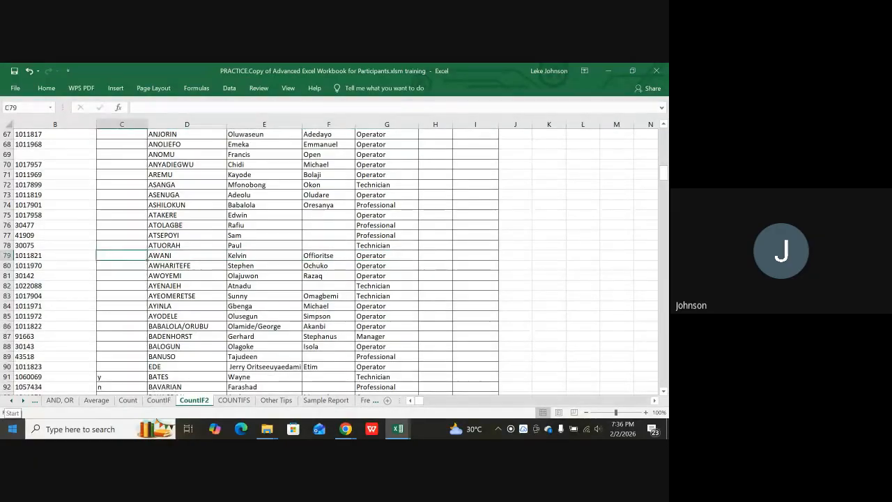
Move further down to the Sections/Vacancies table near row 436.
{"action": "key", "text": "Down"}
{"action": "key", "text": "Down"}
{"action": "key", "text": "Down"}
{"action": "key", "text": "Down"}
{"action": "key", "text": "Down"}
{"action": "key", "text": "Down"}
{"action": "key", "text": "Down"}
{"action": "key", "text": "Down"}
{"action": "key", "text": "Down"}
{"action": "key", "text": "Down"}
{"action": "key", "text": "Down"}
{"action": "key", "text": "Down"}
{"action": "key", "text": "Down"}
{"action": "key", "text": "Down"}
{"action": "key", "text": "Down"}
{"action": "key", "text": "Down"}
{"action": "key", "text": "Down"}
{"action": "key", "text": "Down"}
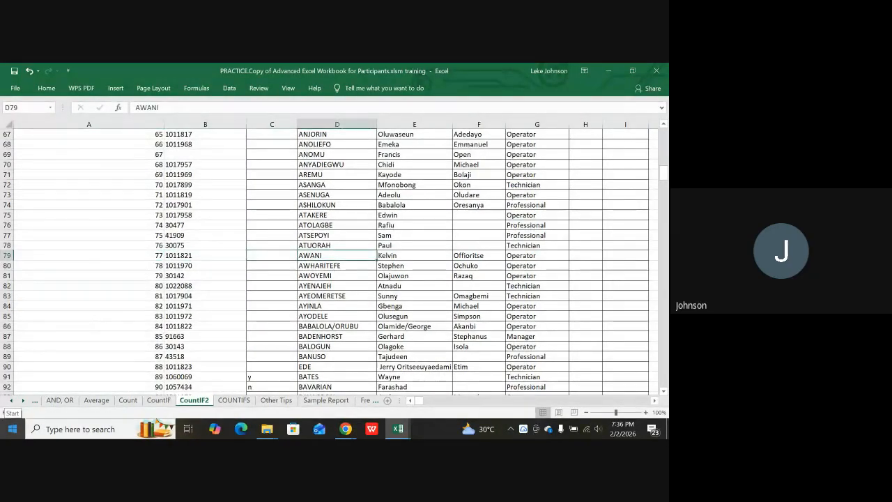
{"action": "key", "text": "Down"}
{"action": "key", "text": "Down"}
{"action": "key", "text": "Down"}
{"action": "key", "text": "Down"}
{"action": "key", "text": "Down"}
{"action": "key", "text": "Down"}
{"action": "key", "text": "Down"}
{"action": "key", "text": "Down"}
{"action": "key", "text": "Down"}
{"action": "key", "text": "Down"}
{"action": "key", "text": "Down"}
{"action": "key", "text": "Down"}
{"action": "key", "text": "Down"}
{"action": "key", "text": "Down"}
{"action": "key", "text": "Down"}
{"action": "key", "text": "Down"}
{"action": "key", "text": "Down"}
{"action": "key", "text": "Down"}
{"action": "key", "text": "Down"}
{"action": "key", "text": "Down"}
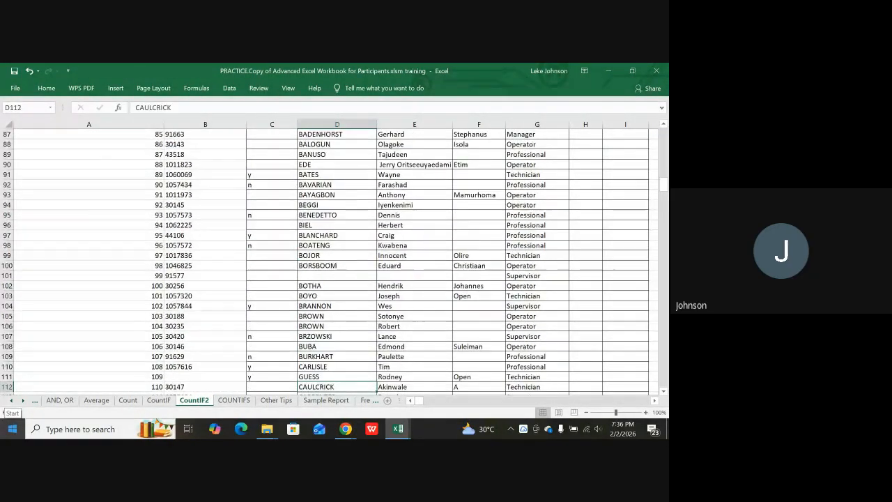
{"action": "key", "text": "Down"}
{"action": "key", "text": "Down"}
{"action": "key", "text": "Down"}
{"action": "key", "text": "Down"}
{"action": "key", "text": "Down"}
{"action": "key", "text": "Down"}
{"action": "key", "text": "Down"}
{"action": "key", "text": "Down"}
{"action": "key", "text": "Down"}
{"action": "key", "text": "Down"}
{"action": "key", "text": "Down"}
{"action": "key", "text": "Down"}
{"action": "key", "text": "Down"}
{"action": "key", "text": "Down"}
{"action": "key", "text": "Down"}
{"action": "key", "text": "Down"}
{"action": "key", "text": "Down"}
{"action": "key", "text": "Down"}
{"action": "key", "text": "Down"}
{"action": "key", "text": "Down"}
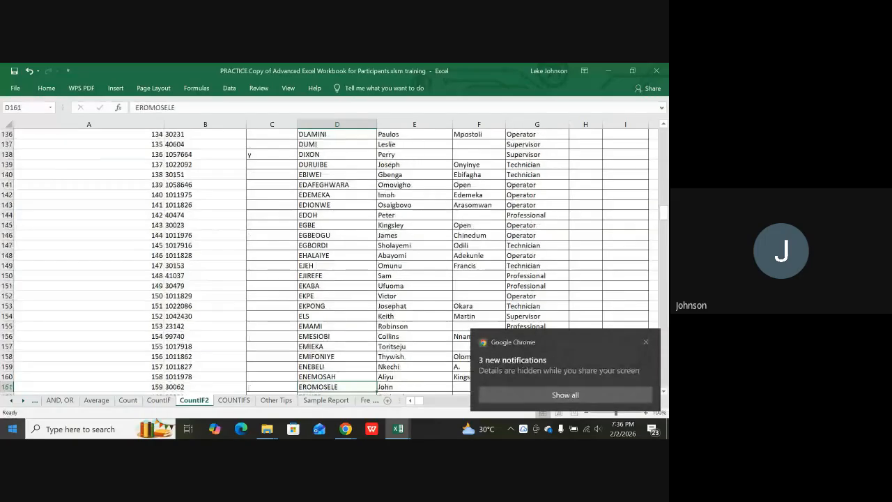
{"action": "key", "text": "Down"}
{"action": "key", "text": "Down"}
{"action": "key", "text": "Down"}
{"action": "key", "text": "Down"}
{"action": "key", "text": "Down"}
{"action": "key", "text": "Down"}
{"action": "key", "text": "Down"}
{"action": "key", "text": "Down"}
{"action": "key", "text": "Down"}
{"action": "key", "text": "Down"}
{"action": "key", "text": "Down"}
{"action": "key", "text": "Down"}
{"action": "key", "text": "Down"}
{"action": "key", "text": "Down"}
{"action": "key", "text": "Down"}
{"action": "key", "text": "Down"}
{"action": "key", "text": "Down"}
{"action": "key", "text": "Down"}
{"action": "key", "text": "Down"}
{"action": "key", "text": "Down"}
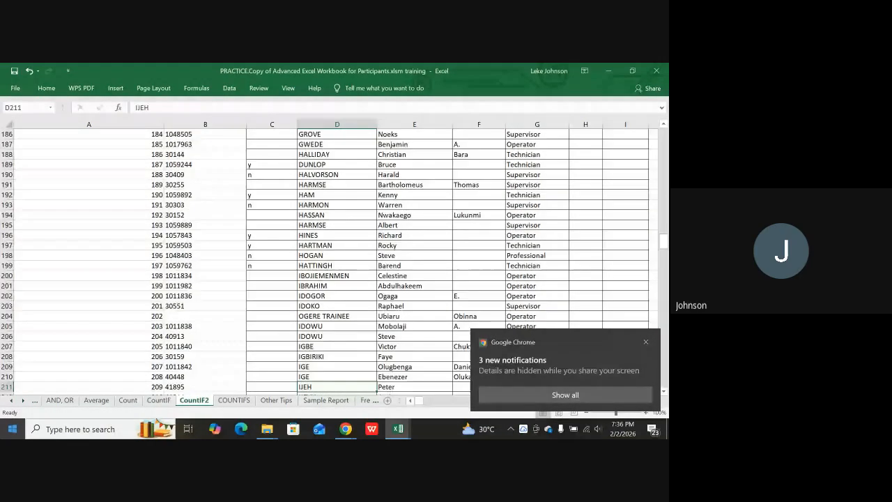
{"action": "key", "text": "Down"}
{"action": "key", "text": "Down"}
{"action": "key", "text": "Down"}
{"action": "key", "text": "Down"}
{"action": "key", "text": "Down"}
{"action": "key", "text": "Down"}
{"action": "key", "text": "Down"}
{"action": "key", "text": "Down"}
{"action": "key", "text": "Down"}
{"action": "key", "text": "Down"}
{"action": "key", "text": "Down"}
{"action": "key", "text": "Down"}
{"action": "key", "text": "Down"}
{"action": "key", "text": "Down"}
{"action": "key", "text": "Down"}
{"action": "key", "text": "Down"}
{"action": "key", "text": "Down"}
{"action": "key", "text": "Down"}
{"action": "key", "text": "Down"}
{"action": "key", "text": "Down"}
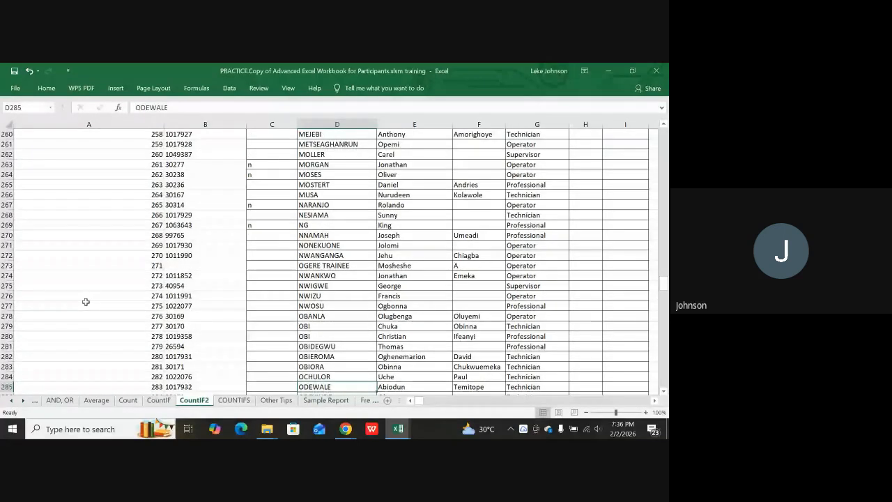
{"action": "scroll", "coordinate": [302, 307], "scroll_direction": "down", "scroll_amount": 20}
{"action": "scroll", "coordinate": [302, 307], "scroll_direction": "down", "scroll_amount": 7}
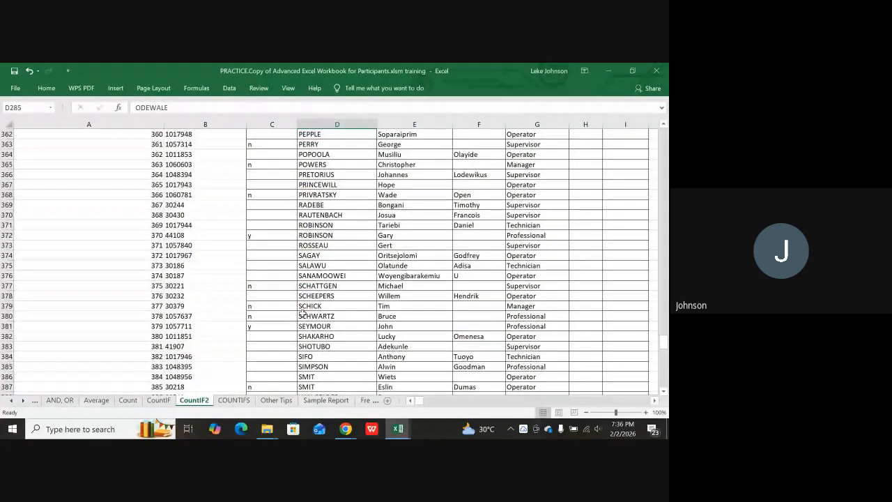
{"action": "scroll", "coordinate": [302, 312], "scroll_direction": "down", "scroll_amount": 20}
{"action": "scroll", "coordinate": [302, 312], "scroll_direction": "up", "scroll_amount": 1}
{"action": "scroll", "coordinate": [303, 312], "scroll_direction": "down", "scroll_amount": 1}
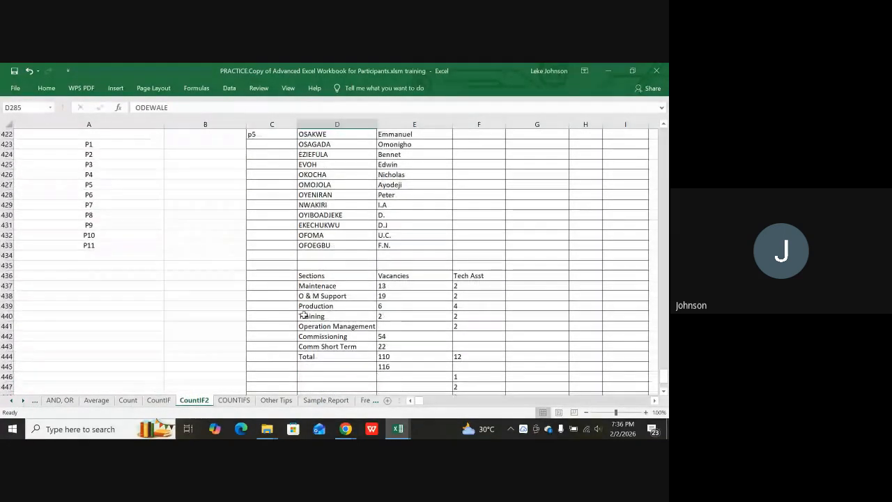
{"action": "scroll", "coordinate": [303, 314], "scroll_direction": "down", "scroll_amount": 1}
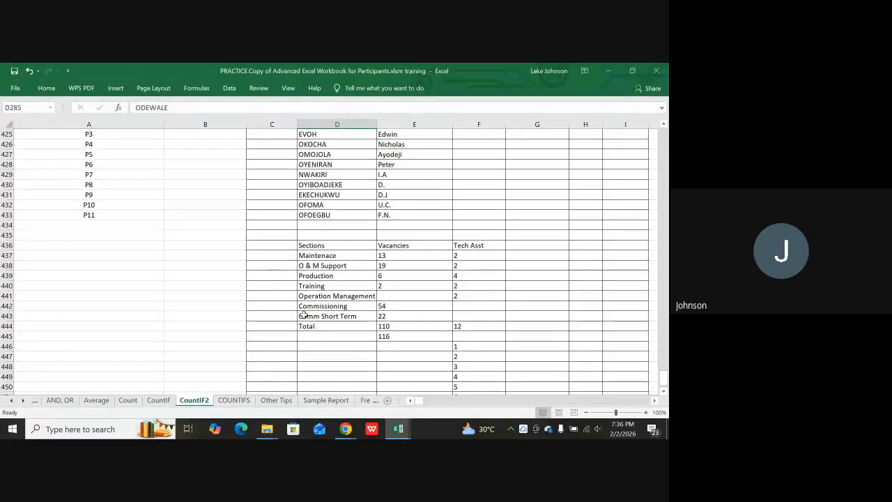
Review the Maintenace Tech Asst and the O & M Support, Training and Production section figures.
{"action": "scroll", "coordinate": [303, 314], "scroll_direction": "down", "scroll_amount": 1}
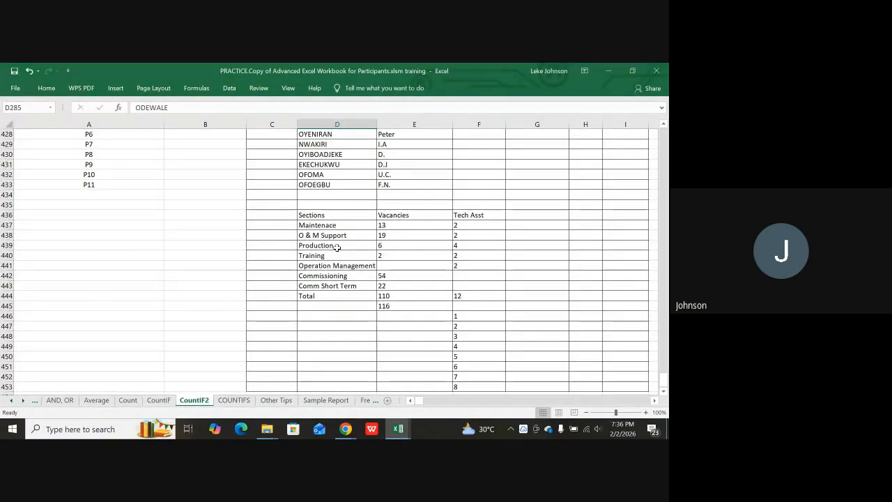
{"action": "left_click", "coordinate": [459, 224]}
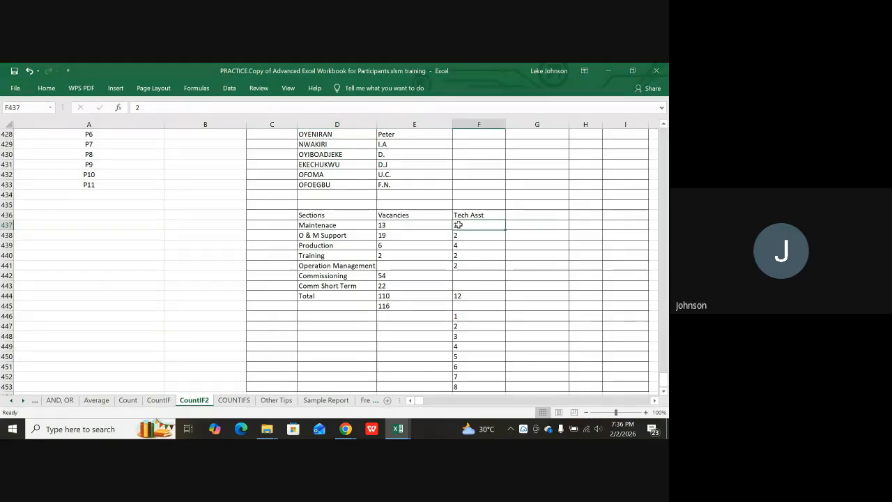
{"action": "left_click", "coordinate": [409, 235]}
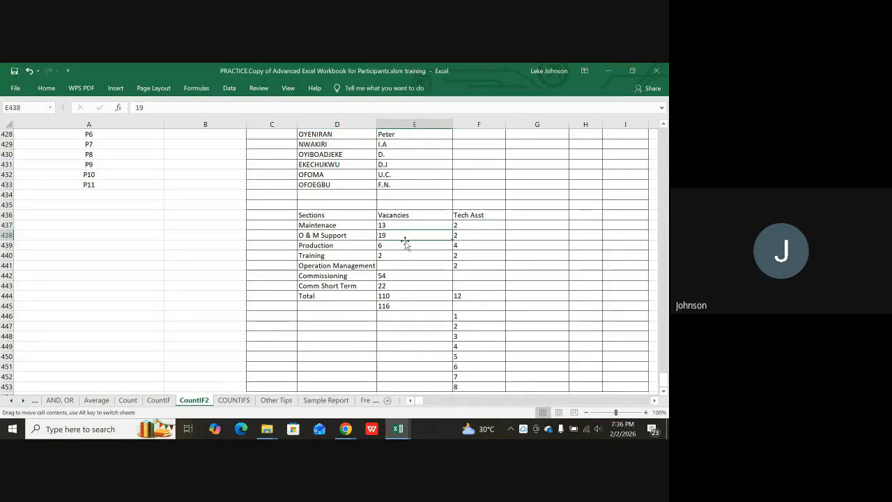
{"action": "left_click", "coordinate": [396, 256]}
{"action": "left_click", "coordinate": [305, 235]}
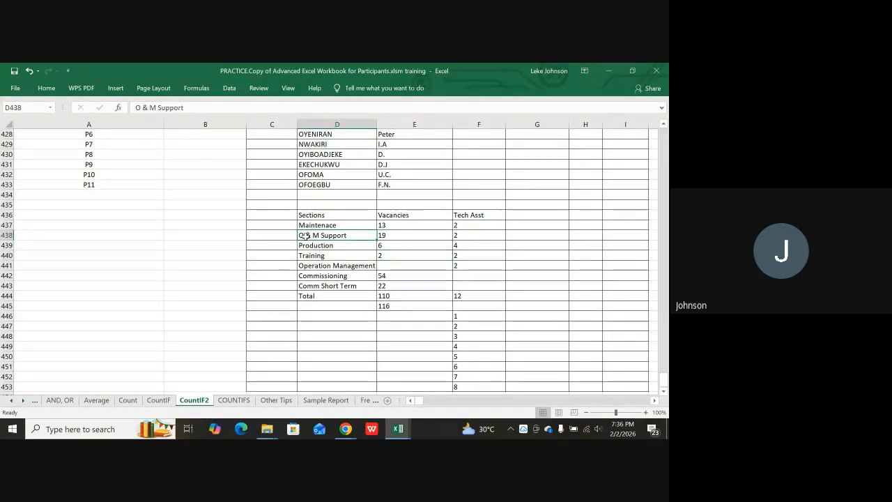
{"action": "left_click", "coordinate": [307, 246]}
Check the Tech Asst total of 12, Vacancies total of 110 and Comm Short Term's 22.
{"action": "scroll", "coordinate": [433, 296], "scroll_direction": "down", "scroll_amount": 2}
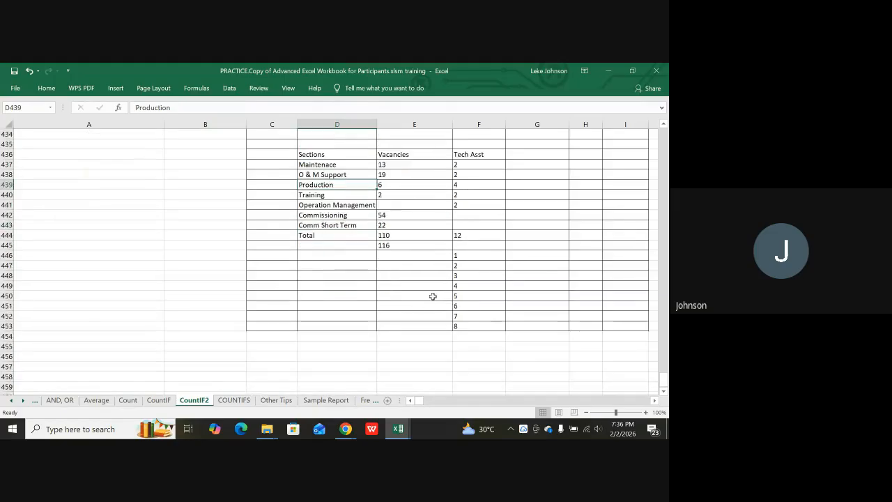
{"action": "left_click", "coordinate": [460, 246]}
{"action": "left_click", "coordinate": [458, 257]}
{"action": "left_click", "coordinate": [457, 276]}
{"action": "left_click", "coordinate": [456, 265]}
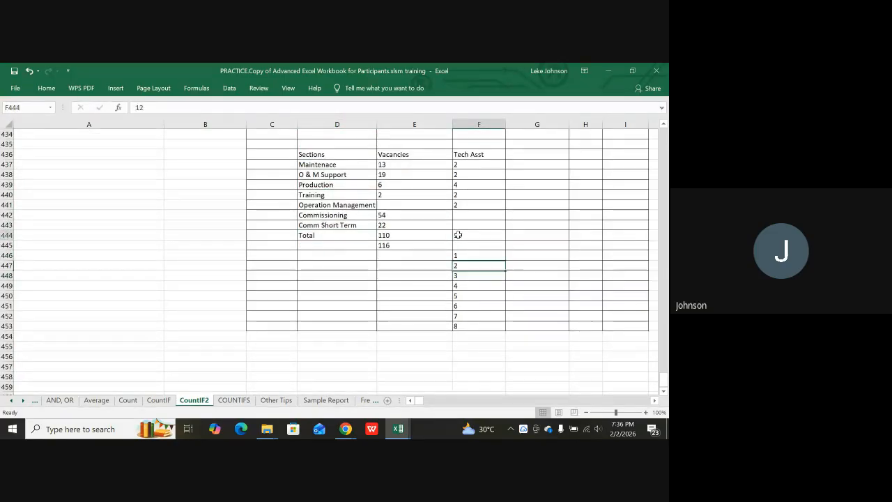
{"action": "left_click", "coordinate": [458, 236]}
{"action": "left_click", "coordinate": [396, 245]}
{"action": "left_click", "coordinate": [394, 234]}
{"action": "left_click", "coordinate": [389, 224]}
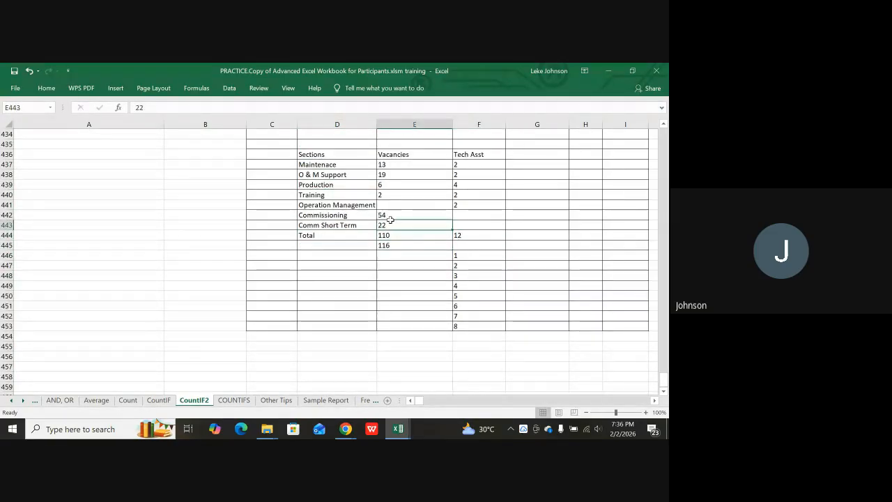
Recheck the Maintenace (13) and O & M Support (19) vacancies and the Comm Short Term section.
{"action": "scroll", "coordinate": [436, 213], "scroll_direction": "up", "scroll_amount": 1}
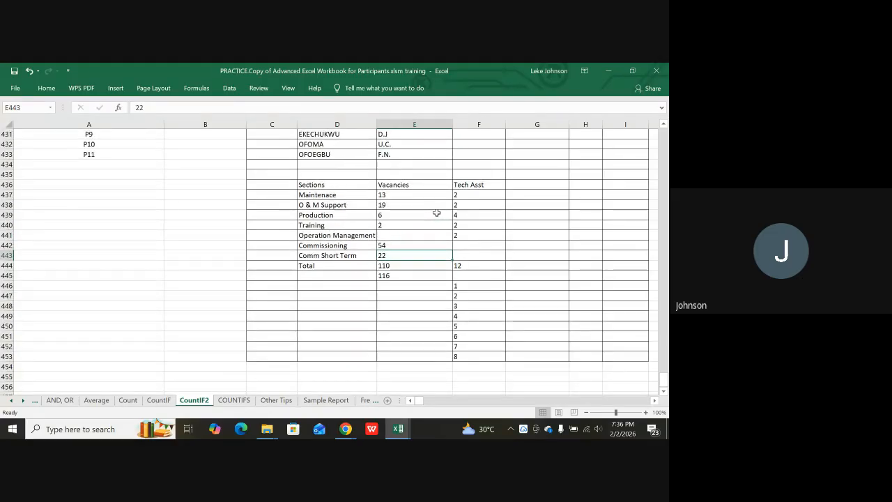
{"action": "scroll", "coordinate": [437, 212], "scroll_direction": "up", "scroll_amount": 9}
{"action": "scroll", "coordinate": [437, 214], "scroll_direction": "down", "scroll_amount": 2}
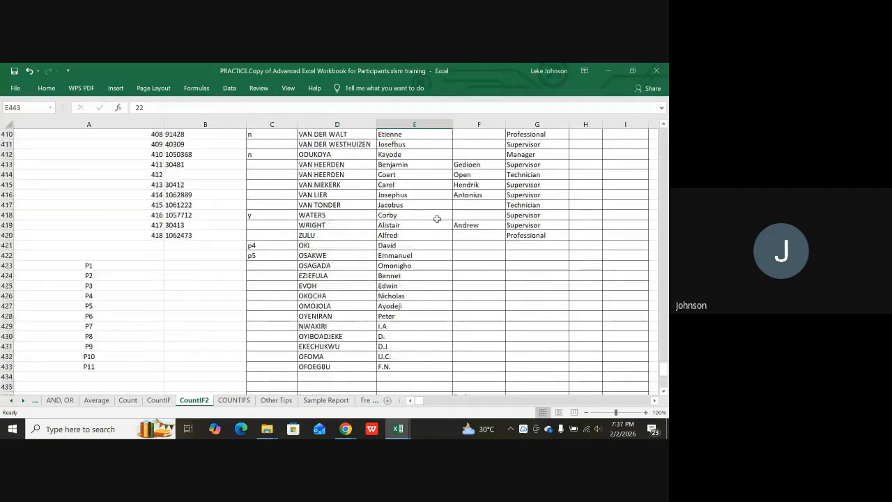
{"action": "scroll", "coordinate": [437, 223], "scroll_direction": "down", "scroll_amount": 5}
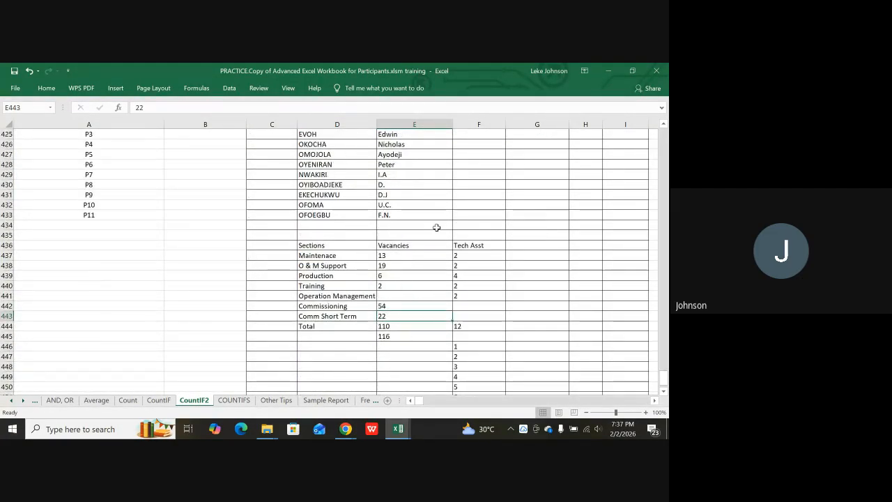
{"action": "scroll", "coordinate": [436, 227], "scroll_direction": "down", "scroll_amount": 2}
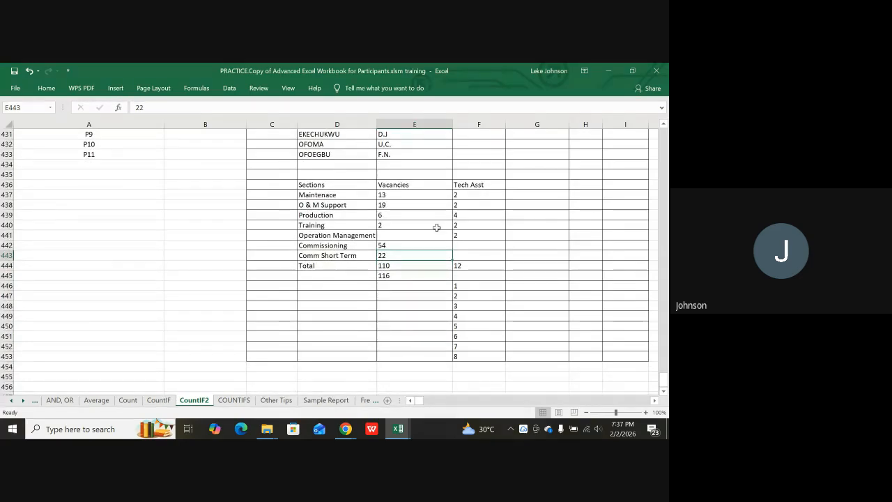
{"action": "scroll", "coordinate": [437, 227], "scroll_direction": "up", "scroll_amount": 2}
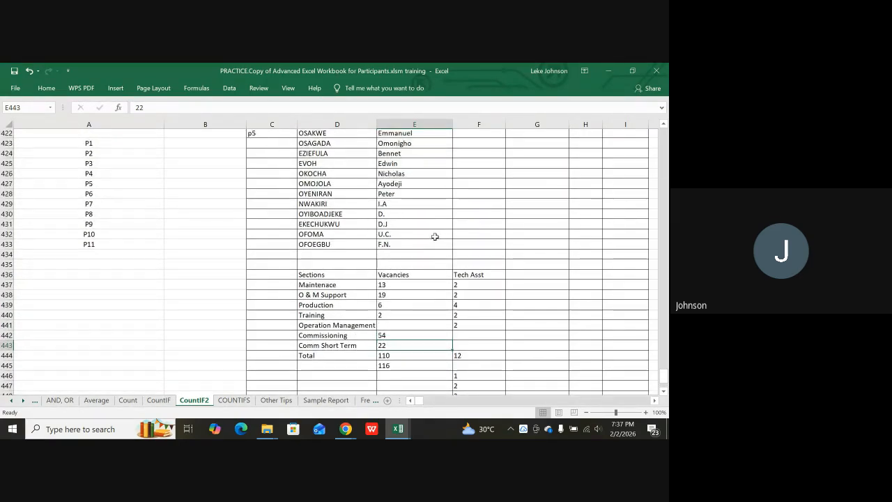
{"action": "scroll", "coordinate": [436, 230], "scroll_direction": "up", "scroll_amount": 1}
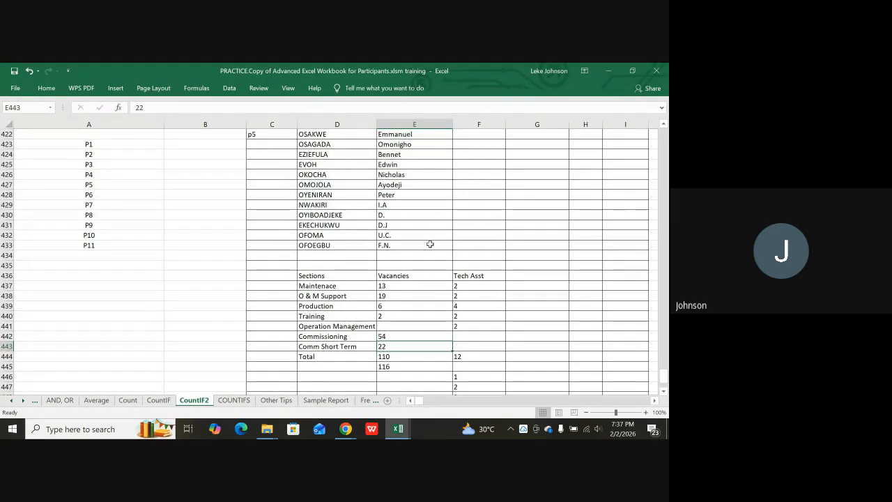
{"action": "left_click", "coordinate": [390, 285]}
{"action": "left_click", "coordinate": [388, 296]}
{"action": "left_click", "coordinate": [361, 347]}
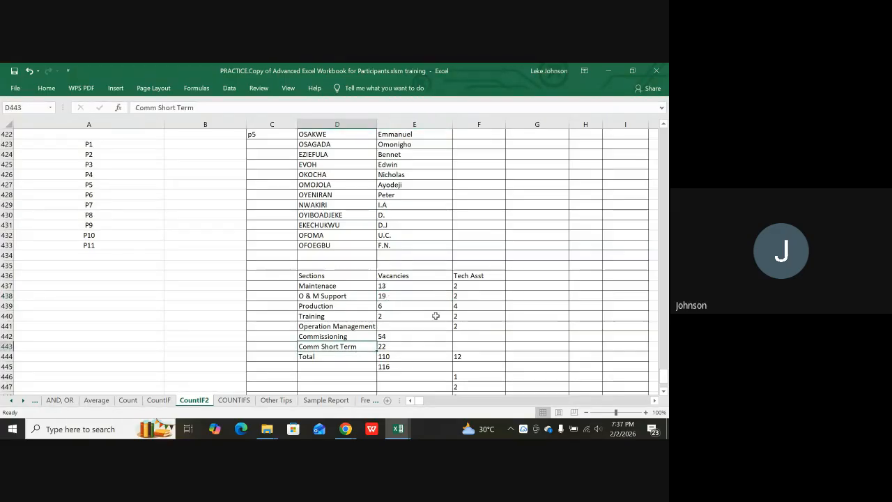
Switch to the COUNTIFS sheet with its sales-quota examples.
{"action": "scroll", "coordinate": [453, 292], "scroll_direction": "up", "scroll_amount": 6}
{"action": "scroll", "coordinate": [451, 291], "scroll_direction": "up", "scroll_amount": 12}
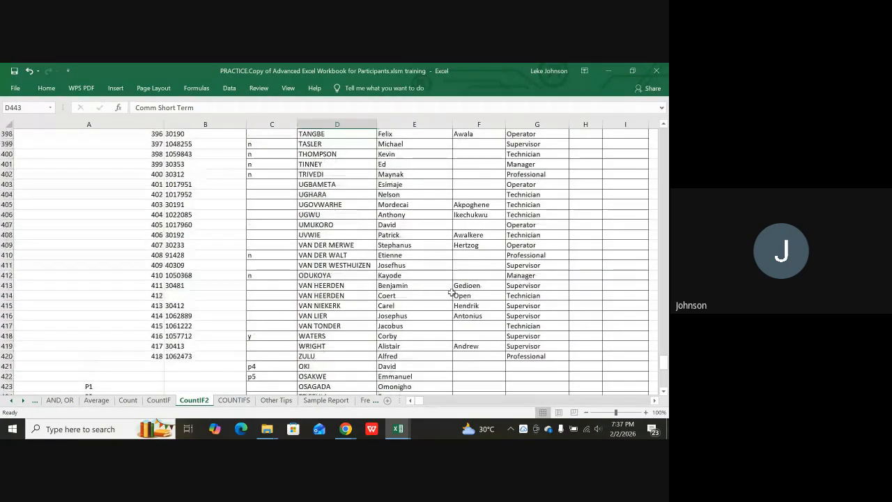
{"action": "scroll", "coordinate": [452, 292], "scroll_direction": "up", "scroll_amount": 3}
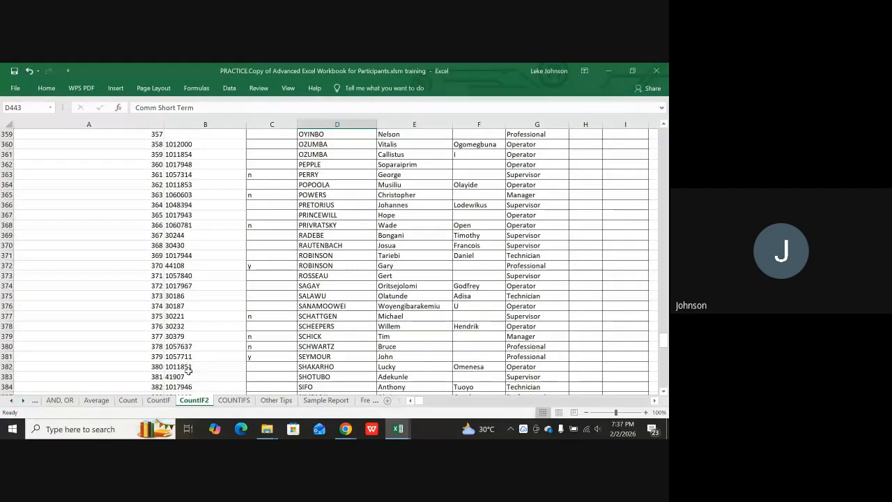
{"action": "left_click", "coordinate": [234, 403]}
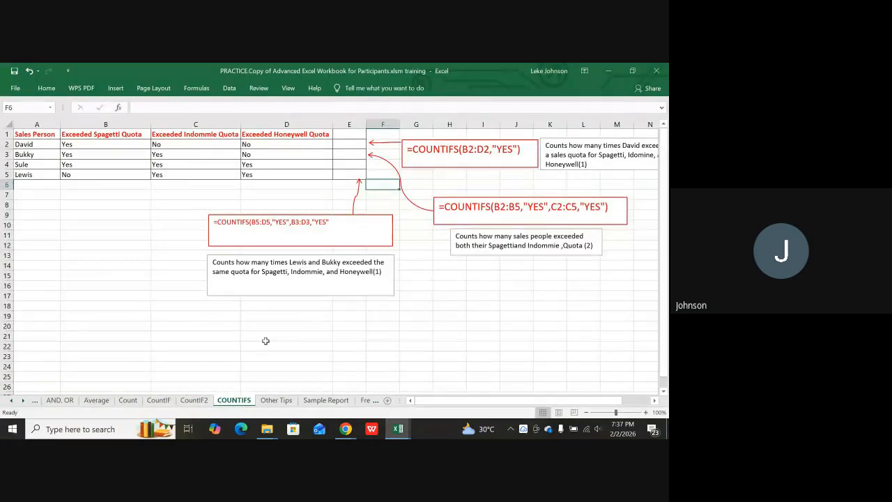
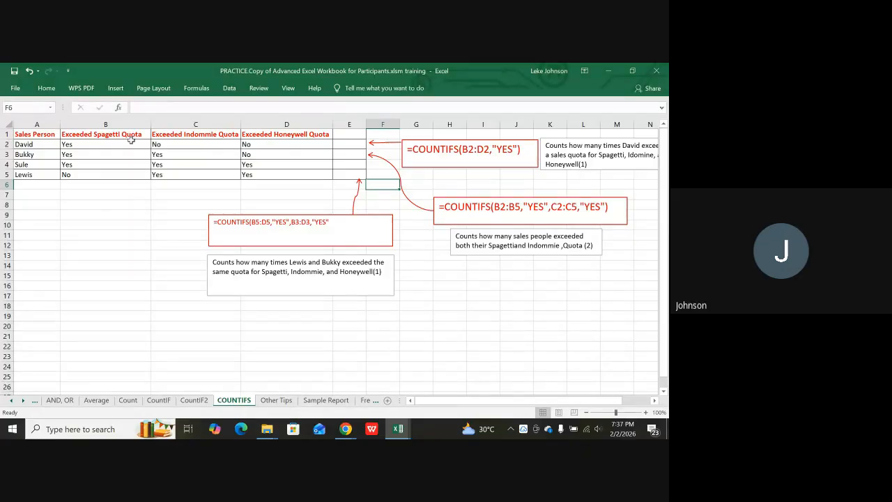
Look over the quota table and the note explaining David's quota count.
{"action": "left_click", "coordinate": [86, 164]}
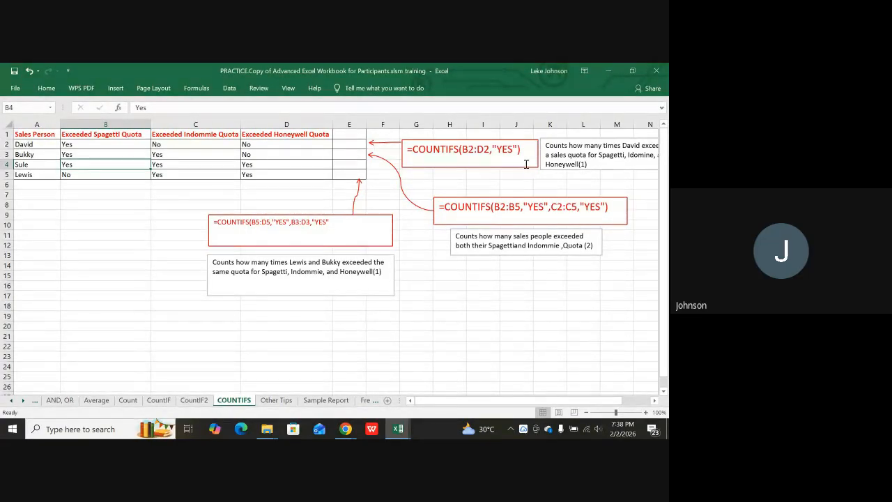
{"action": "left_click", "coordinate": [560, 156]}
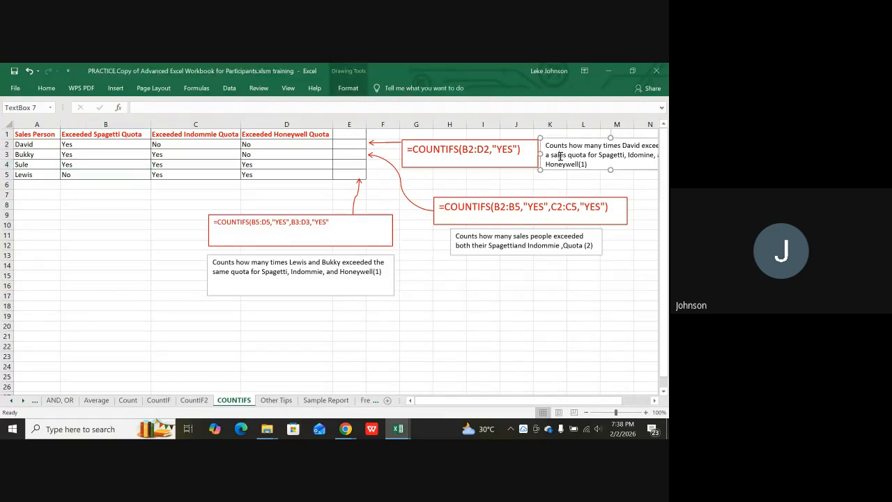
{"action": "left_click", "coordinate": [526, 192]}
{"action": "left_click", "coordinate": [566, 178]}
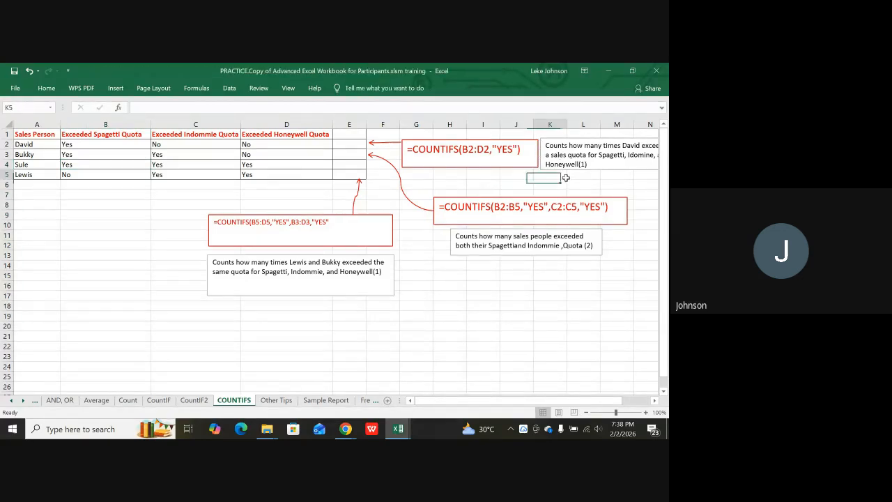
{"action": "key", "text": "Right"}
{"action": "key", "text": "Right"}
{"action": "key", "text": "Right"}
{"action": "key", "text": "Right"}
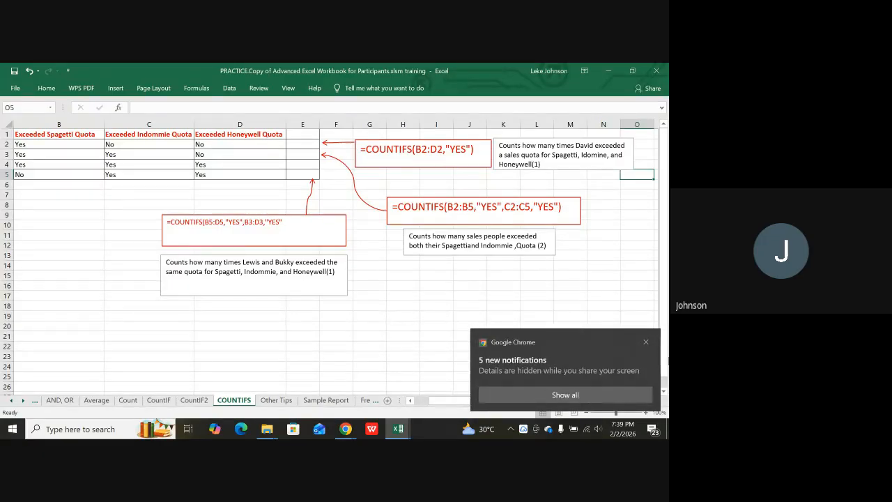
Dismiss the Chrome notification and move between David's and Bukky's rows in the names list.
{"action": "left_click", "coordinate": [646, 343]}
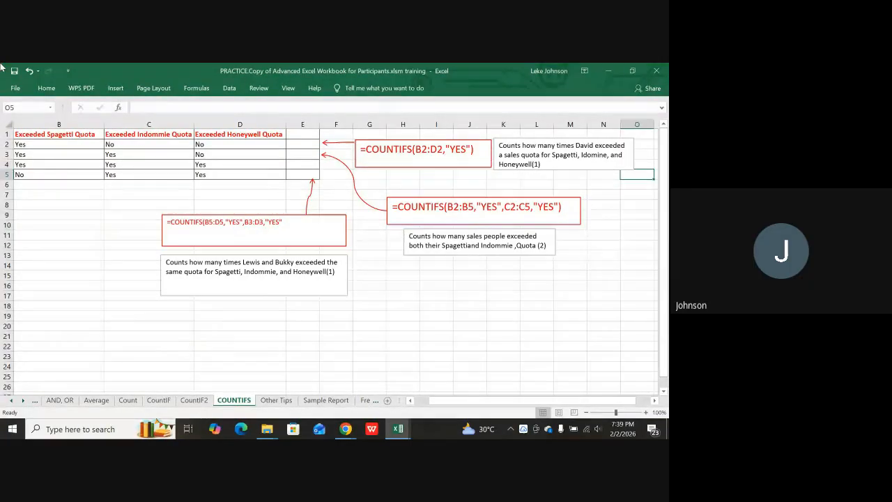
{"action": "key", "text": "Left"}
{"action": "key", "text": "Left"}
{"action": "key", "text": "Left"}
{"action": "key", "text": "Left"}
{"action": "key", "text": "Left"}
{"action": "key", "text": "Left"}
{"action": "key", "text": "Left"}
{"action": "key", "text": "Left"}
{"action": "key", "text": "Left"}
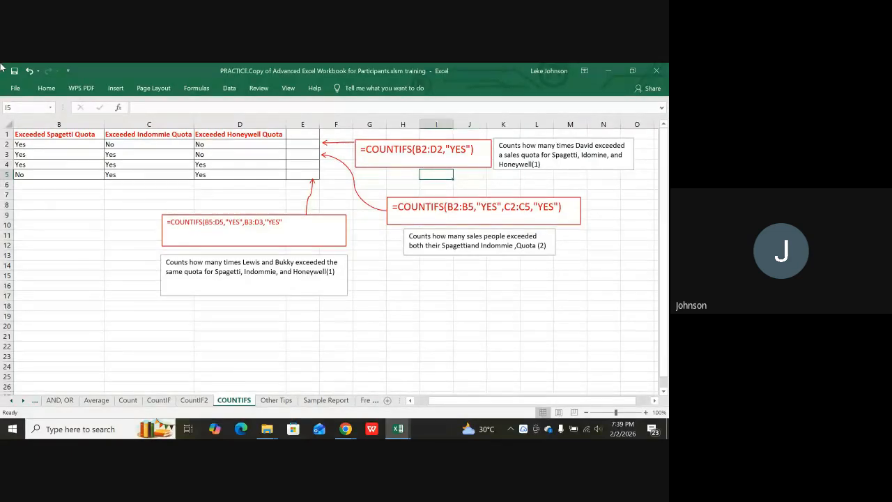
{"action": "key", "text": "Left"}
{"action": "key", "text": "Left"}
{"action": "key", "text": "Left"}
{"action": "key", "text": "Left"}
{"action": "key", "text": "Left"}
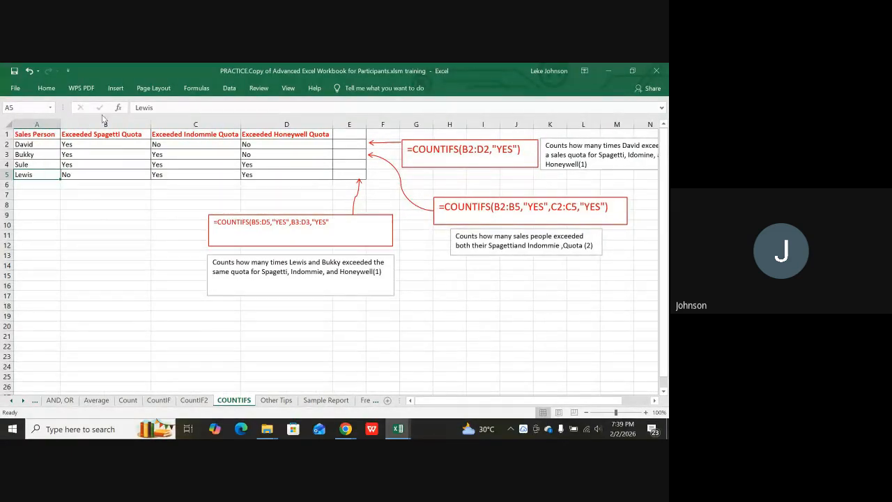
{"action": "key", "text": "Up"}
{"action": "key", "text": "Up"}
{"action": "key", "text": "Up"}
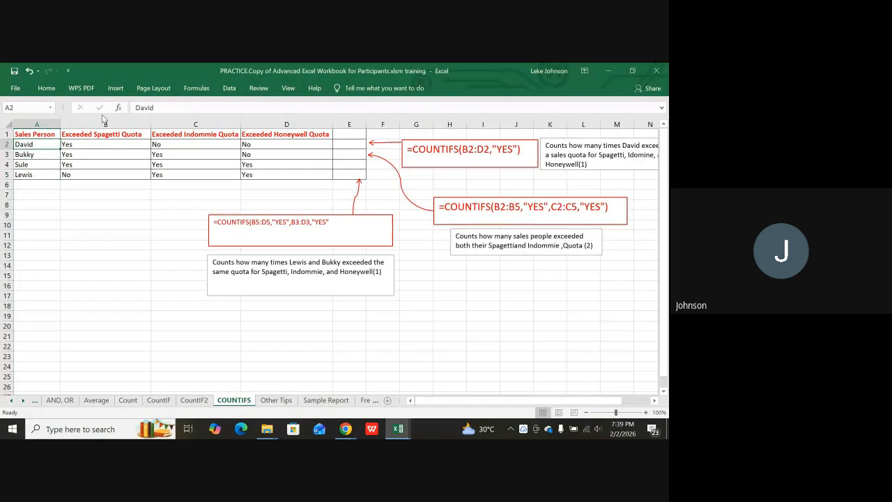
{"action": "key", "text": "Down"}
{"action": "key", "text": "Up"}
{"action": "key", "text": "Down"}
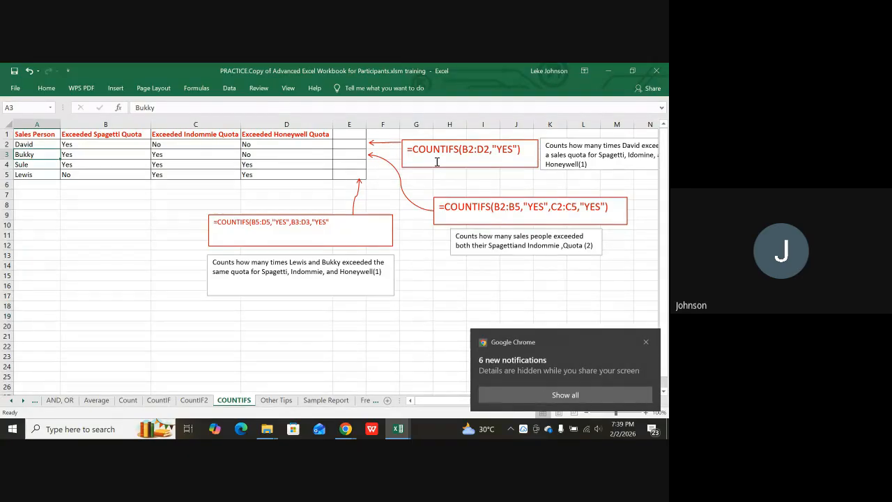
{"action": "left_click", "coordinate": [84, 428]}
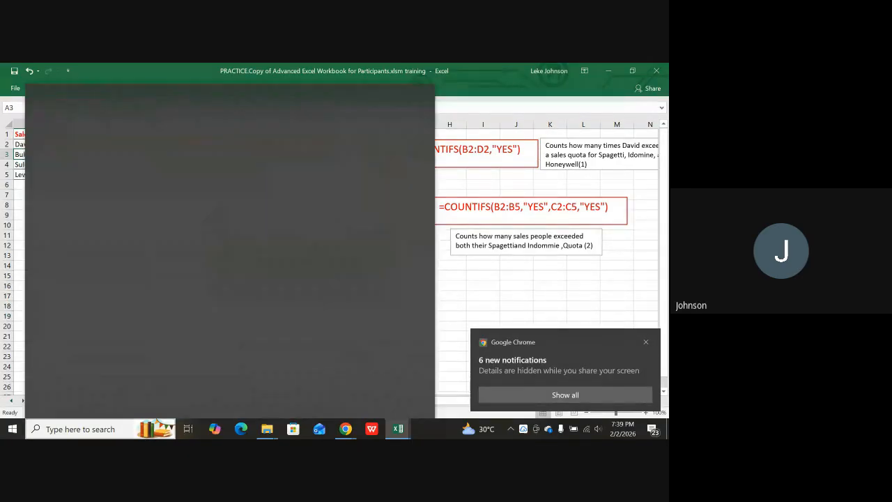
{"action": "left_click", "coordinate": [568, 227]}
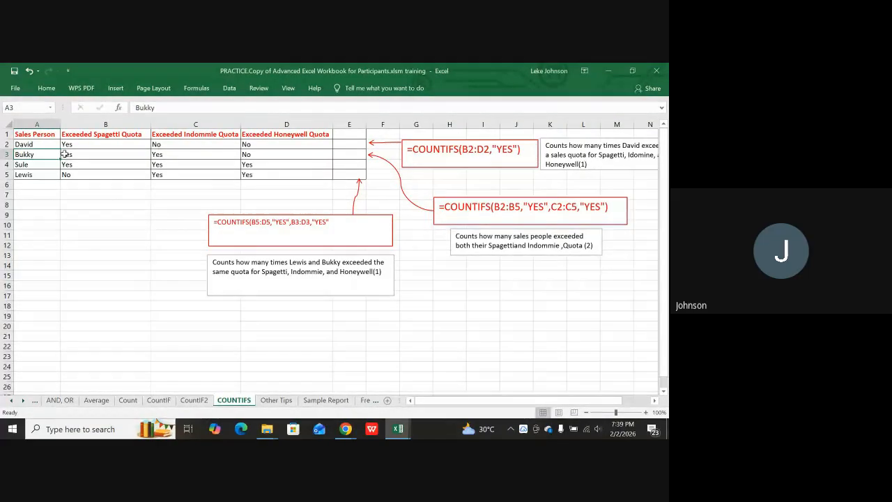
Review David's Spagetti, Indommie and Honeywell quota answers in B2:D2.
{"action": "left_click", "coordinate": [108, 124]}
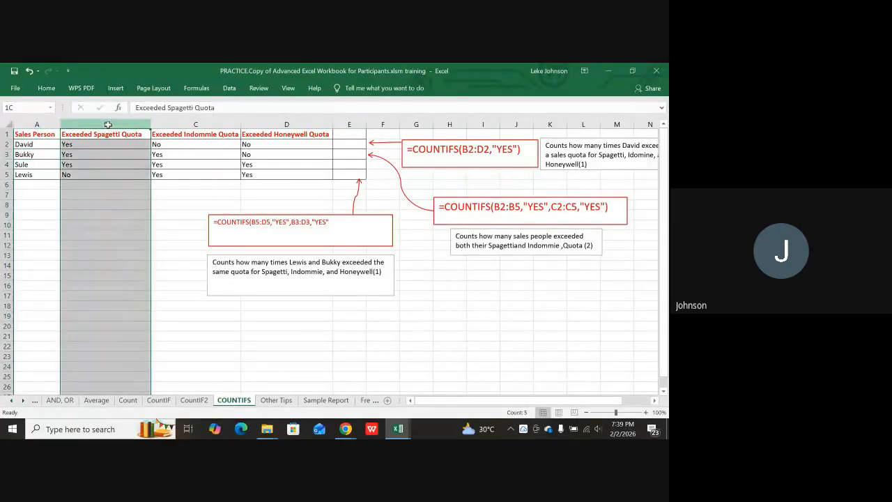
{"action": "left_click", "coordinate": [97, 144]}
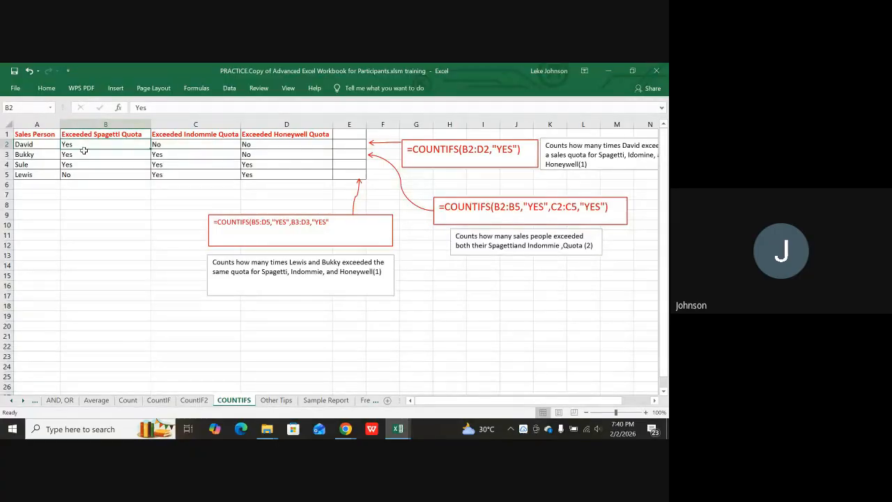
{"action": "left_click", "coordinate": [190, 150]}
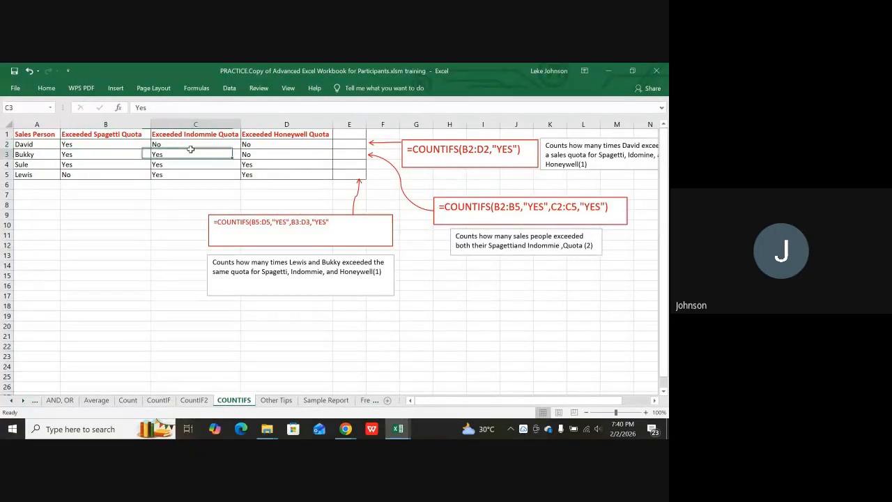
{"action": "left_click", "coordinate": [188, 143]}
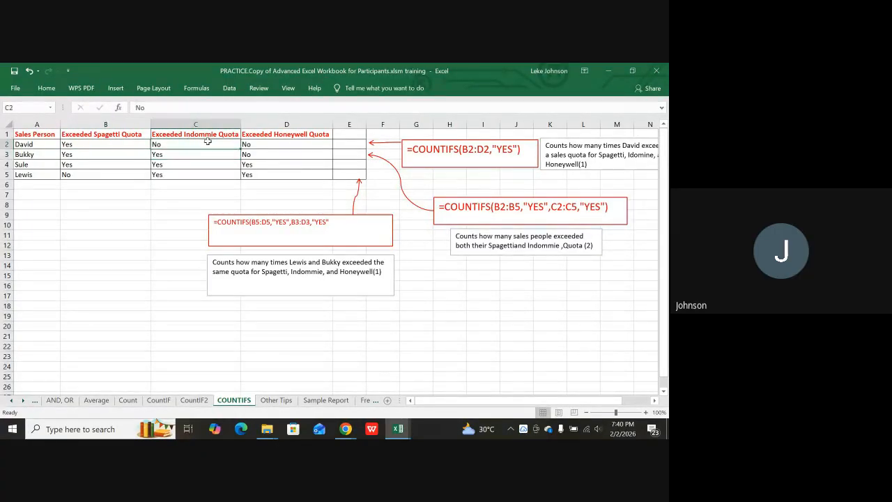
{"action": "left_click", "coordinate": [278, 146]}
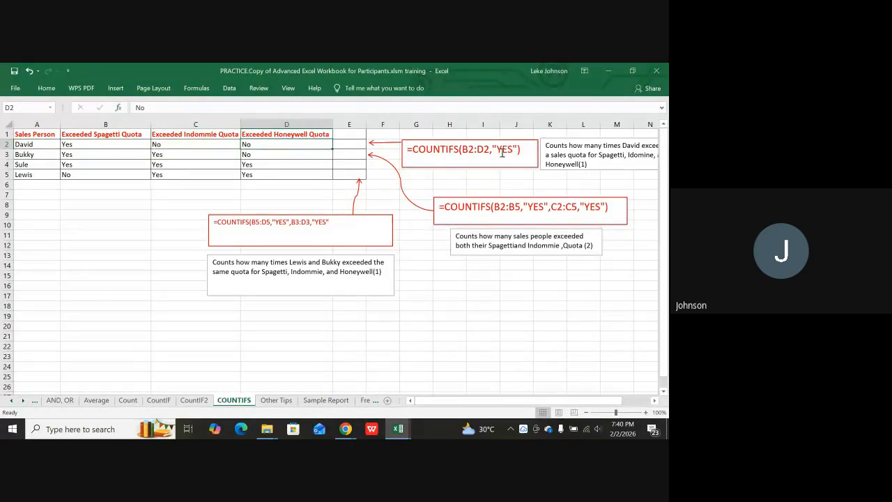
{"action": "left_click", "coordinate": [83, 145]}
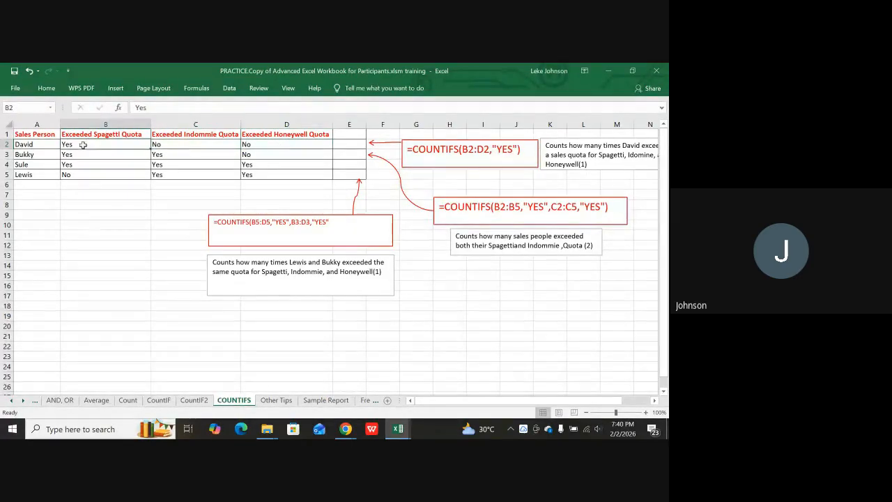
{"action": "left_click", "coordinate": [171, 146]}
{"action": "left_click", "coordinate": [263, 145]}
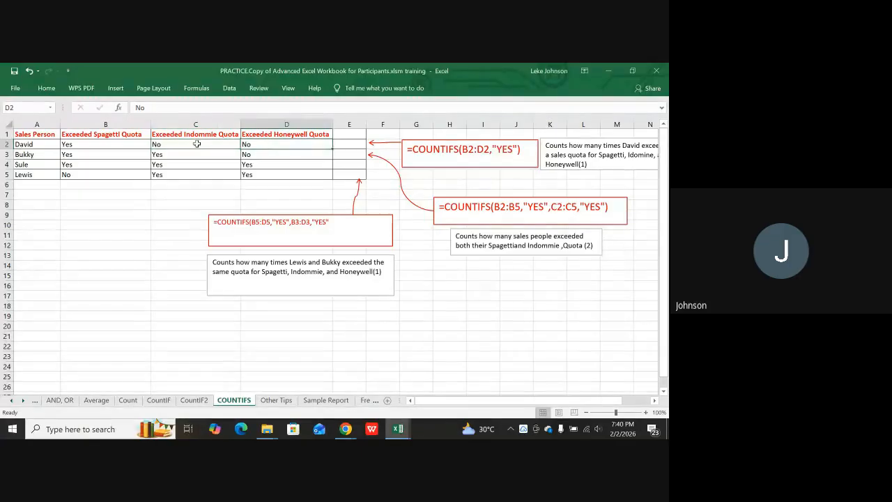
{"action": "left_click", "coordinate": [113, 137]}
{"action": "left_click", "coordinate": [129, 145]}
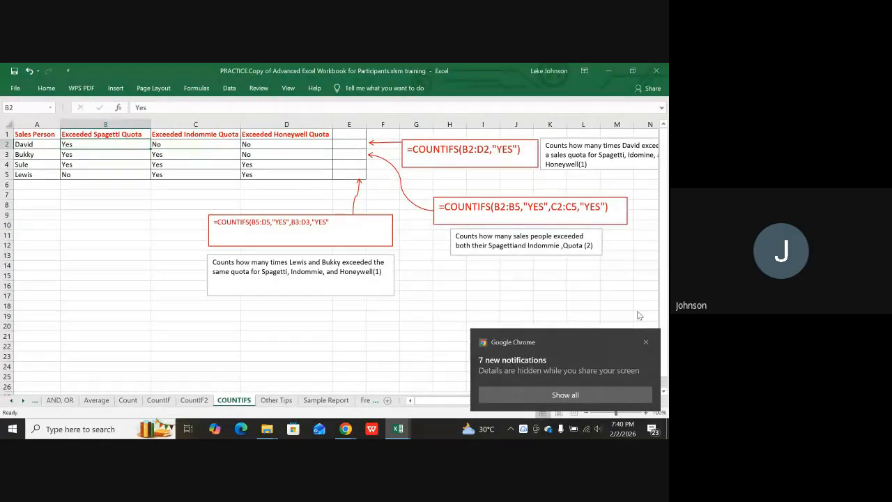
Enter =COUNTIFS(B2:D2,"yes") in E2, returning 1 for David.
{"action": "left_click", "coordinate": [339, 145]}
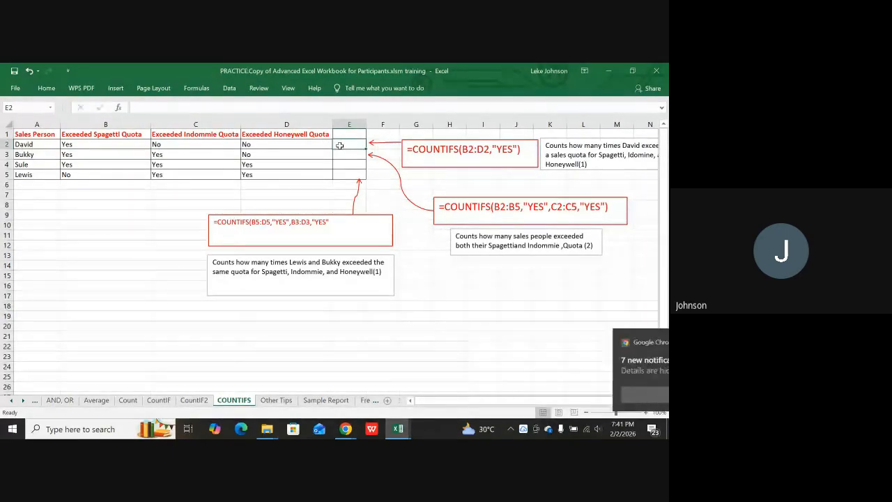
{"action": "type", "text": "="}
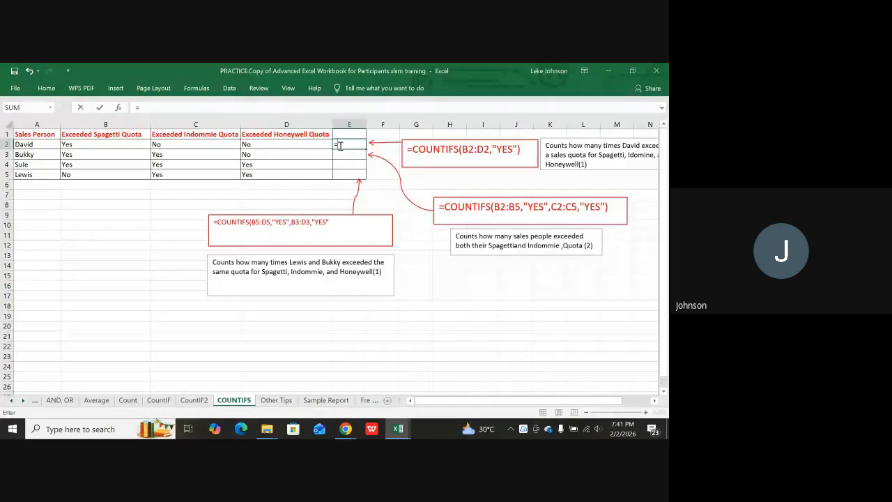
{"action": "type", "text": "count"}
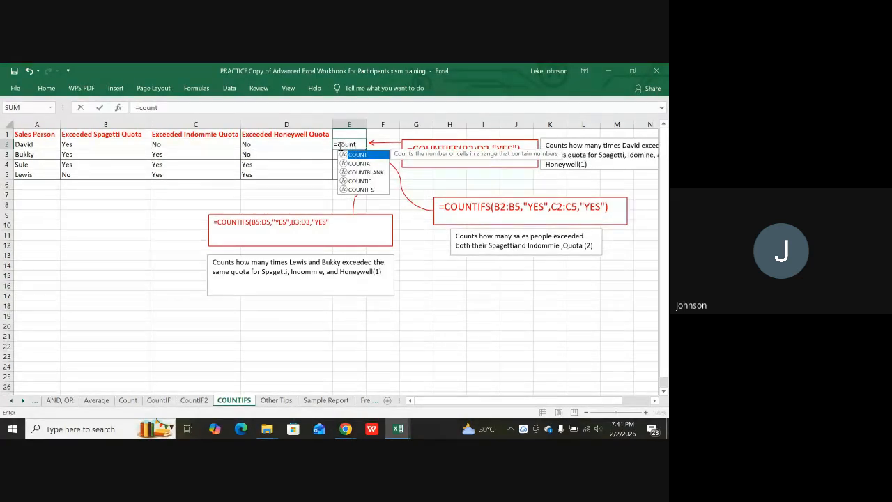
{"action": "type", "text": "if"}
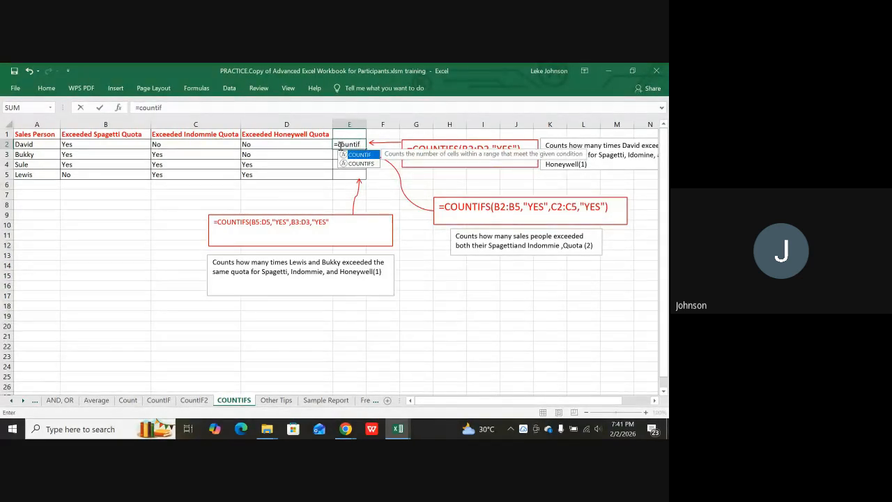
{"action": "type", "text": "s"}
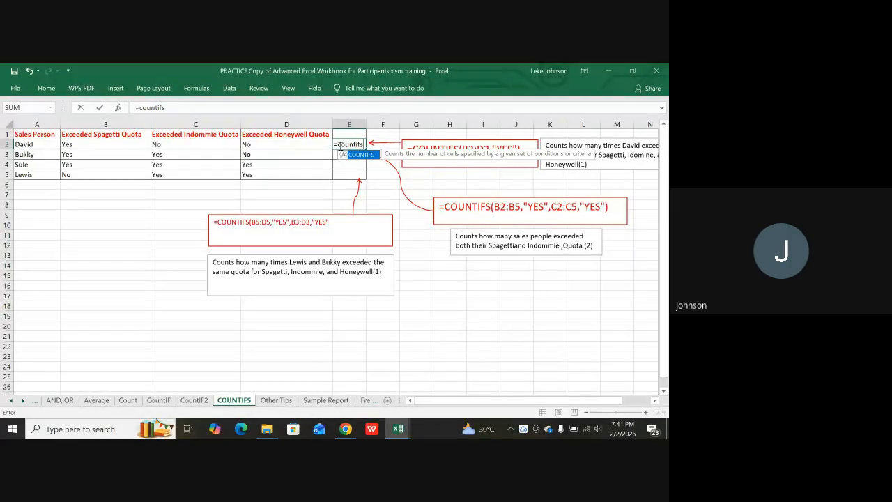
{"action": "type", "text": "("}
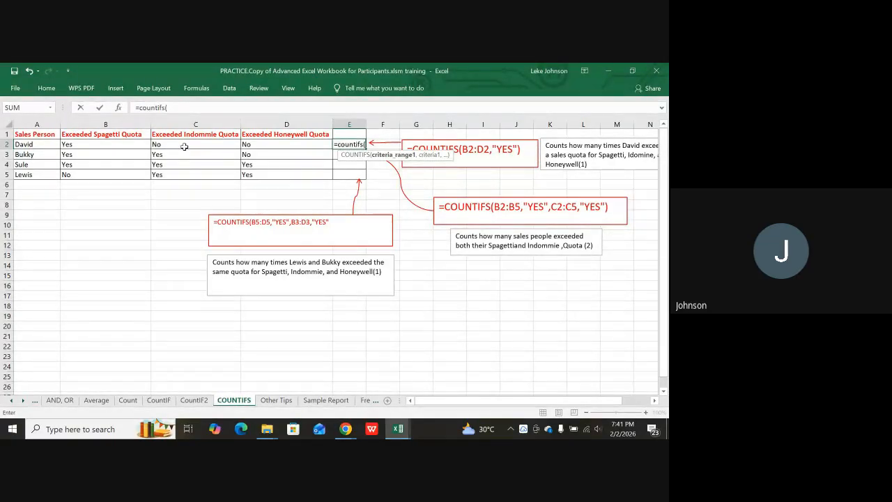
{"action": "left_click", "coordinate": [99, 146]}
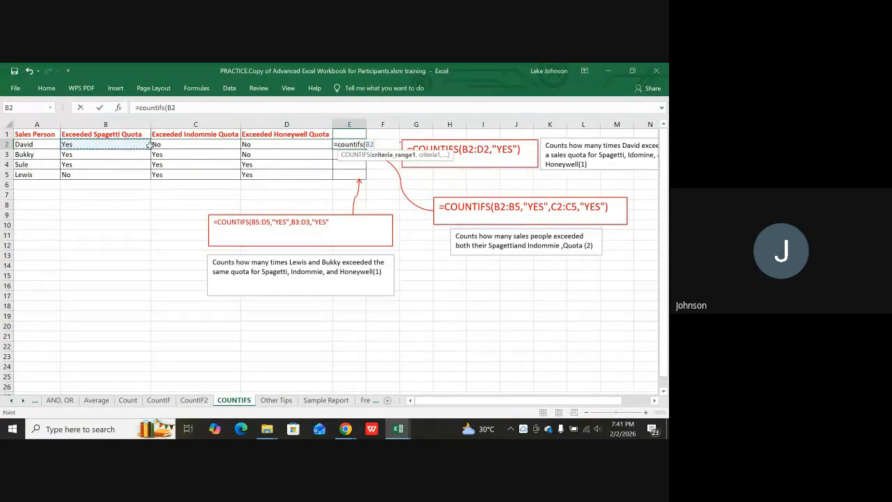
{"action": "left_click_drag", "start_coordinate": [148, 144], "coordinate": [328, 144]}
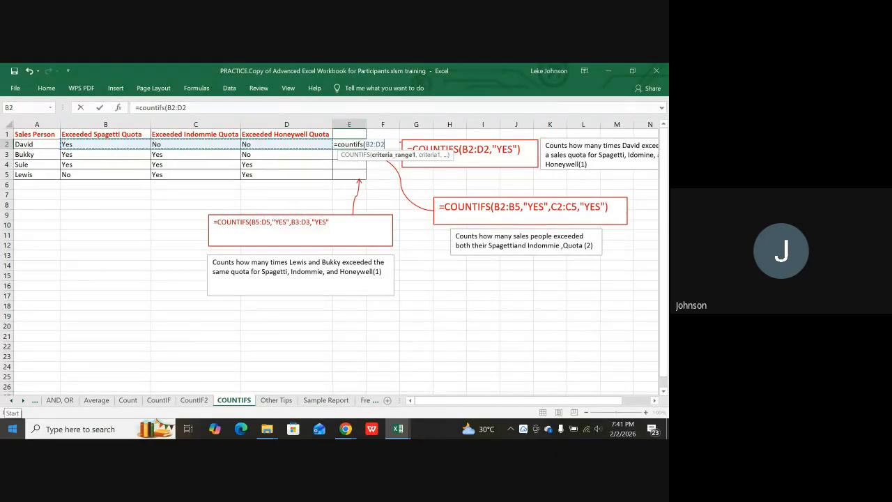
{"action": "type", "text": ","}
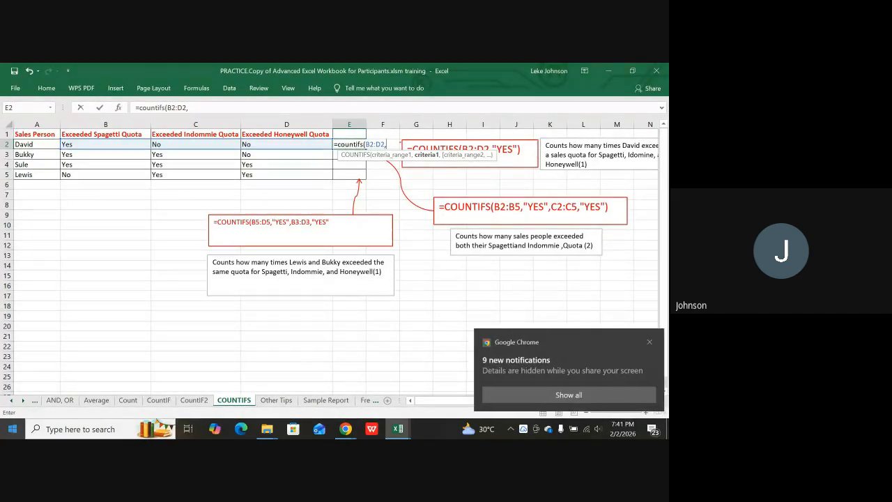
{"action": "type", "text": "\""}
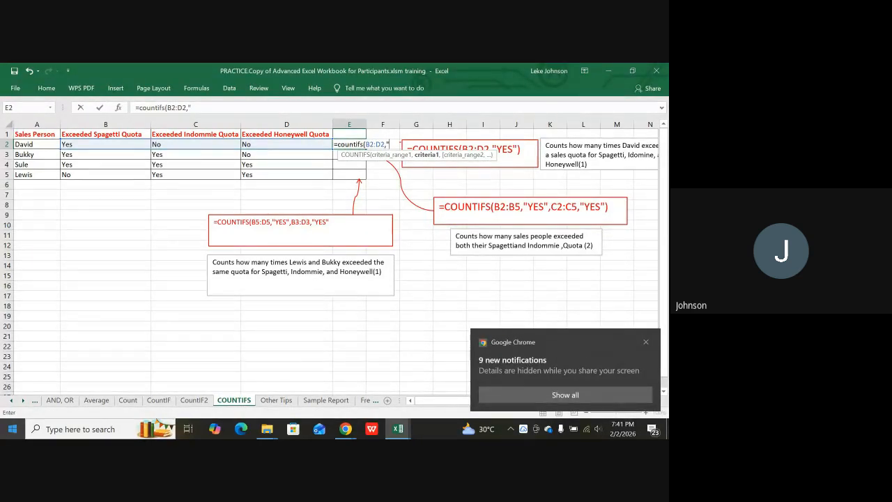
{"action": "type", "text": "yes"}
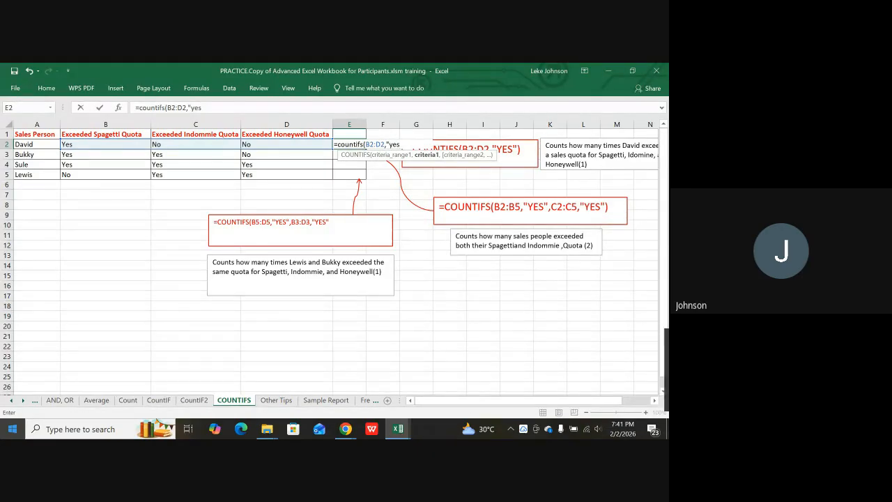
{"action": "type", "text": "\""}
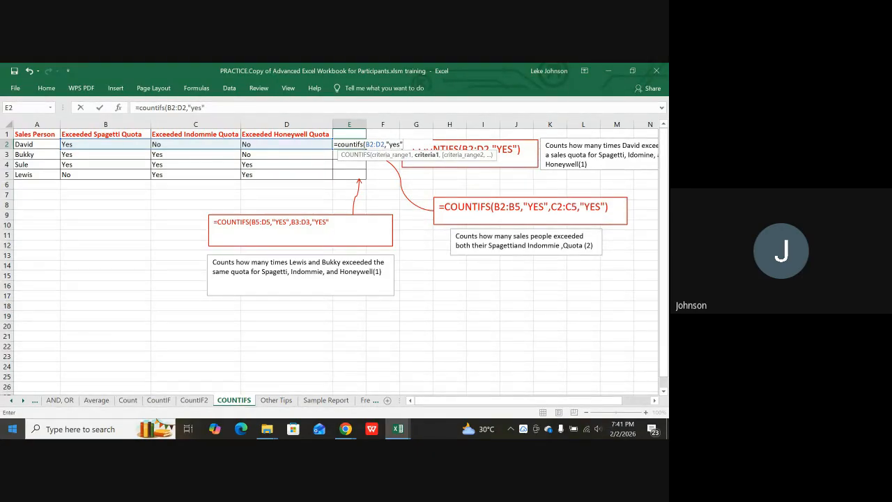
{"action": "type", "text": ")"}
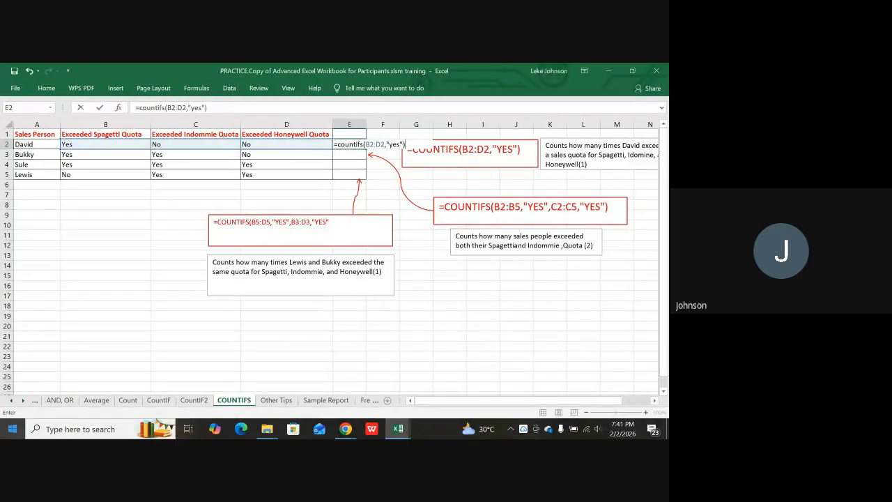
{"action": "key", "text": "Return"}
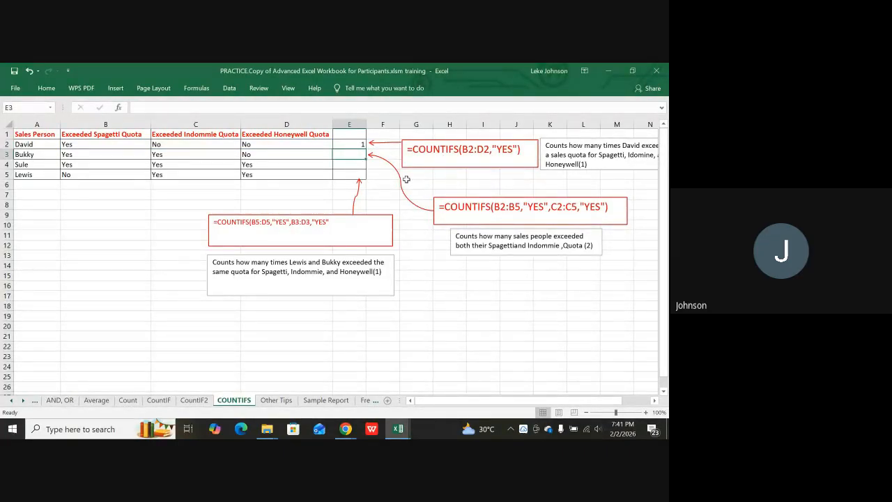
{"action": "left_click", "coordinate": [357, 144]}
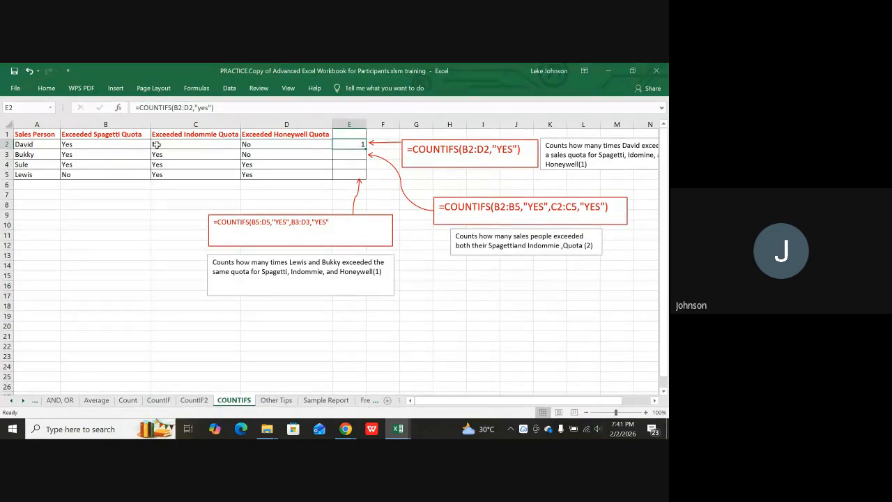
{"action": "left_click", "coordinate": [117, 144]}
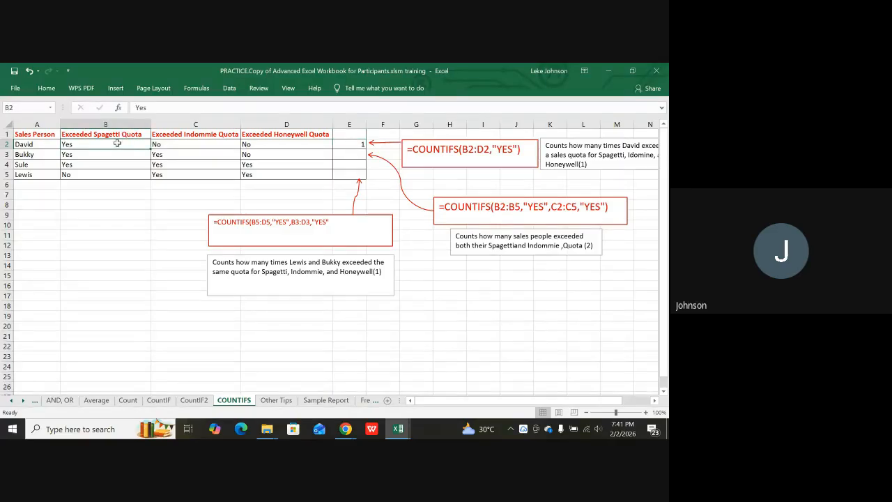
{"action": "left_click", "coordinate": [185, 145]}
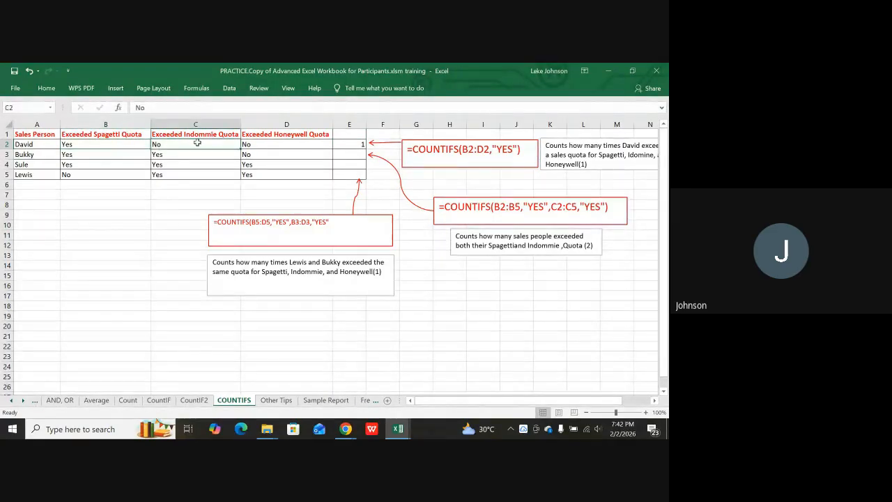
{"action": "left_click", "coordinate": [276, 136]}
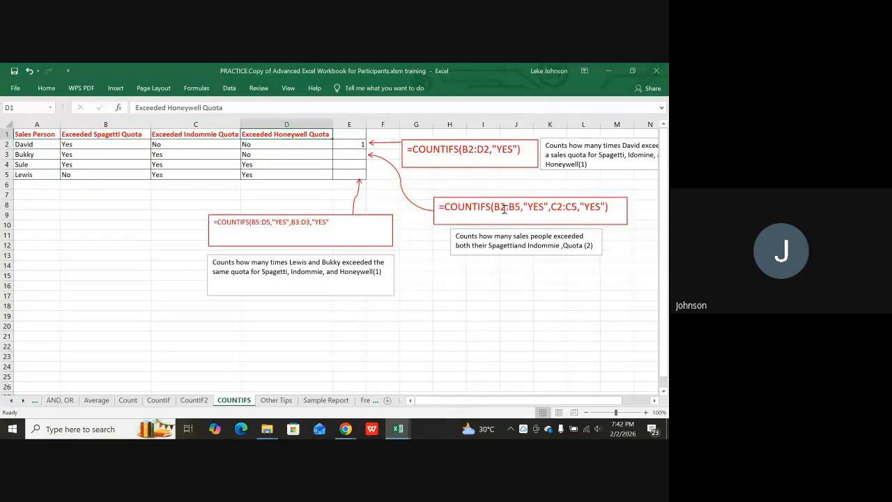
{"action": "left_click", "coordinate": [619, 185]}
{"action": "key", "text": "Right"}
{"action": "key", "text": "Right"}
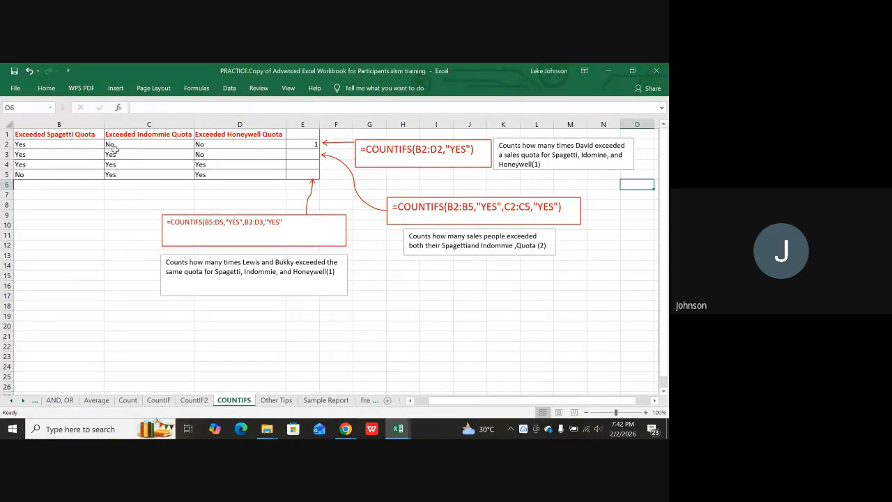
{"action": "left_click", "coordinate": [68, 145]}
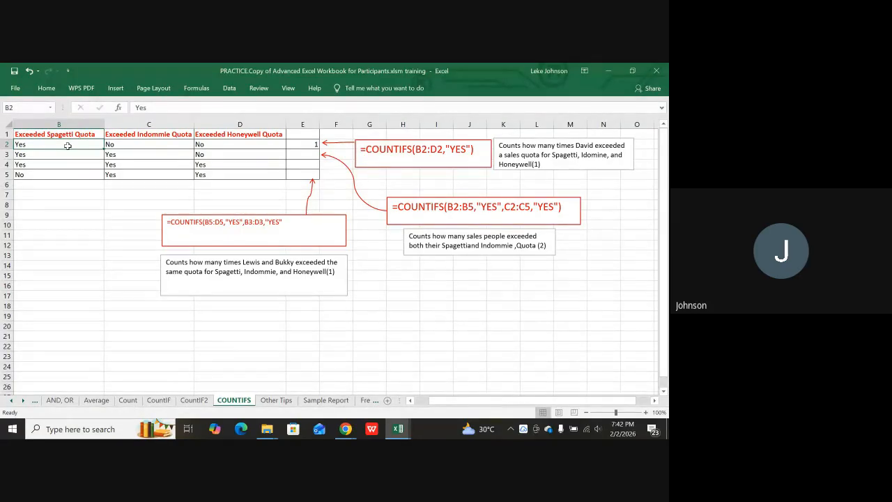
{"action": "left_click_drag", "start_coordinate": [68, 149], "coordinate": [66, 174]}
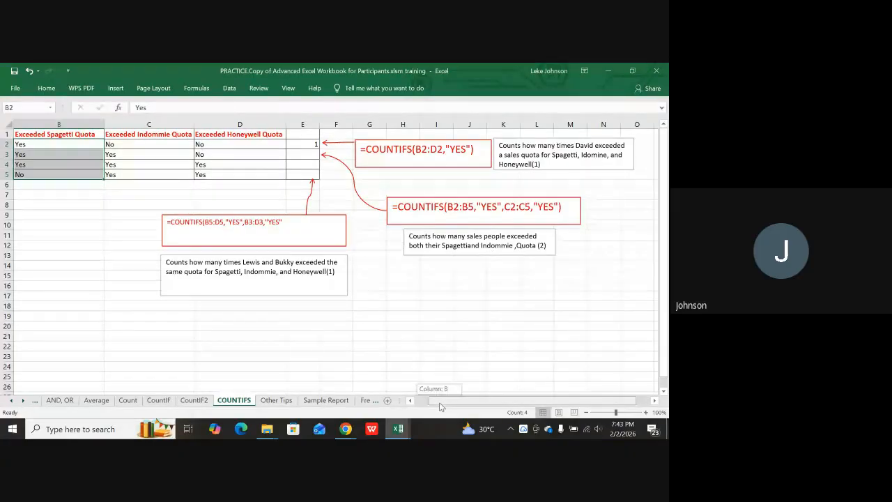
{"action": "left_click_drag", "start_coordinate": [440, 402], "coordinate": [427, 411]}
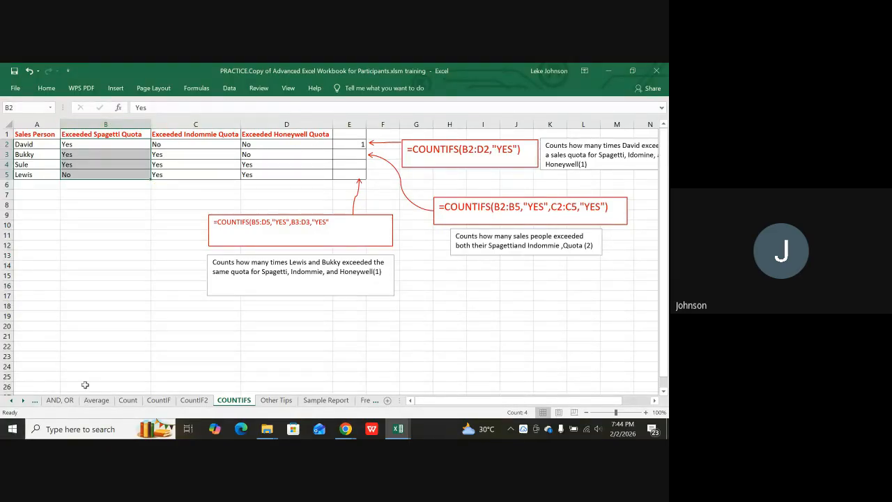
Enter =COUNTIFS(B2:B5,"yes",C2:C5,"yes") in E3, counting 2 salespeople who beat both quotas.
{"action": "left_click", "coordinate": [362, 158]}
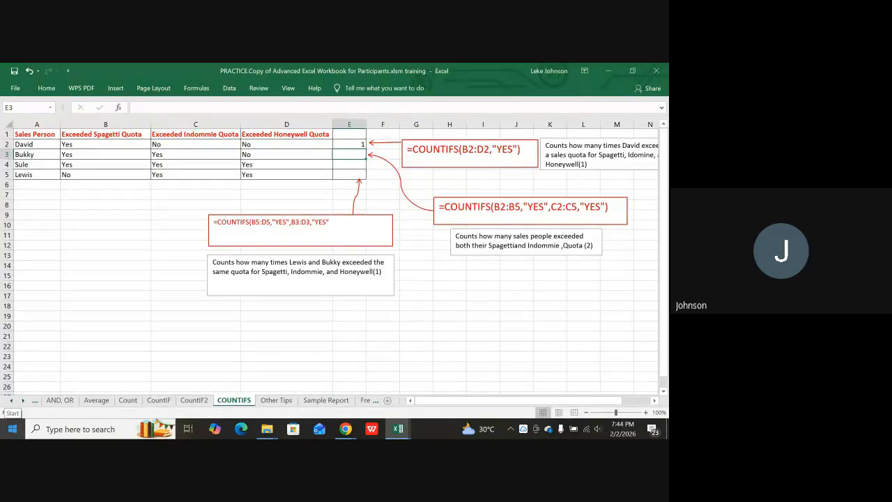
{"action": "type", "text": "="}
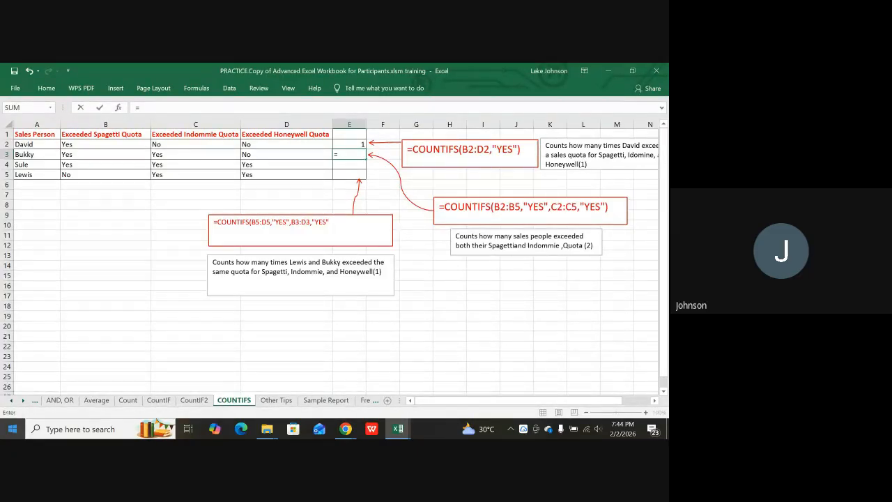
{"action": "type", "text": "count"}
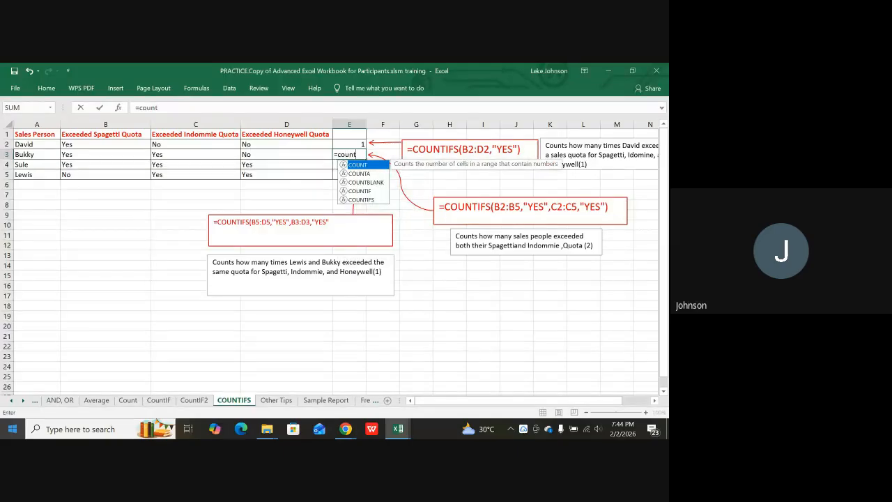
{"action": "type", "text": "ifs("}
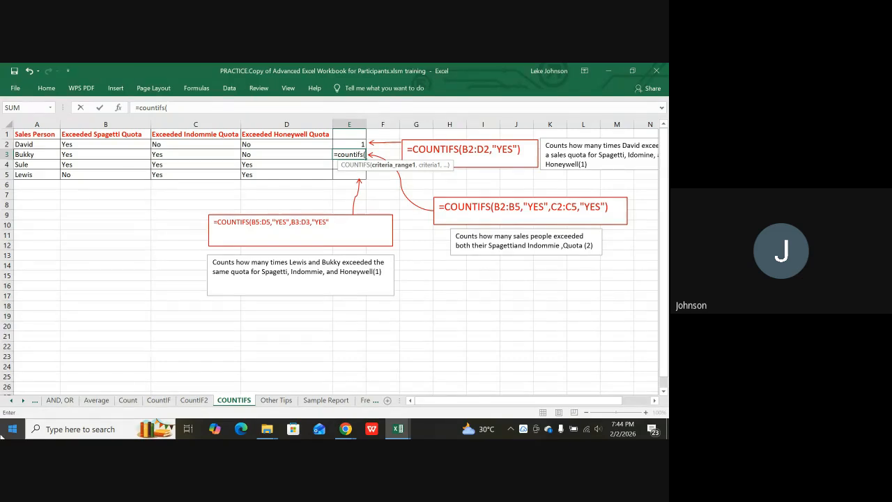
{"action": "left_click", "coordinate": [93, 144]}
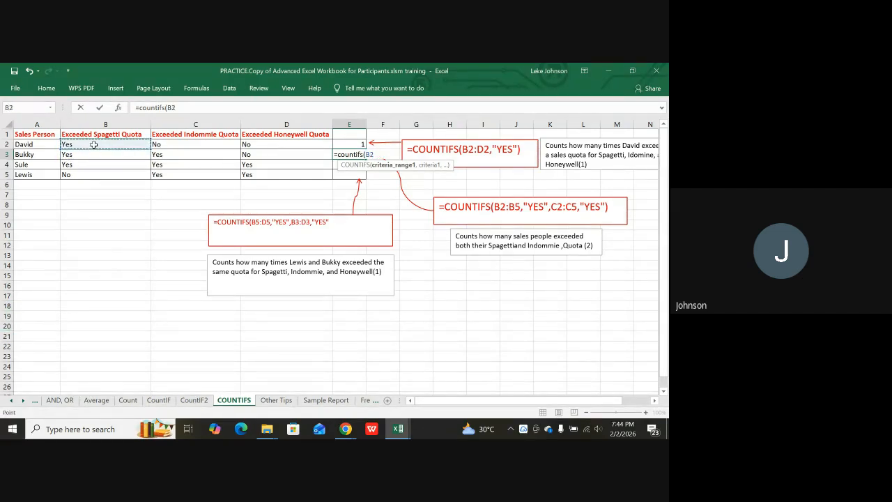
{"action": "left_click_drag", "start_coordinate": [94, 144], "coordinate": [94, 171]}
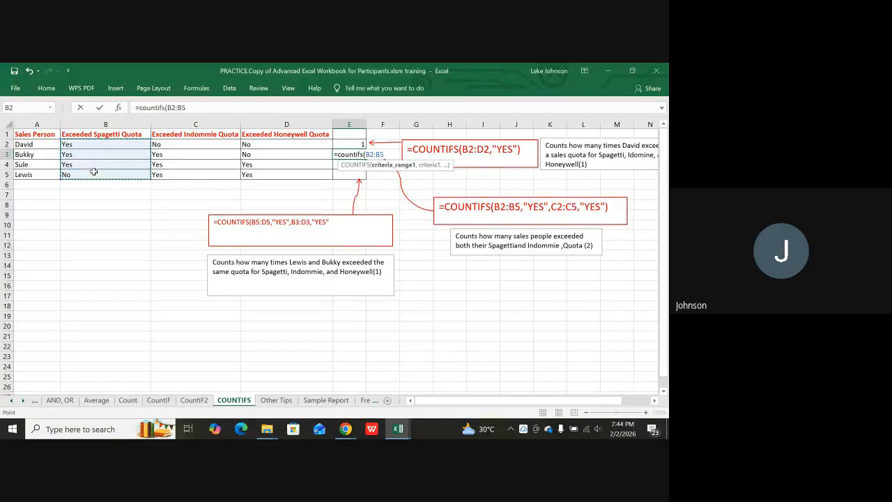
{"action": "type", "text": ","}
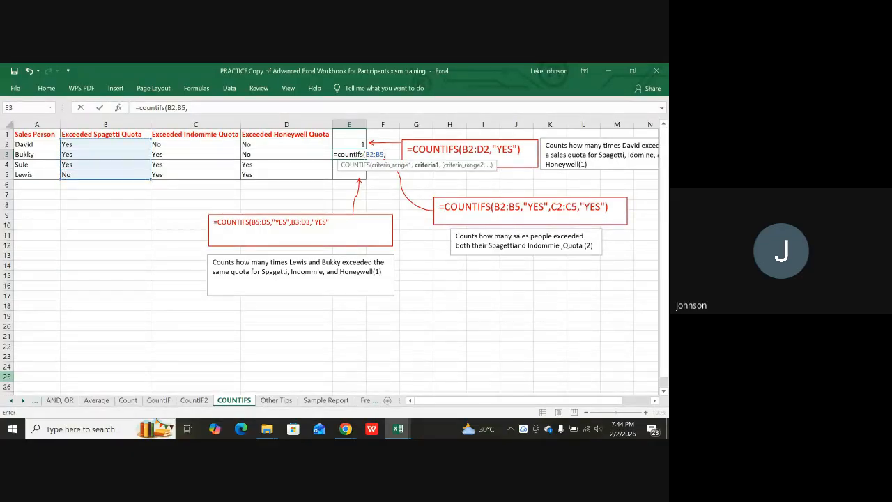
{"action": "type", "text": "\"yes\","}
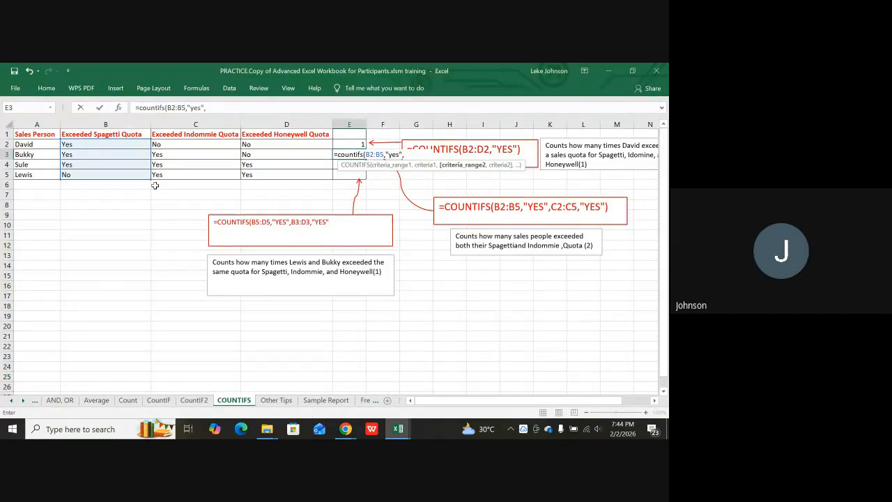
{"action": "left_click_drag", "start_coordinate": [179, 144], "coordinate": [183, 177]}
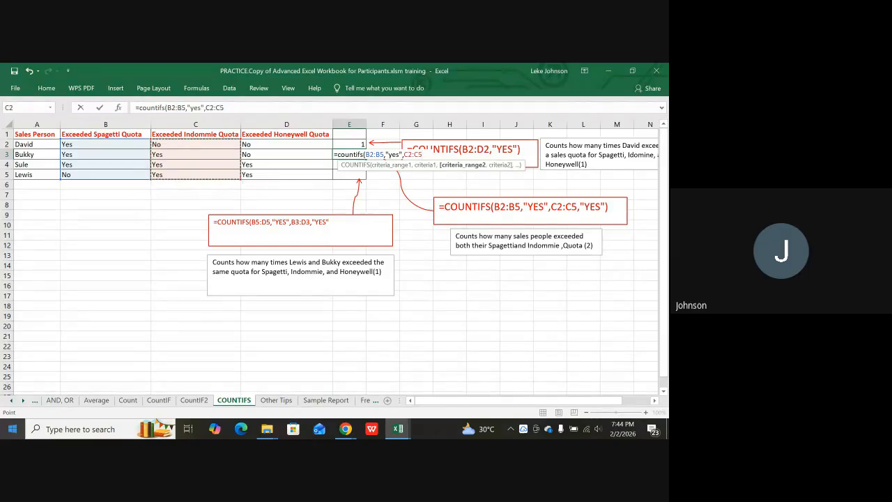
{"action": "type", "text": ",\""}
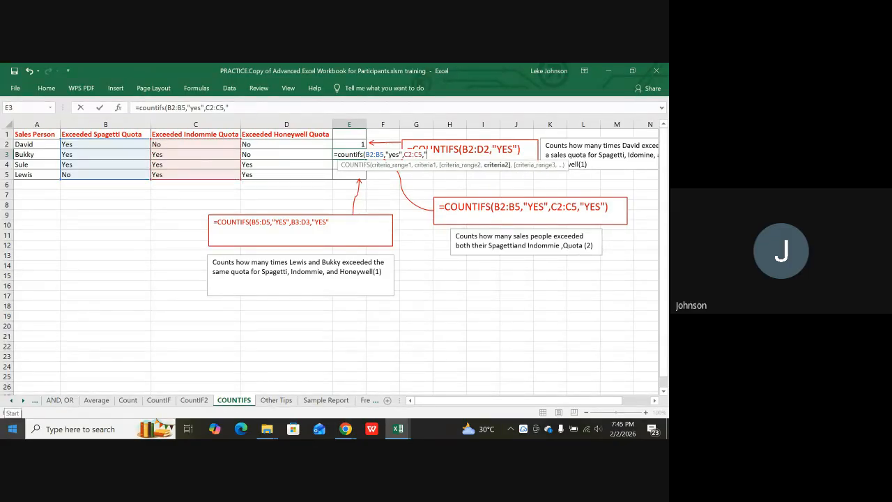
{"action": "type", "text": "yes\""}
{"action": "type", "text": ")"}
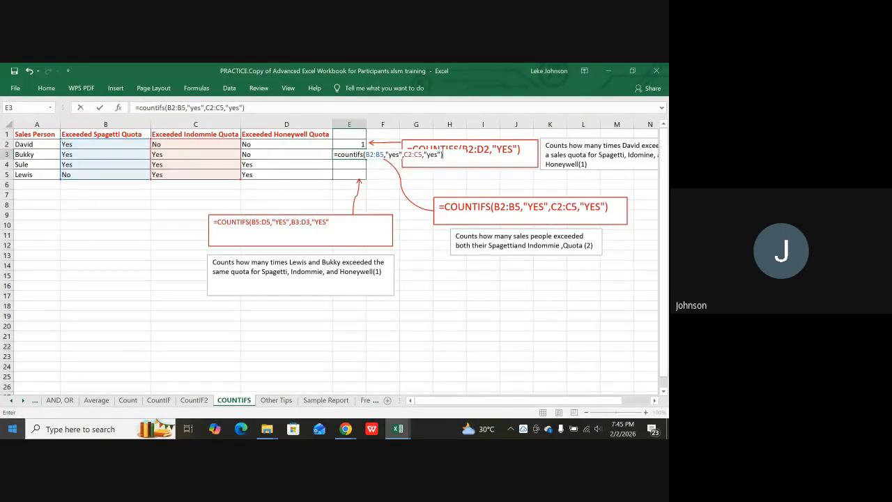
{"action": "key", "text": "Return"}
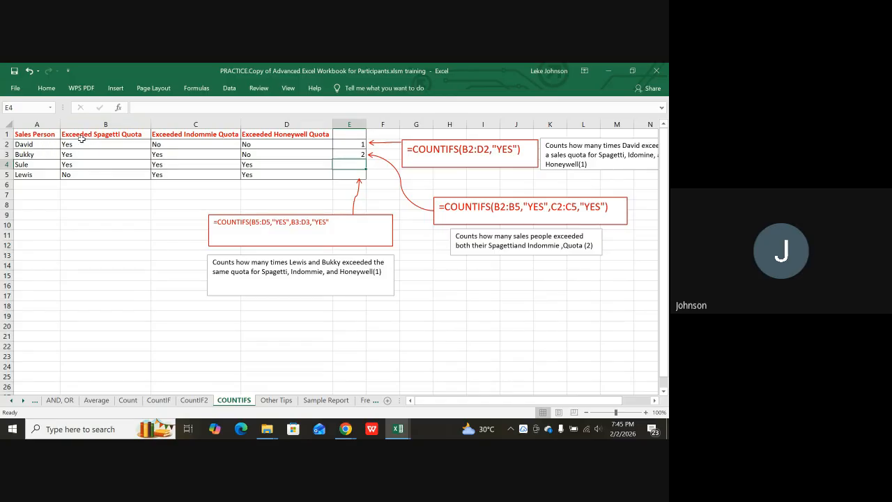
{"action": "left_click_drag", "start_coordinate": [84, 135], "coordinate": [76, 177]}
{"action": "left_click_drag", "start_coordinate": [203, 136], "coordinate": [195, 175]}
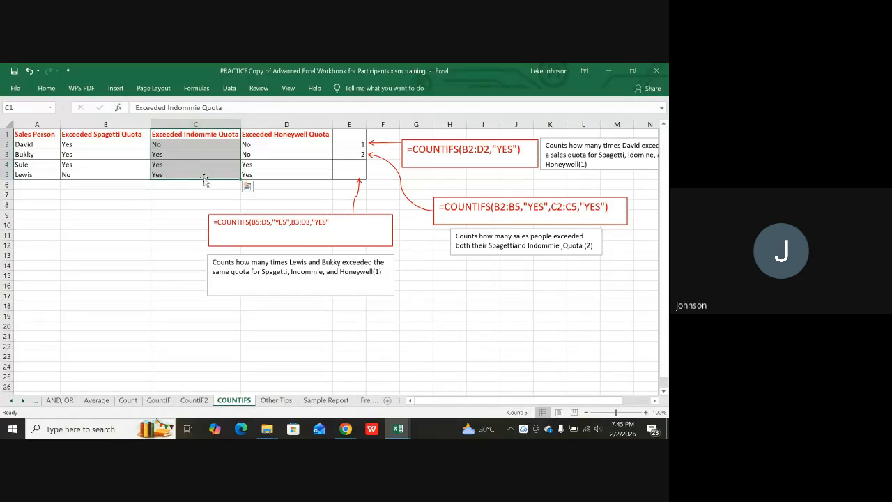
{"action": "left_click", "coordinate": [64, 204]}
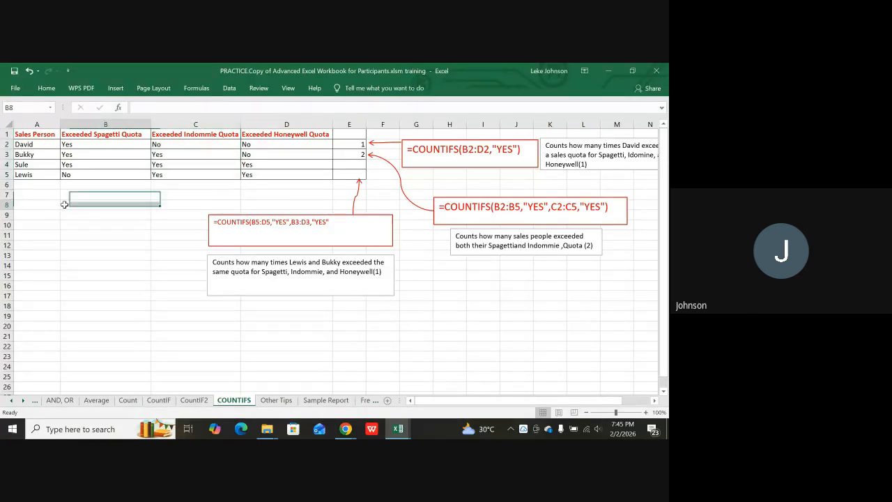
{"action": "left_click", "coordinate": [67, 144]}
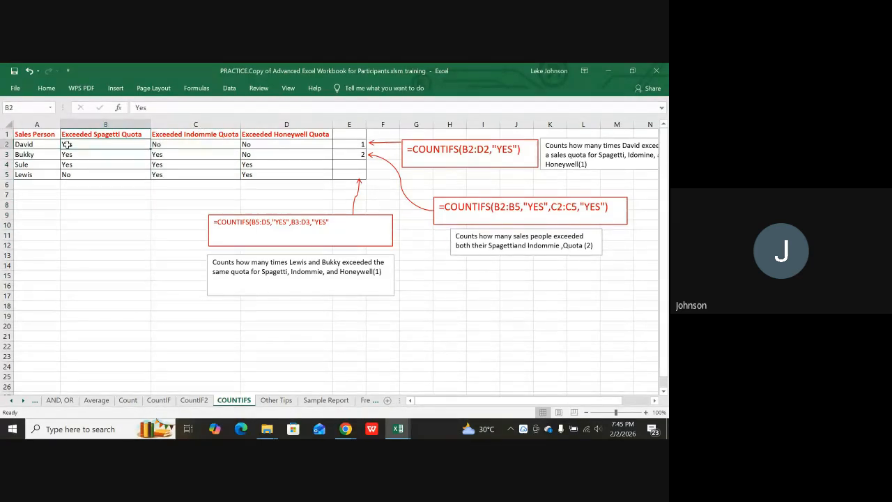
{"action": "left_click", "coordinate": [159, 145]}
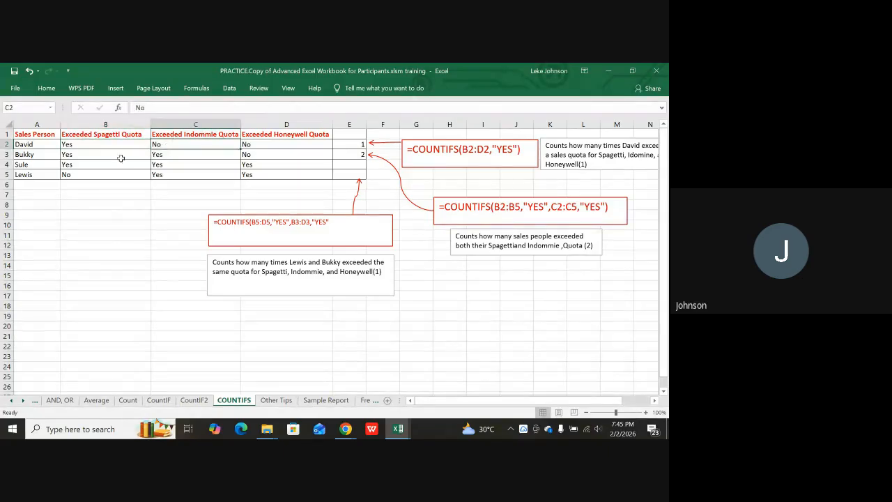
{"action": "left_click", "coordinate": [80, 159]}
{"action": "left_click", "coordinate": [175, 156]}
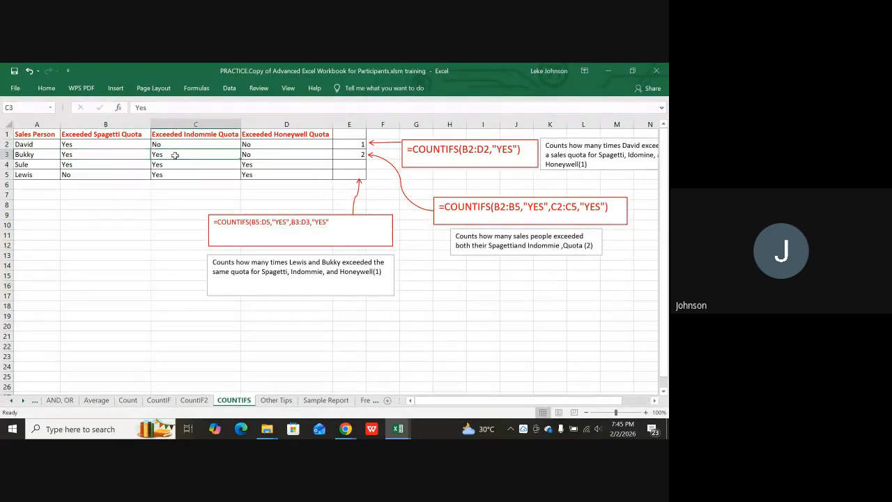
{"action": "left_click", "coordinate": [77, 168]}
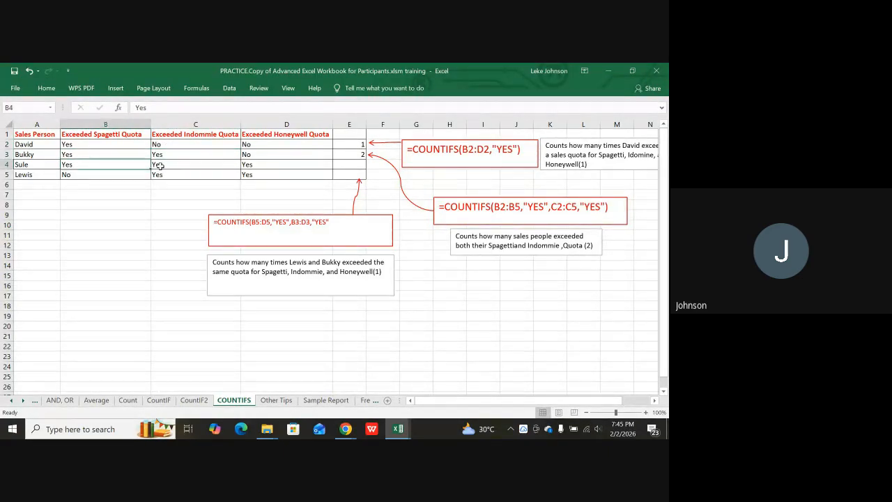
{"action": "left_click", "coordinate": [159, 165]}
{"action": "left_click", "coordinate": [88, 180]}
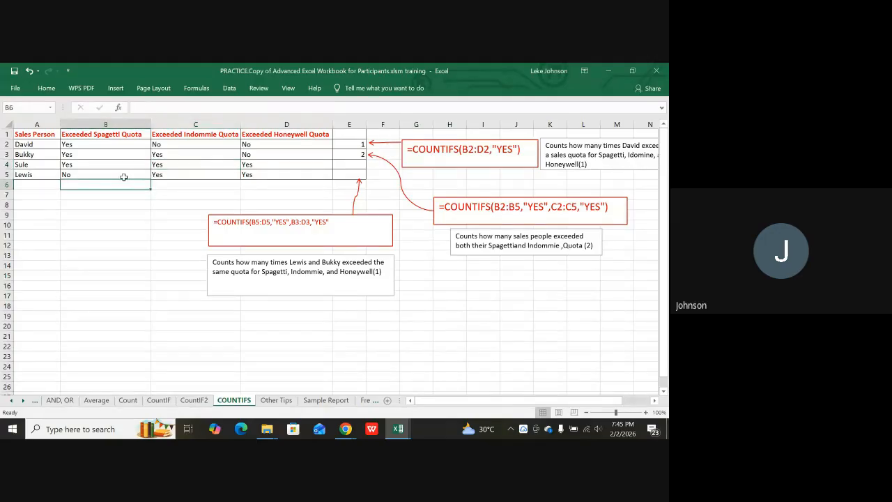
{"action": "left_click", "coordinate": [155, 175]}
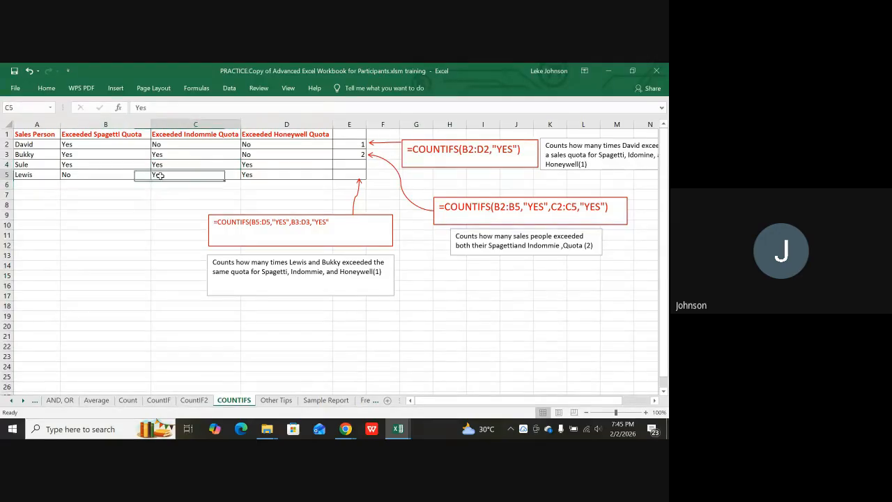
{"action": "left_click", "coordinate": [66, 154]}
{"action": "left_click", "coordinate": [157, 154], "text": "shift"}
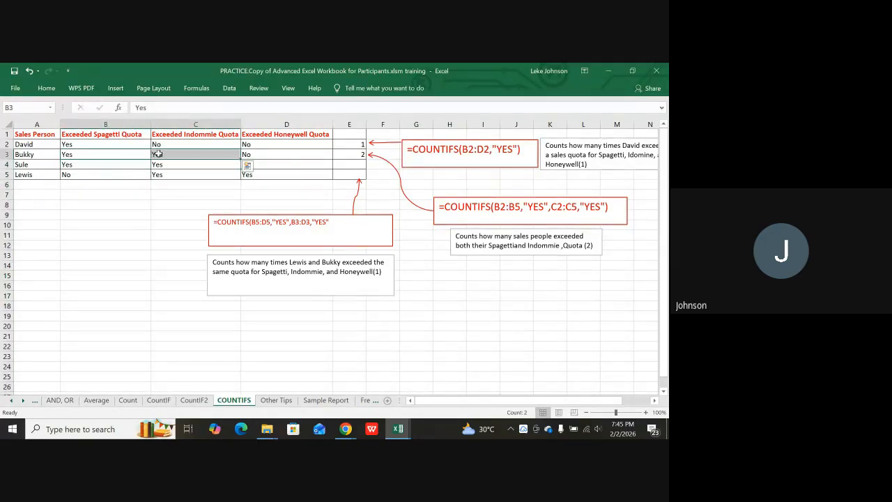
{"action": "left_click_drag", "start_coordinate": [77, 169], "coordinate": [168, 165]}
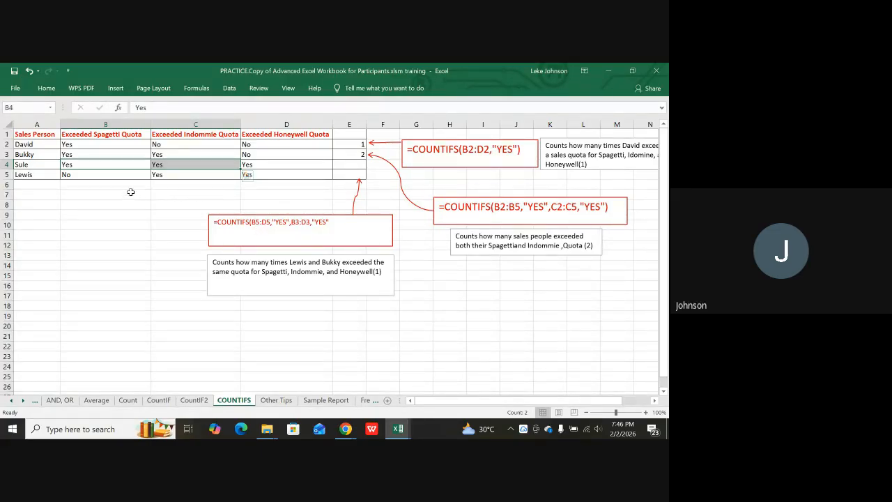
{"action": "left_click", "coordinate": [72, 177]}
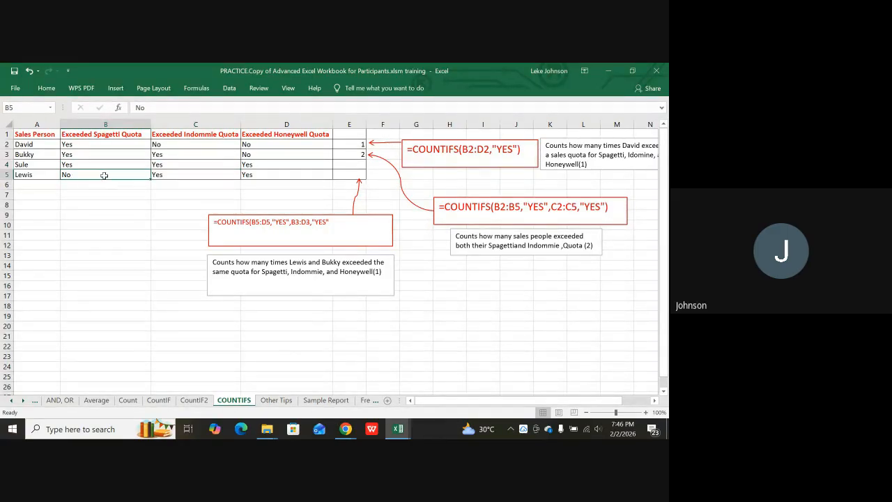
{"action": "left_click_drag", "start_coordinate": [103, 175], "coordinate": [270, 169]}
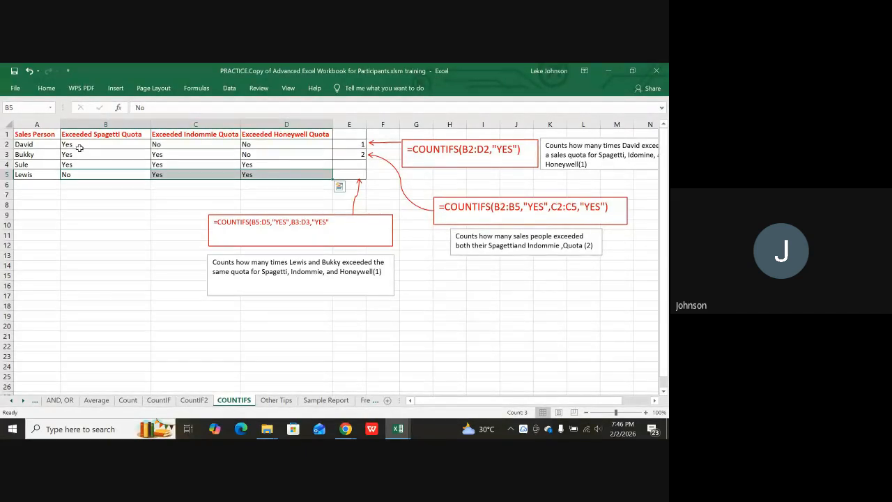
{"action": "left_click_drag", "start_coordinate": [71, 143], "coordinate": [245, 137]}
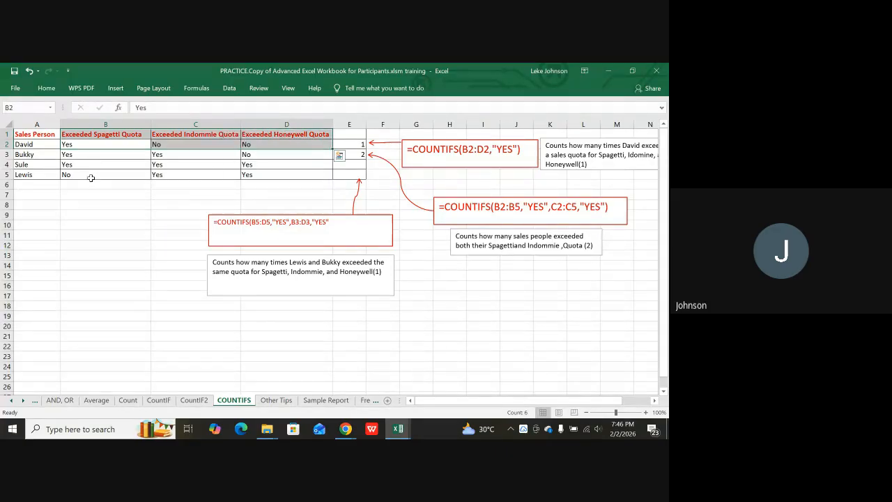
{"action": "left_click_drag", "start_coordinate": [71, 177], "coordinate": [255, 175]}
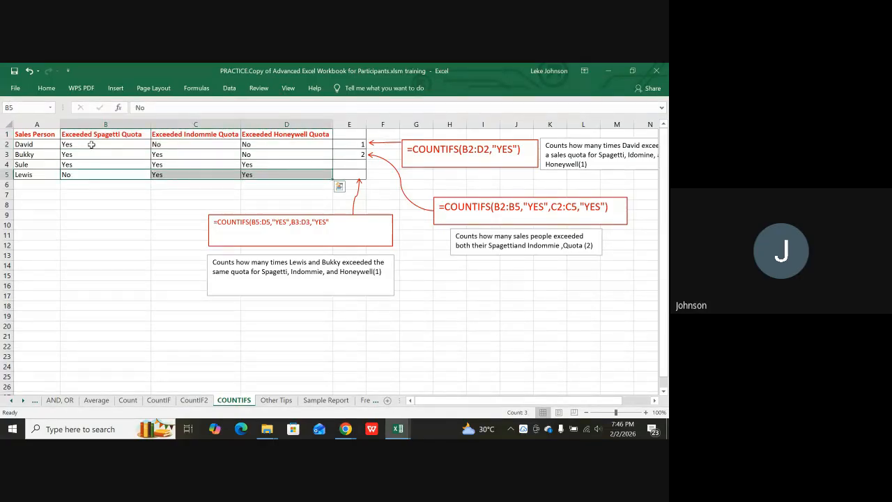
{"action": "left_click_drag", "start_coordinate": [84, 143], "coordinate": [249, 145]}
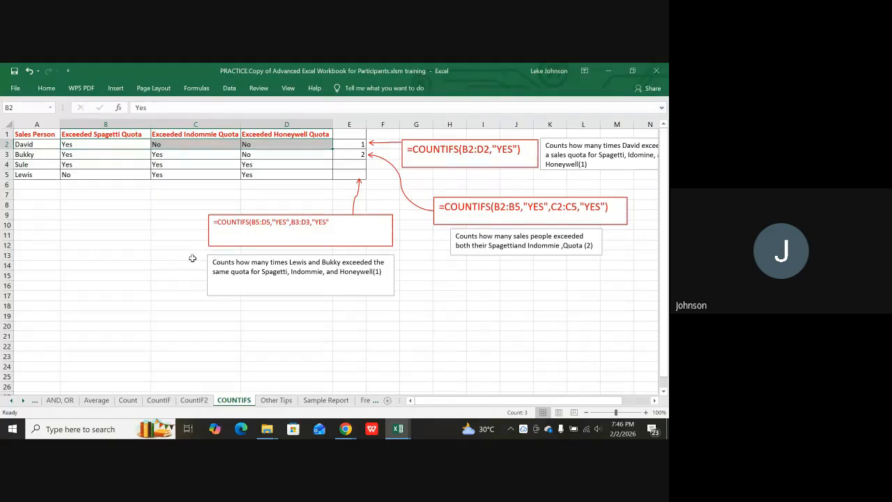
Enter =COUNTIFS(B5:D5,"yes",B2:D2,"yes") in E5, which returns 0.
{"action": "left_click", "coordinate": [349, 177]}
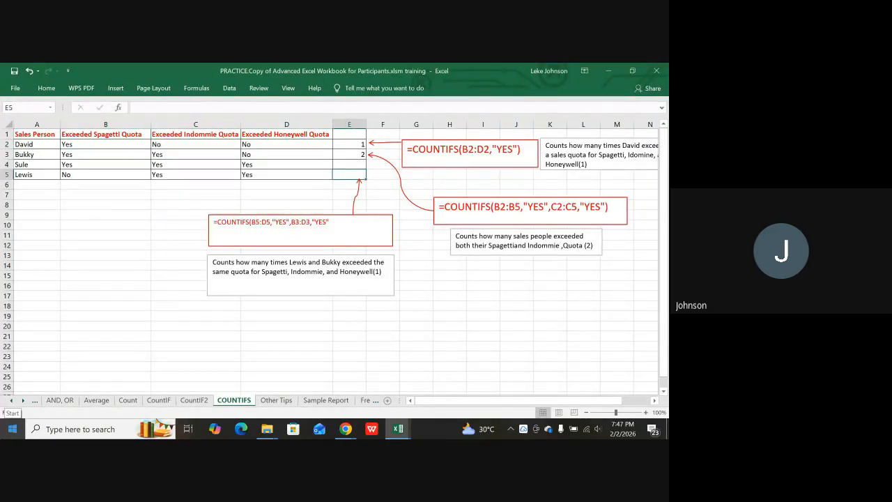
{"action": "type", "text": "=c"}
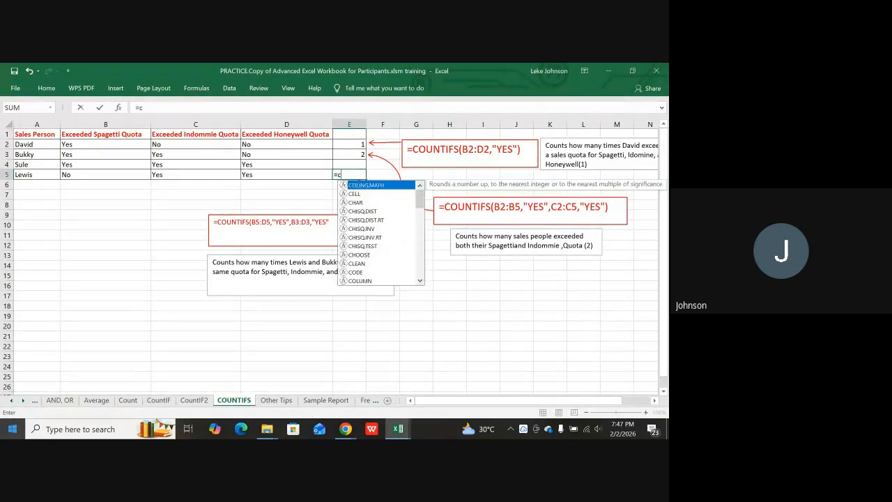
{"action": "type", "text": "oun"}
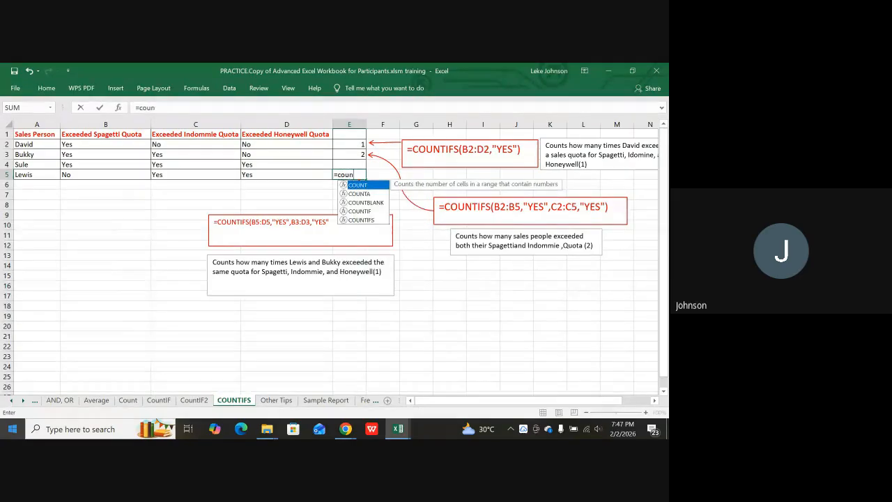
{"action": "type", "text": "tifs"}
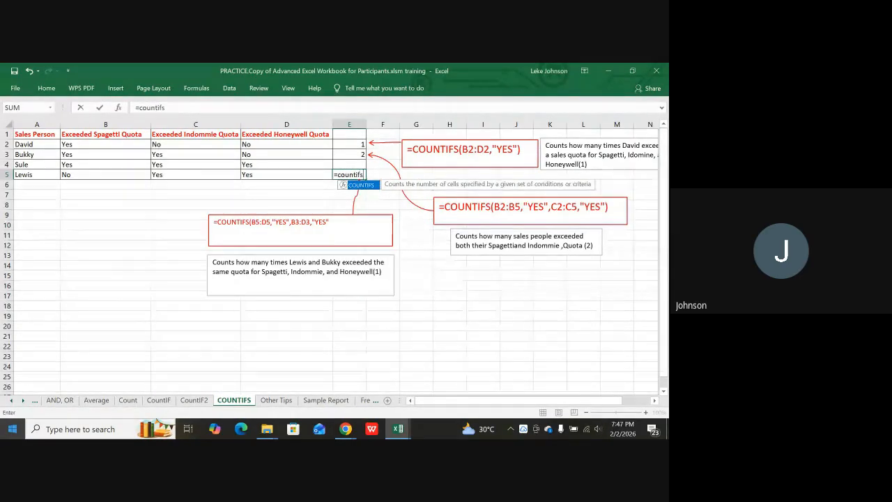
{"action": "type", "text": "("}
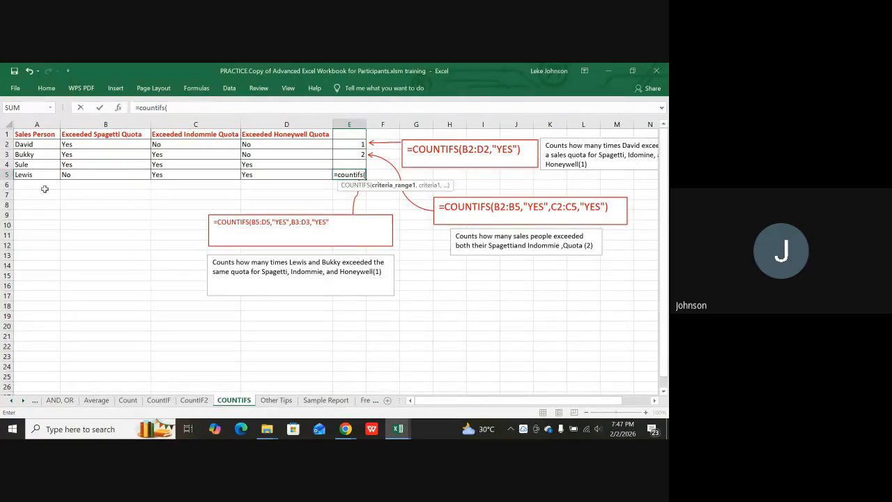
{"action": "left_click_drag", "start_coordinate": [73, 177], "coordinate": [249, 174]}
{"action": "type", "text": ","}
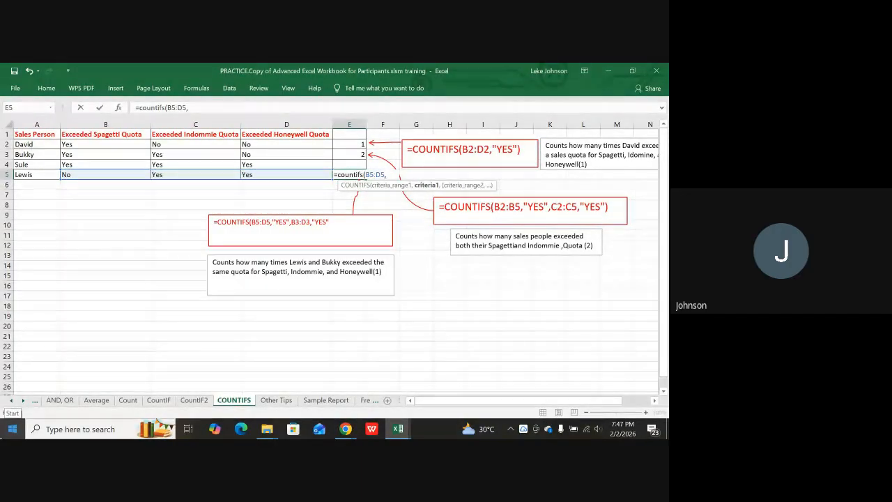
{"action": "type", "text": "\"yes"}
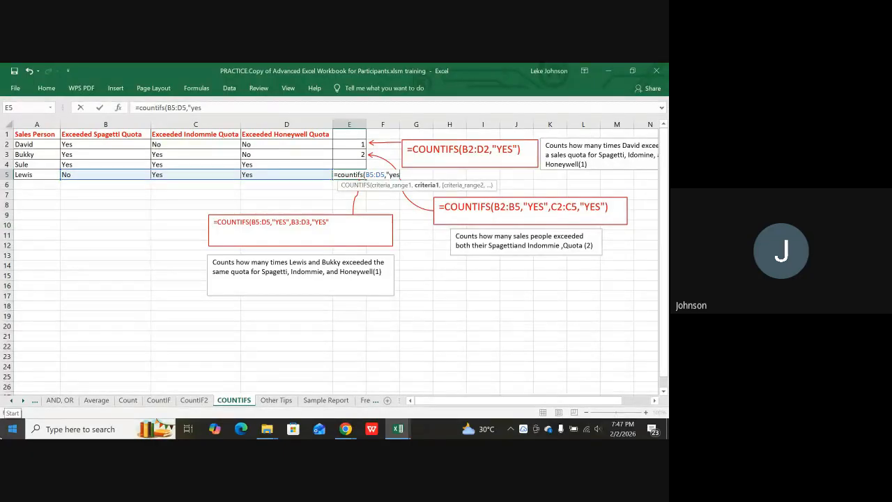
{"action": "type", "text": "\","}
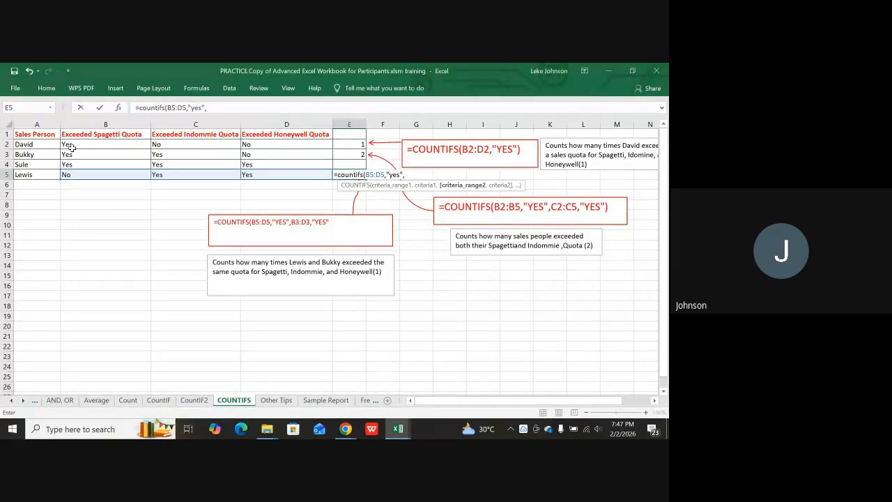
{"action": "left_click_drag", "start_coordinate": [75, 145], "coordinate": [254, 141]}
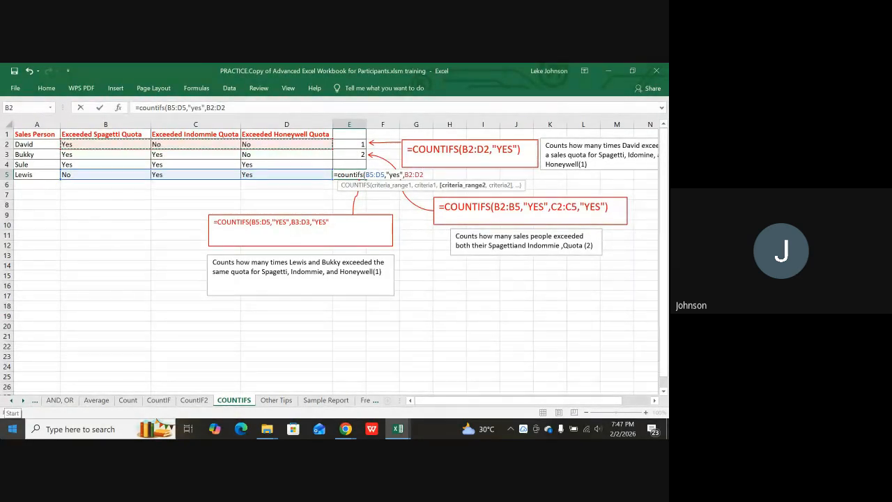
{"action": "type", "text": ","}
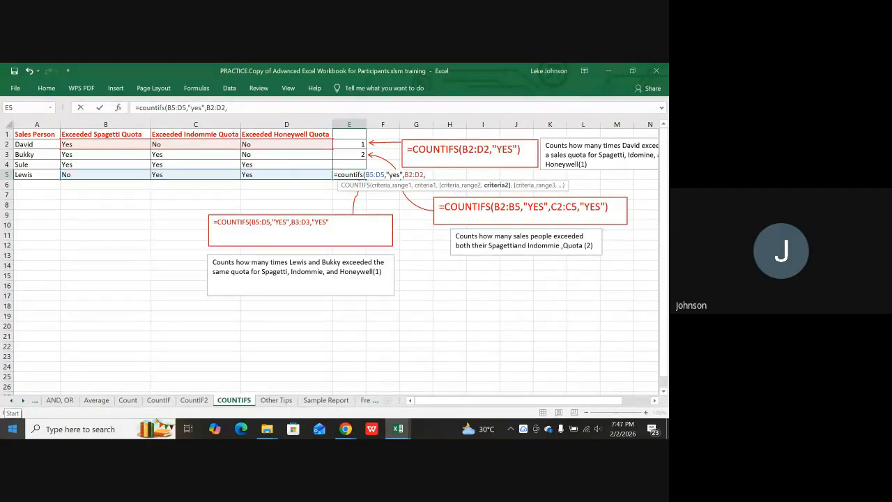
{"action": "type", "text": "\"yes\""}
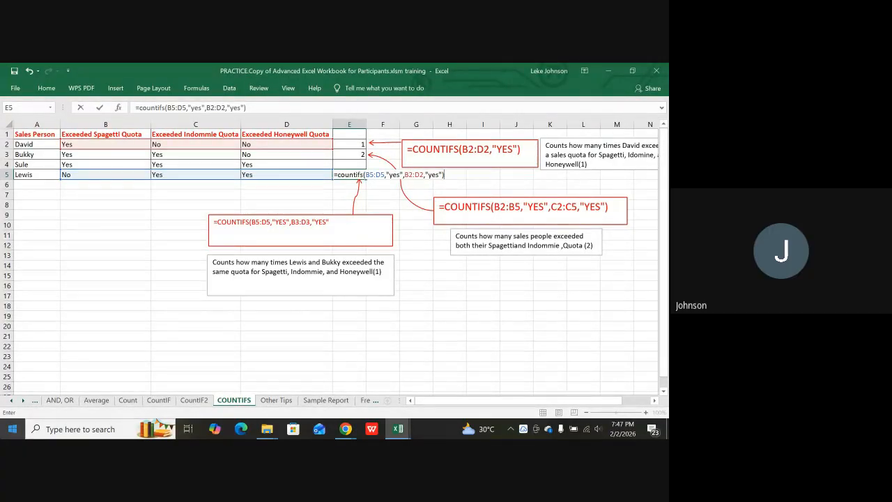
{"action": "key", "text": "Return"}
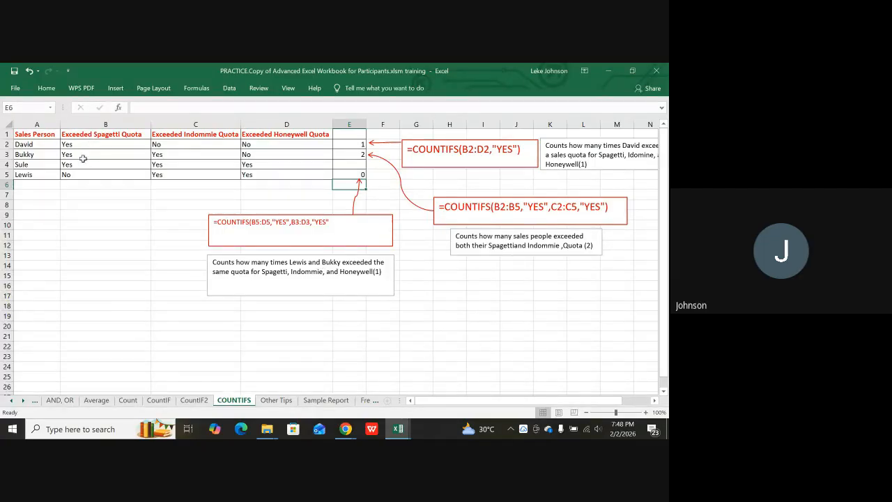
{"action": "left_click", "coordinate": [353, 174]}
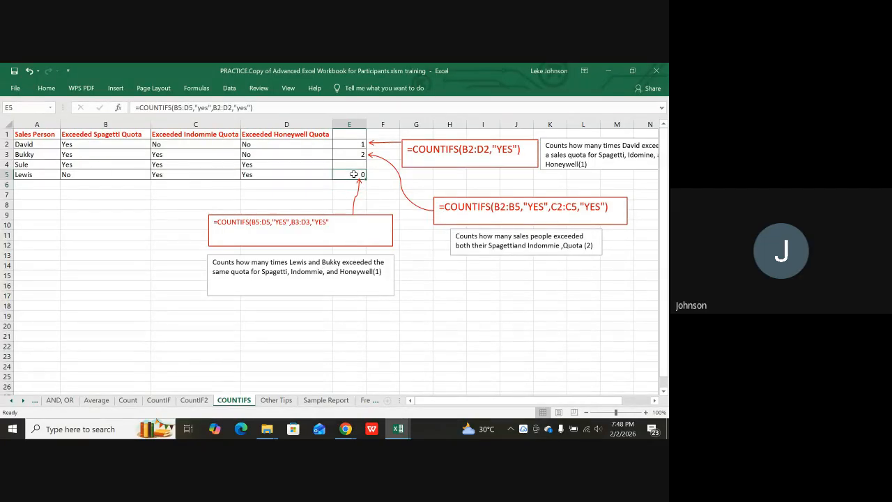
Change E5's second range from B2:D2 to B3:D3 so the result becomes 1.
{"action": "left_click", "coordinate": [228, 107]}
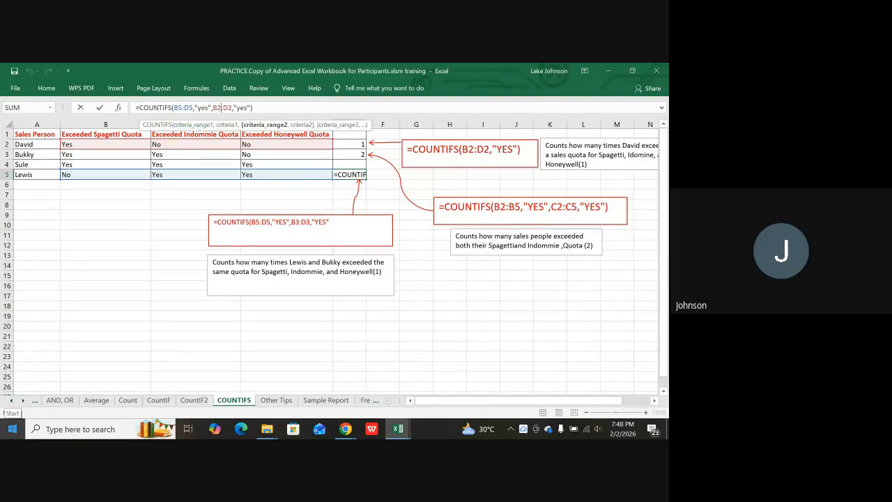
{"action": "key", "text": "BackSpace"}
{"action": "type", "text": "3"}
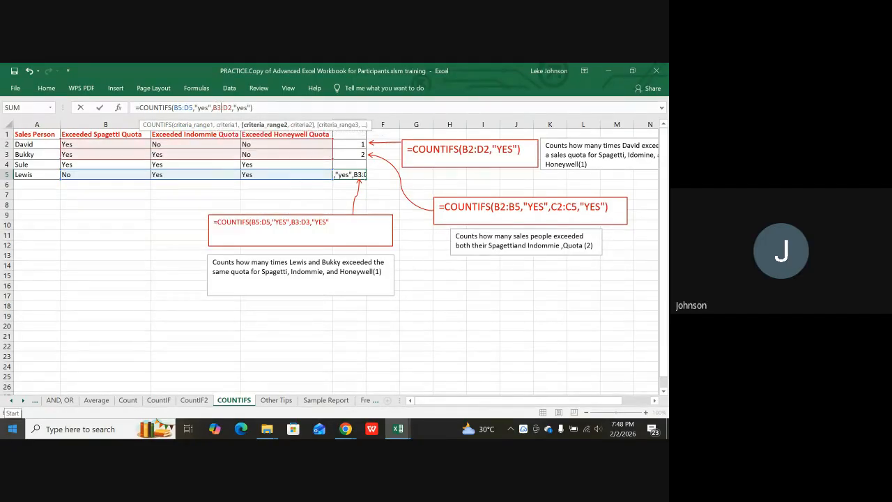
{"action": "key", "text": "Right"}
{"action": "key", "text": "Right"}
{"action": "key", "text": "BackSpace"}
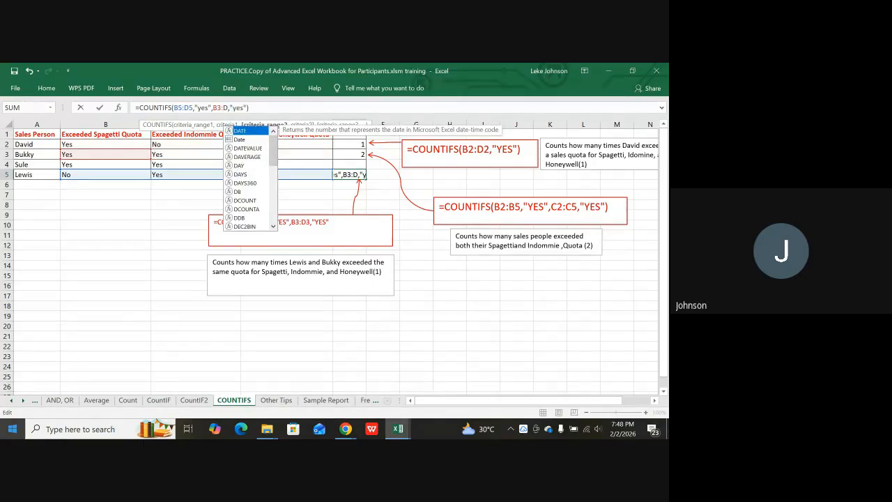
{"action": "type", "text": "3"}
{"action": "key", "text": "Return"}
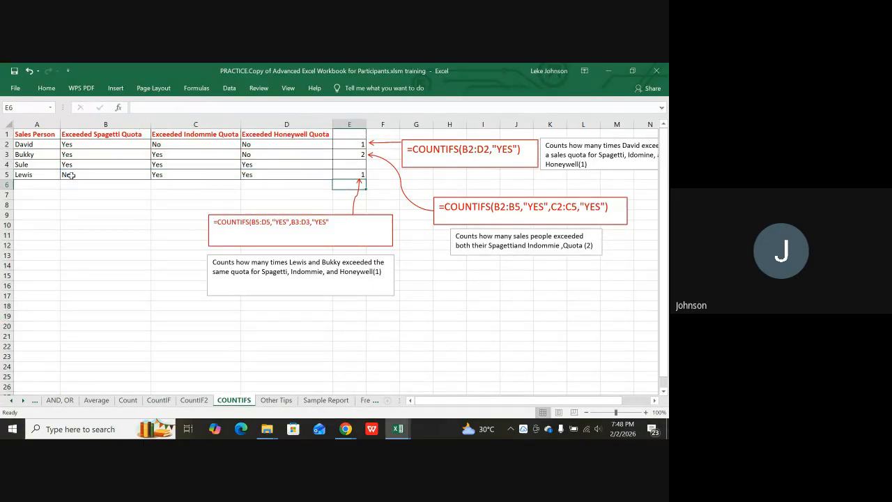
Compare the row 3 and row 5 answers, especially the Yes values in C3 and C5.
{"action": "left_click_drag", "start_coordinate": [33, 176], "coordinate": [250, 178]}
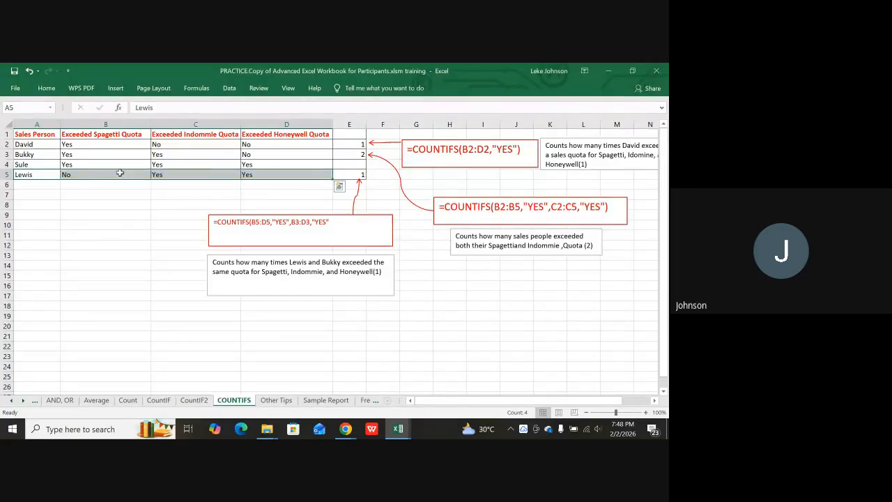
{"action": "left_click", "coordinate": [22, 153]}
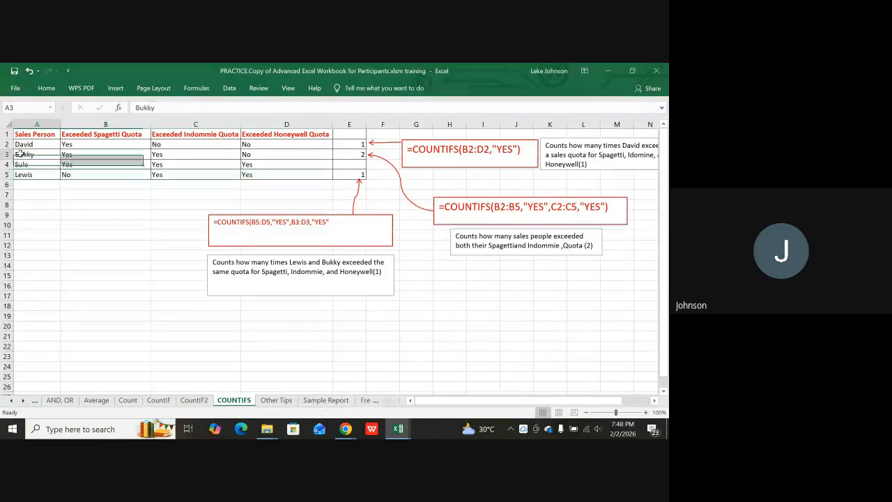
{"action": "left_click_drag", "start_coordinate": [49, 154], "coordinate": [96, 153]}
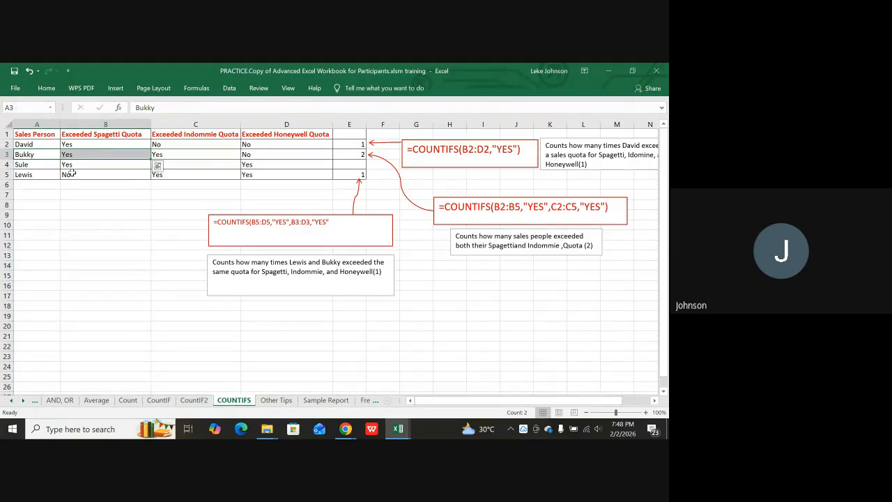
{"action": "left_click", "coordinate": [68, 175]}
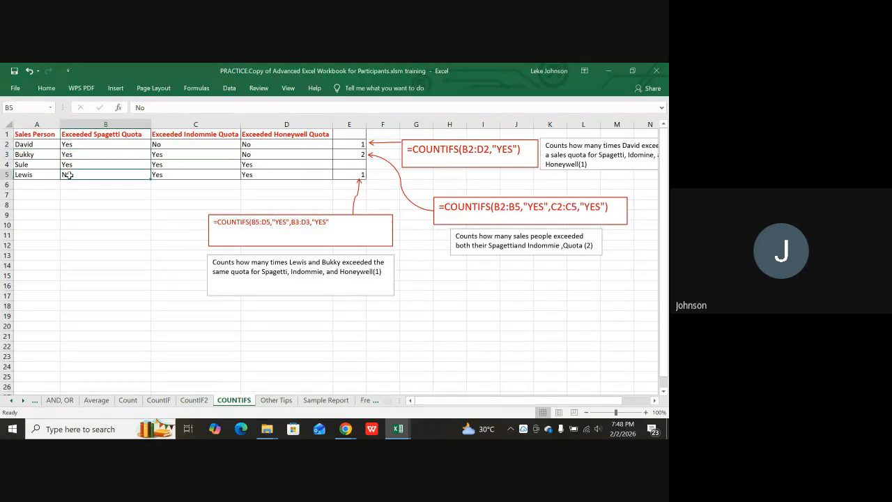
{"action": "left_click", "coordinate": [161, 154]}
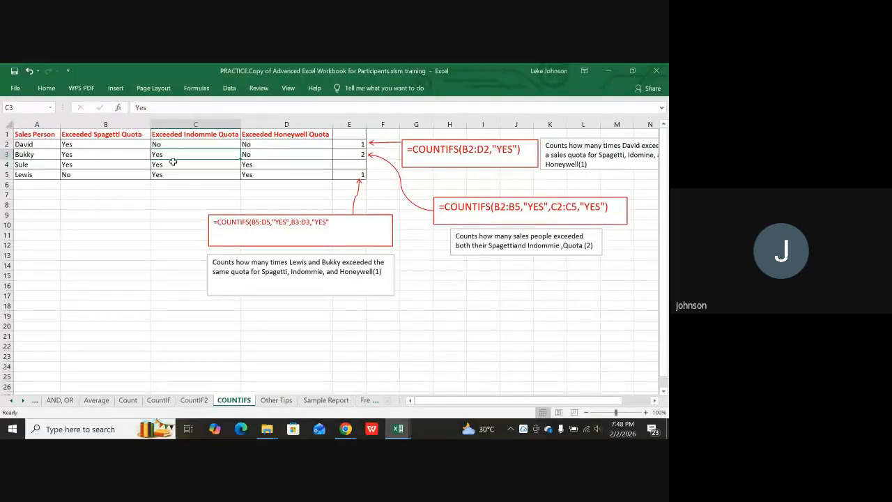
{"action": "left_click", "coordinate": [163, 175]}
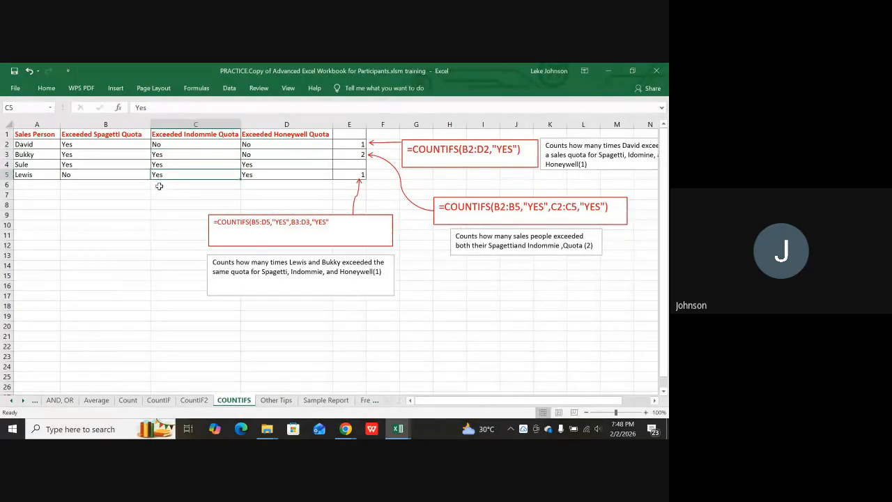
{"action": "left_click", "coordinate": [264, 156]}
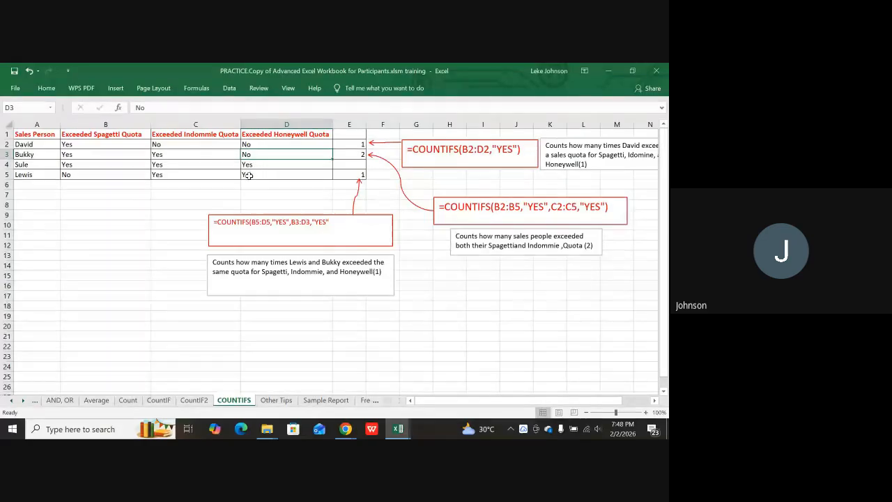
{"action": "left_click", "coordinate": [159, 175]}
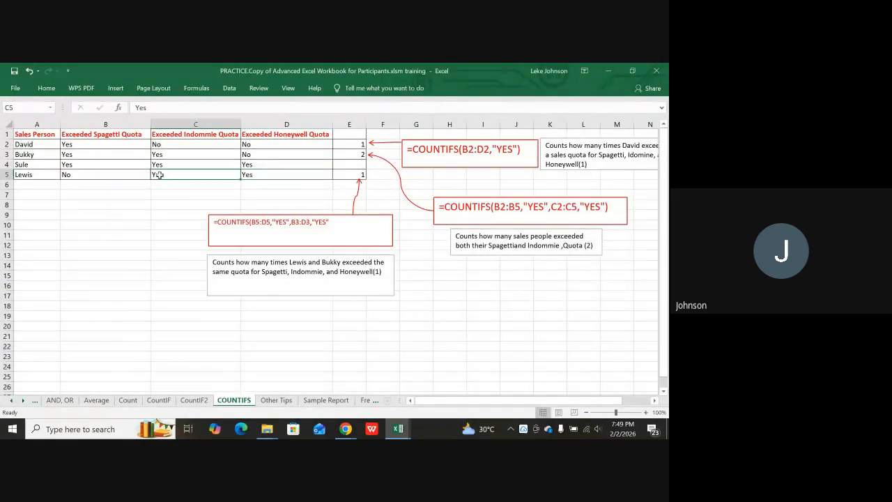
{"action": "left_click", "coordinate": [160, 154]}
{"action": "left_click", "coordinate": [158, 172]}
{"action": "left_click", "coordinate": [159, 155]}
{"action": "left_click", "coordinate": [171, 176]}
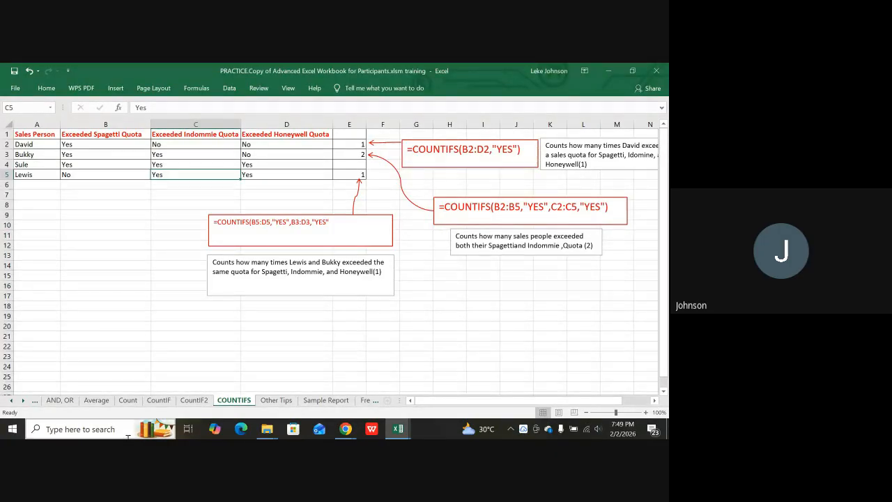
Scroll the CountIF2 list back up, then return to the COUNTIFS quota table.
{"action": "left_click", "coordinate": [196, 402]}
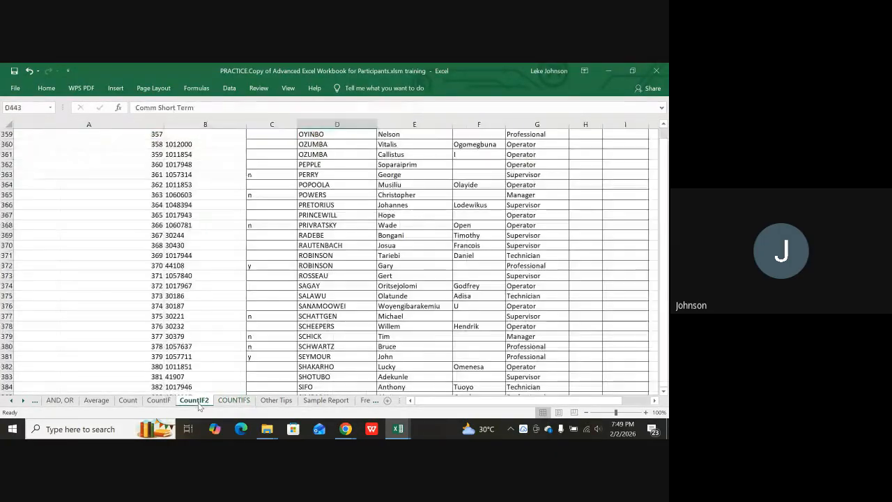
{"action": "scroll", "coordinate": [487, 235], "scroll_direction": "up", "scroll_amount": 2}
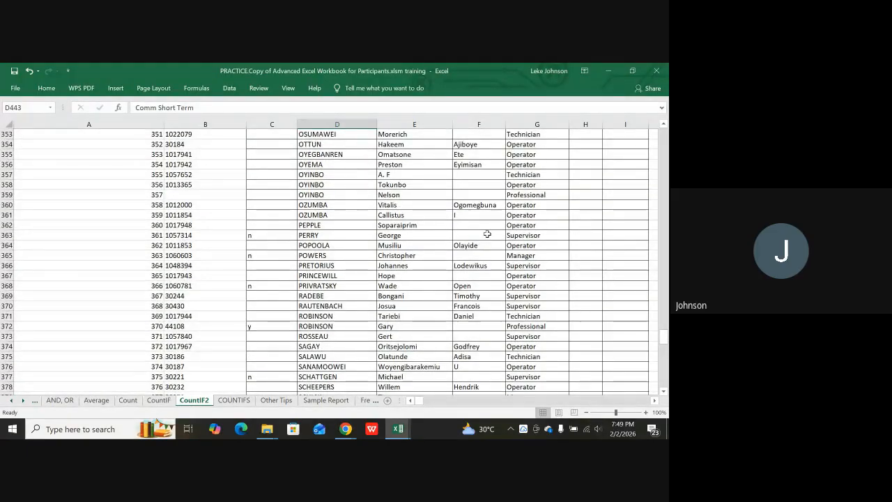
{"action": "scroll", "coordinate": [487, 234], "scroll_direction": "up", "scroll_amount": 8}
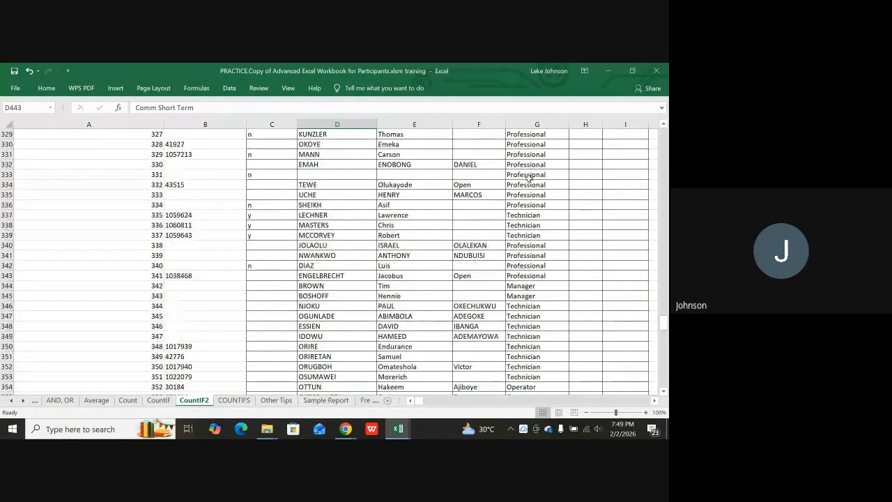
{"action": "scroll", "coordinate": [528, 177], "scroll_direction": "up", "scroll_amount": 6}
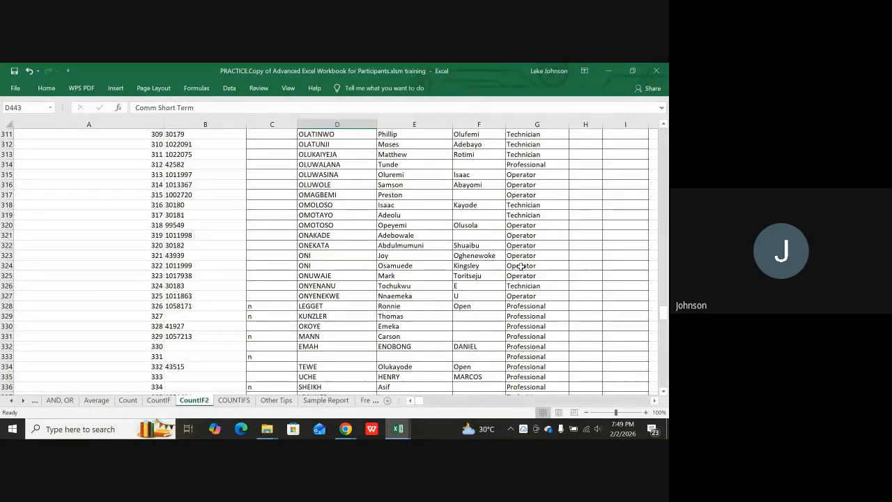
{"action": "scroll", "coordinate": [418, 313], "scroll_direction": "down", "scroll_amount": 1}
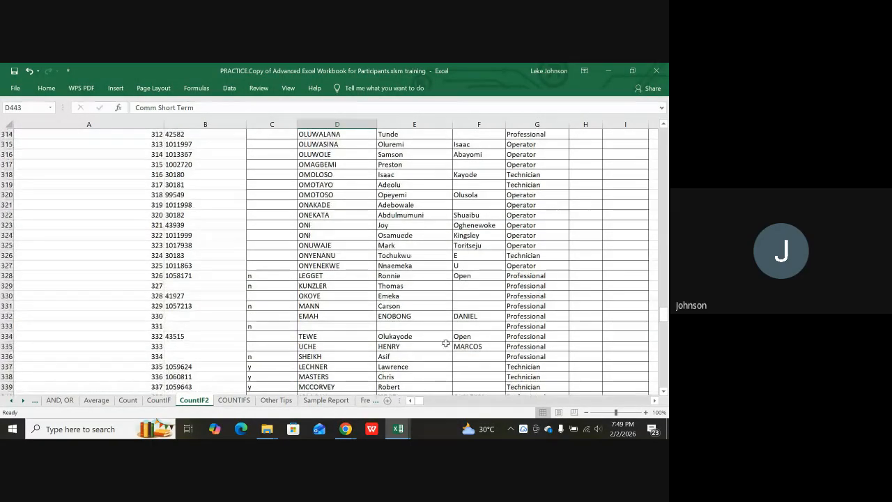
{"action": "left_click", "coordinate": [227, 401]}
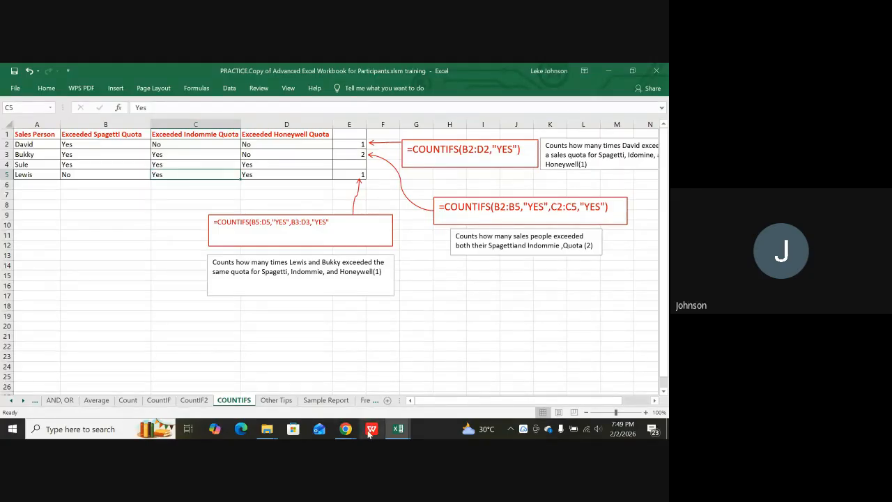
{"action": "left_click", "coordinate": [345, 430]}
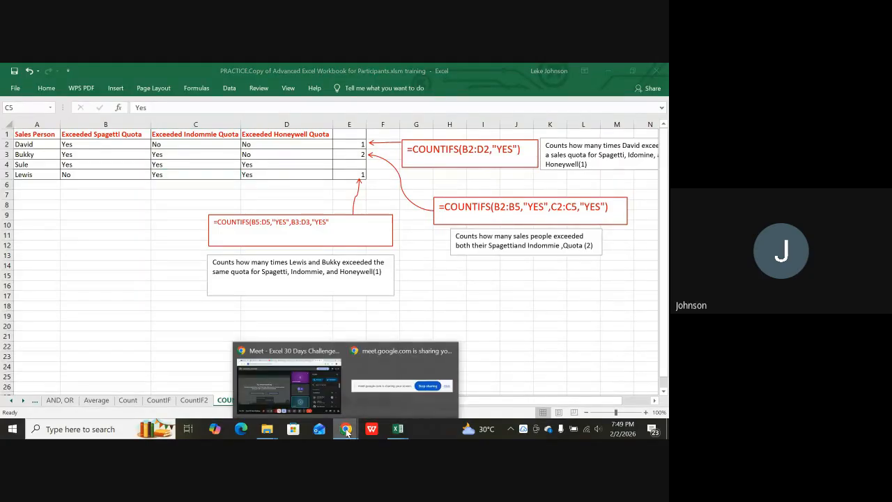
{"action": "left_click", "coordinate": [262, 369]}
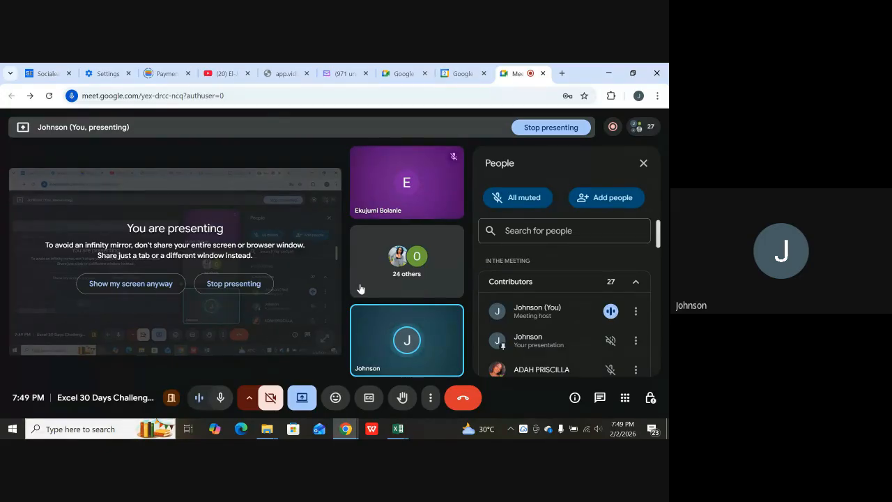
{"action": "mouse_move", "coordinate": [391, 325]}
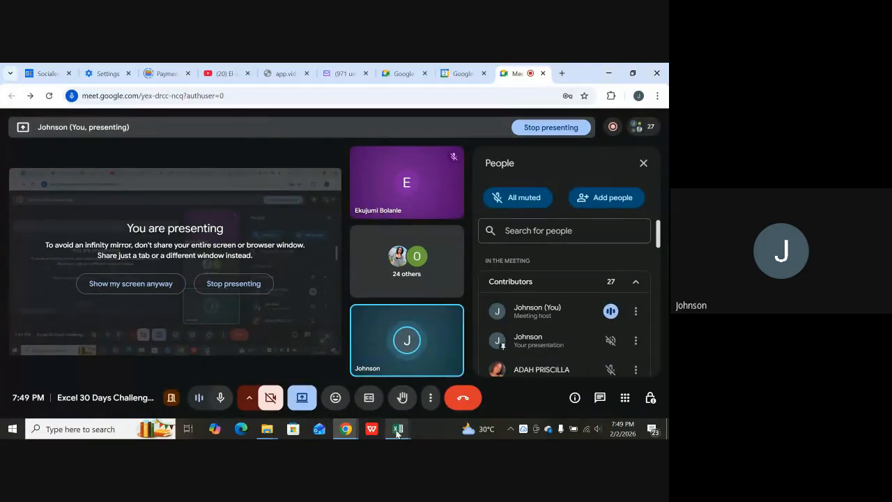
{"action": "mouse_move", "coordinate": [396, 433]}
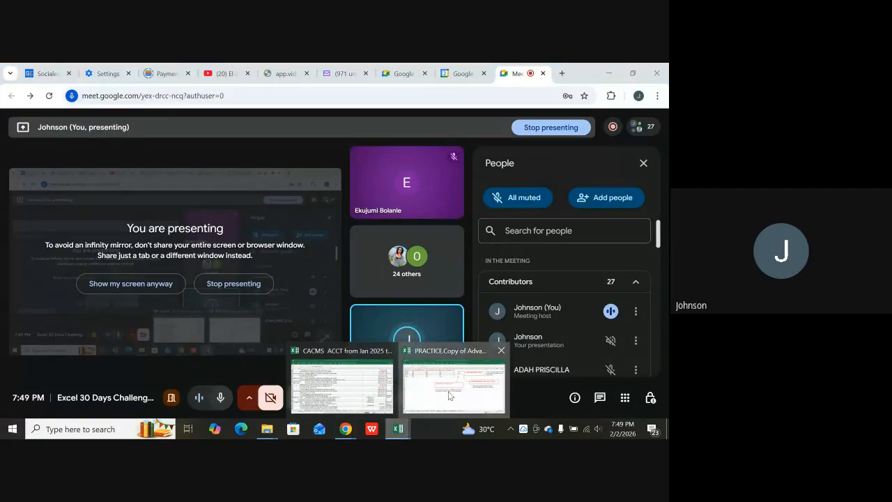
{"action": "left_click", "coordinate": [440, 350]}
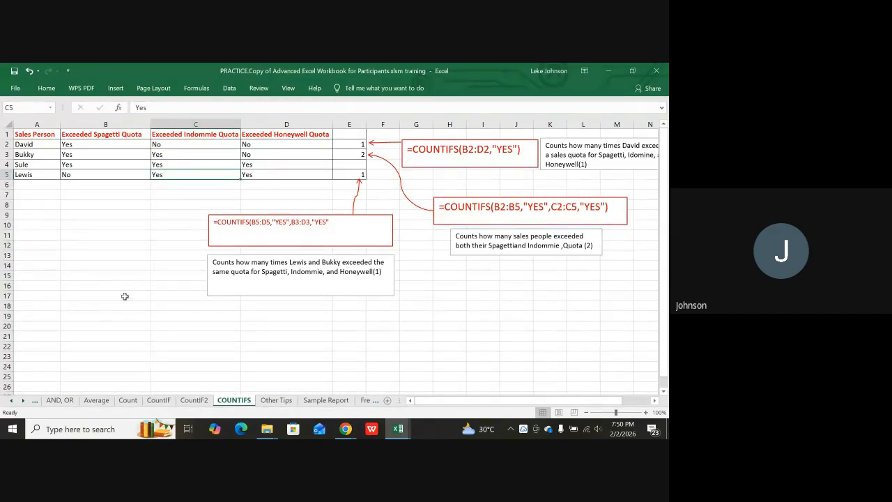
Bring the Other Tips sheet to its top-left, showing the month list and Proper(B2) note.
{"action": "left_click", "coordinate": [274, 403]}
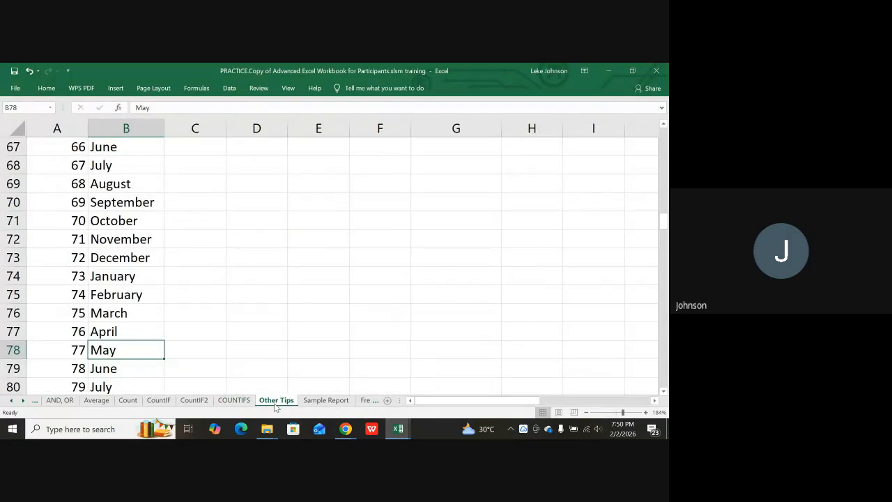
{"action": "scroll", "coordinate": [227, 333], "scroll_direction": "up", "scroll_amount": 13}
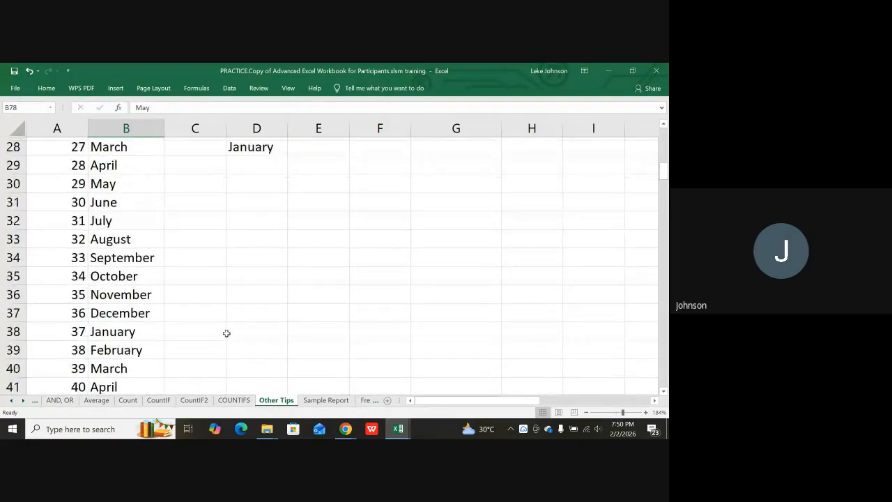
{"action": "scroll", "coordinate": [227, 333], "scroll_direction": "up", "scroll_amount": 8}
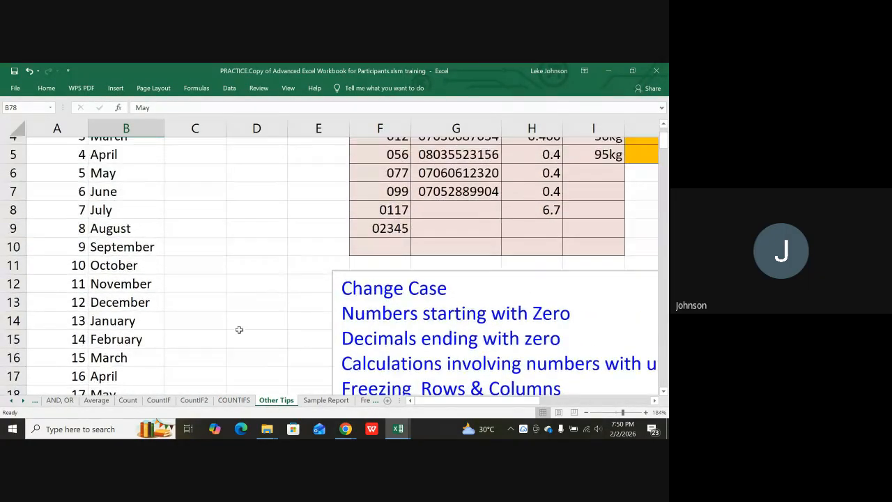
{"action": "scroll", "coordinate": [239, 329], "scroll_direction": "up", "scroll_amount": 1}
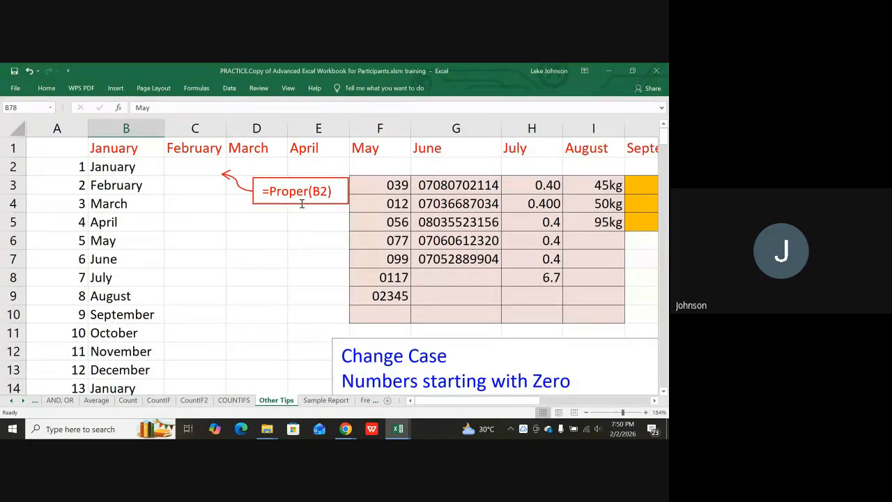
{"action": "scroll", "coordinate": [411, 247], "scroll_direction": "down", "scroll_amount": 2}
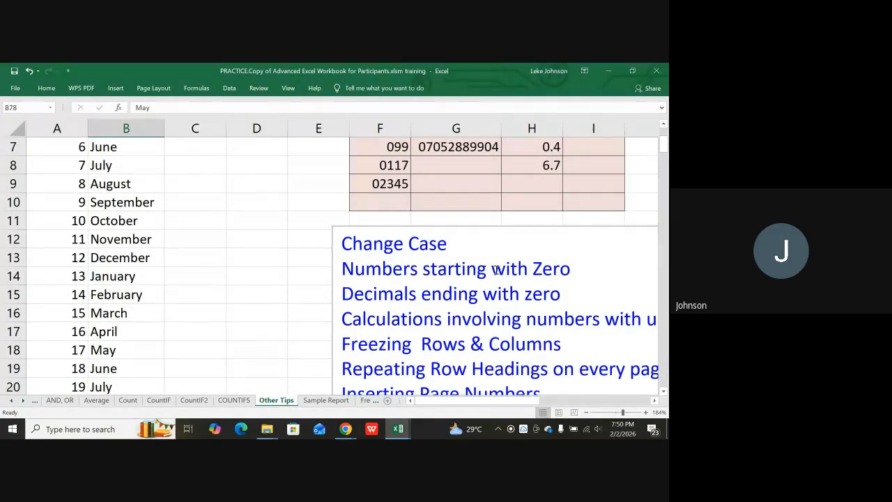
{"action": "scroll", "coordinate": [469, 269], "scroll_direction": "down", "scroll_amount": 1}
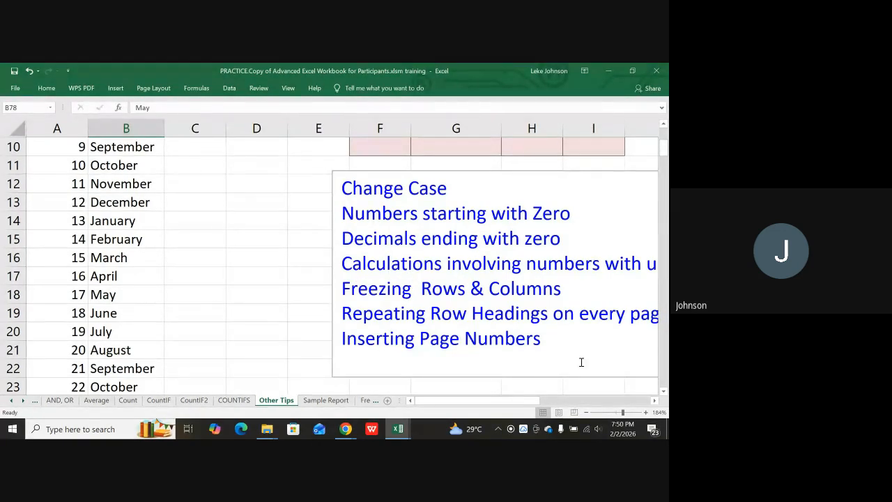
{"action": "left_click_drag", "start_coordinate": [538, 399], "coordinate": [557, 400]}
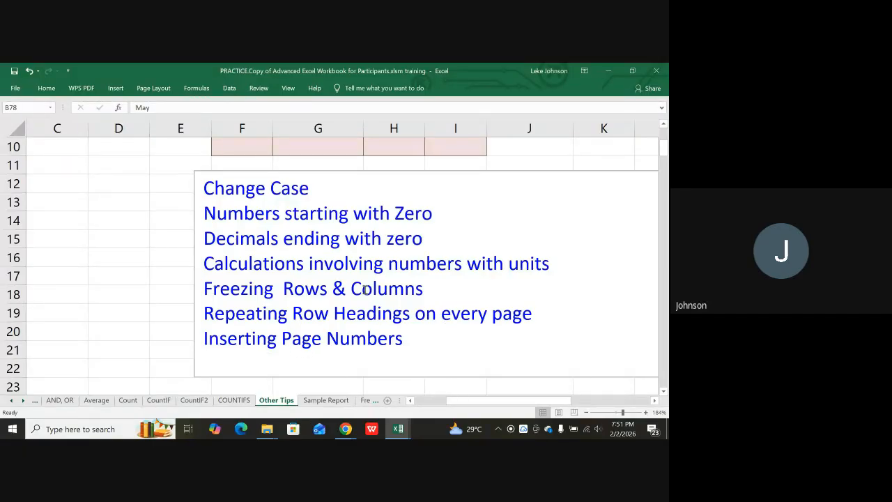
{"action": "scroll", "coordinate": [287, 245], "scroll_direction": "up", "scroll_amount": 1}
{"action": "scroll", "coordinate": [429, 300], "scroll_direction": "down", "scroll_amount": 1}
{"action": "left_click_drag", "start_coordinate": [449, 395], "coordinate": [419, 395]}
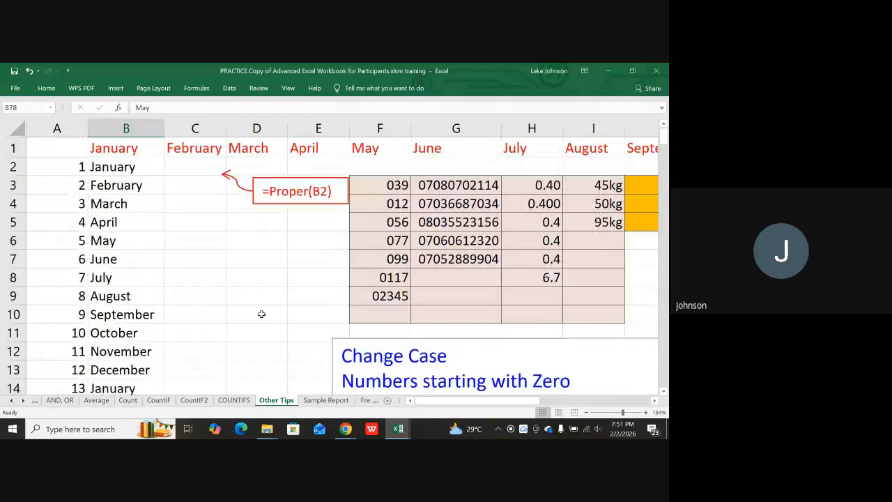
{"action": "scroll", "coordinate": [270, 327], "scroll_direction": "up", "scroll_amount": 3}
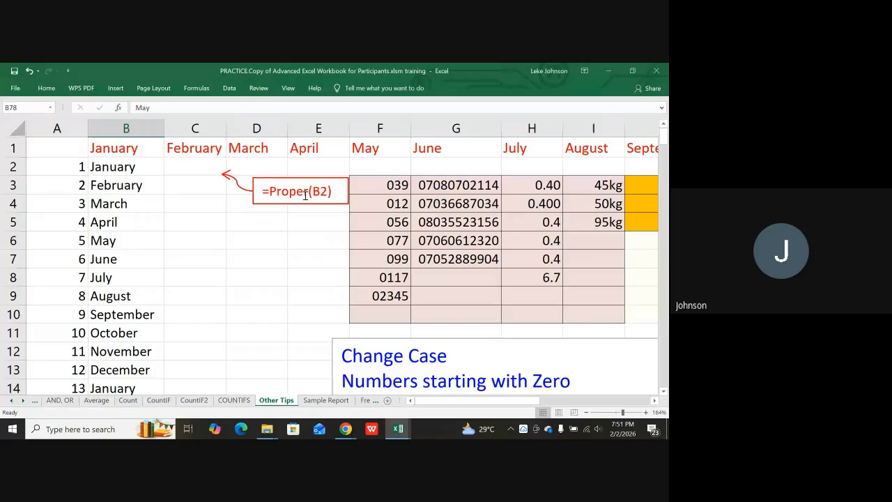
Check B2's month, then enter =PROPER(B2) in C2 so it shows January.
{"action": "left_click", "coordinate": [186, 165]}
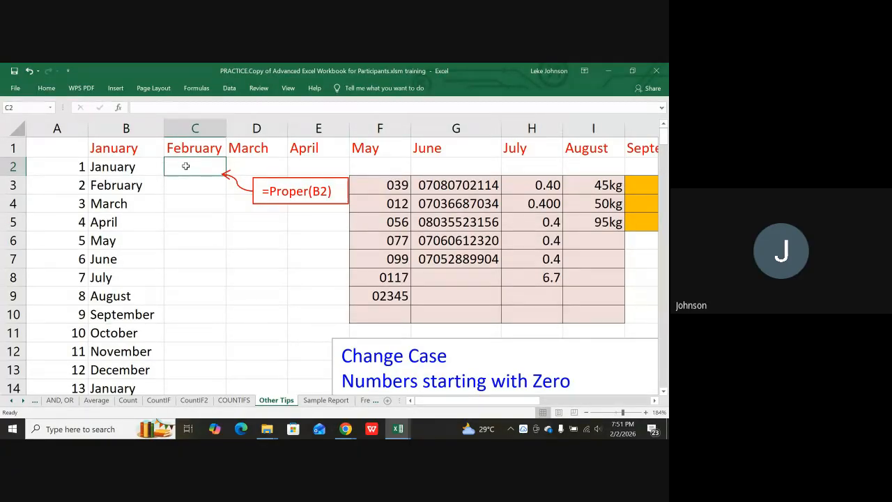
{"action": "left_click", "coordinate": [124, 170]}
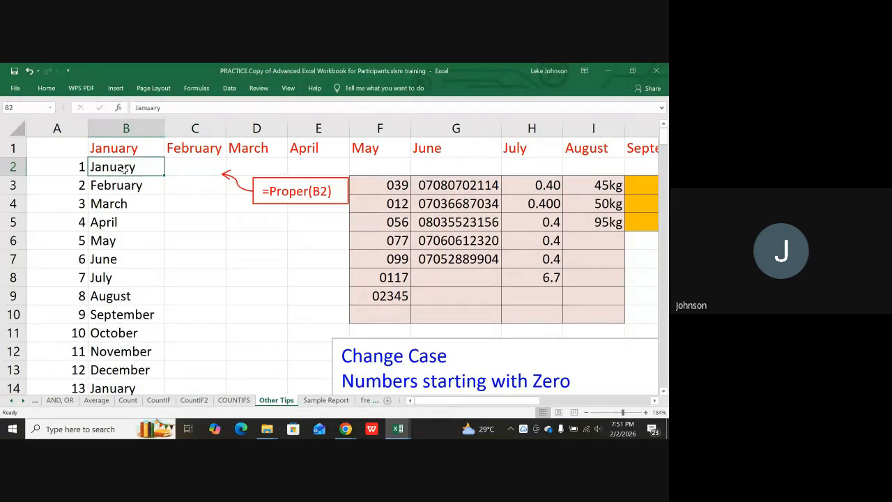
{"action": "left_click", "coordinate": [205, 170]}
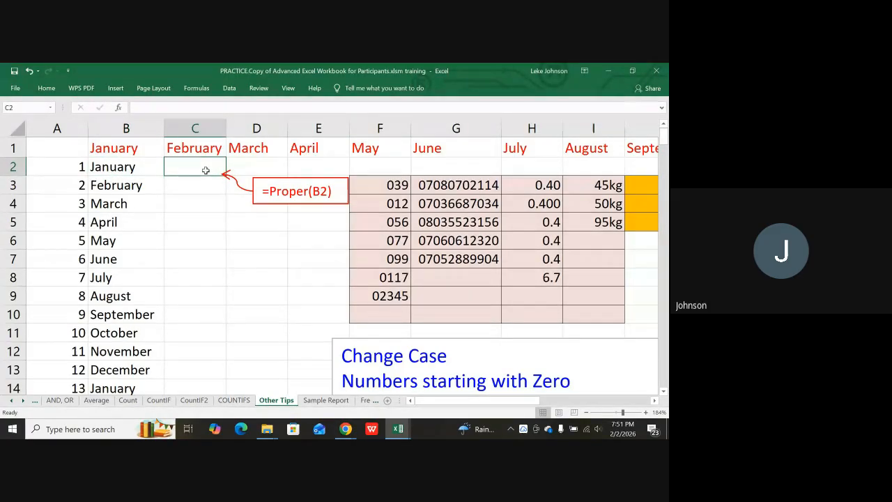
{"action": "type", "text": "="}
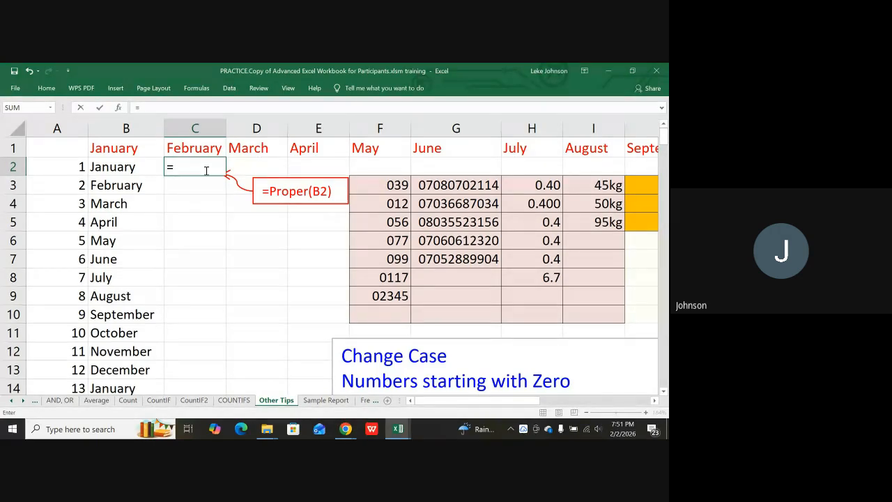
{"action": "type", "text": "p"}
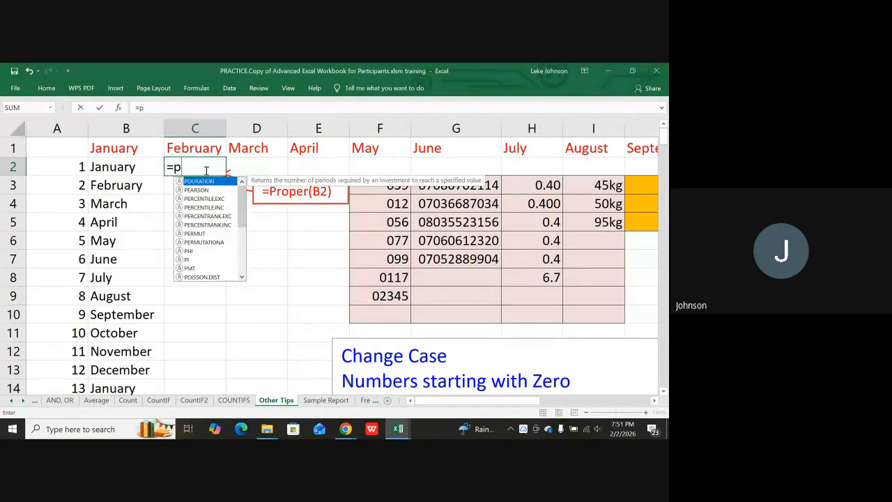
{"action": "type", "text": "rop"}
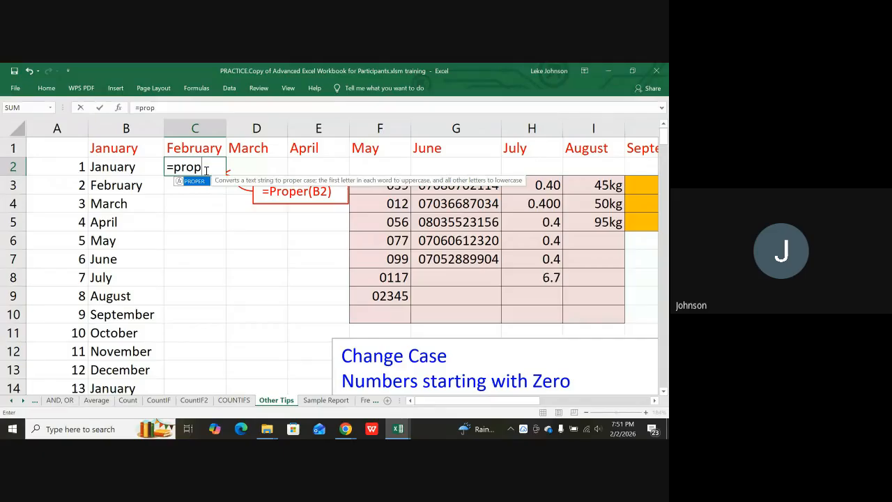
{"action": "type", "text": "er("}
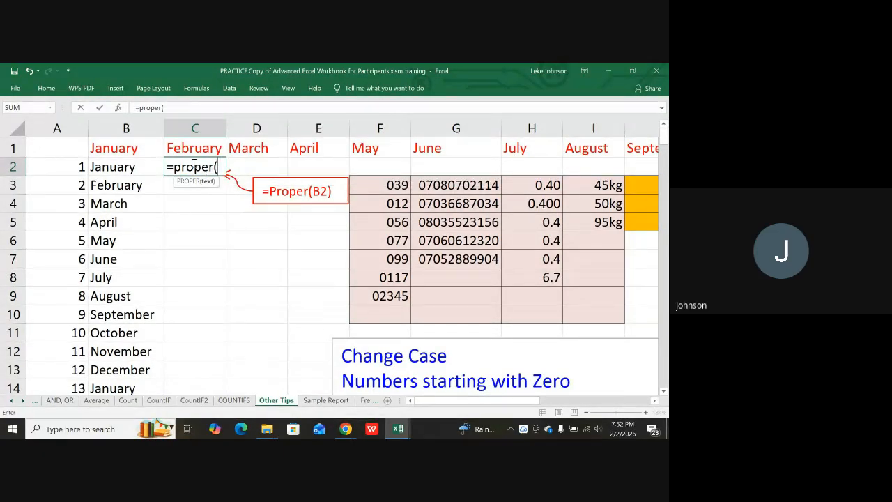
{"action": "left_click", "coordinate": [133, 168]}
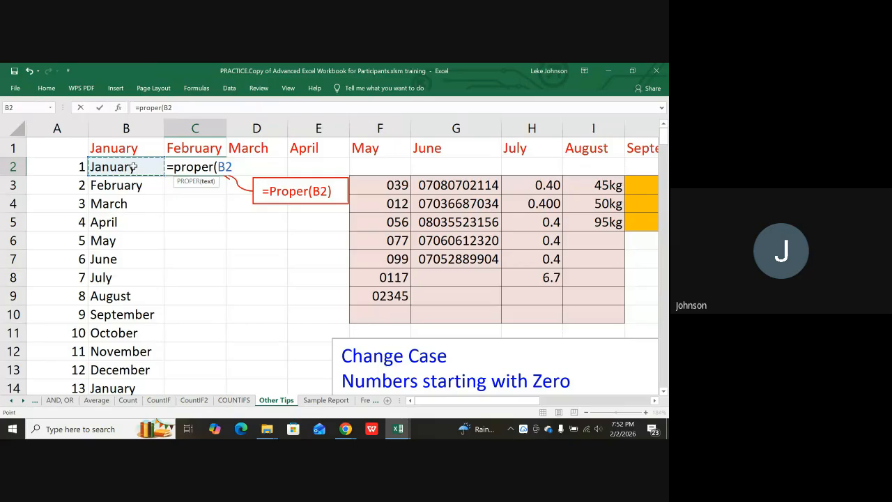
{"action": "type", "text": ")"}
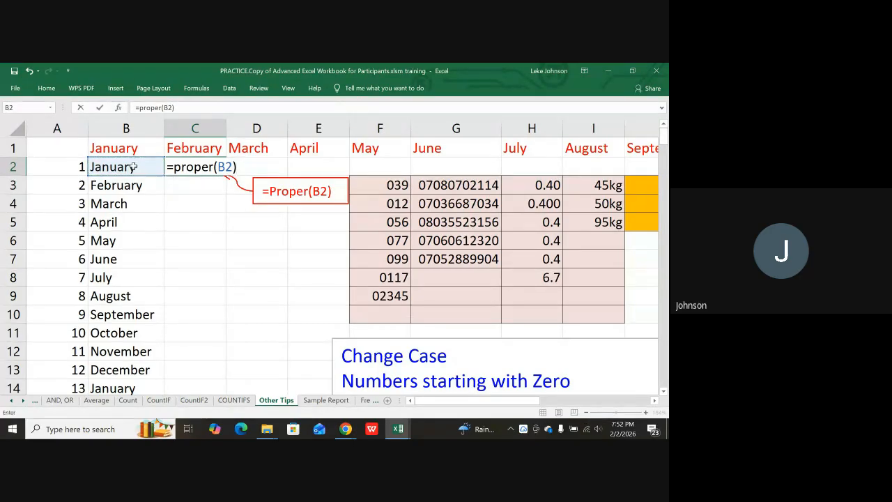
{"action": "key", "text": "Return"}
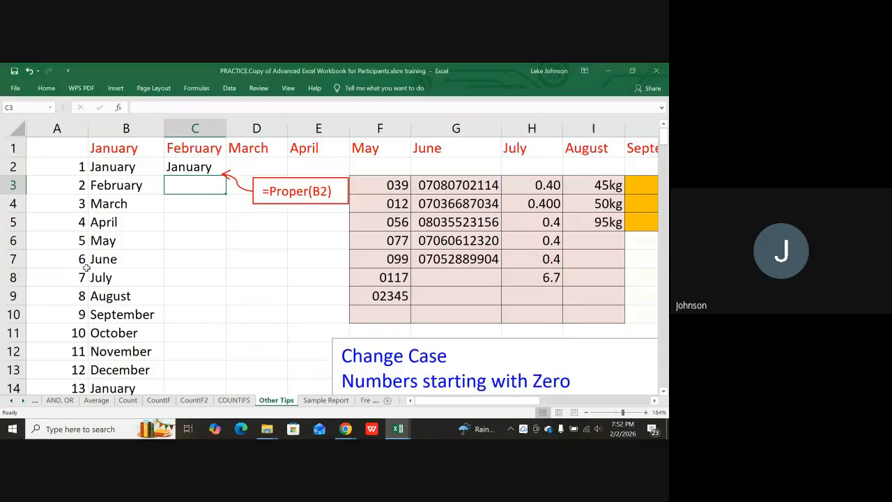
{"action": "left_click", "coordinate": [196, 168]}
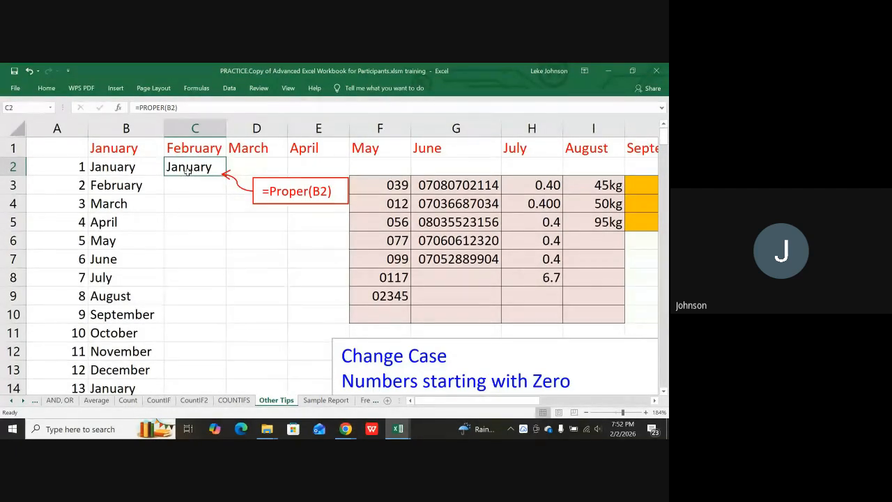
{"action": "scroll", "coordinate": [188, 174], "scroll_direction": "down", "scroll_amount": 1}
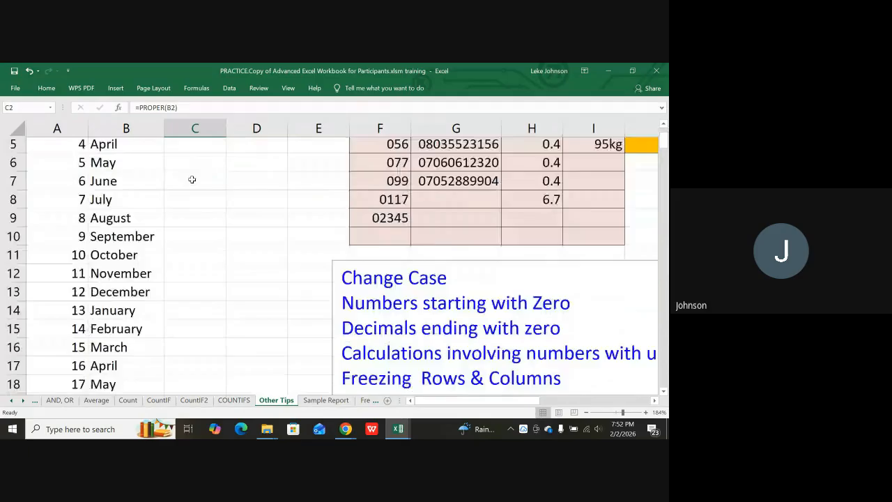
{"action": "scroll", "coordinate": [192, 180], "scroll_direction": "up", "scroll_amount": 2}
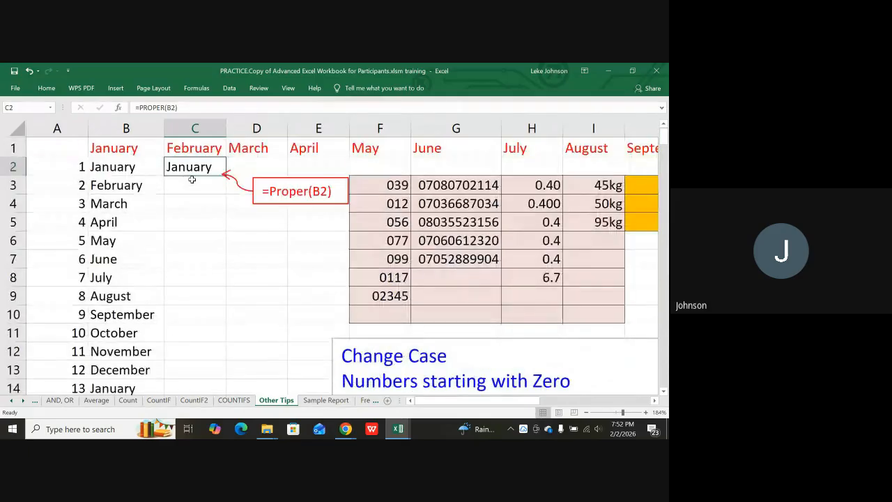
{"action": "scroll", "coordinate": [425, 178], "scroll_direction": "down", "scroll_amount": 1}
{"action": "left_click", "coordinate": [425, 179]}
{"action": "scroll", "coordinate": [426, 178], "scroll_direction": "up", "scroll_amount": 2}
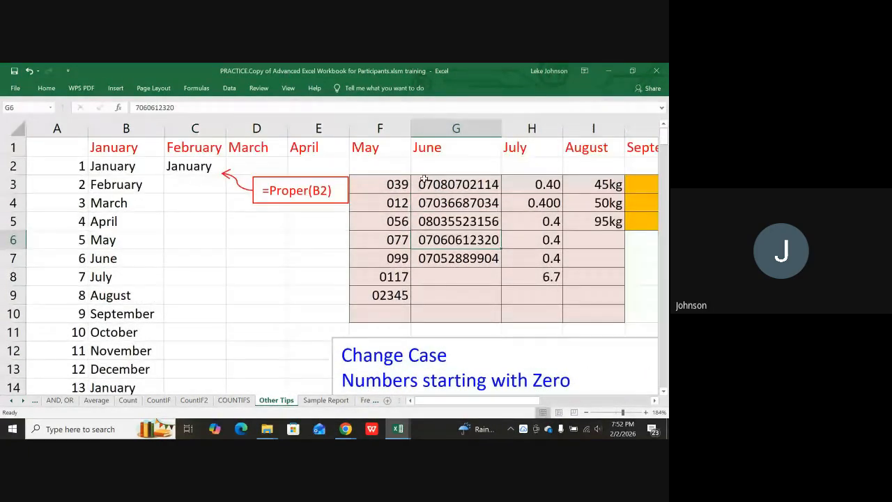
{"action": "left_click", "coordinate": [423, 183]}
{"action": "key", "text": "Right"}
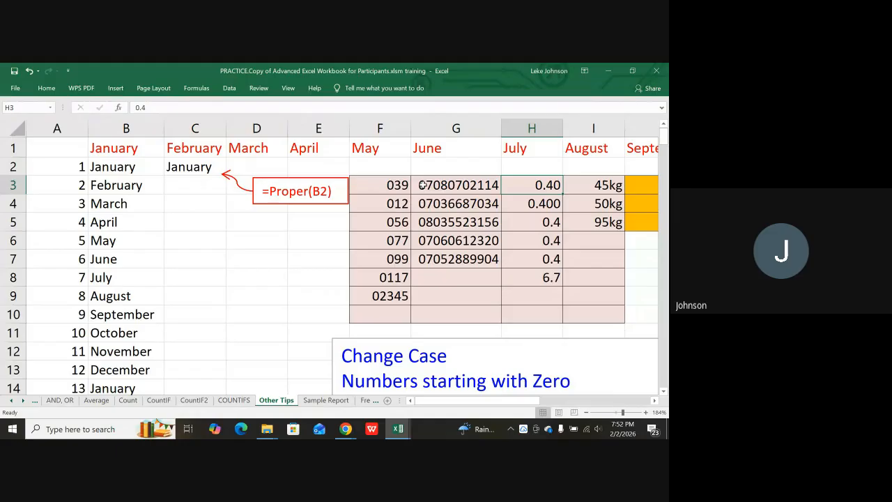
{"action": "key", "text": "Right"}
{"action": "key", "text": "Right"}
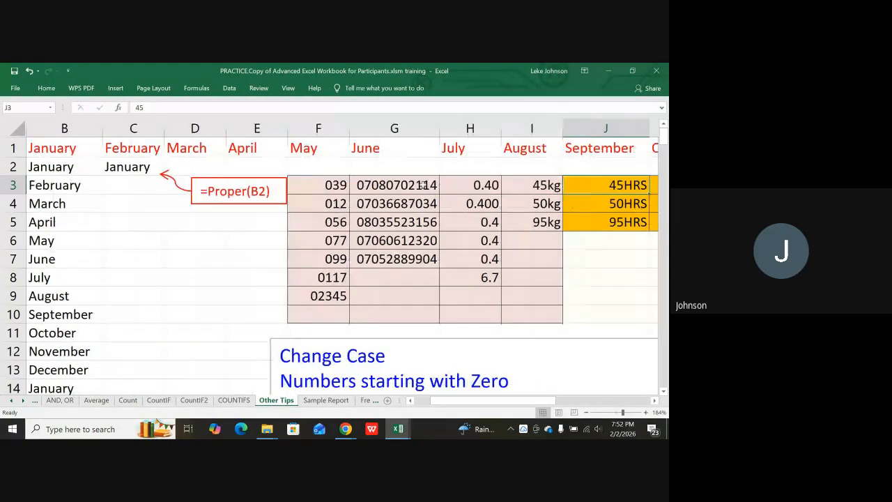
{"action": "key", "text": "Right"}
{"action": "key", "text": "Left"}
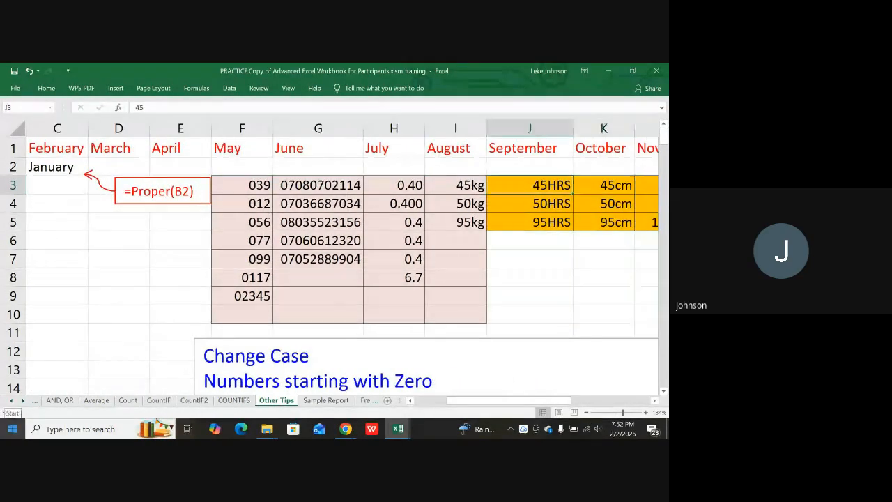
{"action": "key", "text": "Right"}
{"action": "key", "text": "Right"}
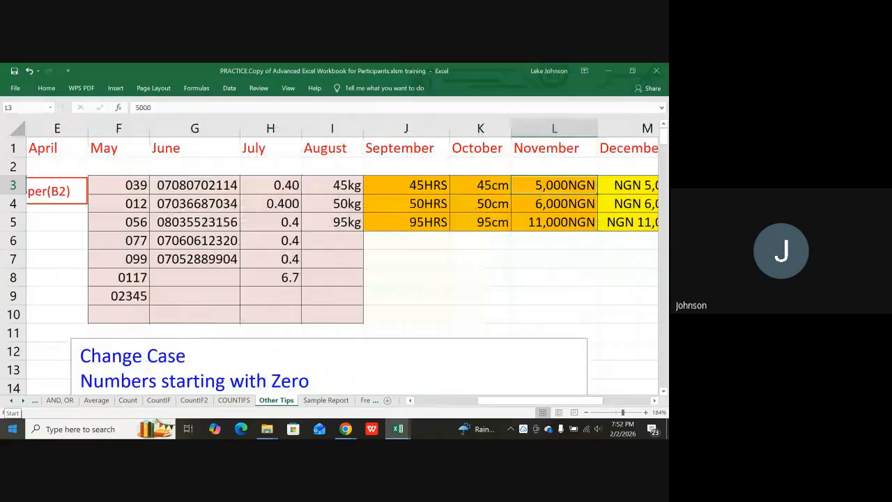
{"action": "key", "text": "Right"}
{"action": "key", "text": "Right"}
{"action": "key", "text": "Right"}
{"action": "key", "text": "Right"}
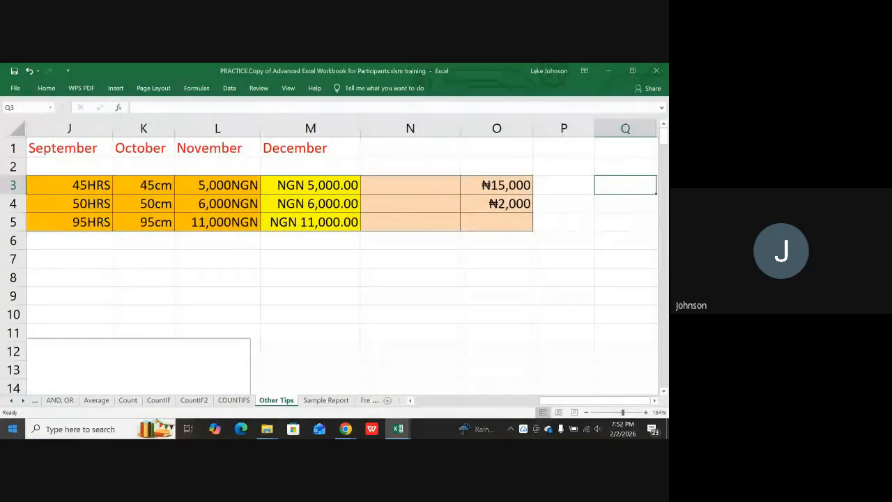
{"action": "key", "text": "Left"}
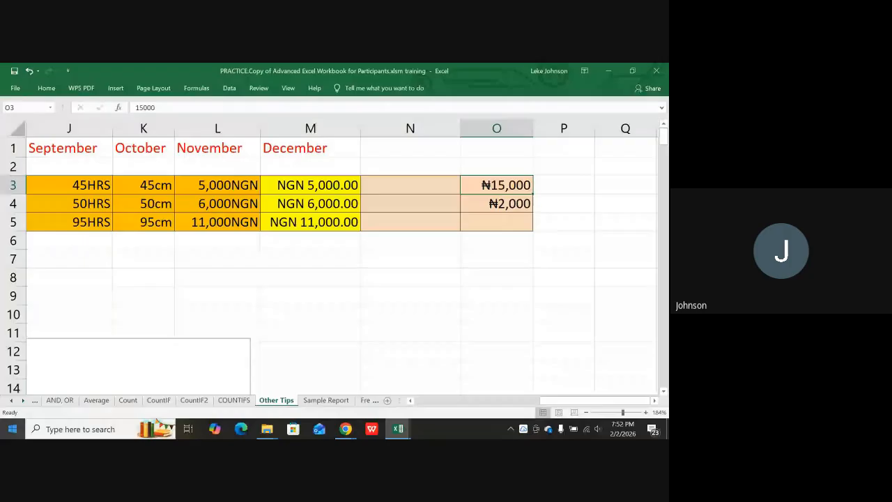
{"action": "key", "text": "Down"}
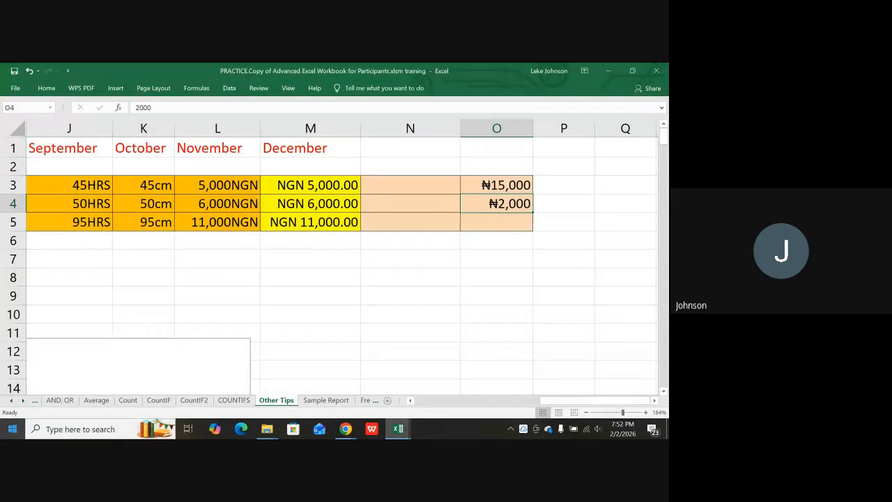
{"action": "key", "text": "Up"}
{"action": "key", "text": "Left"}
{"action": "key", "text": "Left"}
{"action": "key", "text": "Left"}
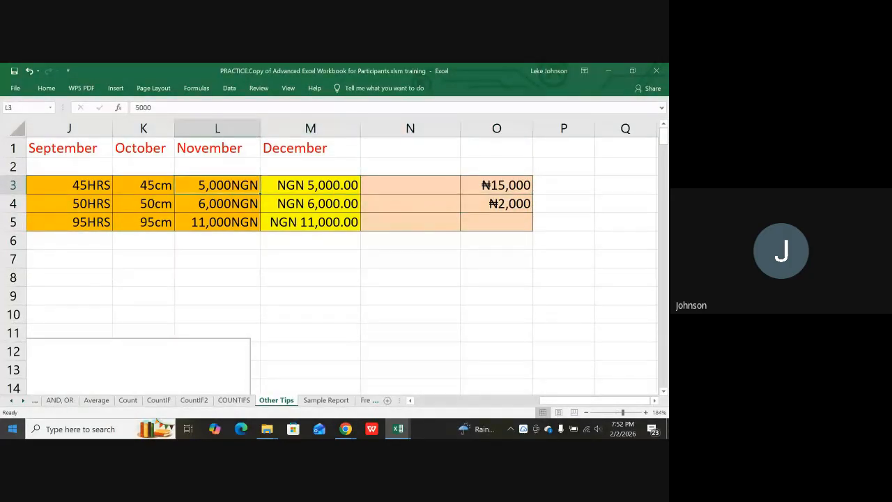
{"action": "key", "text": "Left"}
{"action": "key", "text": "Left"}
{"action": "key", "text": "Left"}
{"action": "key", "text": "Left"}
{"action": "key", "text": "Left"}
{"action": "key", "text": "Left"}
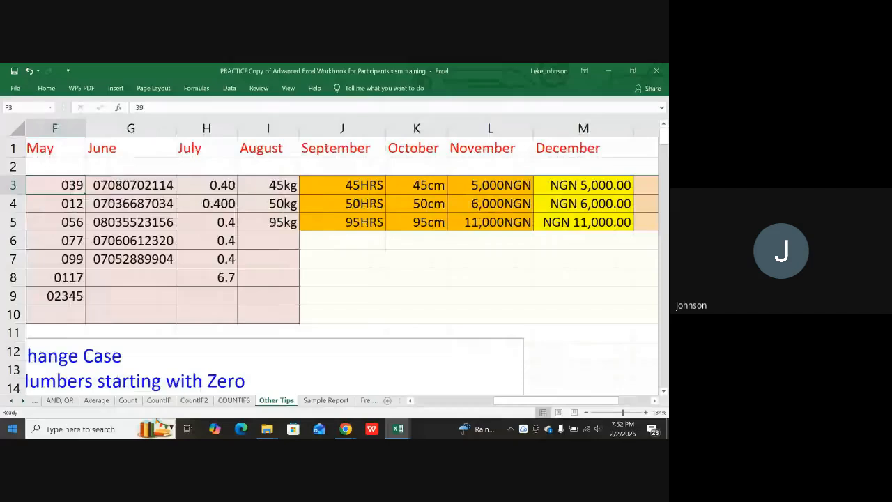
{"action": "key", "text": "Left"}
{"action": "key", "text": "Left"}
{"action": "key", "text": "Left"}
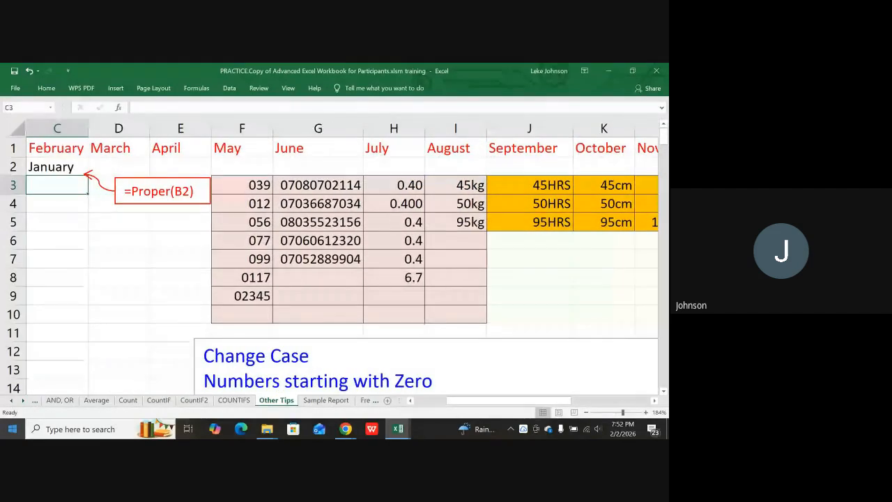
{"action": "key", "text": "Left"}
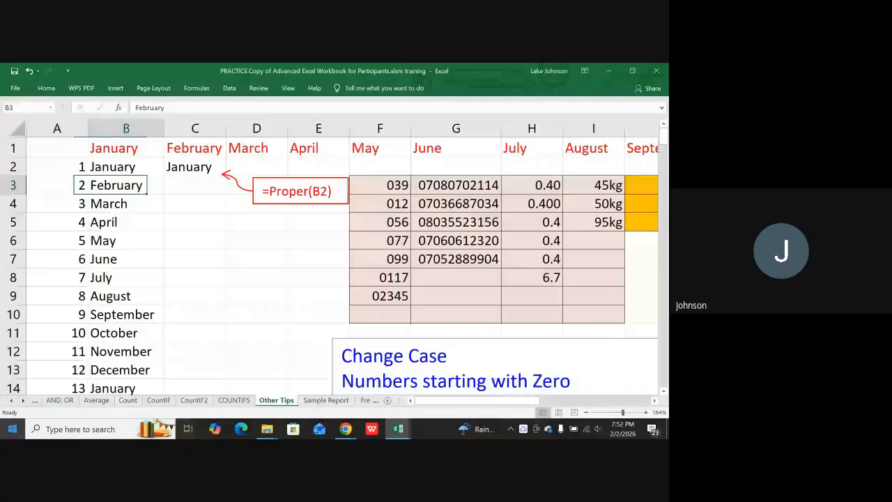
{"action": "key", "text": "Up"}
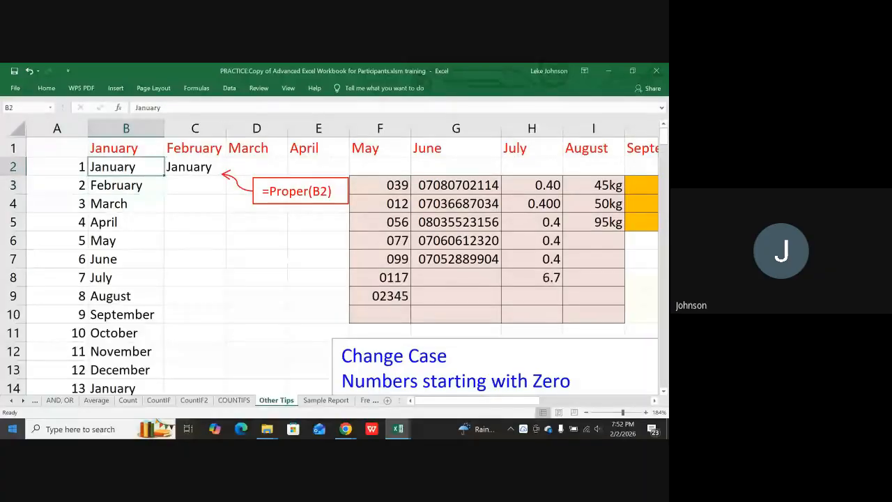
{"action": "key", "text": "Right"}
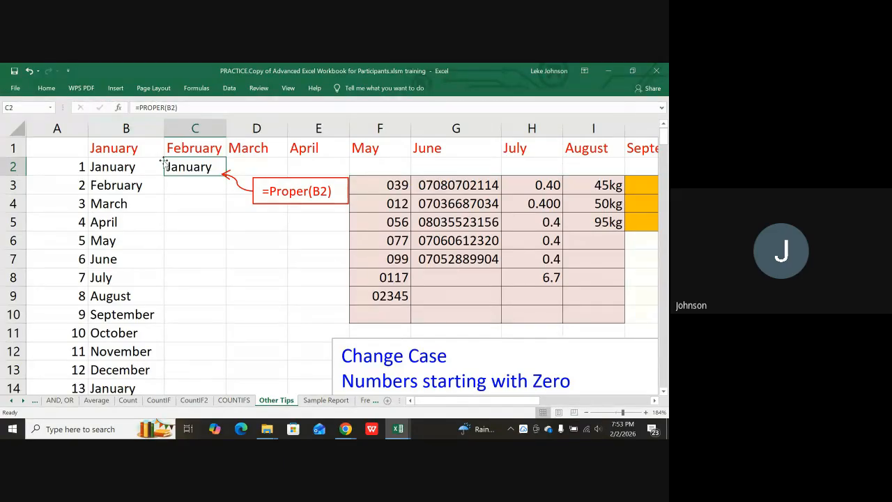
{"action": "scroll", "coordinate": [198, 173], "scroll_direction": "down", "scroll_amount": 8}
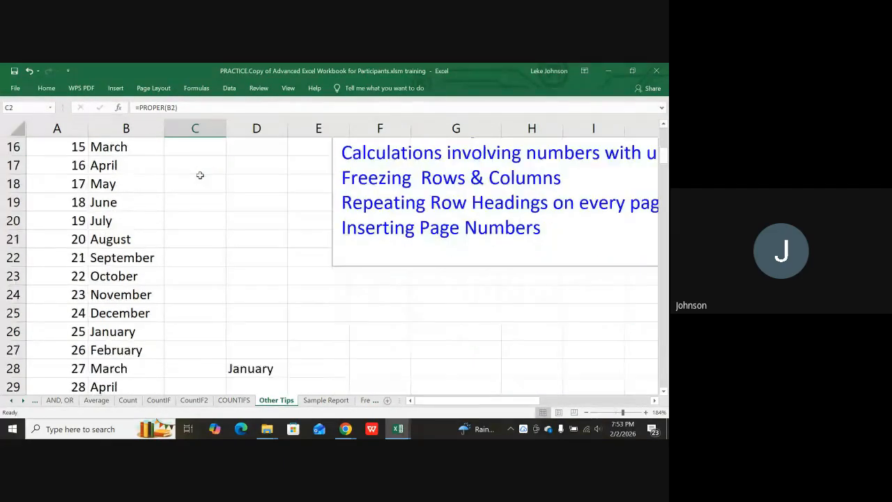
{"action": "left_click", "coordinate": [262, 202]}
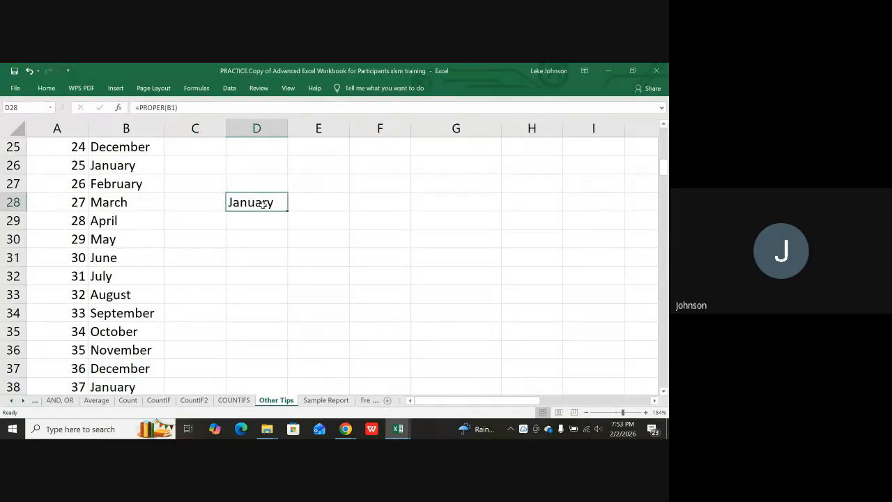
{"action": "scroll", "coordinate": [263, 203], "scroll_direction": "up", "scroll_amount": 8}
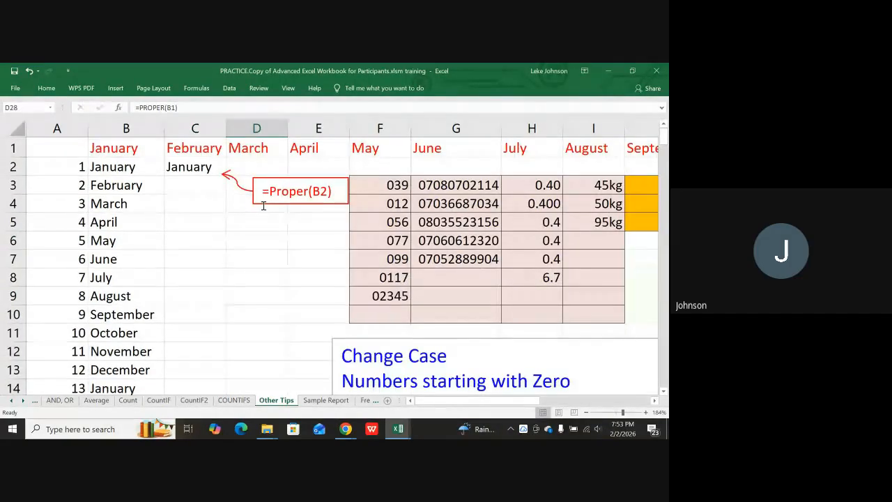
{"action": "scroll", "coordinate": [263, 205], "scroll_direction": "down", "scroll_amount": 5}
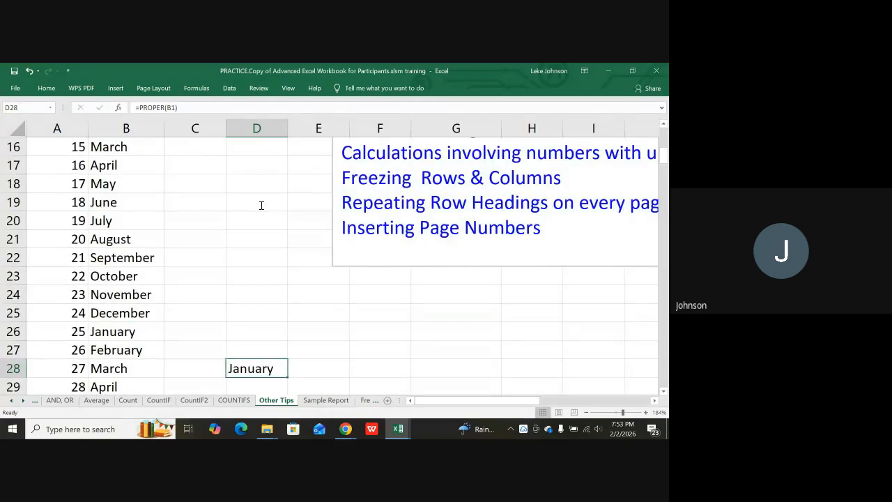
{"action": "scroll", "coordinate": [261, 206], "scroll_direction": "down", "scroll_amount": 3}
{"action": "scroll", "coordinate": [258, 206], "scroll_direction": "up", "scroll_amount": 7}
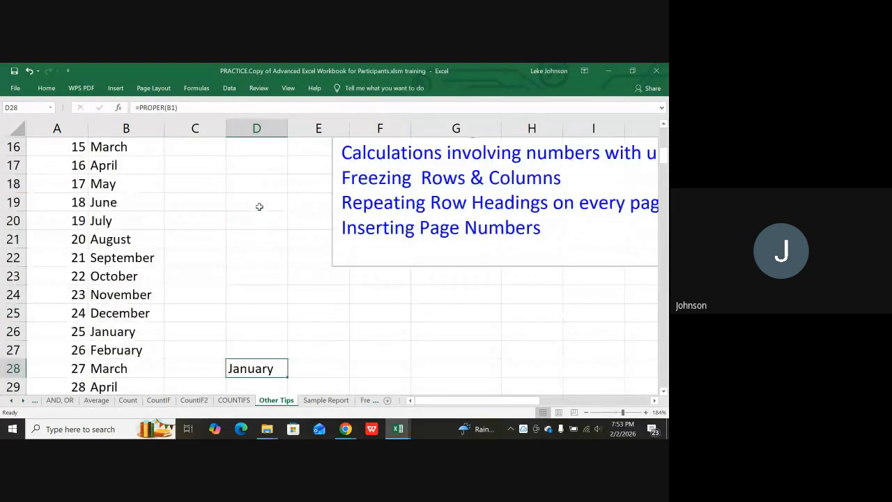
{"action": "scroll", "coordinate": [258, 205], "scroll_direction": "up", "scroll_amount": 1}
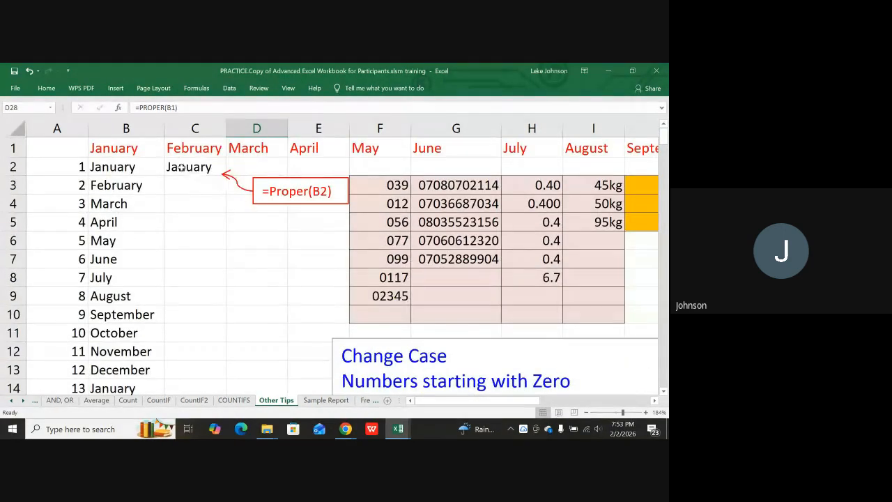
{"action": "left_click", "coordinate": [122, 168]}
{"action": "key", "text": "Right"}
{"action": "key", "text": "Down"}
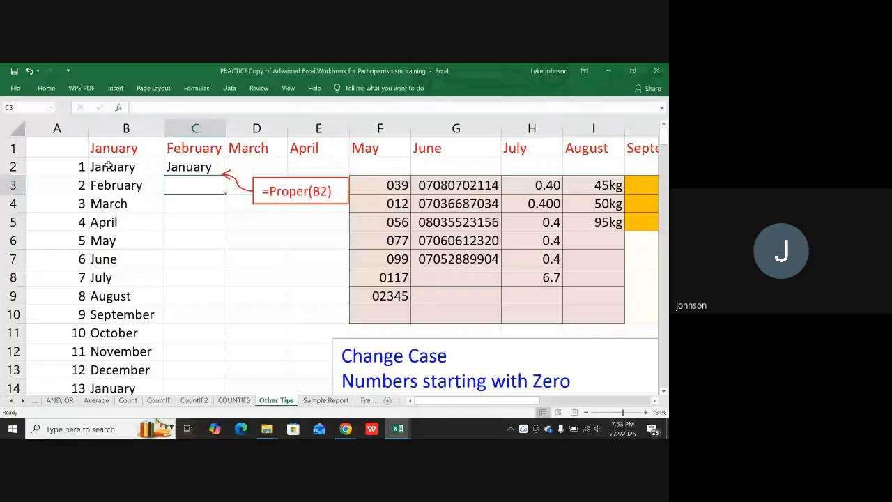
Select C2 and start retyping its formula as =prop.
{"action": "left_click", "coordinate": [193, 165]}
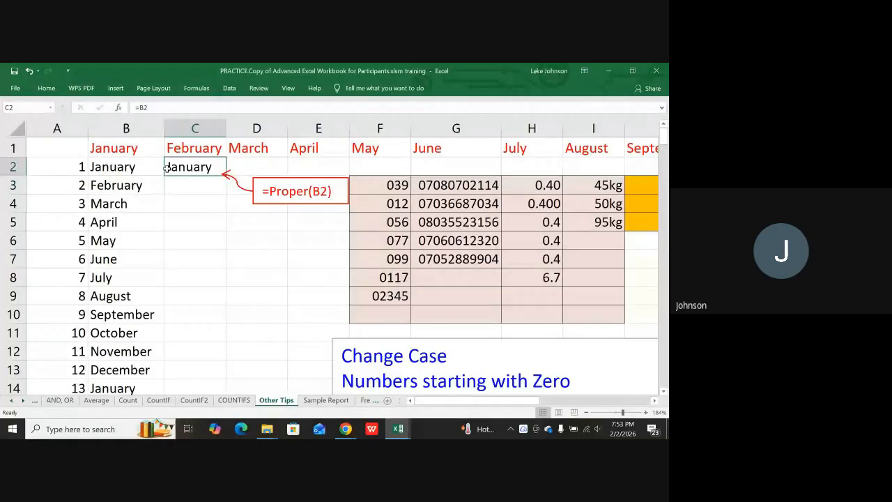
{"action": "type", "text": "=pro"}
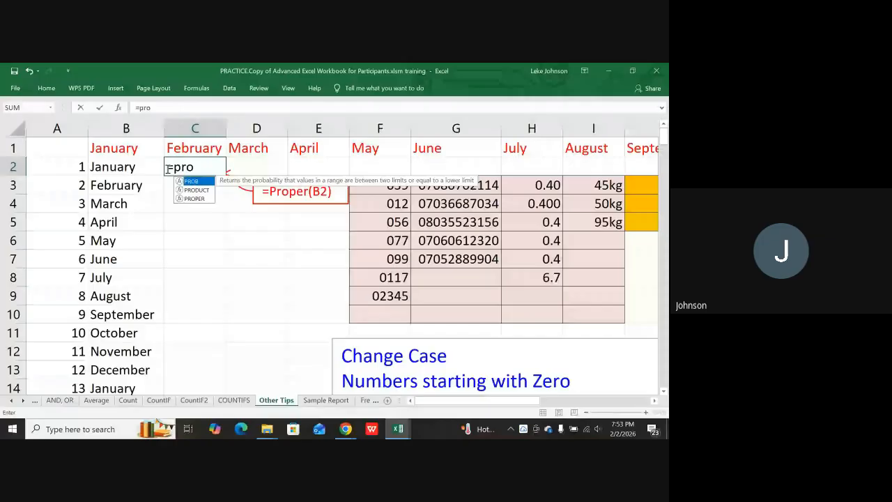
{"action": "type", "text": "p"}
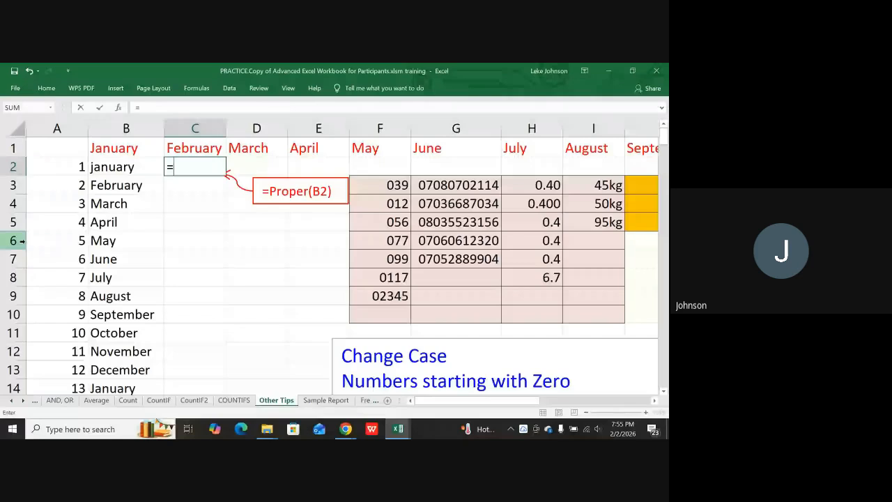
Complete C2 as =PROPER(B2) from the autocomplete list, turning lowercase january into January.
{"action": "type", "text": "pr"}
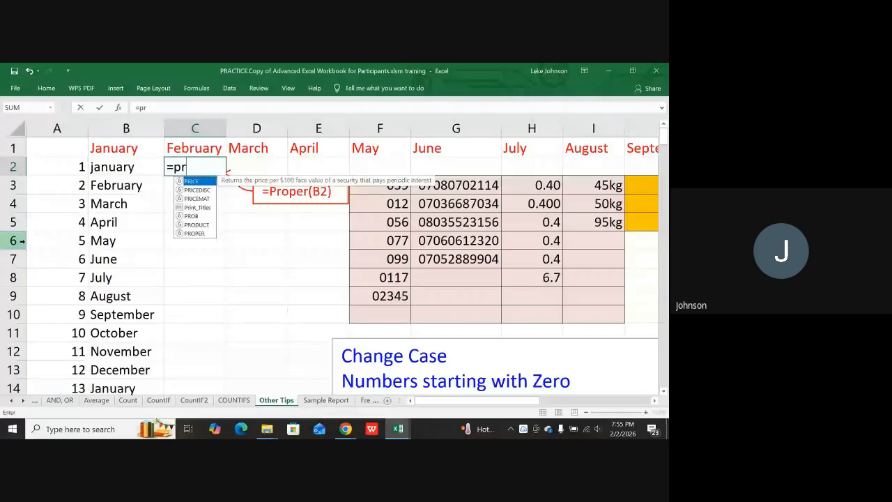
{"action": "type", "text": "op"}
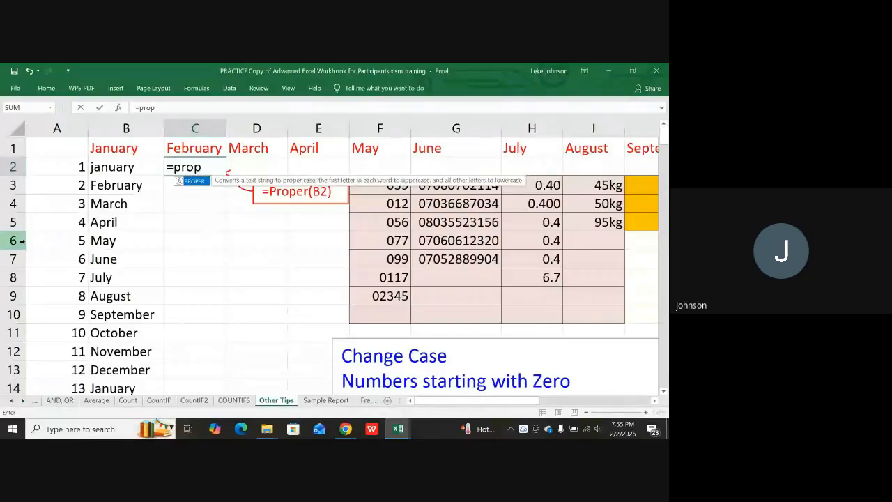
{"action": "double_click", "coordinate": [194, 182]}
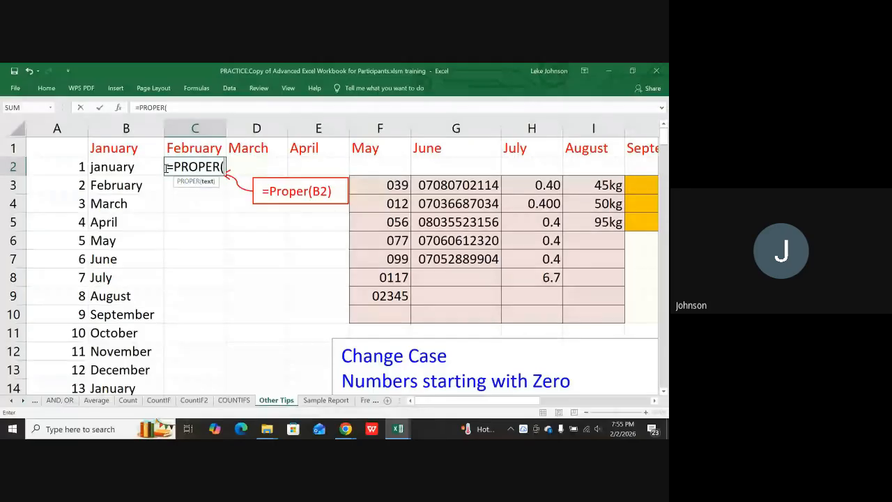
{"action": "left_click", "coordinate": [132, 167]}
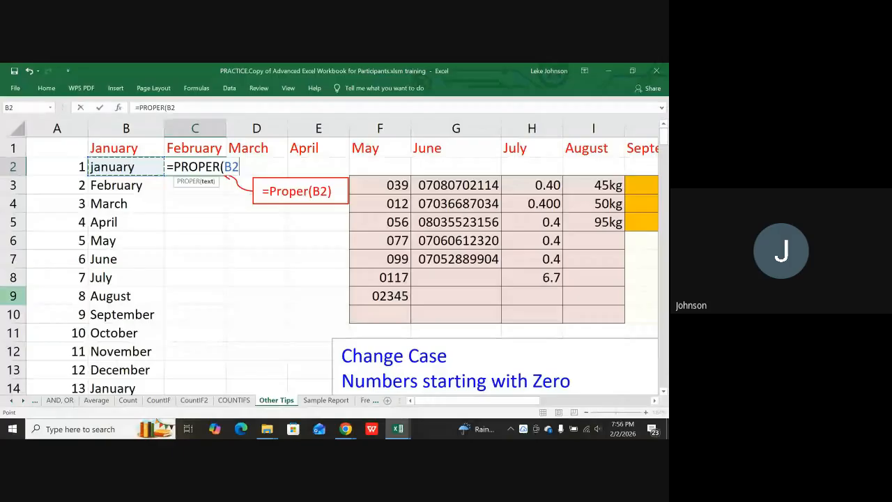
{"action": "key", "text": "Return"}
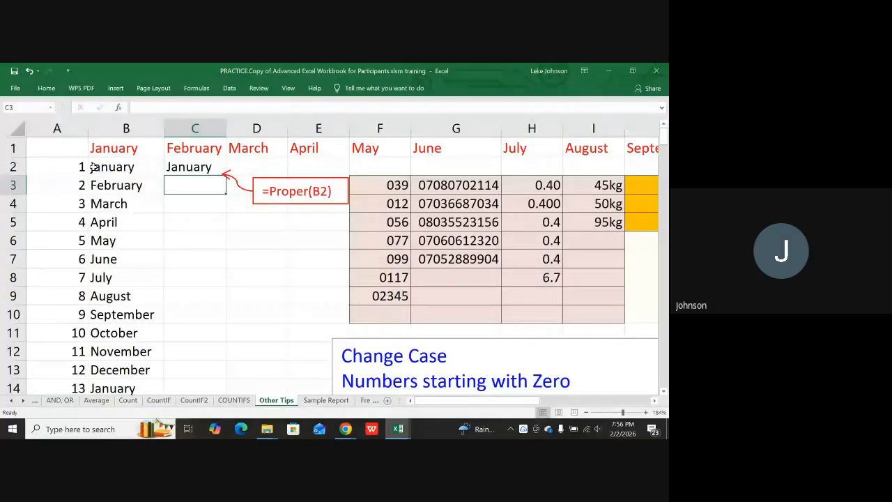
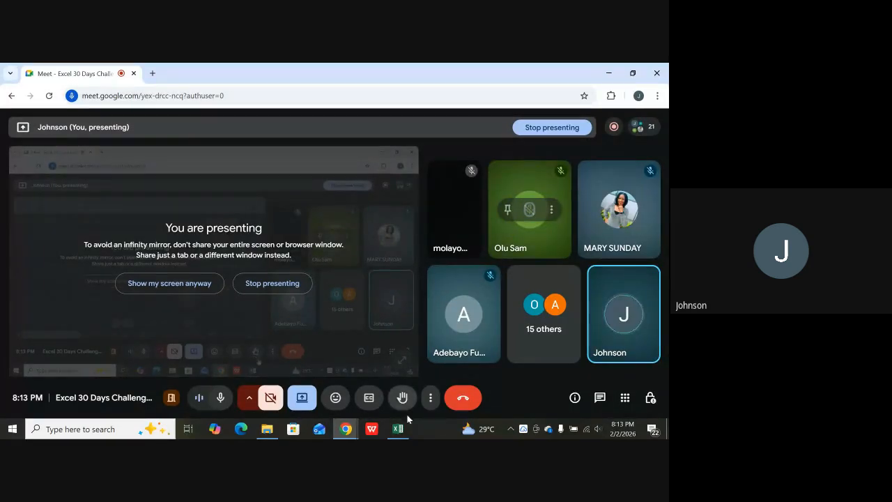
Bring the practice workbook forward, scroll back to the top of Other Tips, and select January in B2.
{"action": "mouse_move", "coordinate": [402, 424]}
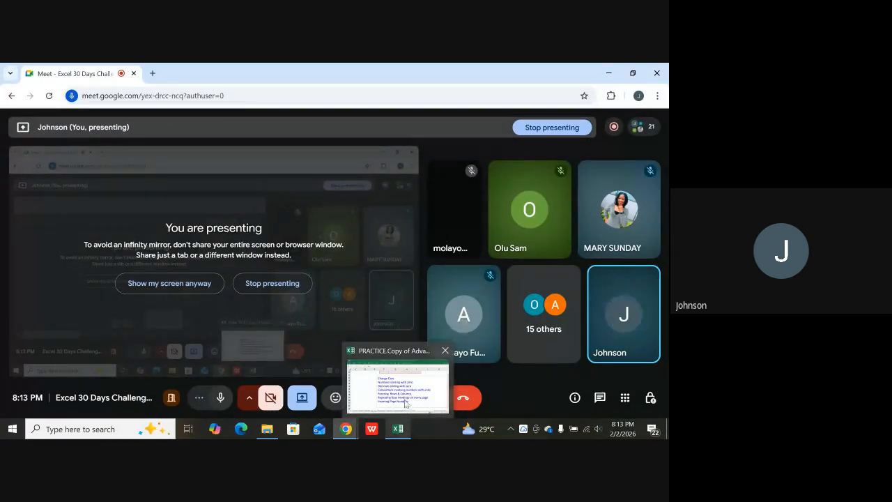
{"action": "left_click", "coordinate": [408, 394]}
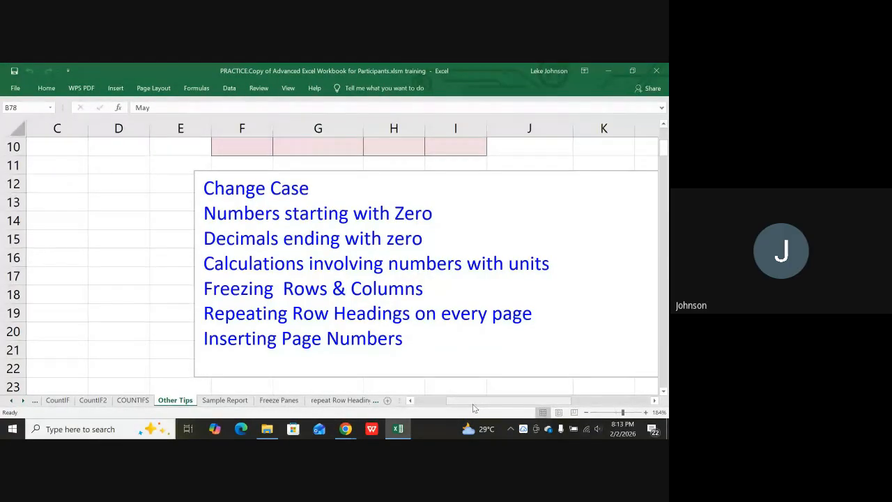
{"action": "left_click_drag", "start_coordinate": [475, 408], "coordinate": [442, 410]}
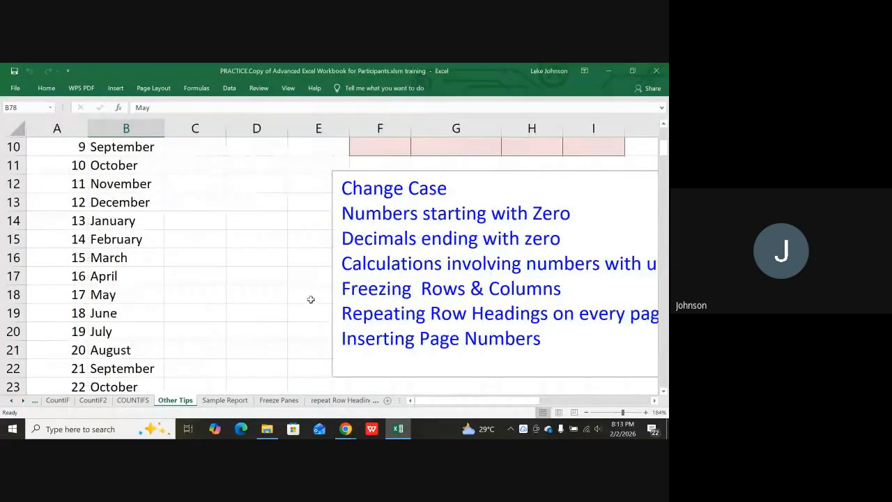
{"action": "scroll", "coordinate": [313, 302], "scroll_direction": "up", "scroll_amount": 3}
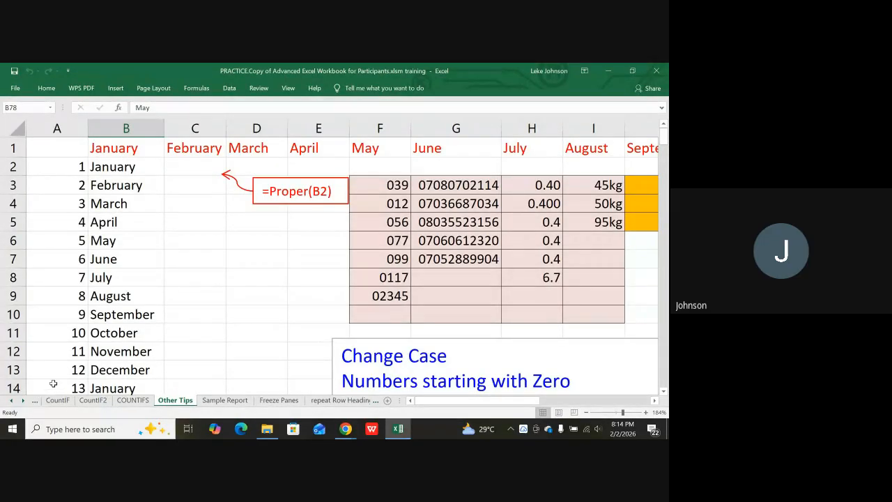
{"action": "left_click", "coordinate": [103, 166]}
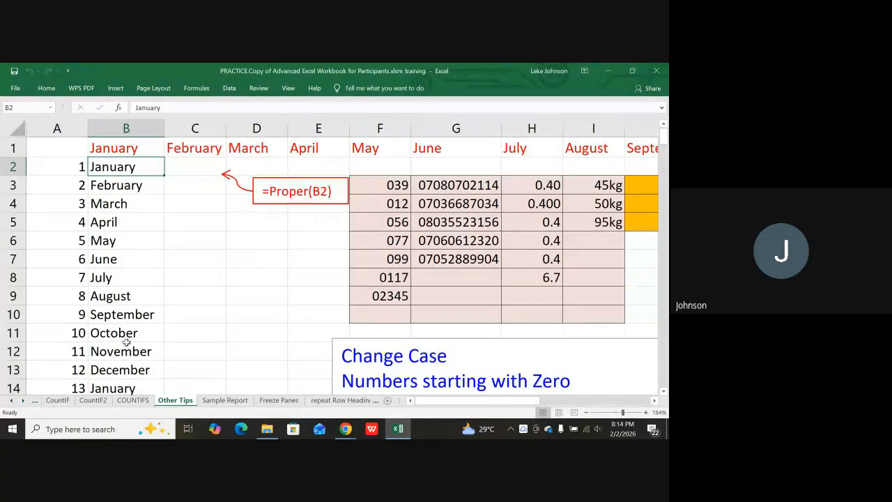
Enter john in C6 and fill it down to C11, producing peter, dele, taiwo, bola, john.
{"action": "left_click", "coordinate": [200, 234]}
{"action": "type", "text": "john"}
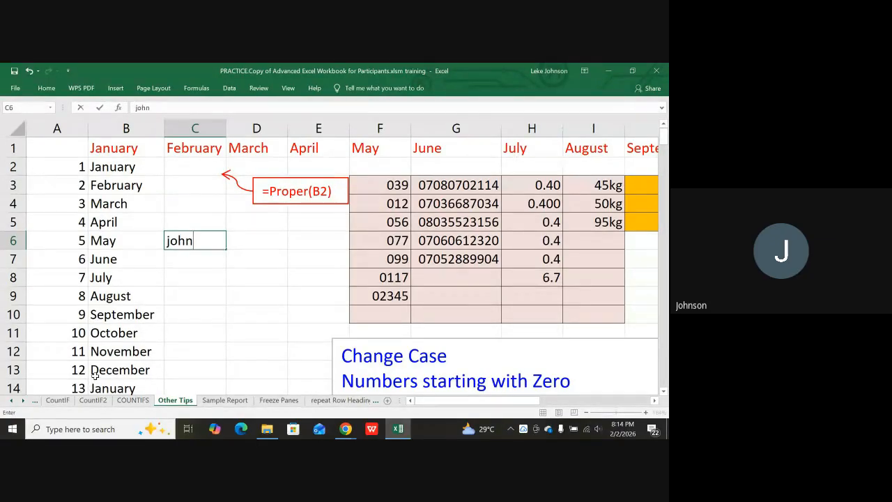
{"action": "key", "text": "Return"}
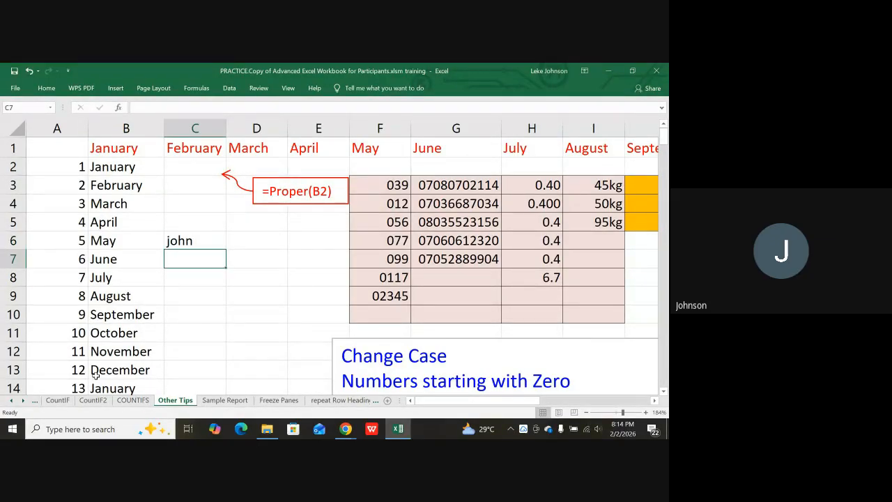
{"action": "left_click", "coordinate": [178, 239]}
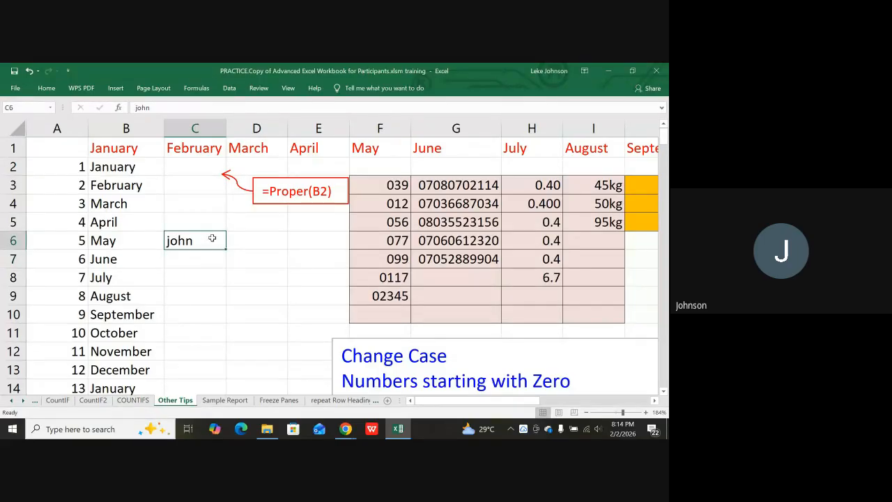
{"action": "left_click_drag", "start_coordinate": [225, 249], "coordinate": [219, 335]}
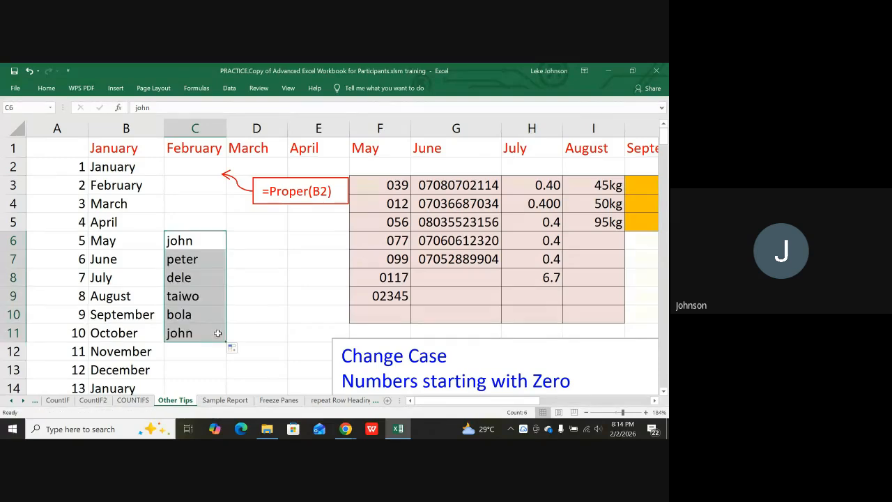
Check the filled names peter, dele, taiwo and bola in C7–C10, then go to the File Info page.
{"action": "left_click", "coordinate": [192, 241]}
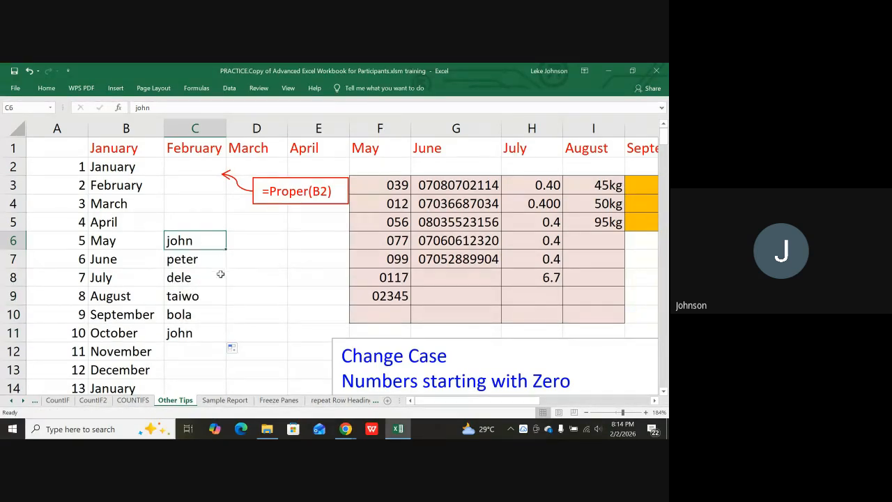
{"action": "left_click", "coordinate": [190, 258]}
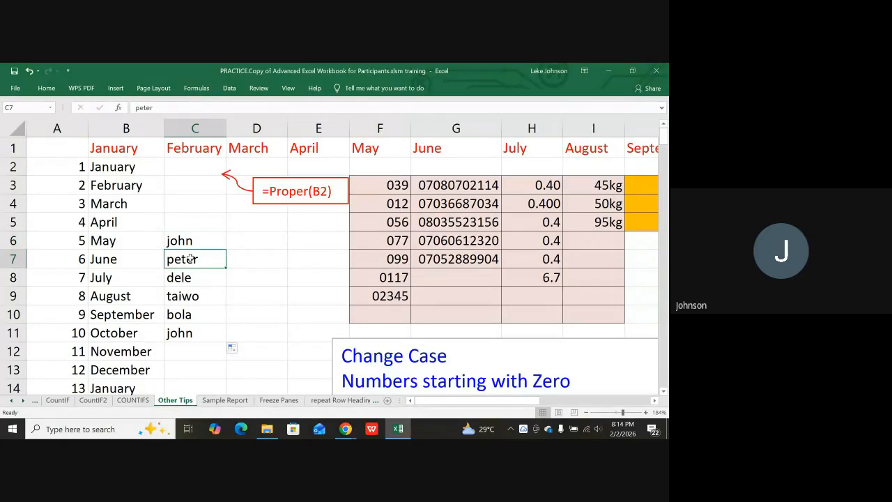
{"action": "left_click", "coordinate": [186, 275]}
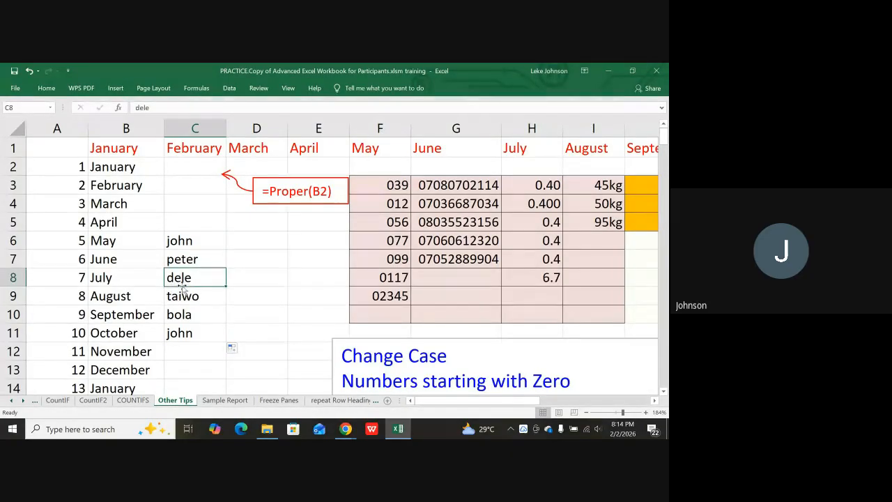
{"action": "left_click", "coordinate": [178, 297]}
{"action": "left_click", "coordinate": [176, 315]}
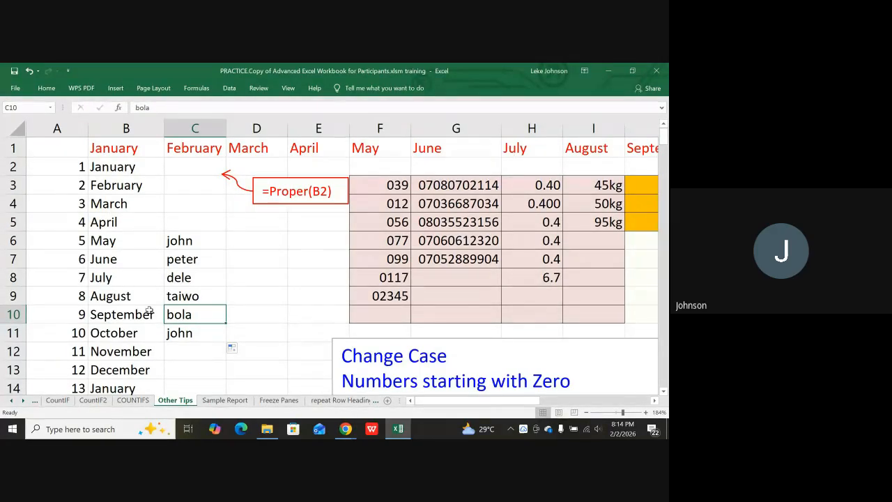
{"action": "left_click", "coordinate": [22, 91]}
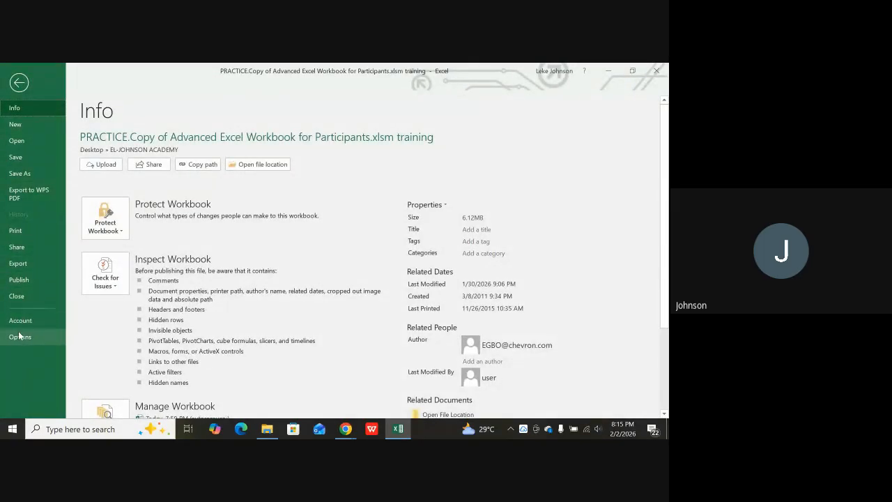
In Excel Options > Advanced, open Edit Custom Lists to show the JOHN, PETER, DELE, TAIWO, BOLA list.
{"action": "key", "text": "Escape"}
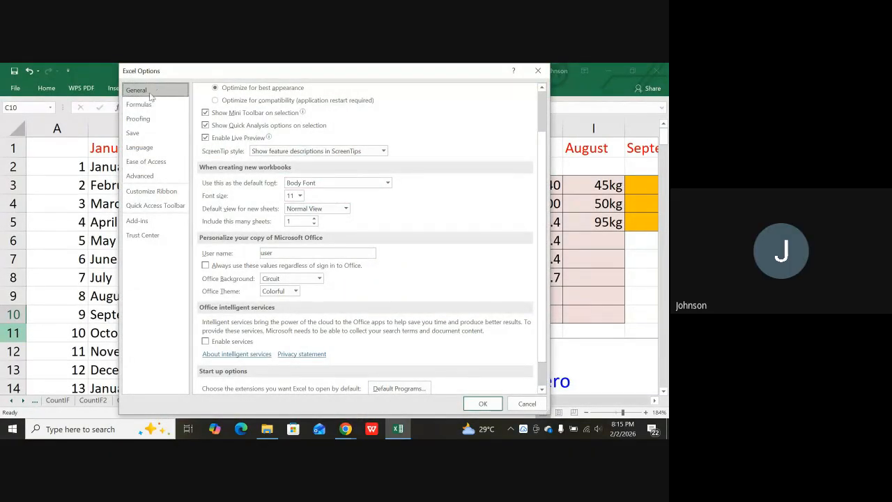
{"action": "left_click", "coordinate": [144, 176]}
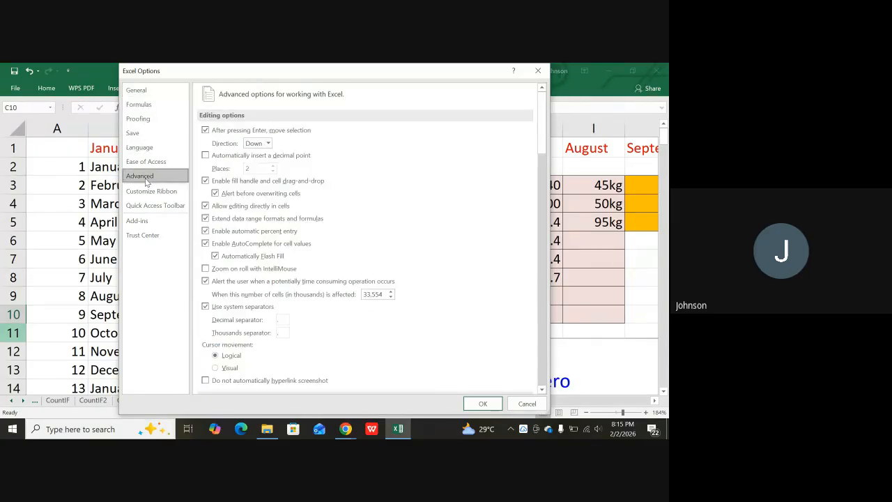
{"action": "scroll", "coordinate": [317, 289], "scroll_direction": "down", "scroll_amount": 15}
{"action": "scroll", "coordinate": [317, 289], "scroll_direction": "down", "scroll_amount": 12}
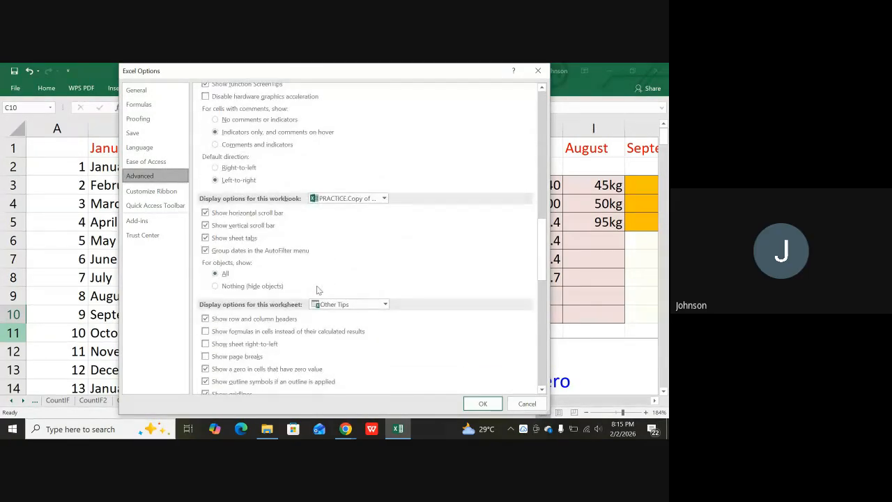
{"action": "scroll", "coordinate": [318, 286], "scroll_direction": "down", "scroll_amount": 6}
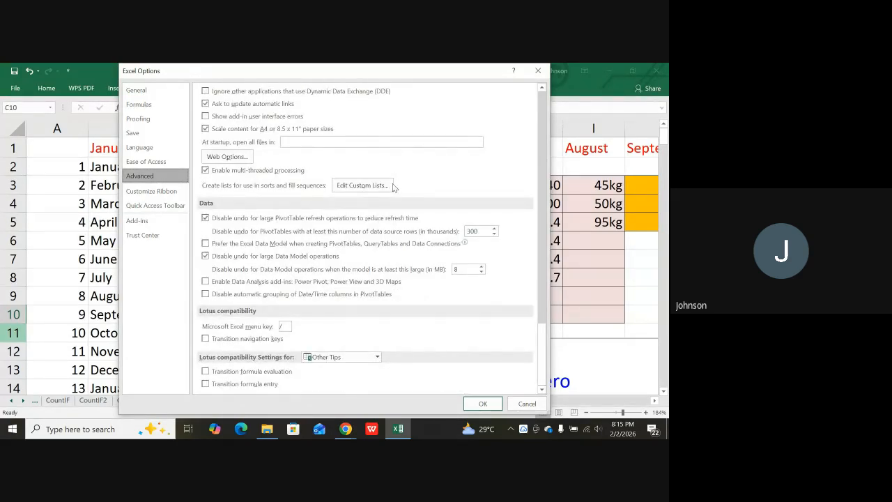
{"action": "left_click", "coordinate": [364, 187]}
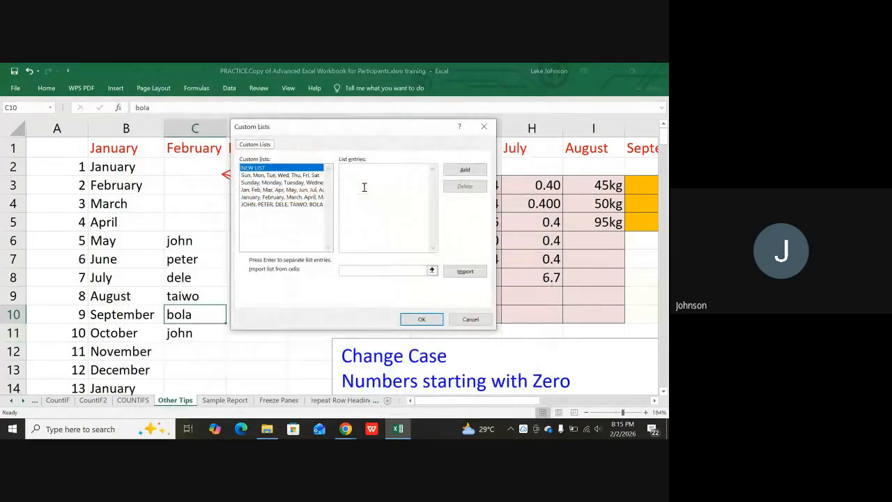
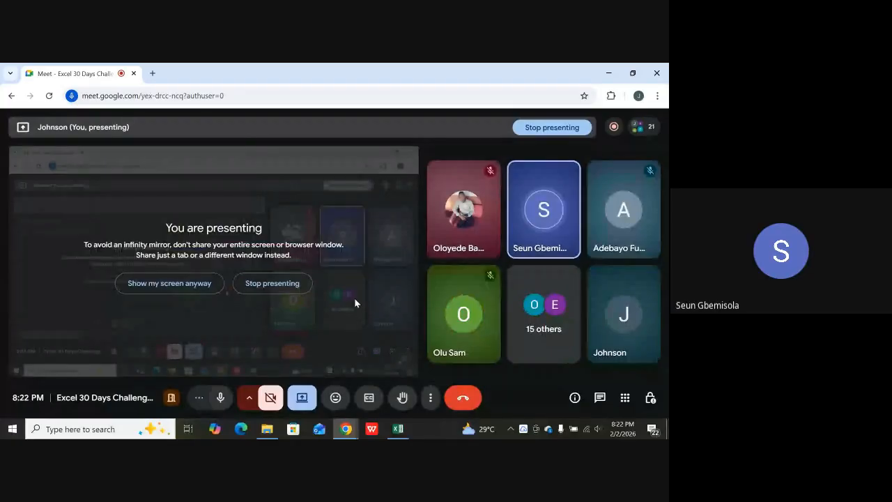
Bring the Excel workbook back to the front, showing the Other Tips names in column C.
{"action": "left_click", "coordinate": [398, 428]}
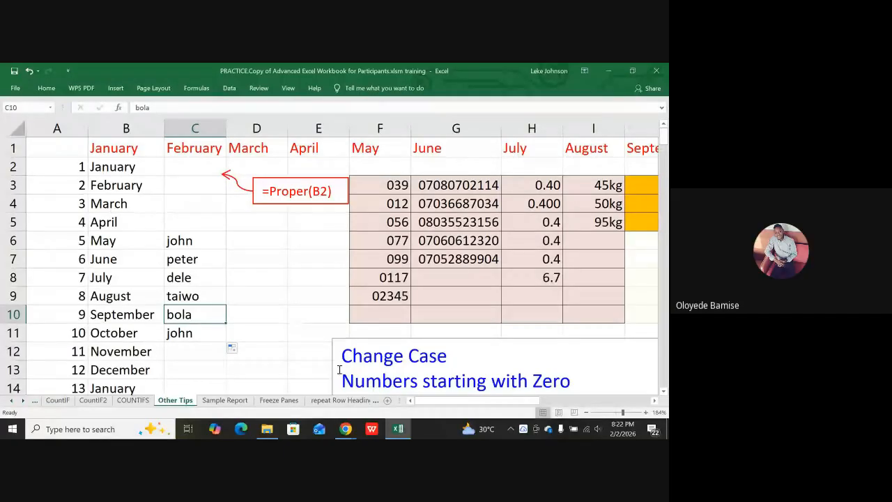
{"action": "mouse_move", "coordinate": [346, 429]}
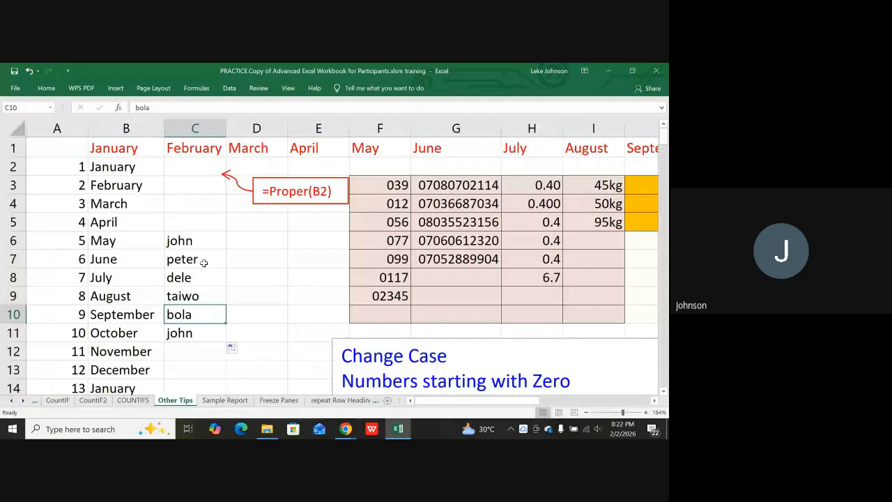
{"action": "left_click", "coordinate": [213, 244]}
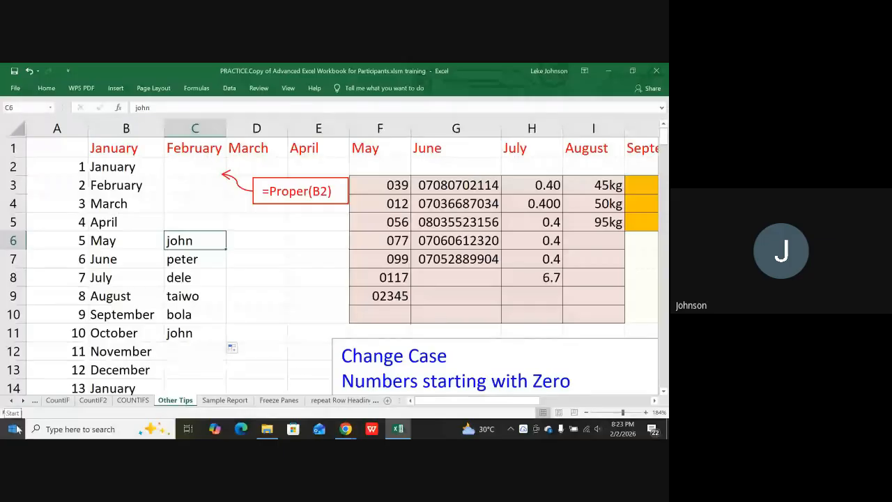
{"action": "left_click", "coordinate": [257, 277]}
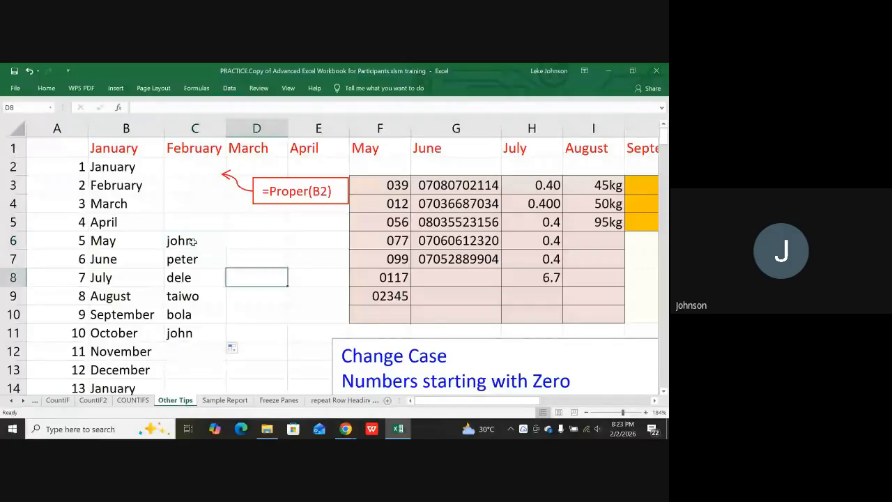
Clear the names in C6:C11 and enter john in C6.
{"action": "left_click", "coordinate": [193, 241]}
{"action": "key", "text": "ctrl+shift+Down"}
{"action": "key", "text": "Delete"}
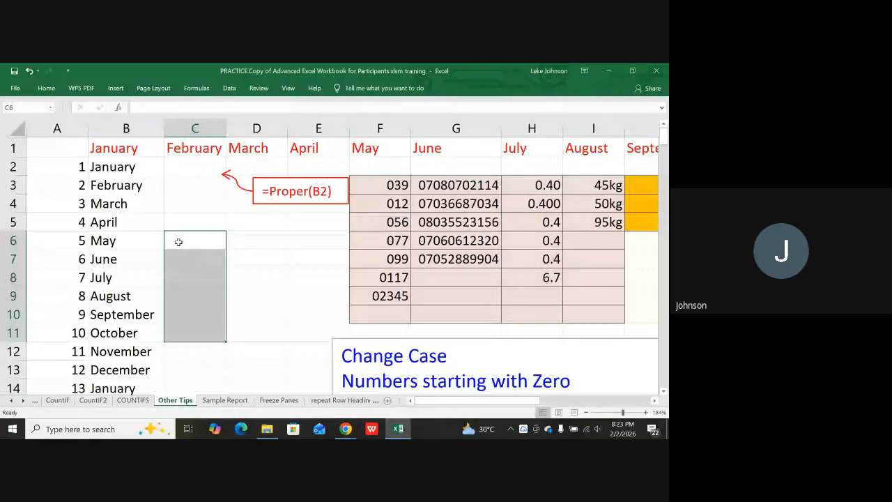
{"action": "left_click", "coordinate": [175, 245]}
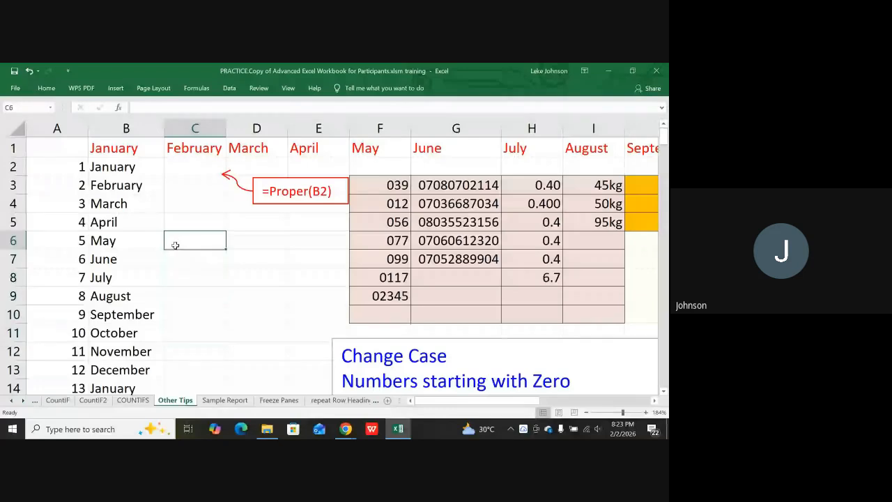
{"action": "type", "text": "john"}
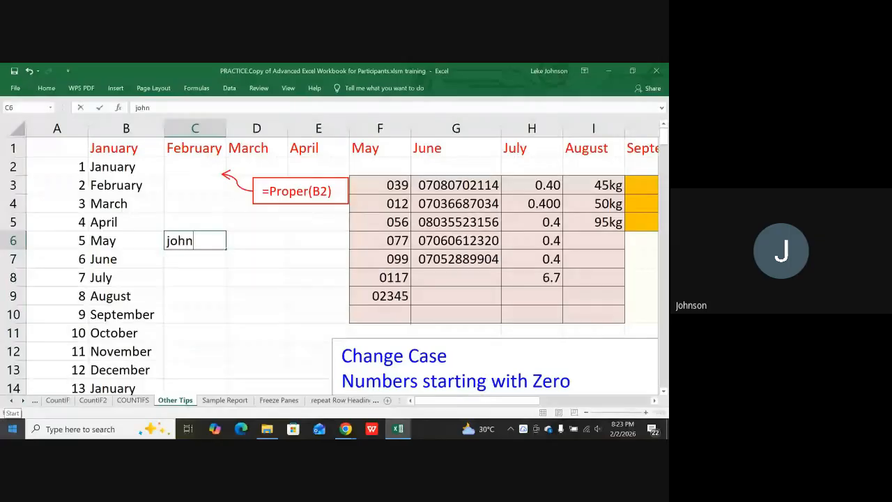
{"action": "key", "text": "Return"}
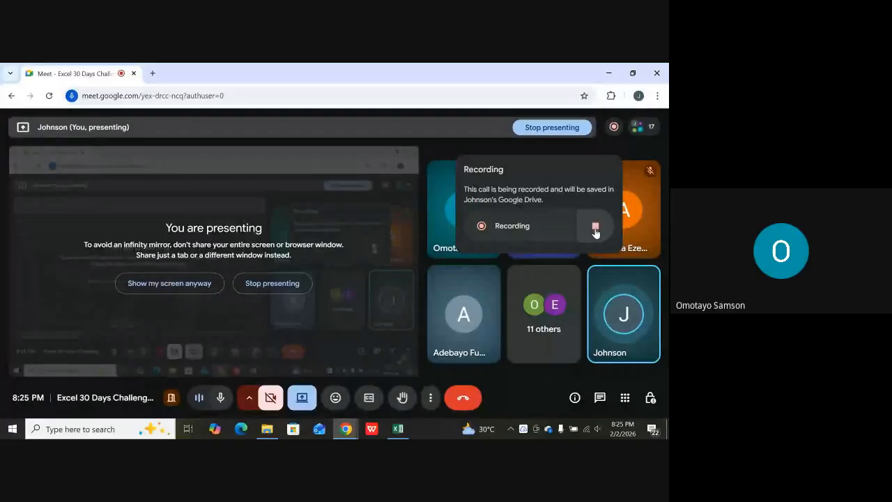
Stop the Meet call recording to bring up the Stop recording? confirmation.
{"action": "left_click", "coordinate": [596, 227]}
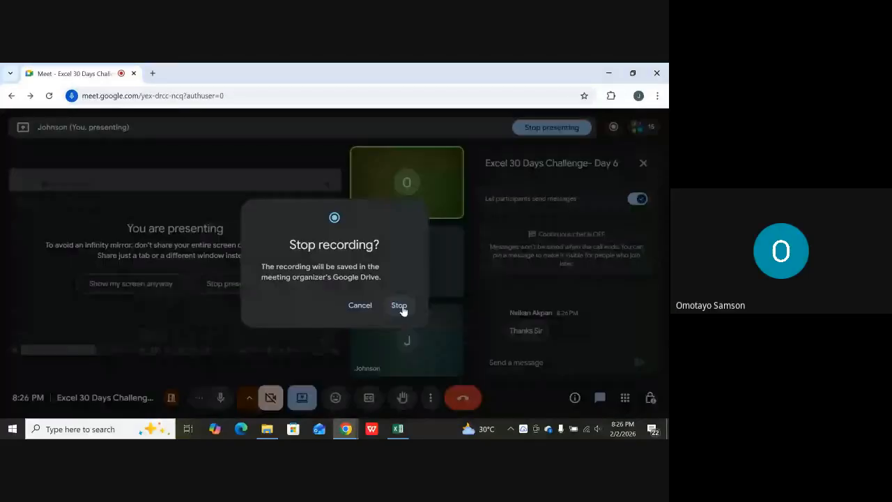